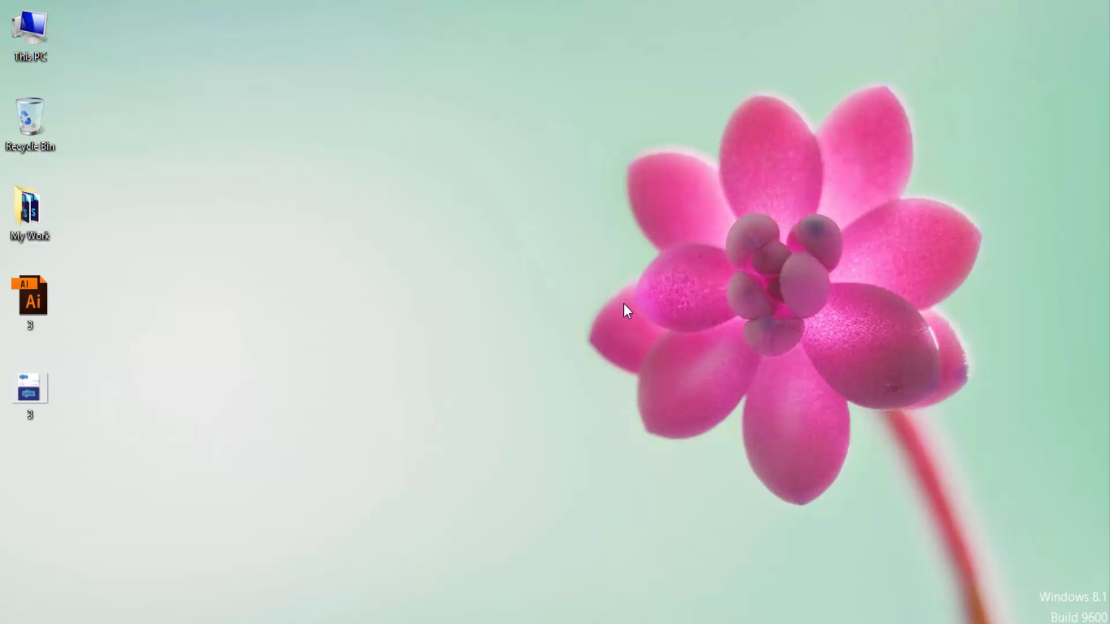
Preview the business card image named 3 on the desktop, and close the viewer.
{"action": "right_click", "coordinate": [47, 385]}
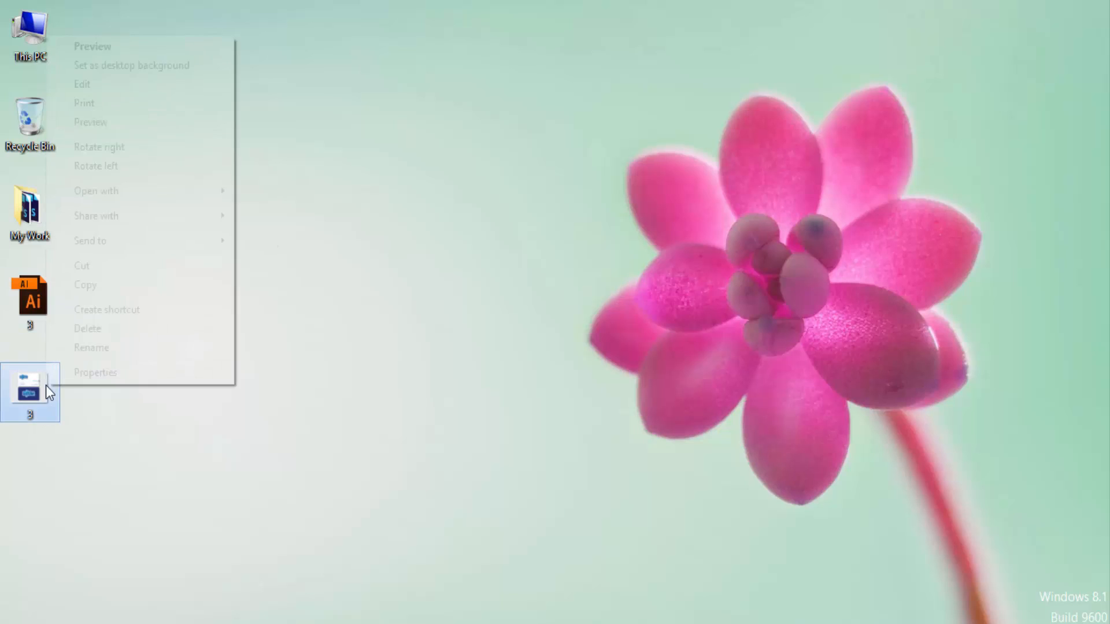
{"action": "left_click", "coordinate": [100, 129]}
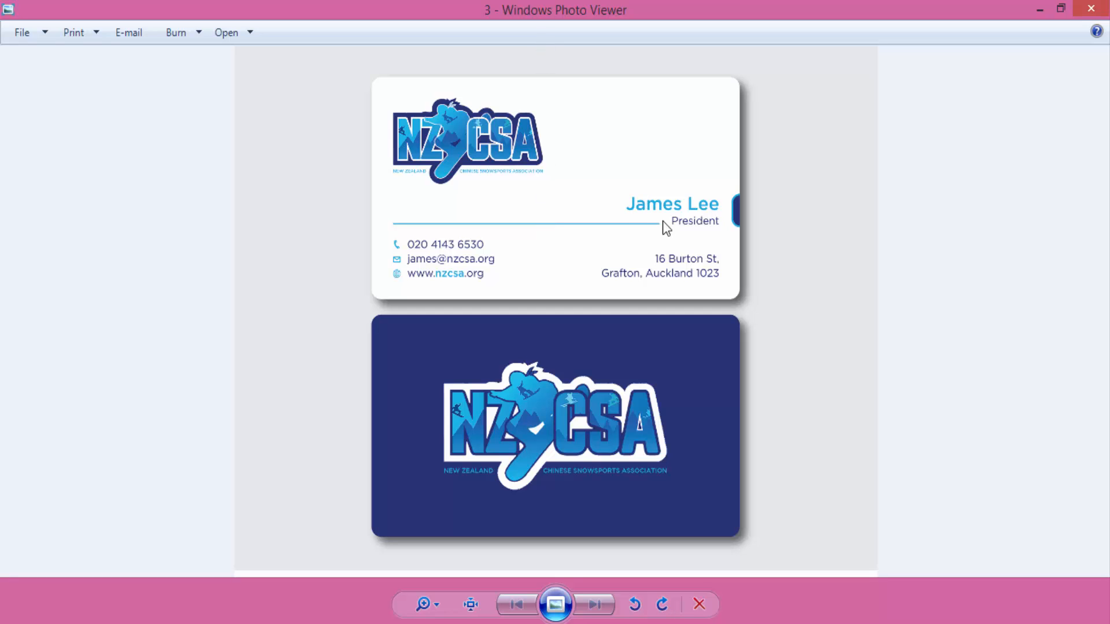
{"action": "left_click", "coordinate": [1098, 6]}
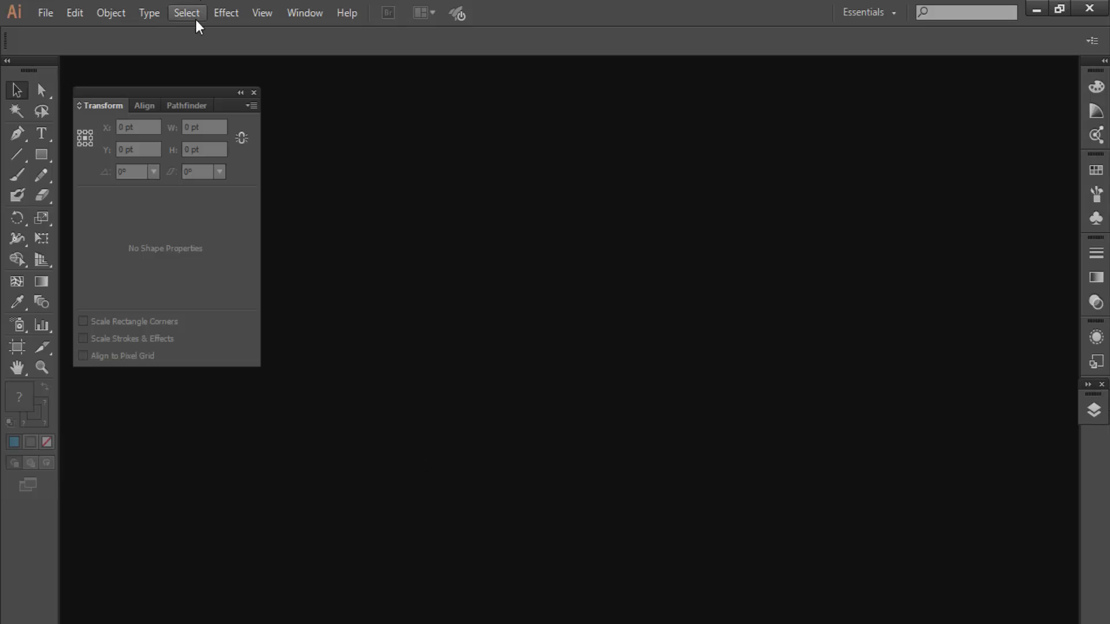
Open the Illustrator file 3 from the desktop, dismiss the missing fonts warning, and maximize the window.
{"action": "left_click", "coordinate": [1036, 9]}
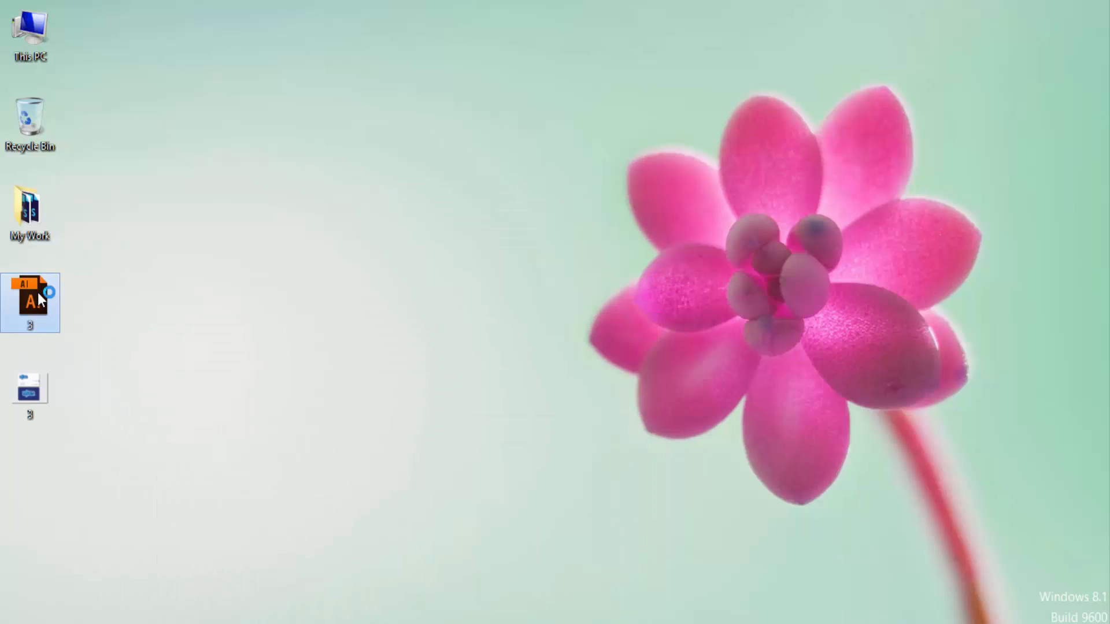
{"action": "double_click", "coordinate": [32, 298]}
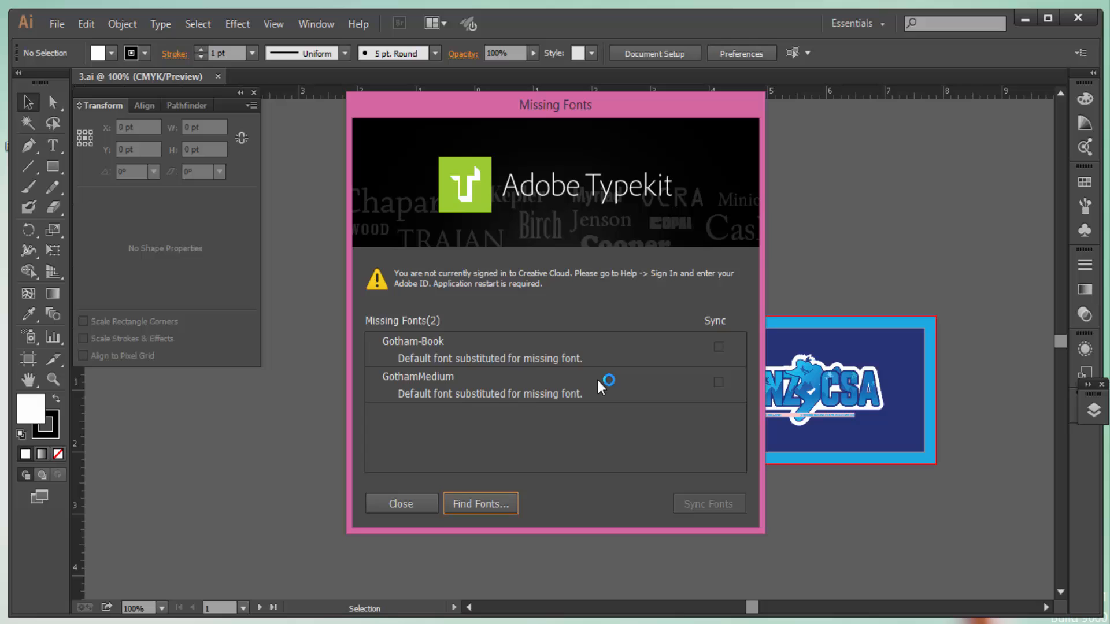
{"action": "left_click", "coordinate": [412, 509]}
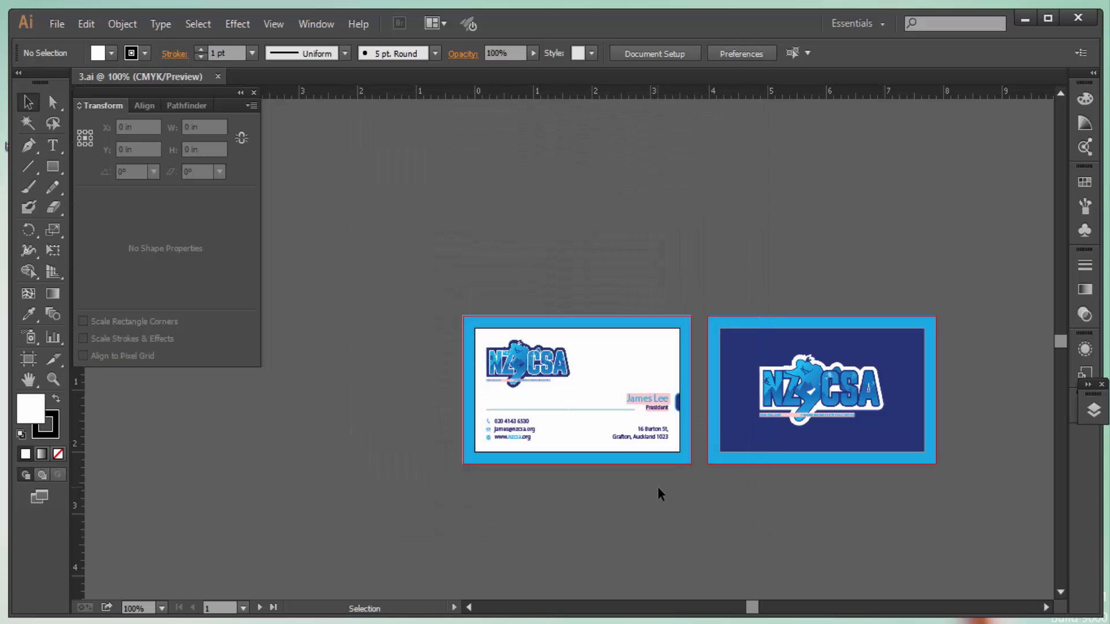
{"action": "key", "text": "ctrl+plus"}
{"action": "key", "text": "space"}
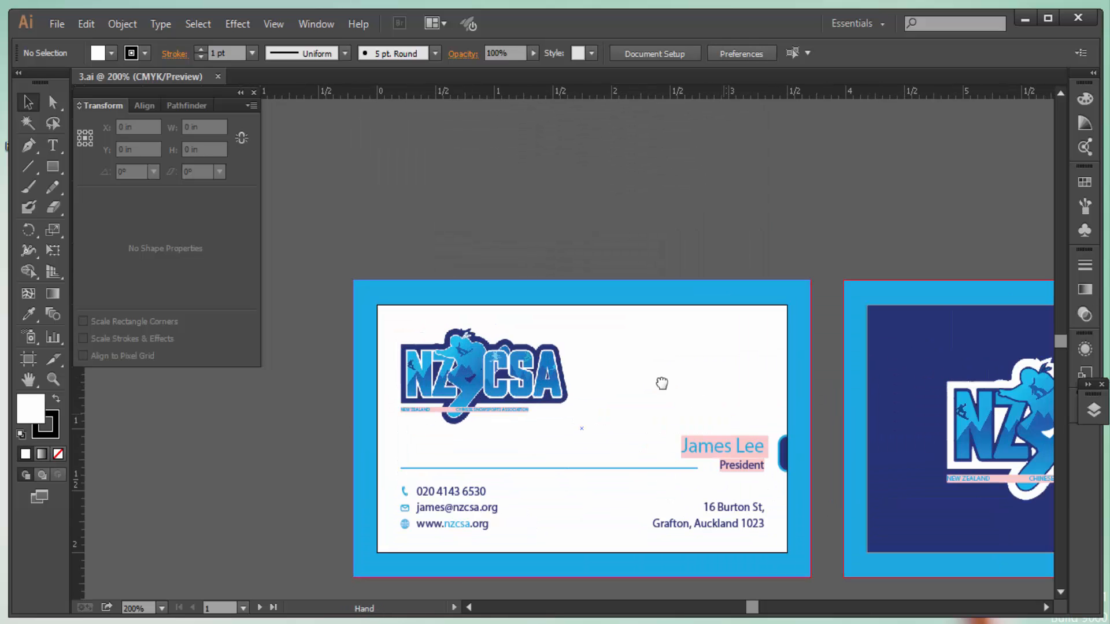
{"action": "left_click_drag", "start_coordinate": [661, 384], "coordinate": [578, 339]}
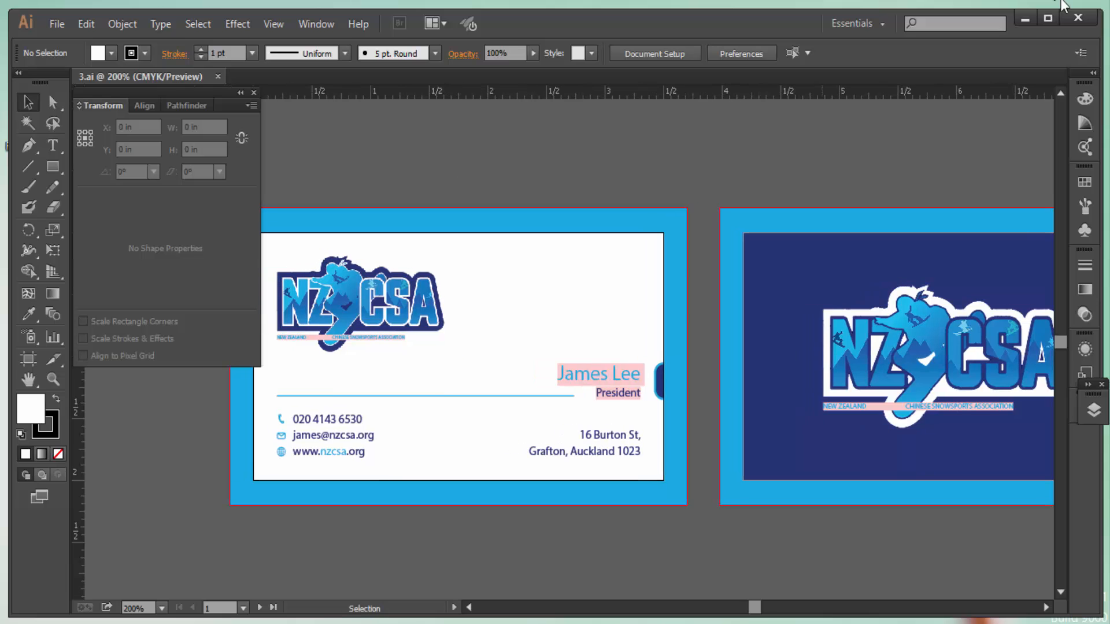
{"action": "left_click", "coordinate": [1047, 18]}
{"action": "key", "text": "space"}
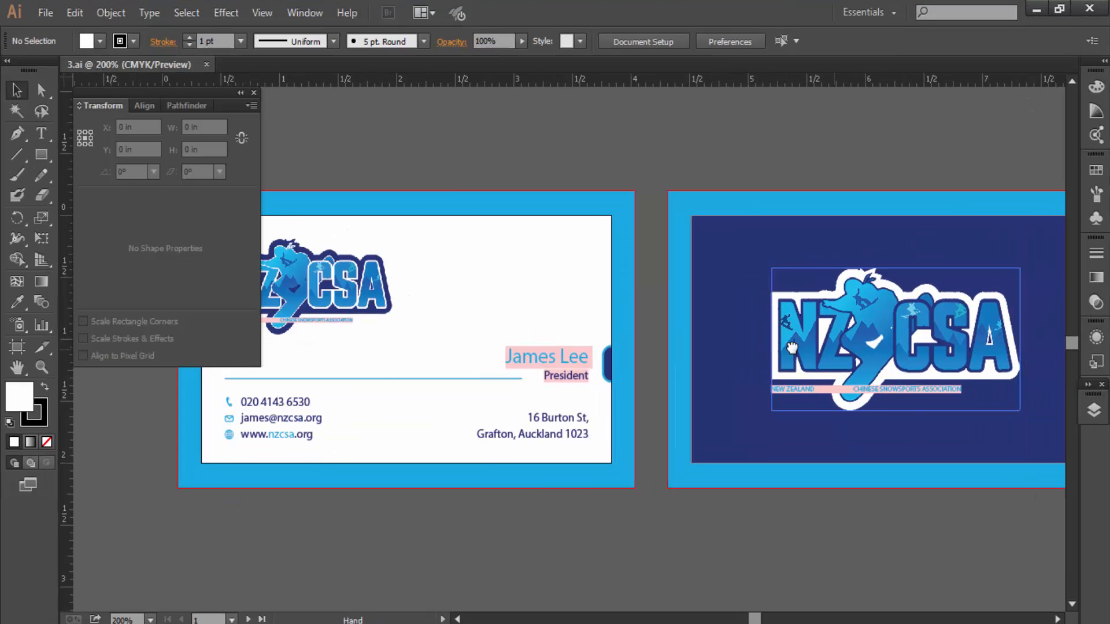
{"action": "left_click_drag", "start_coordinate": [791, 348], "coordinate": [833, 367]}
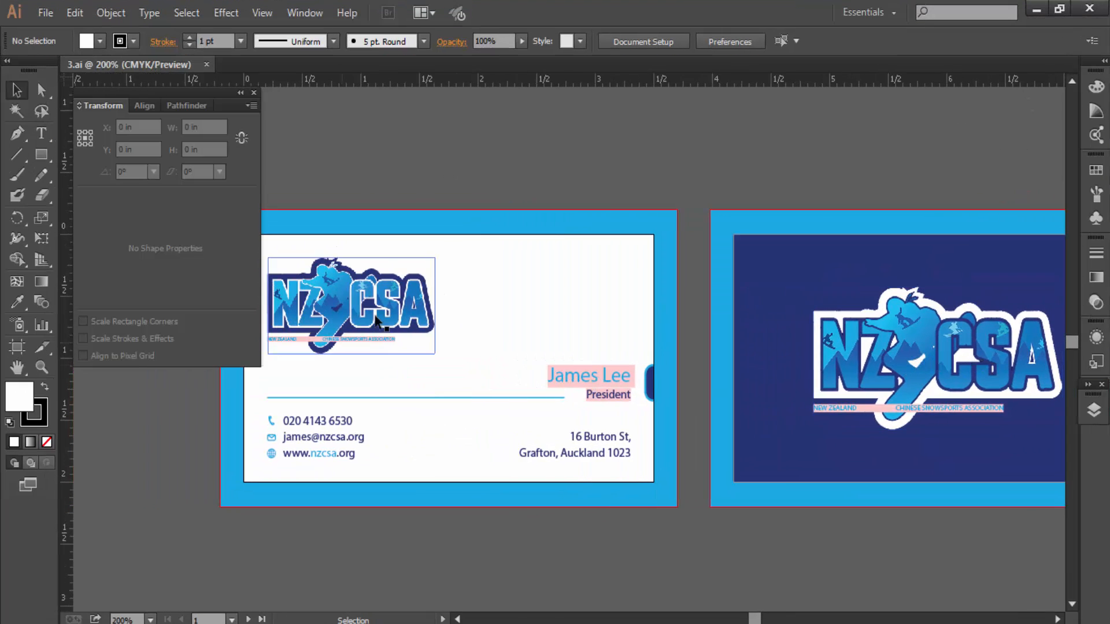
Inspect the front card's extent by selecting its blue border and all its artwork, and clear the selection.
{"action": "left_click", "coordinate": [428, 222]}
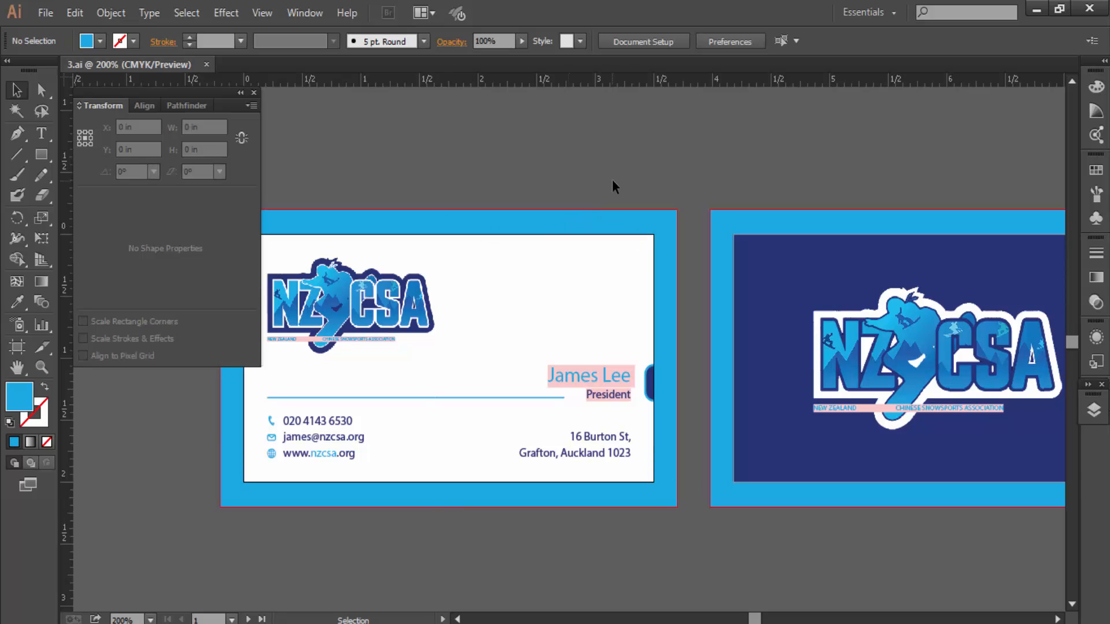
{"action": "left_click_drag", "start_coordinate": [412, 182], "coordinate": [540, 183]}
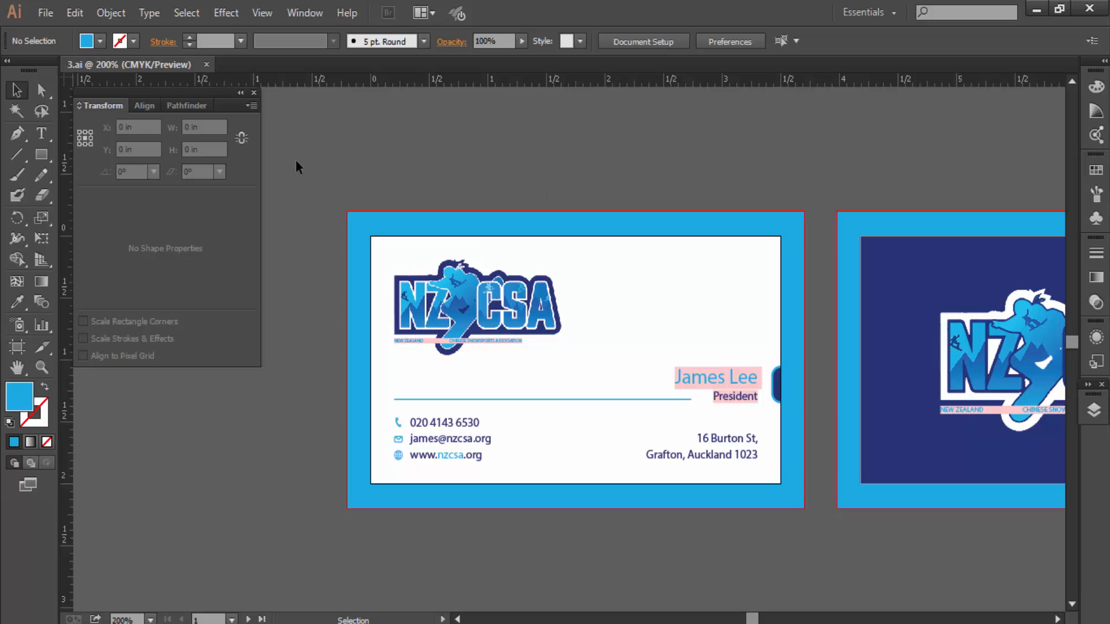
{"action": "left_click_drag", "start_coordinate": [342, 209], "coordinate": [834, 559]}
{"action": "left_click_drag", "start_coordinate": [810, 164], "coordinate": [320, 567]}
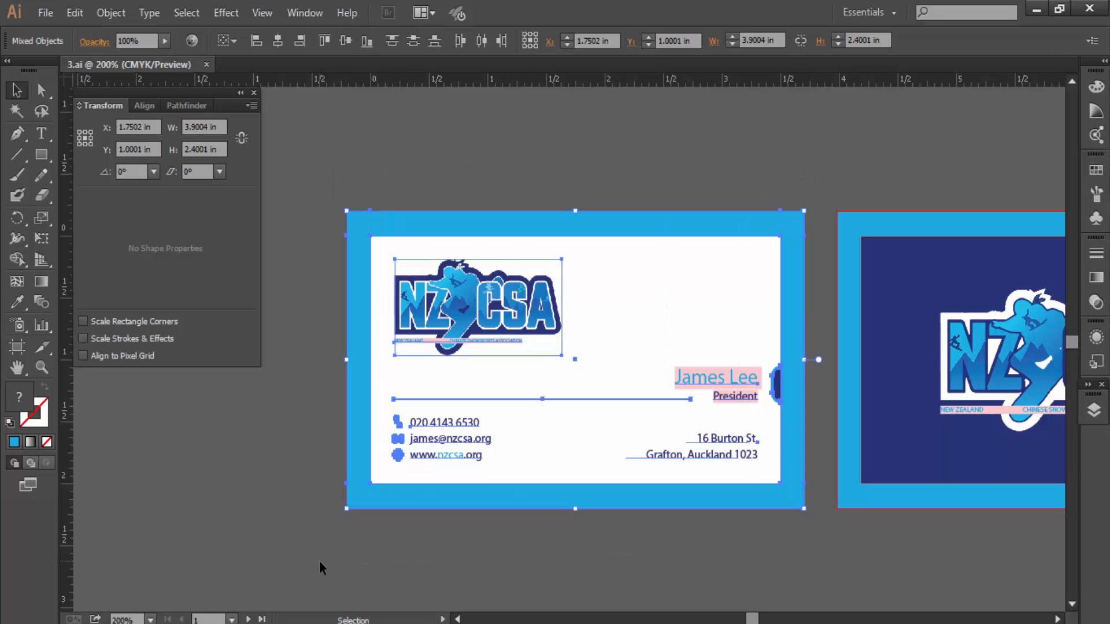
{"action": "left_click", "coordinate": [324, 567]}
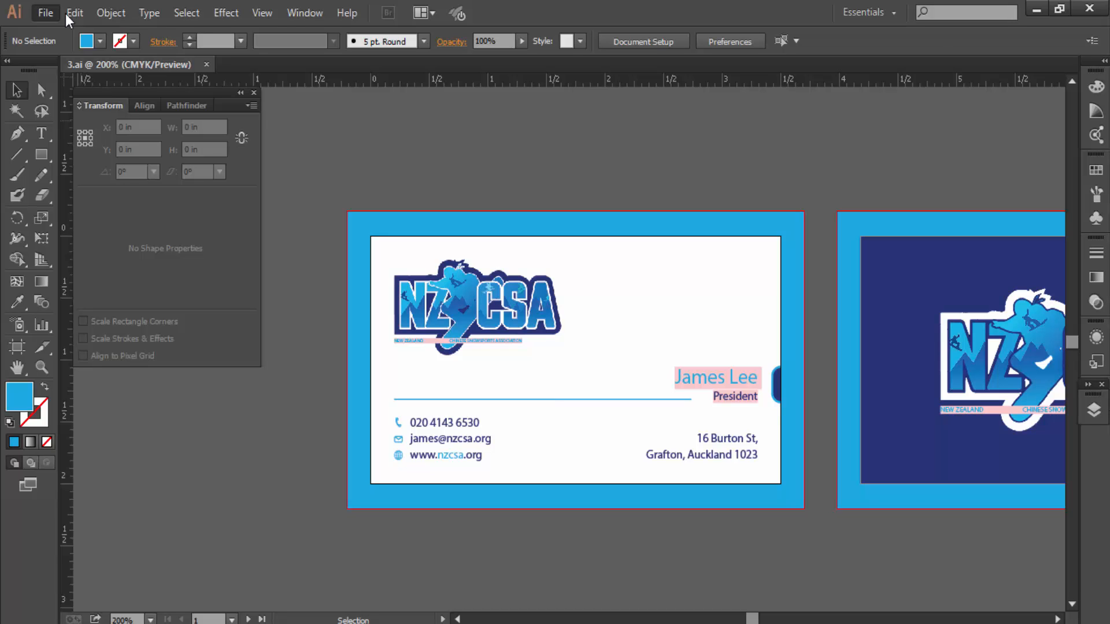
Start a new print document and set its units to inches.
{"action": "left_click", "coordinate": [46, 12]}
{"action": "left_click", "coordinate": [58, 33]}
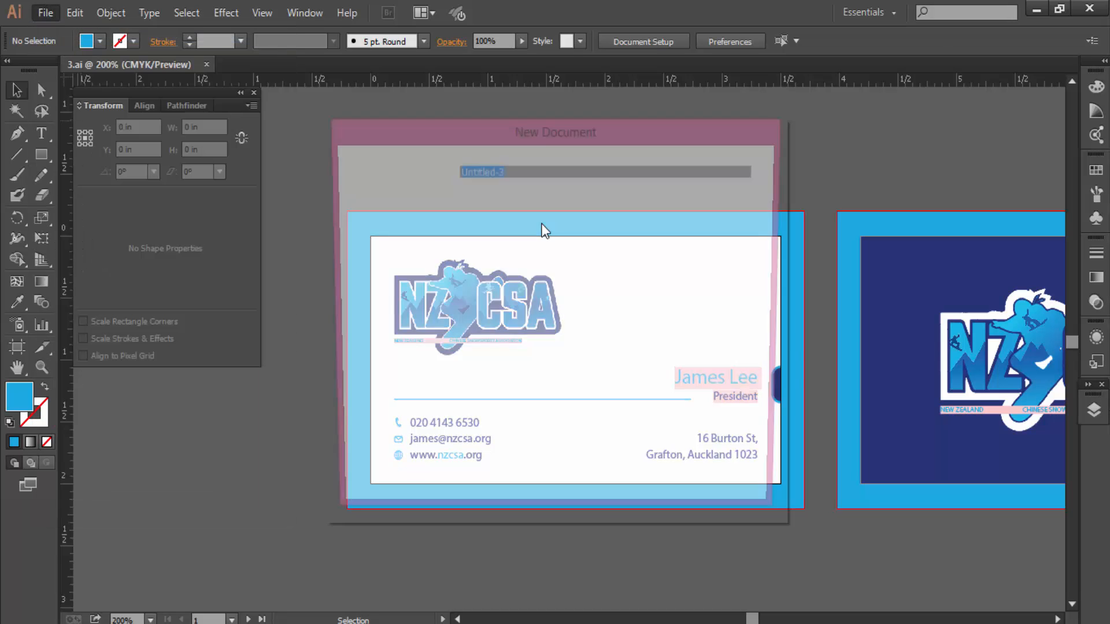
{"action": "left_click", "coordinate": [510, 276]}
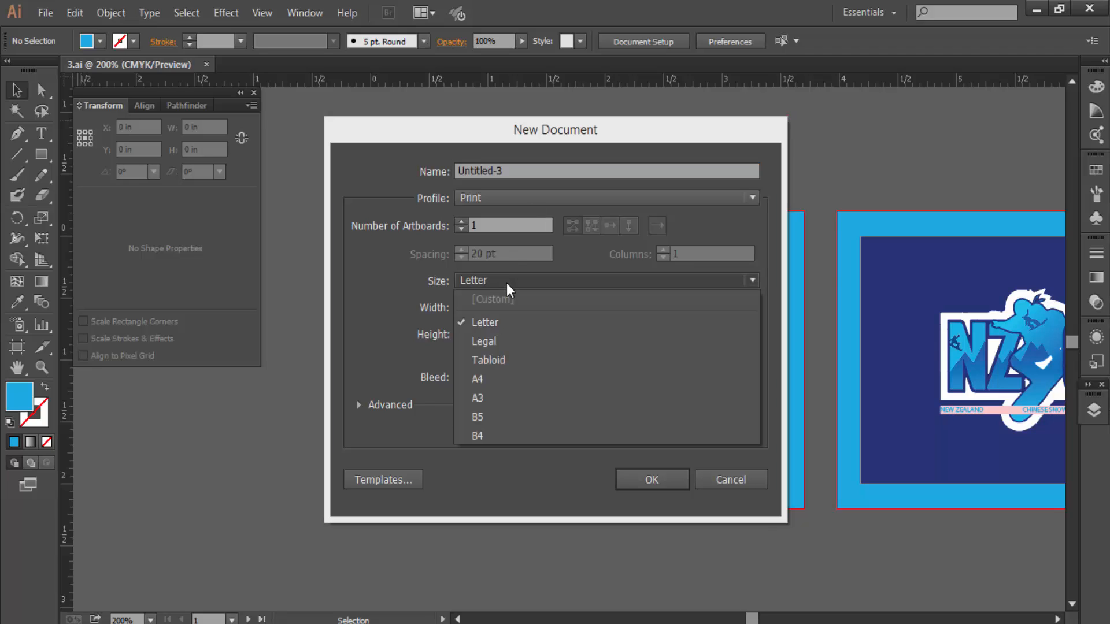
{"action": "left_click", "coordinate": [490, 321]}
{"action": "left_click_drag", "start_coordinate": [508, 308], "coordinate": [417, 295]}
{"action": "left_click", "coordinate": [706, 304]}
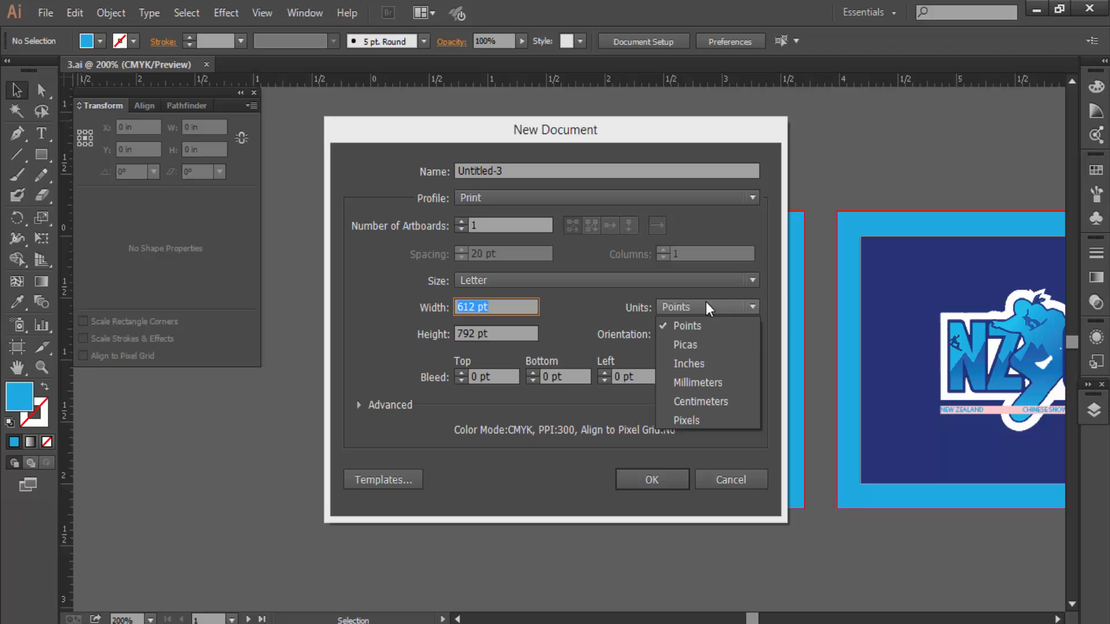
{"action": "left_click", "coordinate": [685, 344]}
{"action": "left_click", "coordinate": [704, 309]}
{"action": "left_click", "coordinate": [688, 365]}
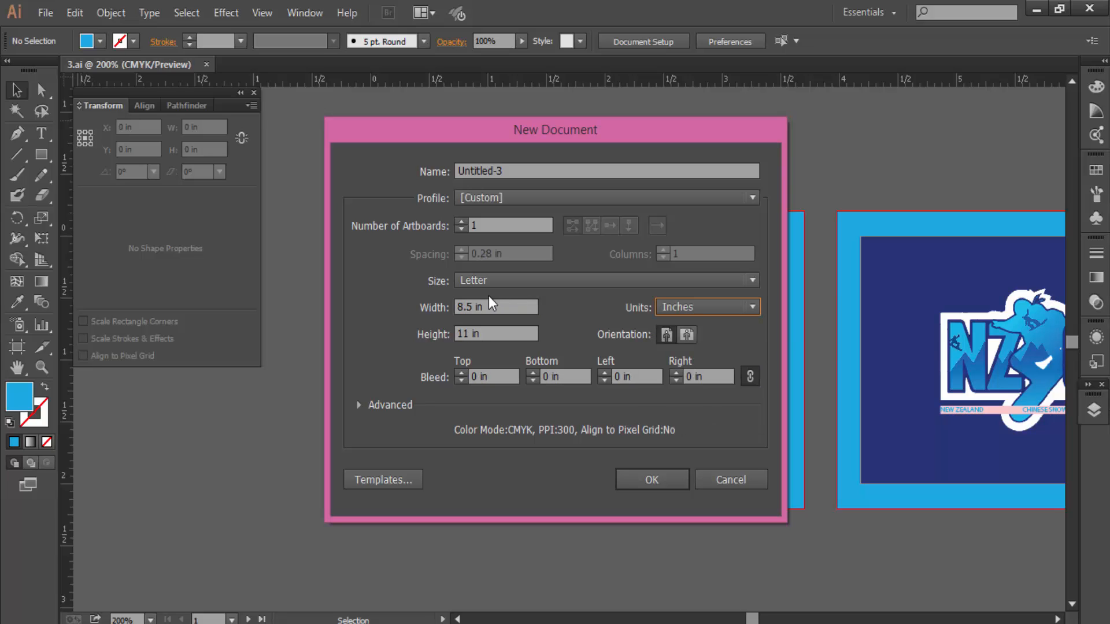
Set the new document to 3.5 in wide and 2 in high with a 0.125 in bleed on all sides, and create it.
{"action": "left_click_drag", "start_coordinate": [492, 306], "coordinate": [373, 311]}
{"action": "type", "text": "3."}
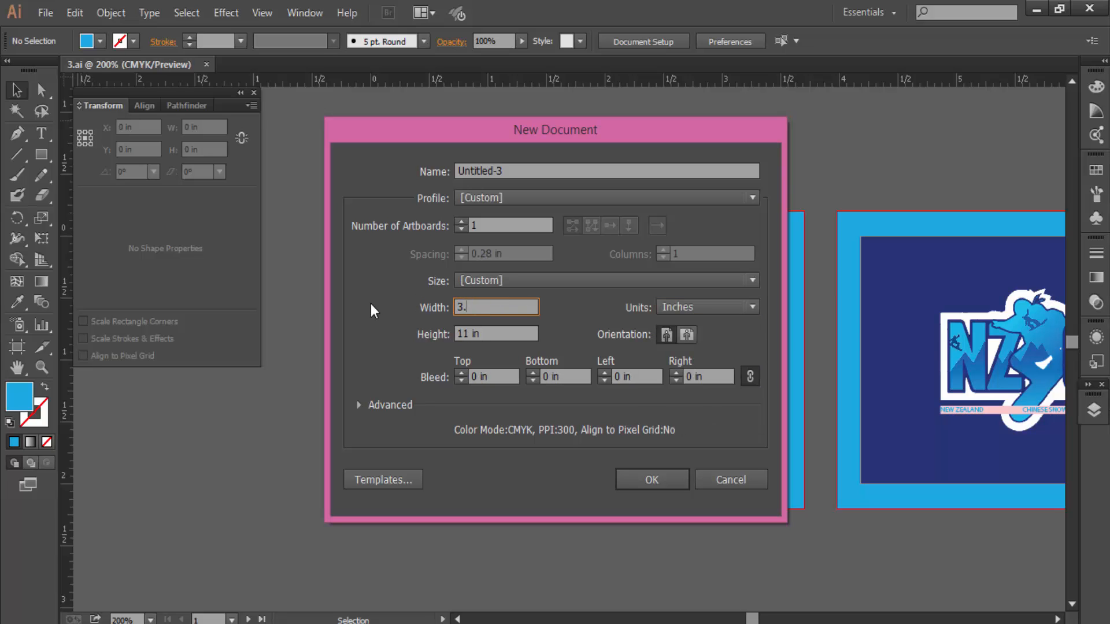
{"action": "type", "text": "5"}
{"action": "key", "text": "Tab"}
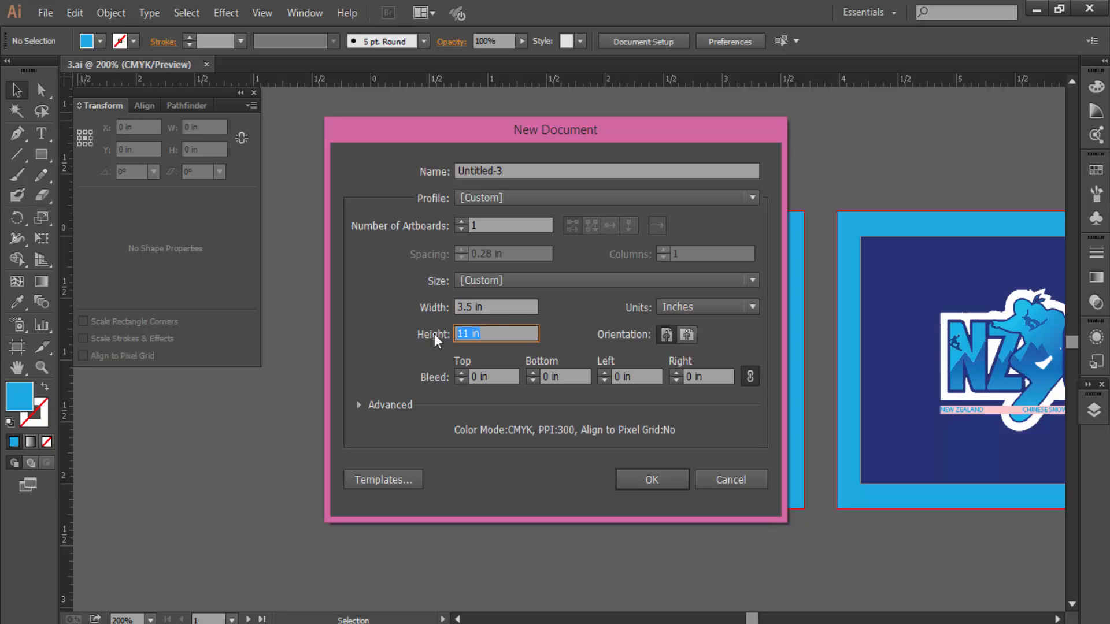
{"action": "type", "text": "2"}
{"action": "key", "text": "Tab"}
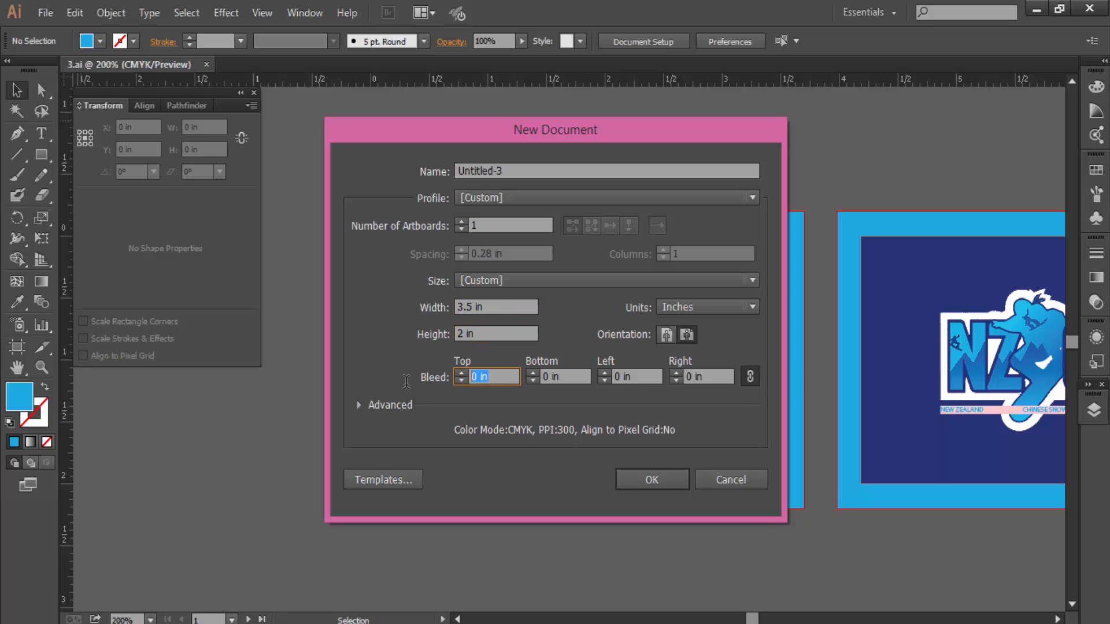
{"action": "type", "text": ".1"}
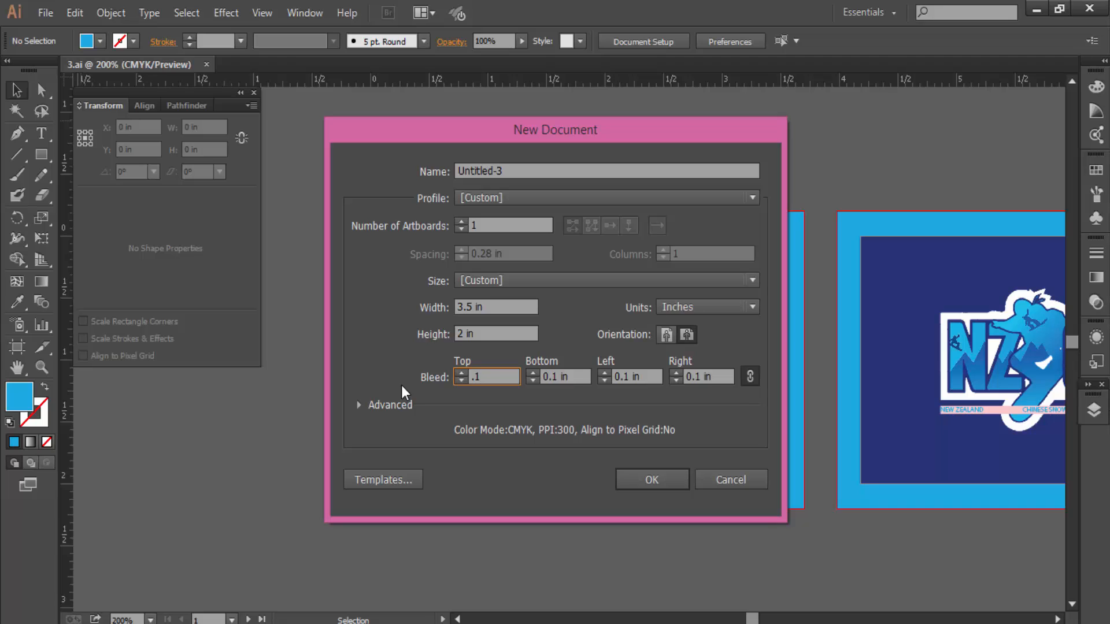
{"action": "type", "text": "25"}
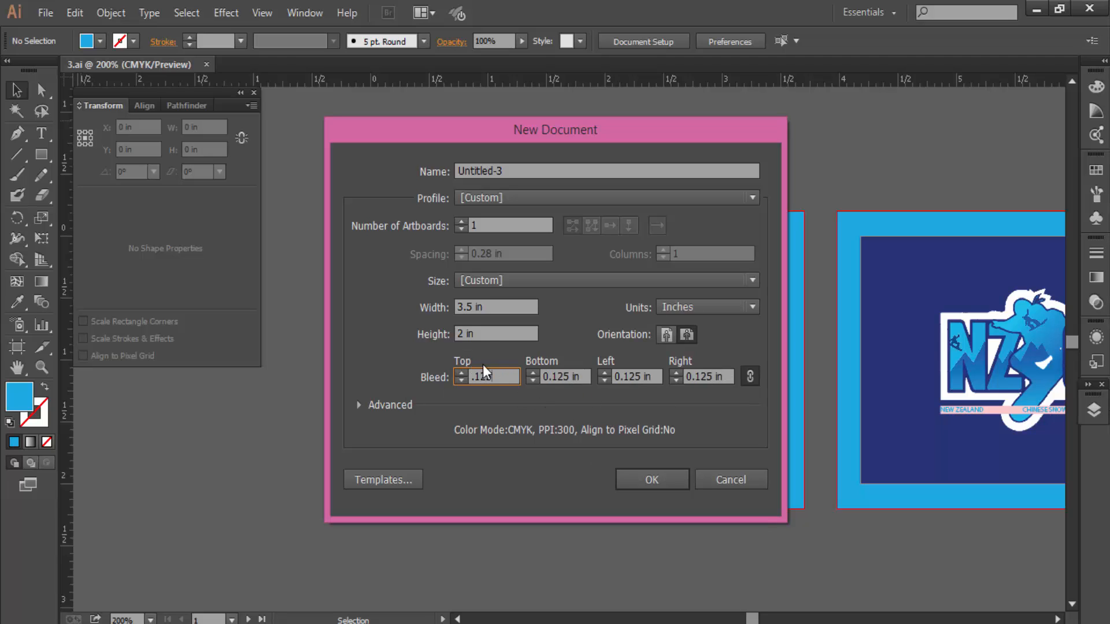
{"action": "left_click", "coordinate": [644, 480]}
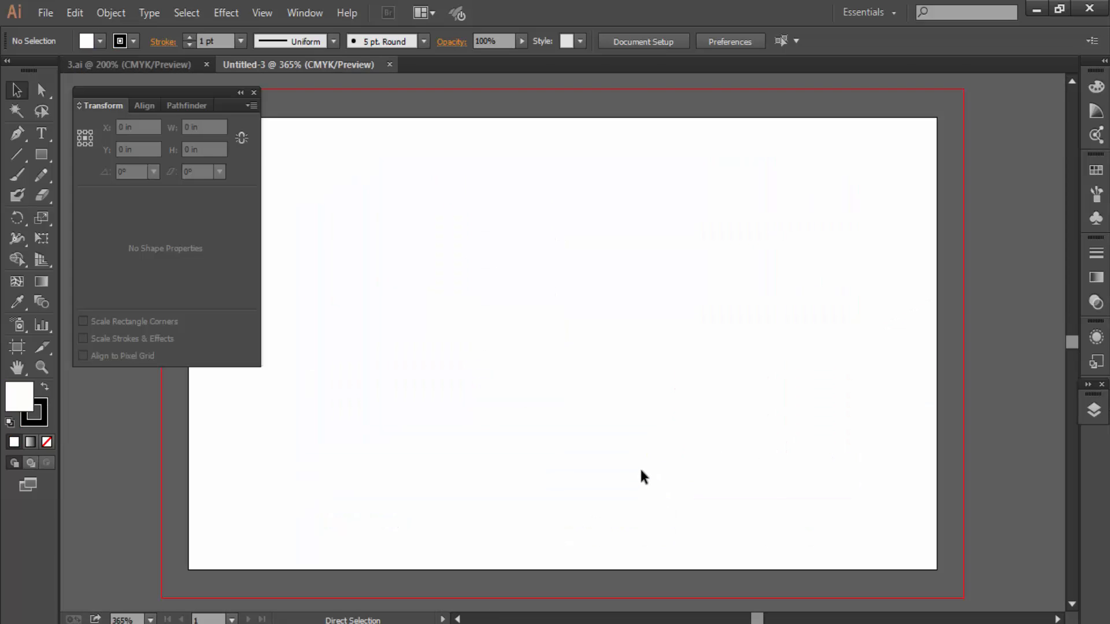
Return to 3.ai and move the blue border off the front card to the empty area below and left of it.
{"action": "key", "text": "ctrl+minus"}
{"action": "key", "text": "ctrl+minus"}
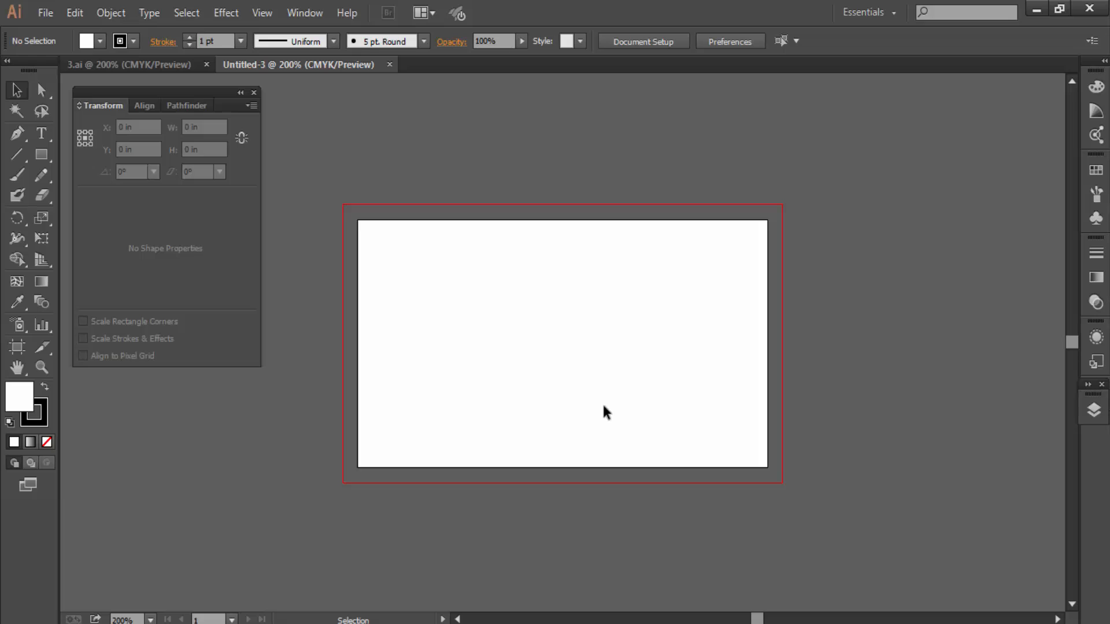
{"action": "key", "text": "ctrl+plus"}
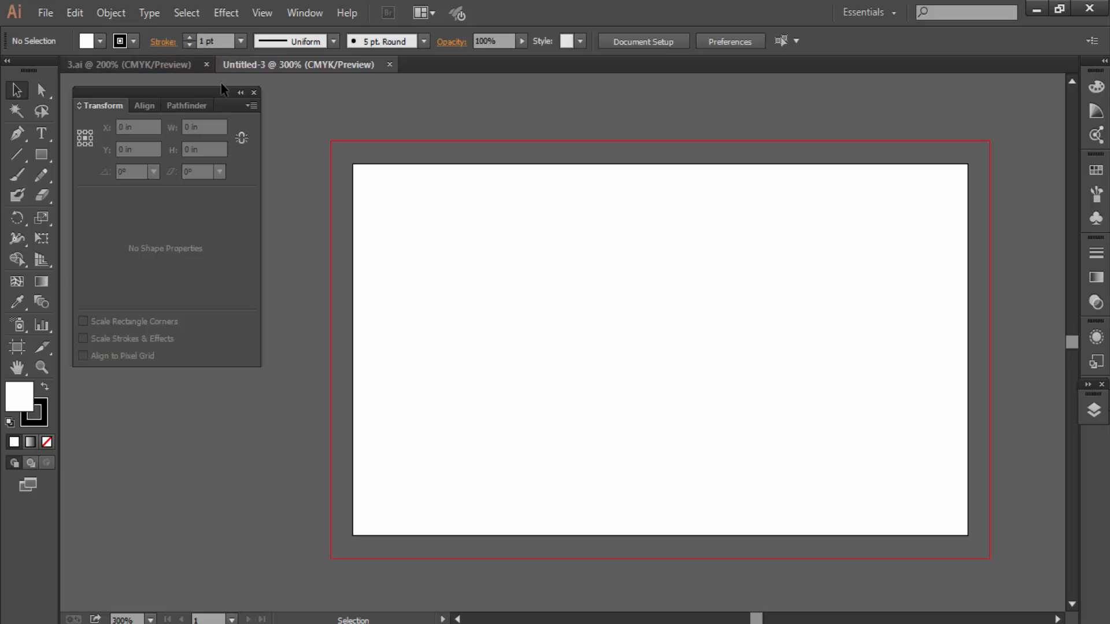
{"action": "left_click", "coordinate": [169, 64]}
{"action": "left_click", "coordinate": [476, 223]}
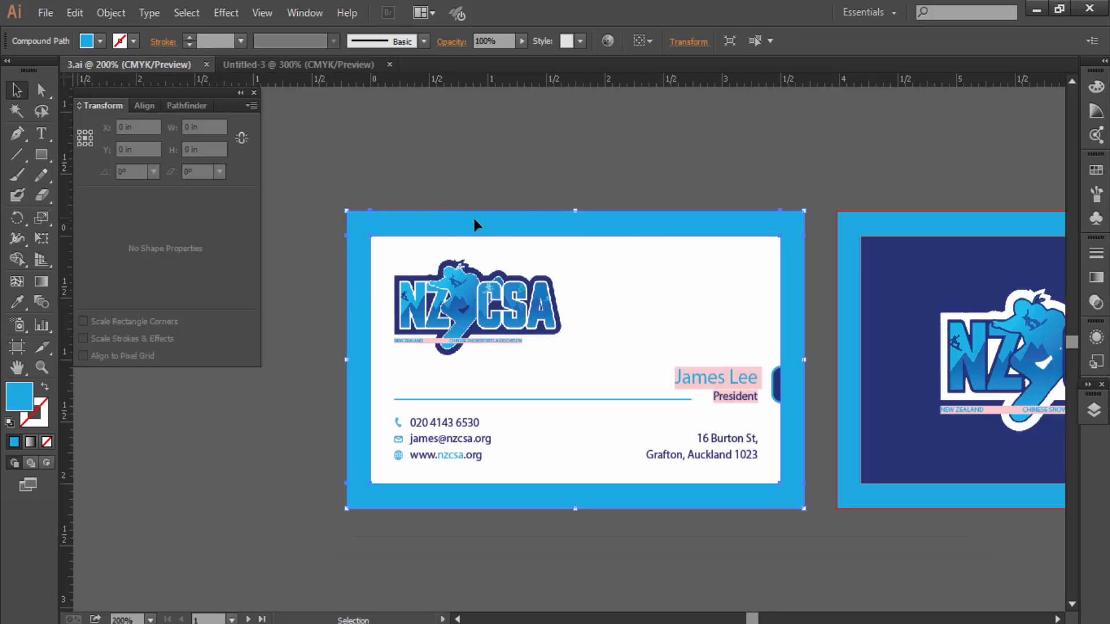
{"action": "left_click_drag", "start_coordinate": [486, 228], "coordinate": [146, 550]}
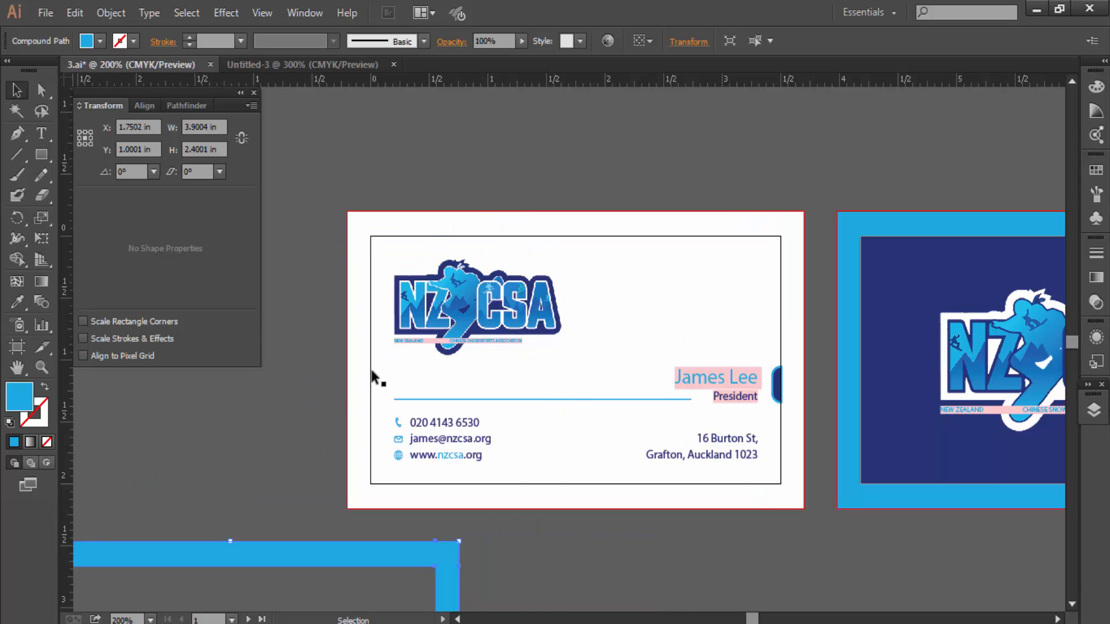
Group the front card's artwork in 3.ai and copy the group onto the artboard of Untitled-3.
{"action": "left_click_drag", "start_coordinate": [311, 181], "coordinate": [812, 521]}
{"action": "key", "text": "ctrl+g"}
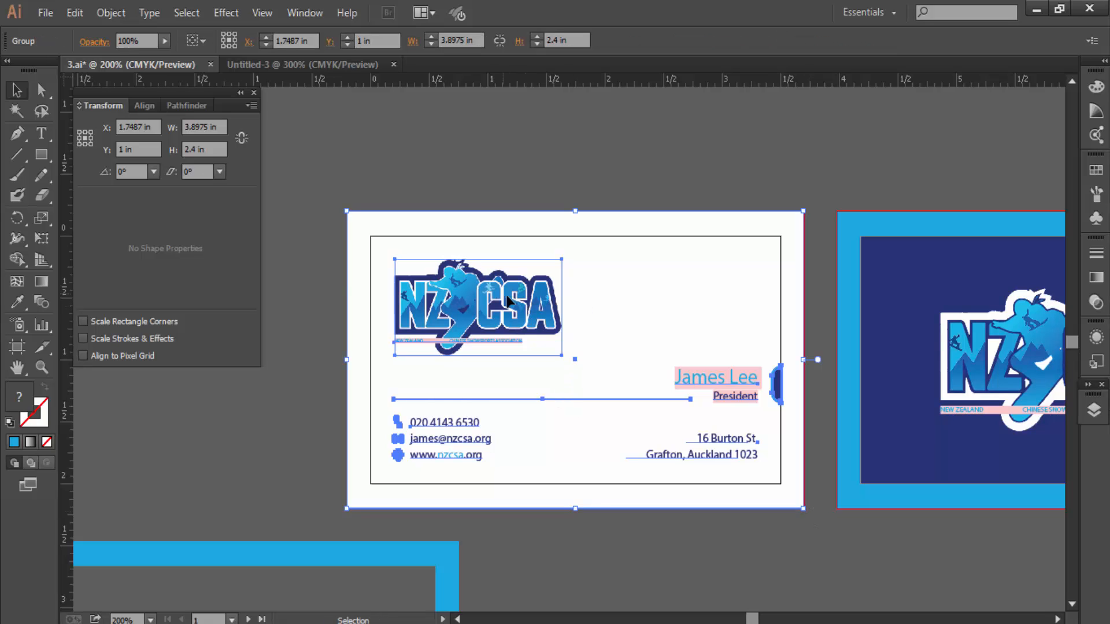
{"action": "left_click_drag", "start_coordinate": [500, 304], "coordinate": [639, 398]}
{"action": "left_click_drag", "start_coordinate": [766, 409], "coordinate": [698, 283]}
{"action": "left_click_drag", "start_coordinate": [907, 208], "coordinate": [908, 214]}
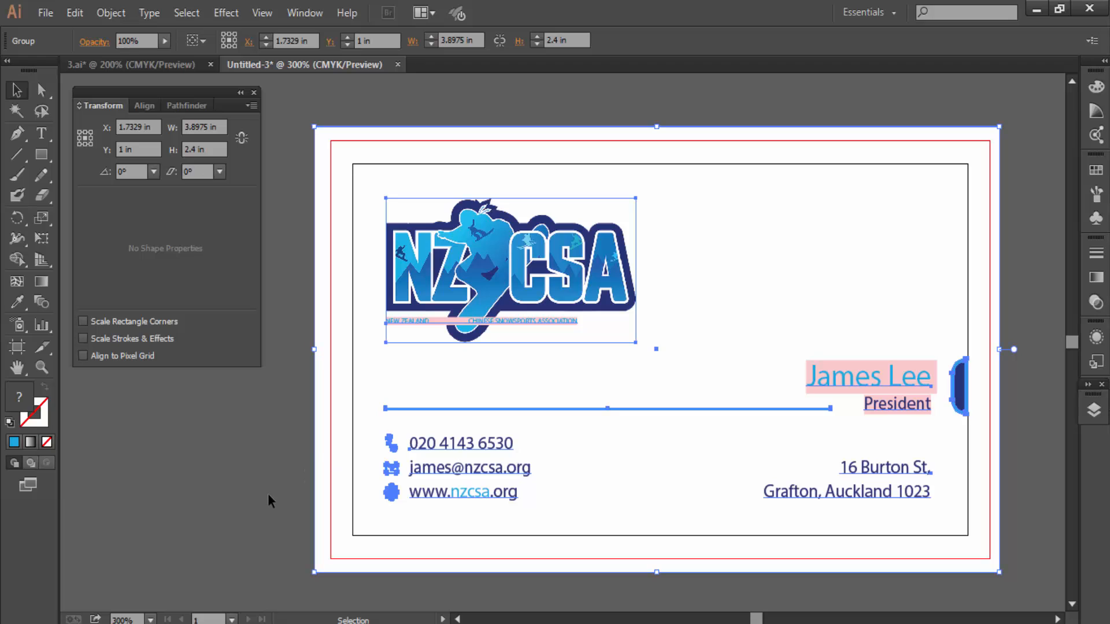
{"action": "left_click", "coordinate": [301, 439]}
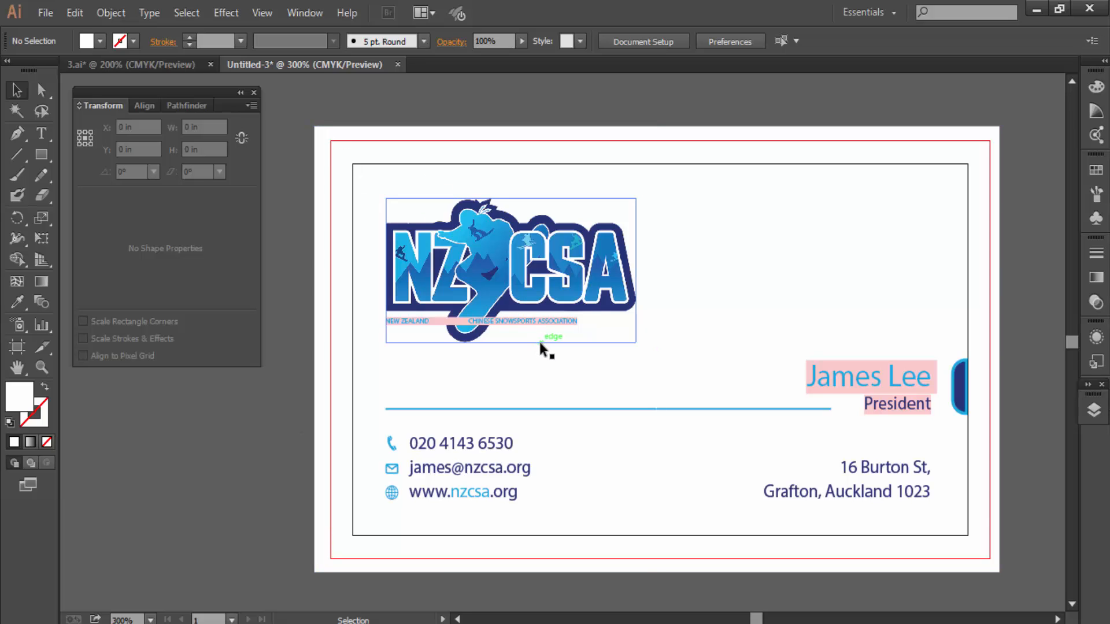
Try scaling the card group so its upper-left corner meets the bleed line, and undo the change.
{"action": "left_click", "coordinate": [344, 240]}
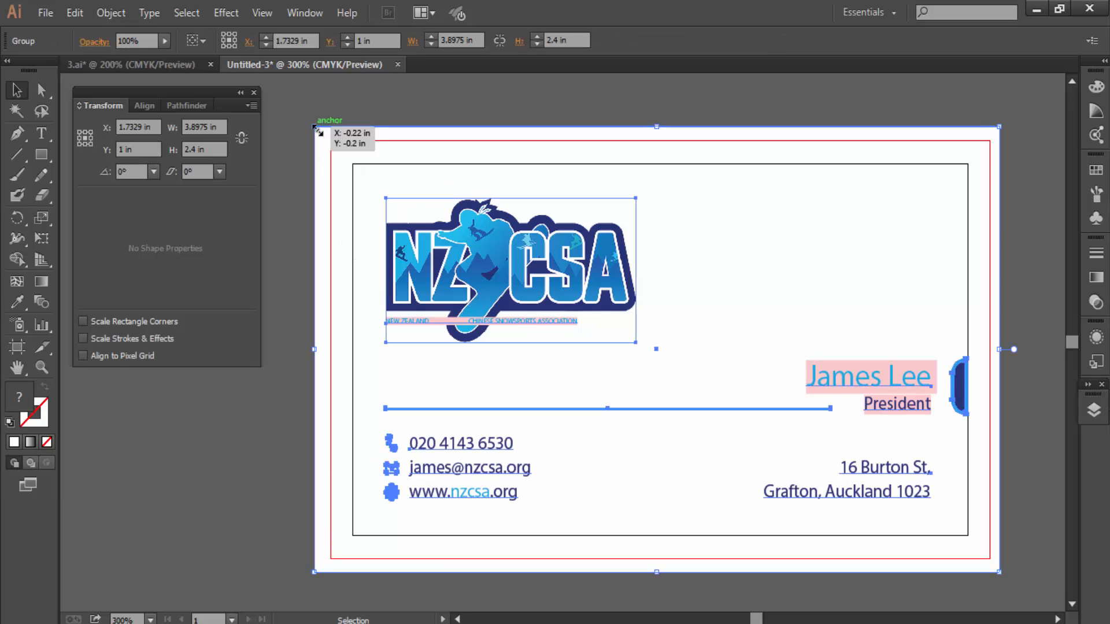
{"action": "left_click_drag", "start_coordinate": [318, 129], "coordinate": [331, 141]}
{"action": "key", "text": "ctrl+z"}
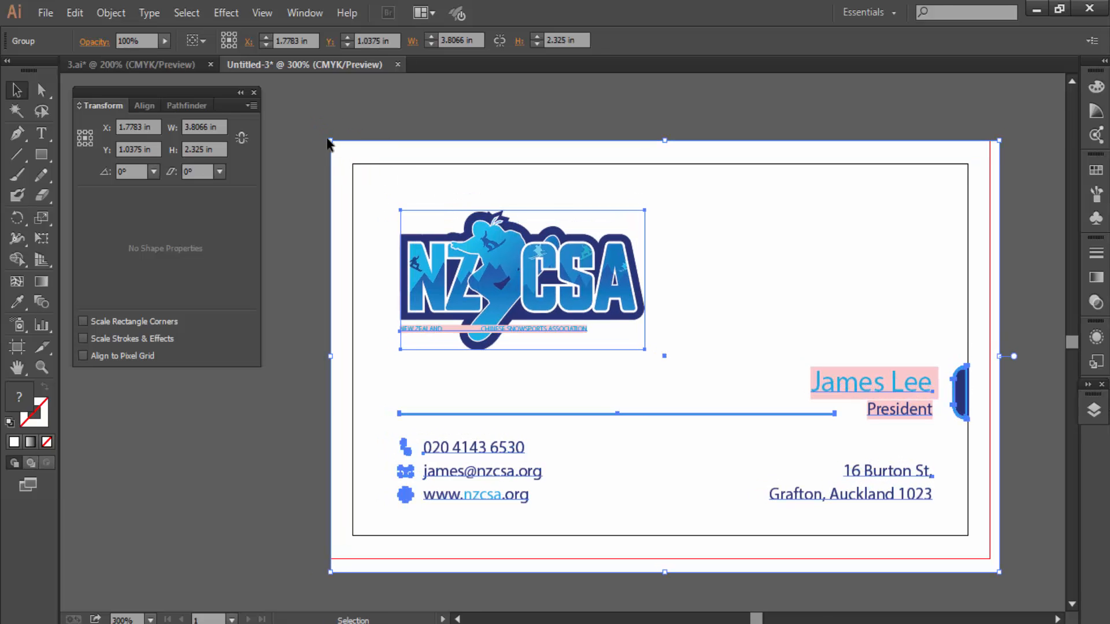
{"action": "key", "text": "ctrl+z"}
Move the card group down and right to expose the artboard's upper-left corner and bleed area, and deselect it.
{"action": "left_click_drag", "start_coordinate": [447, 224], "coordinate": [573, 321]}
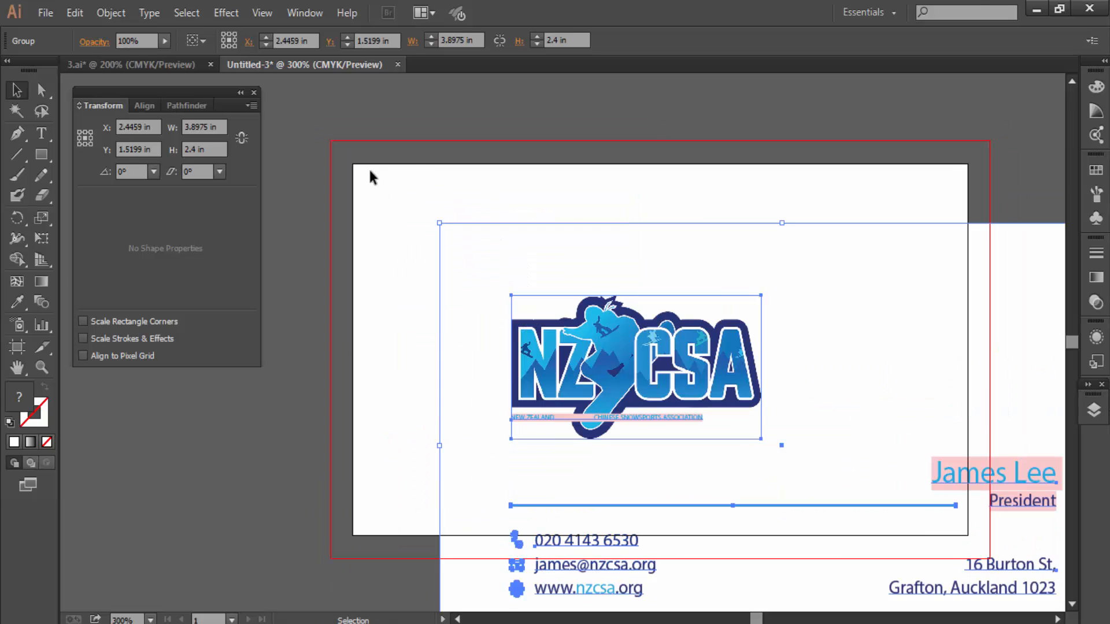
{"action": "left_click", "coordinate": [367, 163]}
{"action": "left_click_drag", "start_coordinate": [771, 396], "coordinate": [969, 467]}
{"action": "mouse_move", "coordinate": [982, 143]}
{"action": "left_mouse_down"}
{"action": "mouse_move", "coordinate": [968, 189]}
{"action": "mouse_move", "coordinate": [985, 147]}
{"action": "left_mouse_up"}
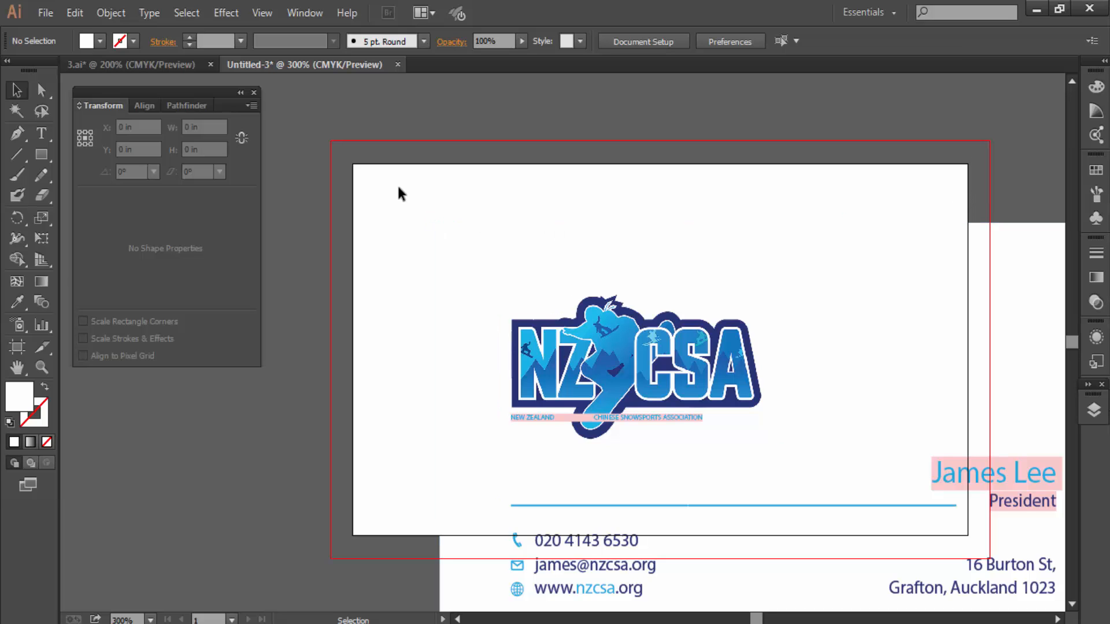
Move the card group up and left over the artboard so its white background covers the bleed area on all sides.
{"action": "left_click_drag", "start_coordinate": [353, 166], "coordinate": [969, 536]}
{"action": "left_click", "coordinate": [965, 466]}
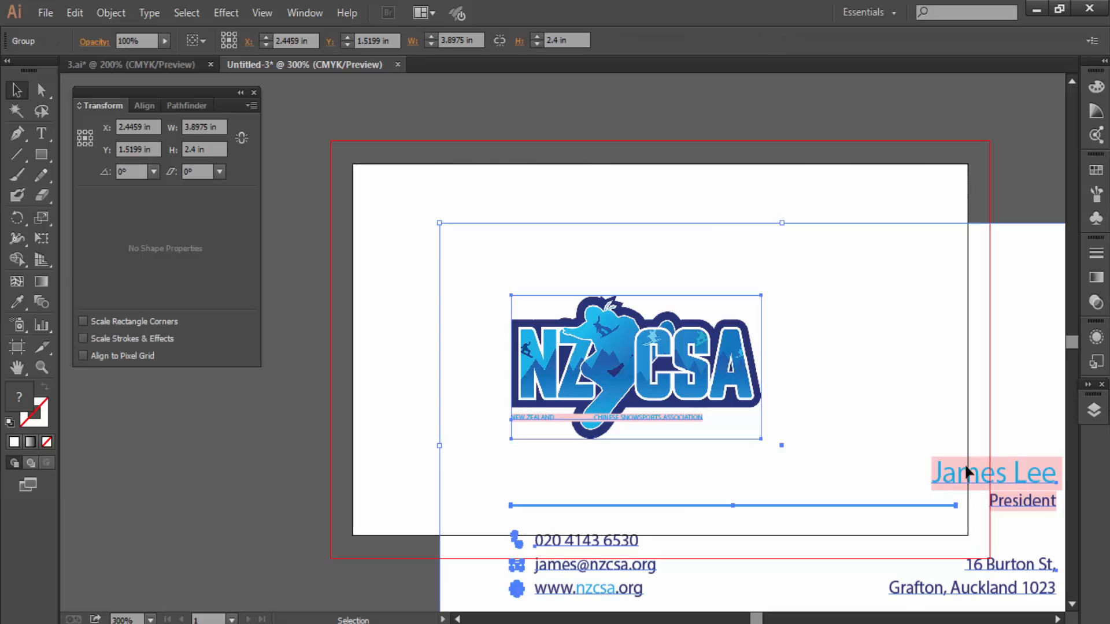
{"action": "left_click_drag", "start_coordinate": [796, 265], "coordinate": [645, 143]}
{"action": "left_click_drag", "start_coordinate": [582, 341], "coordinate": [601, 345]}
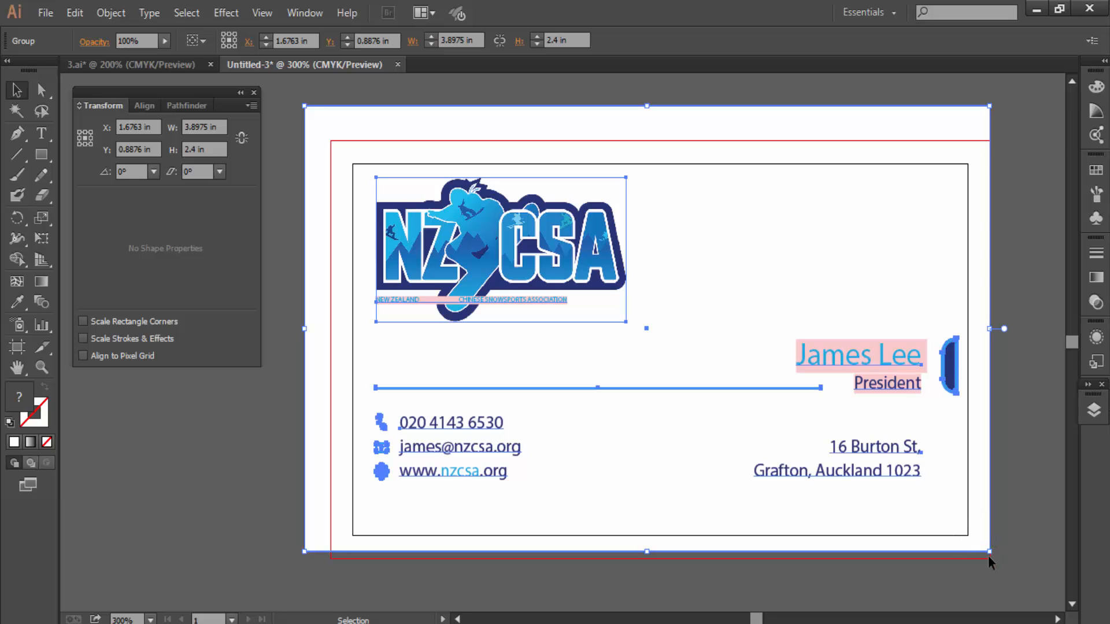
{"action": "left_click_drag", "start_coordinate": [848, 244], "coordinate": [844, 260]}
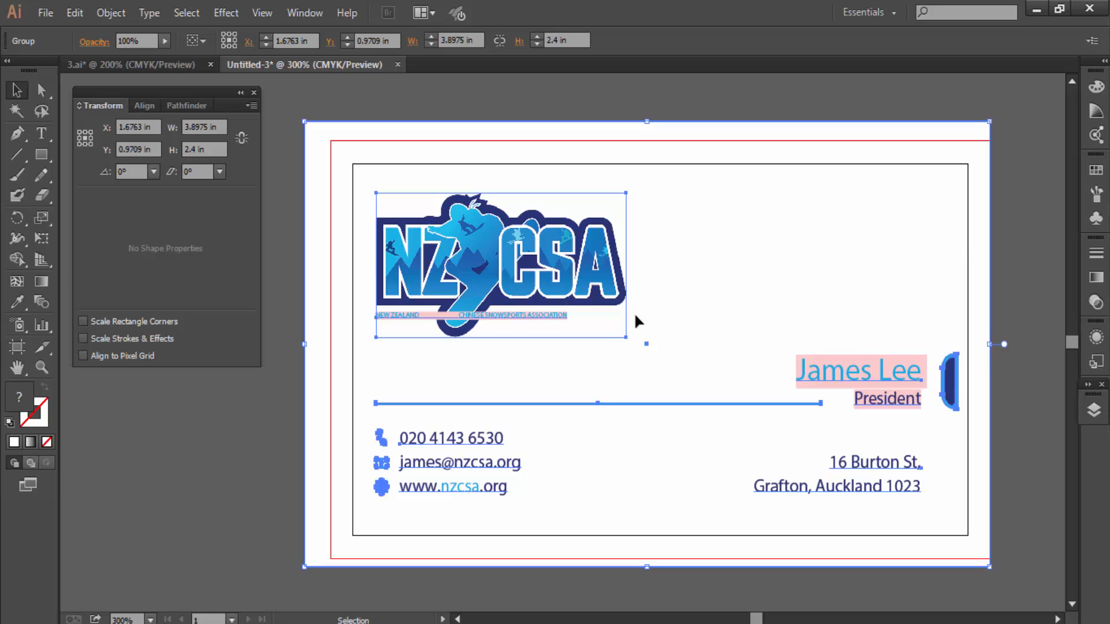
{"action": "left_click_drag", "start_coordinate": [572, 310], "coordinate": [585, 311]}
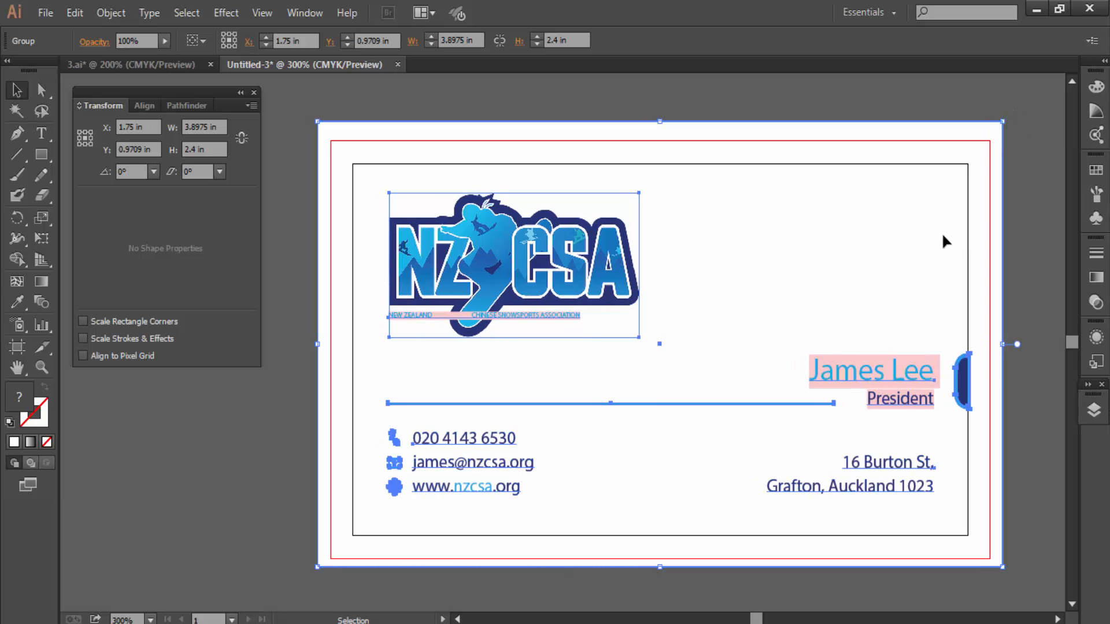
Fine-tune the card group's horizontal position so its background overhangs the left and right bleed lines about evenly.
{"action": "left_click_drag", "start_coordinate": [938, 236], "coordinate": [934, 236]}
{"action": "left_click", "coordinate": [1054, 281]}
{"action": "left_click", "coordinate": [913, 270]}
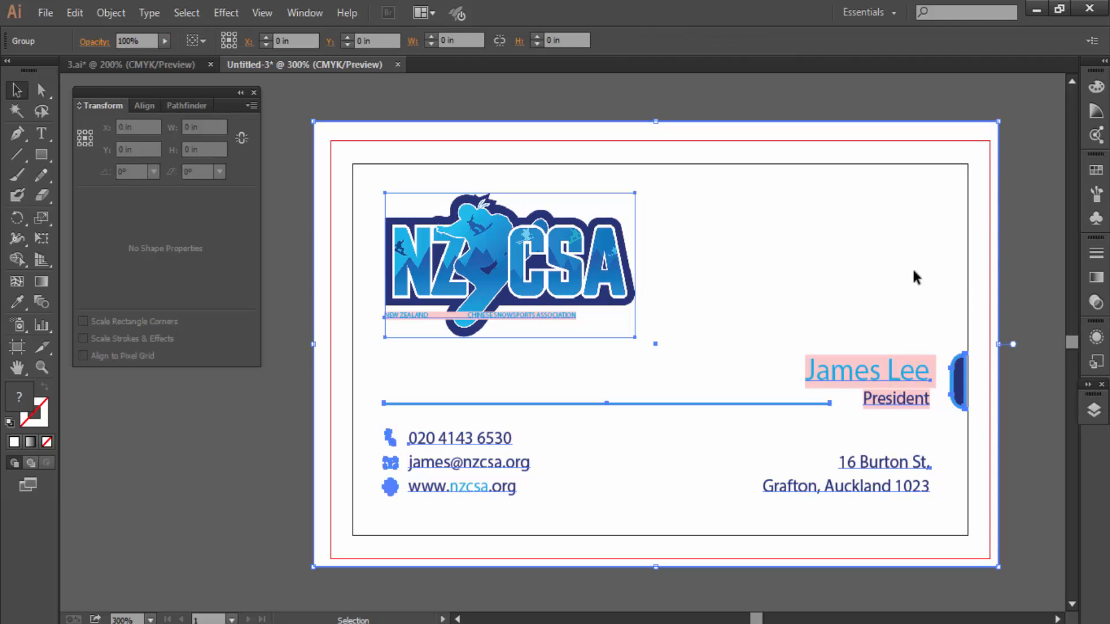
{"action": "key", "text": "Right"}
{"action": "key", "text": "Right"}
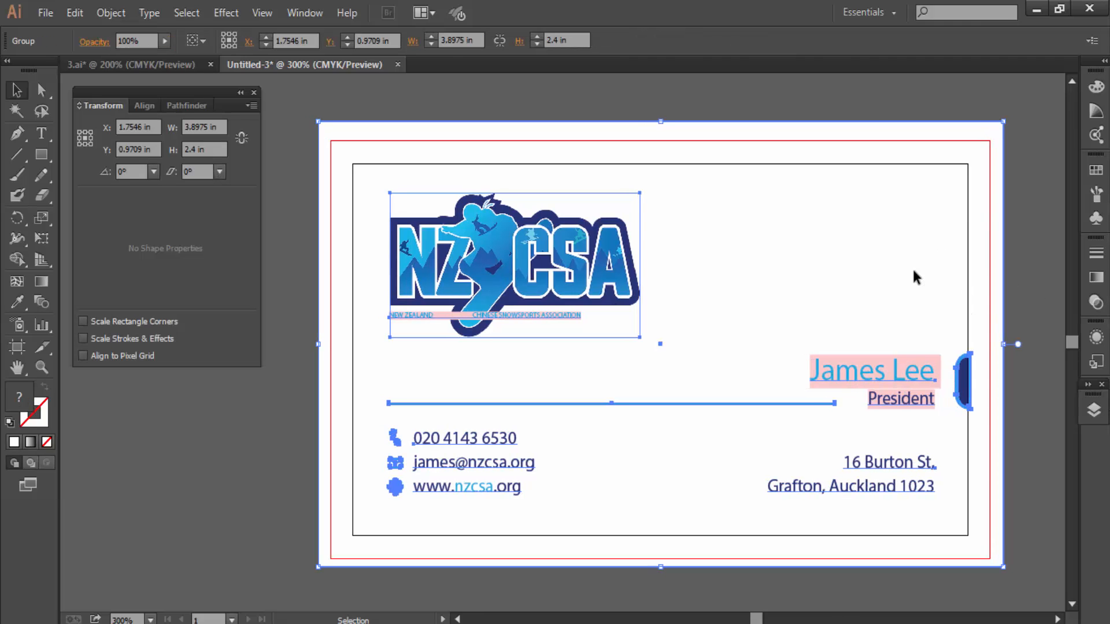
{"action": "key", "text": "Left"}
{"action": "left_click", "coordinate": [1020, 206]}
{"action": "left_click", "coordinate": [959, 128]}
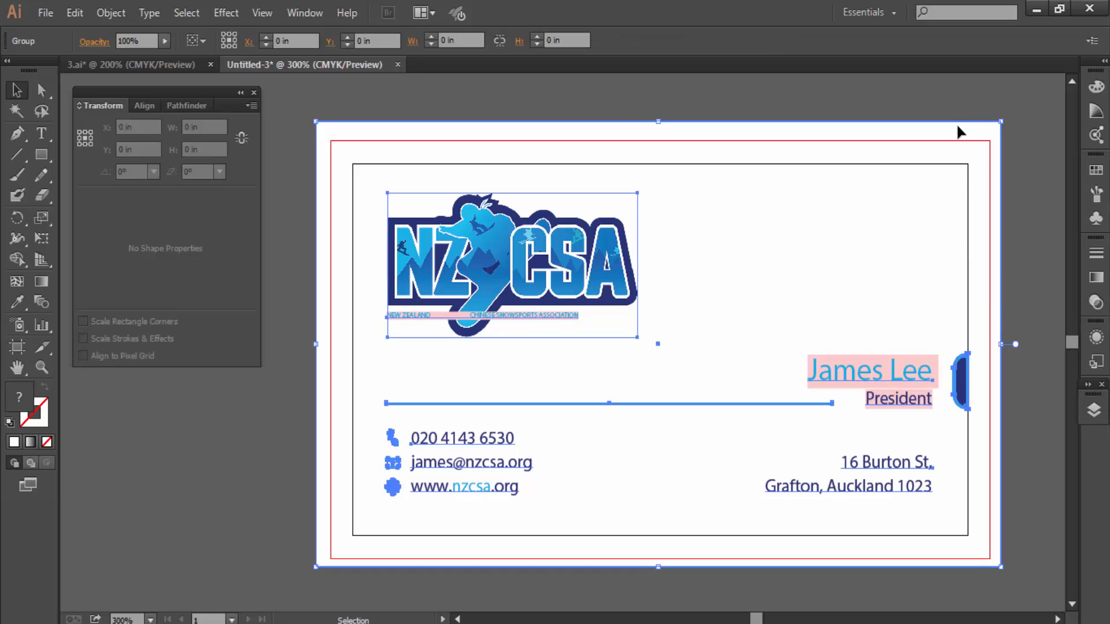
Ungroup the card artwork and deselect it.
{"action": "right_click", "coordinate": [959, 127]}
{"action": "left_click", "coordinate": [984, 227]}
{"action": "left_click", "coordinate": [1021, 124]}
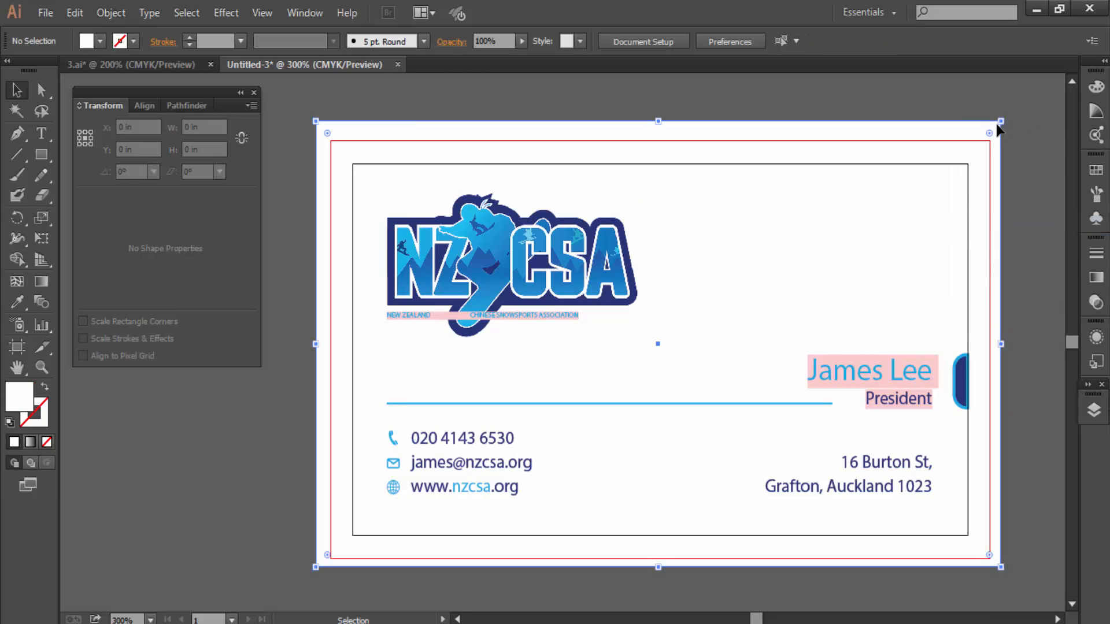
Resize the white background rectangle to about 3.77 × 2.26 in so its edges meet the bleed lines.
{"action": "left_click", "coordinate": [998, 125]}
{"action": "mouse_move", "coordinate": [1000, 123]}
{"action": "left_mouse_down"}
{"action": "mouse_move", "coordinate": [983, 152]}
{"action": "mouse_move", "coordinate": [990, 141]}
{"action": "left_mouse_up"}
{"action": "left_click_drag", "start_coordinate": [315, 142], "coordinate": [329, 140]}
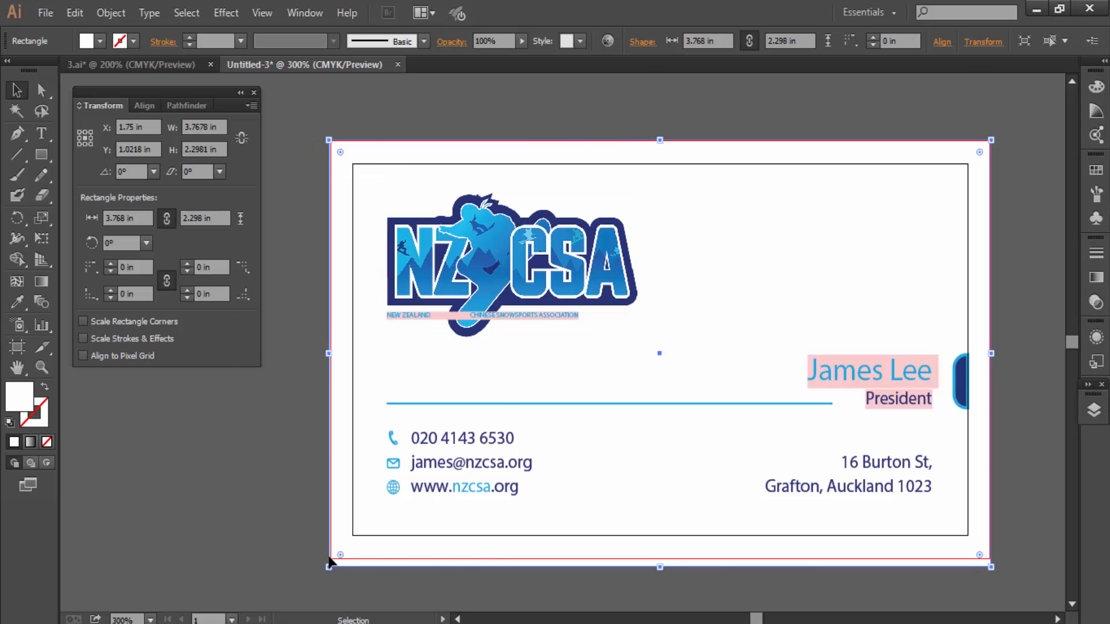
{"action": "left_click_drag", "start_coordinate": [328, 354], "coordinate": [329, 353]}
{"action": "left_click_drag", "start_coordinate": [660, 566], "coordinate": [660, 566]}
{"action": "left_click", "coordinate": [1019, 492]}
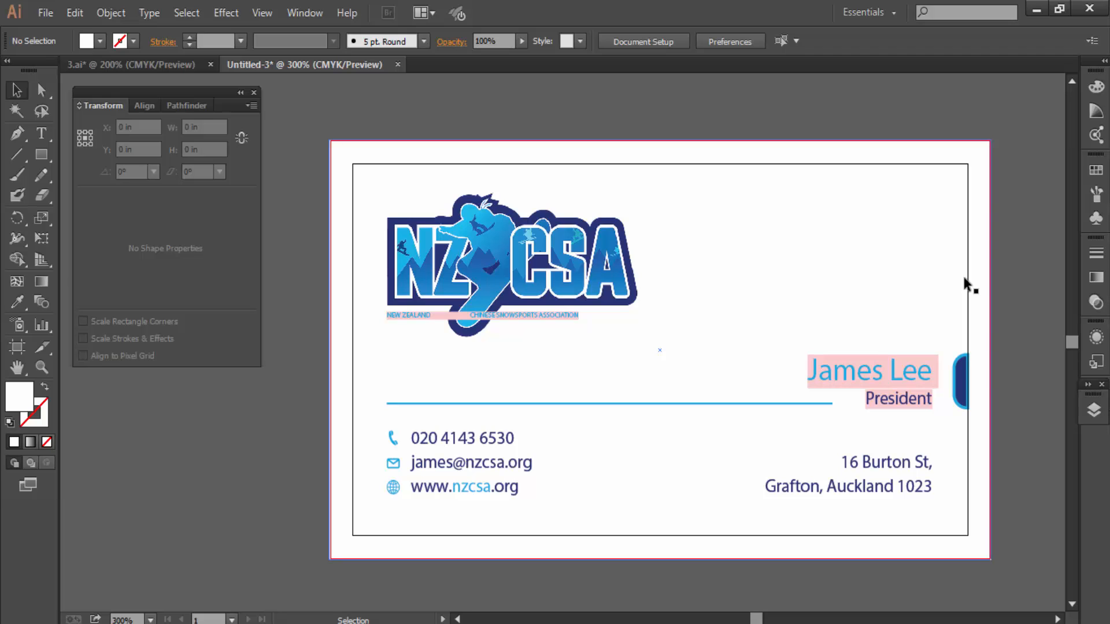
Refine the background rectangle's left and top edges against the bleed lines, making it about 3.76 × 2.27 in.
{"action": "left_click", "coordinate": [344, 313]}
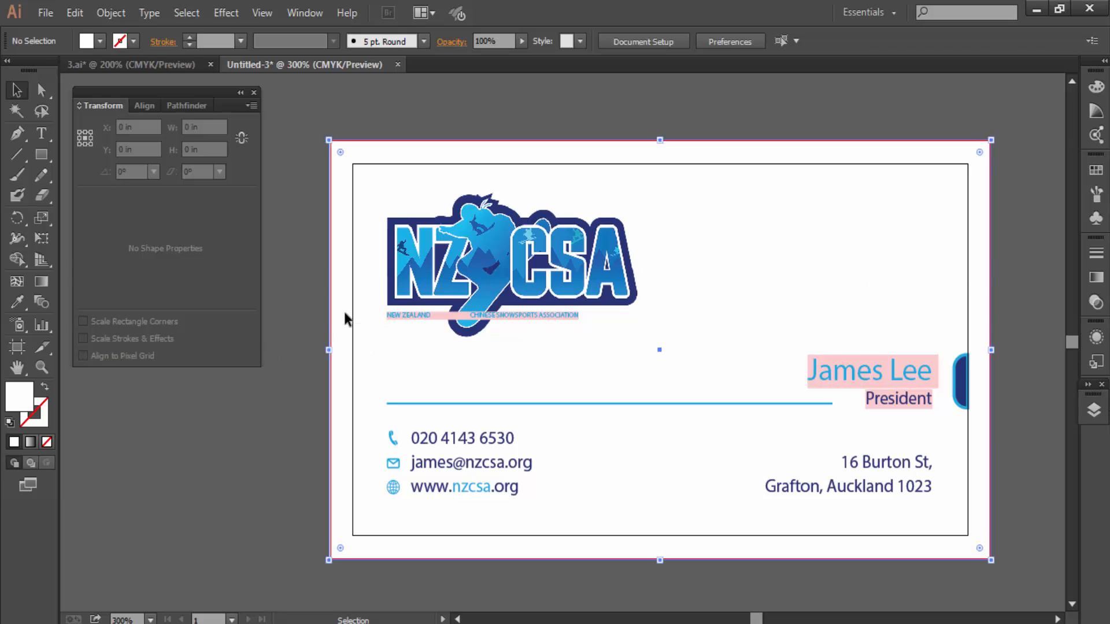
{"action": "left_click_drag", "start_coordinate": [329, 350], "coordinate": [330, 350]}
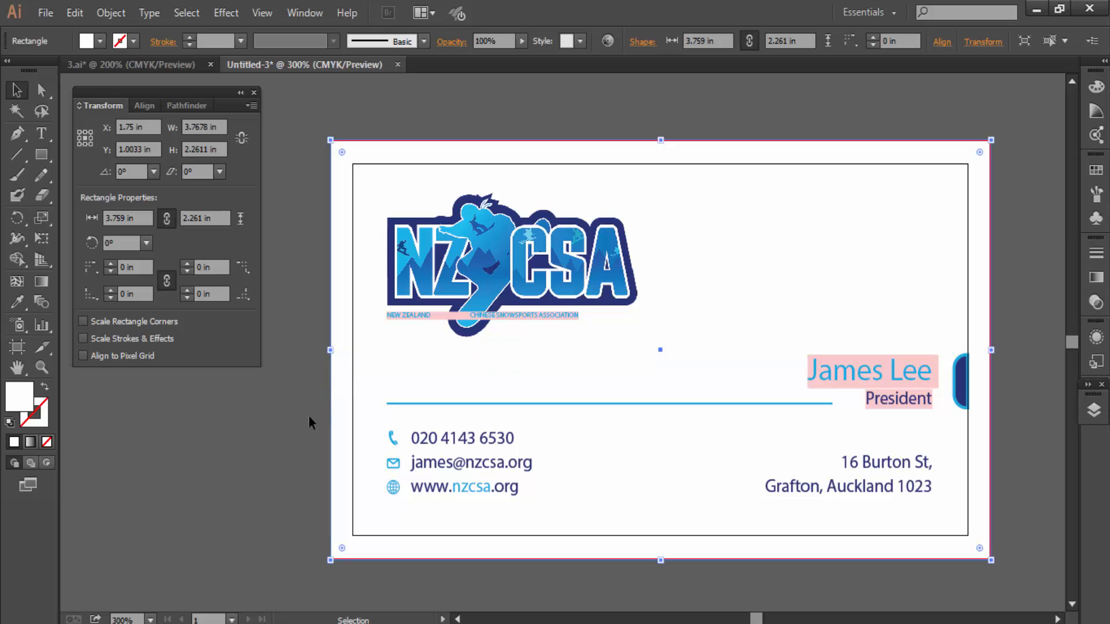
{"action": "left_click", "coordinate": [294, 424]}
{"action": "left_click", "coordinate": [538, 143]}
{"action": "left_click_drag", "start_coordinate": [661, 138], "coordinate": [662, 138]}
{"action": "key", "text": "ctrl+z"}
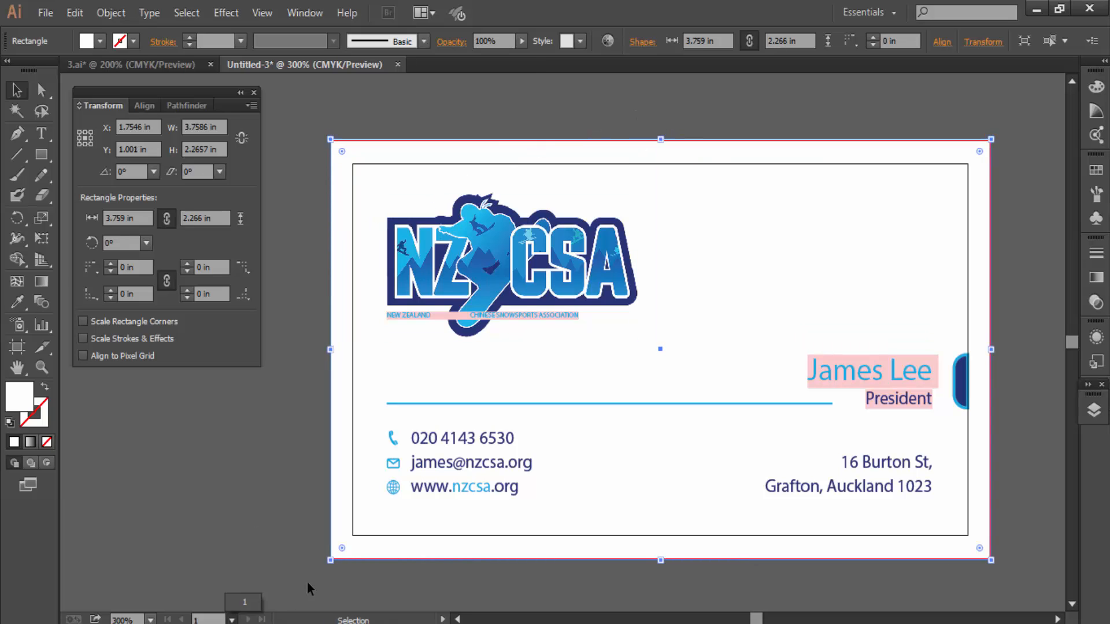
{"action": "left_click", "coordinate": [268, 554]}
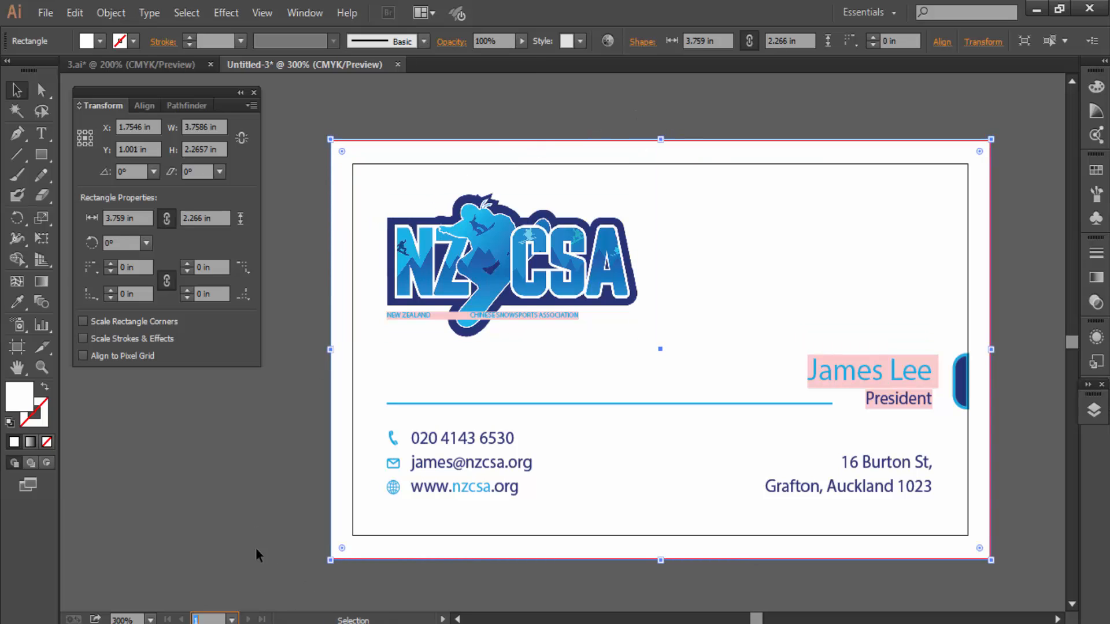
Draw a rectangular strip about 3.5 × 0.1 in along the artboard's lower edge, inside the trim line.
{"action": "left_click", "coordinate": [42, 159]}
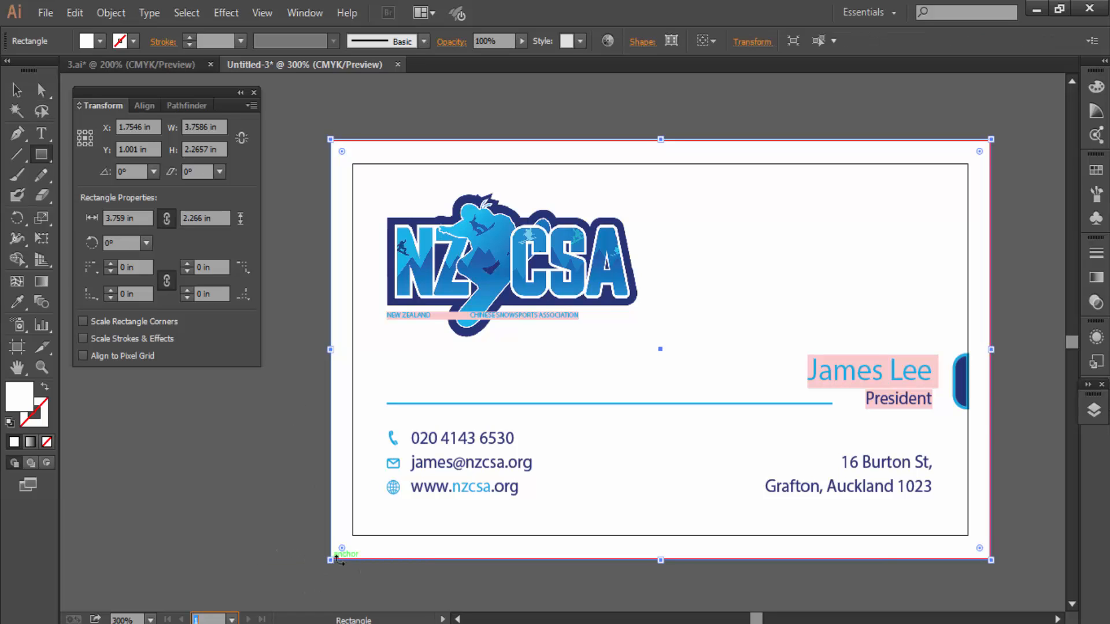
{"action": "left_click", "coordinate": [331, 560]}
{"action": "left_click", "coordinate": [599, 350]}
{"action": "left_click_drag", "start_coordinate": [352, 535], "coordinate": [967, 517]}
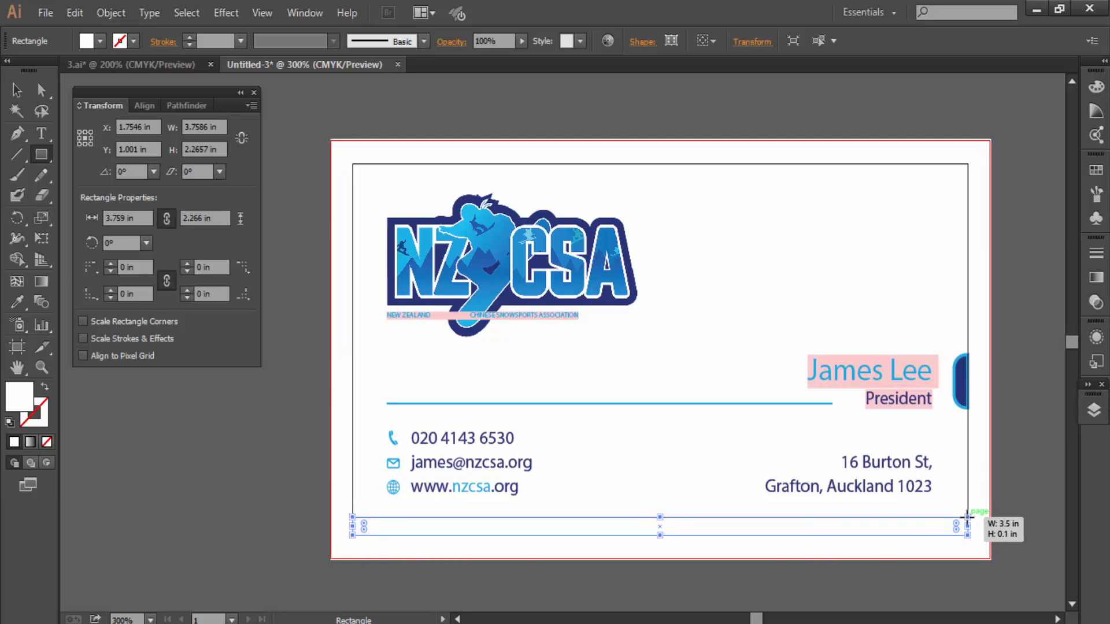
Fill the lower strip with purple AB0FF4 and deselect it.
{"action": "double_click", "coordinate": [20, 393]}
{"action": "left_click", "coordinate": [535, 214]}
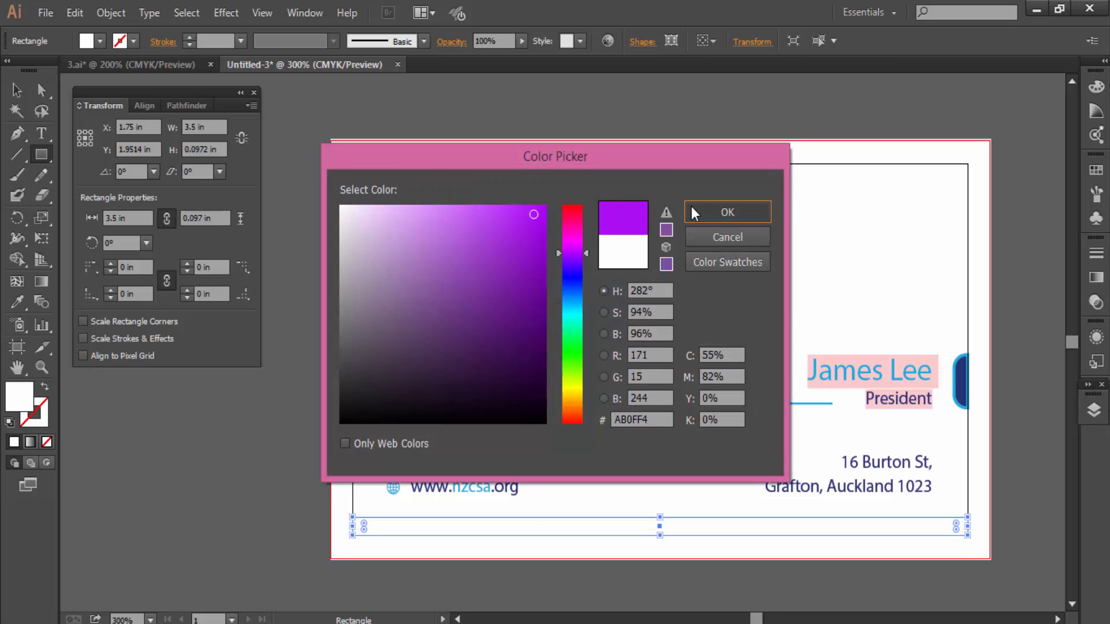
{"action": "left_click", "coordinate": [727, 212]}
{"action": "left_click", "coordinate": [312, 494]}
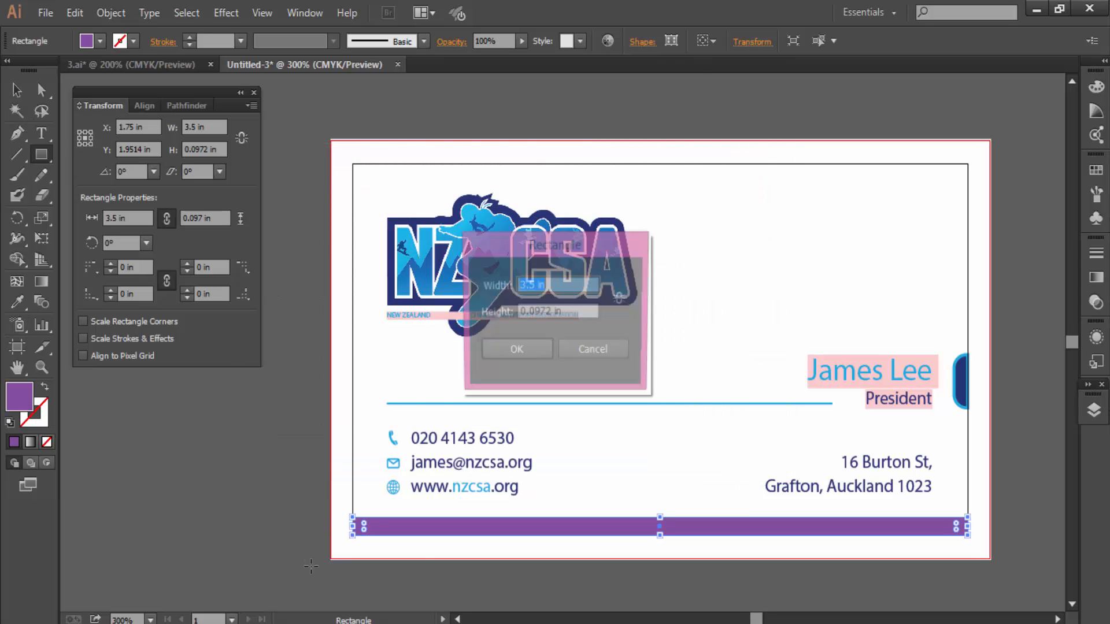
{"action": "left_click", "coordinate": [587, 349]}
{"action": "key", "text": "v"}
{"action": "left_click", "coordinate": [519, 581]}
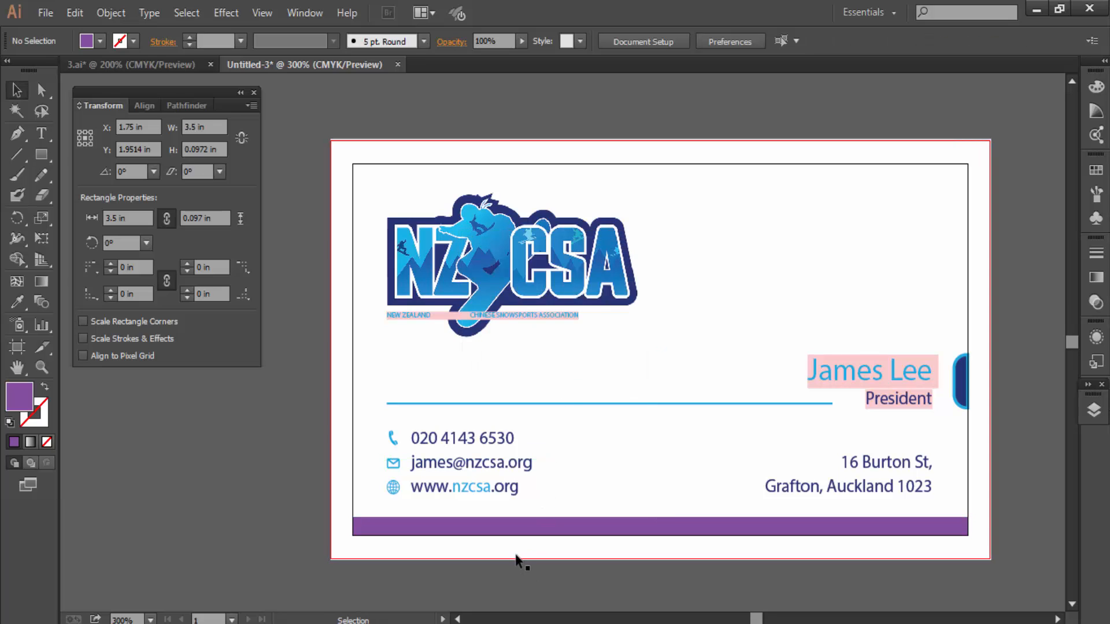
Extend the purple strip's right, left and lower edges out to the bleed lines and deselect it.
{"action": "left_click", "coordinate": [548, 529]}
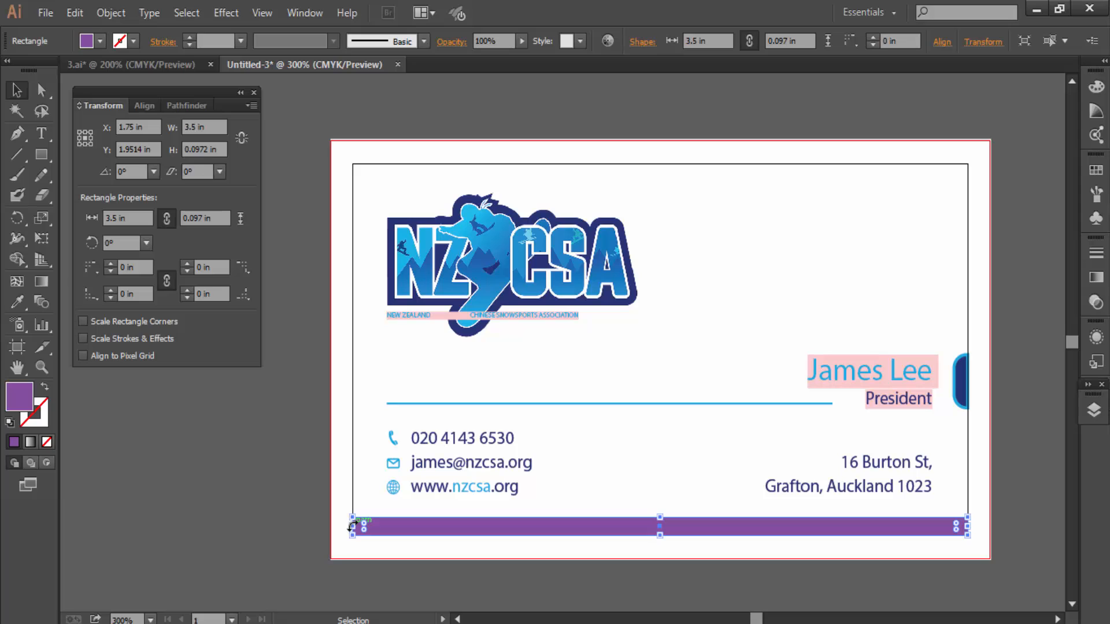
{"action": "left_click_drag", "start_coordinate": [968, 526], "coordinate": [991, 526]}
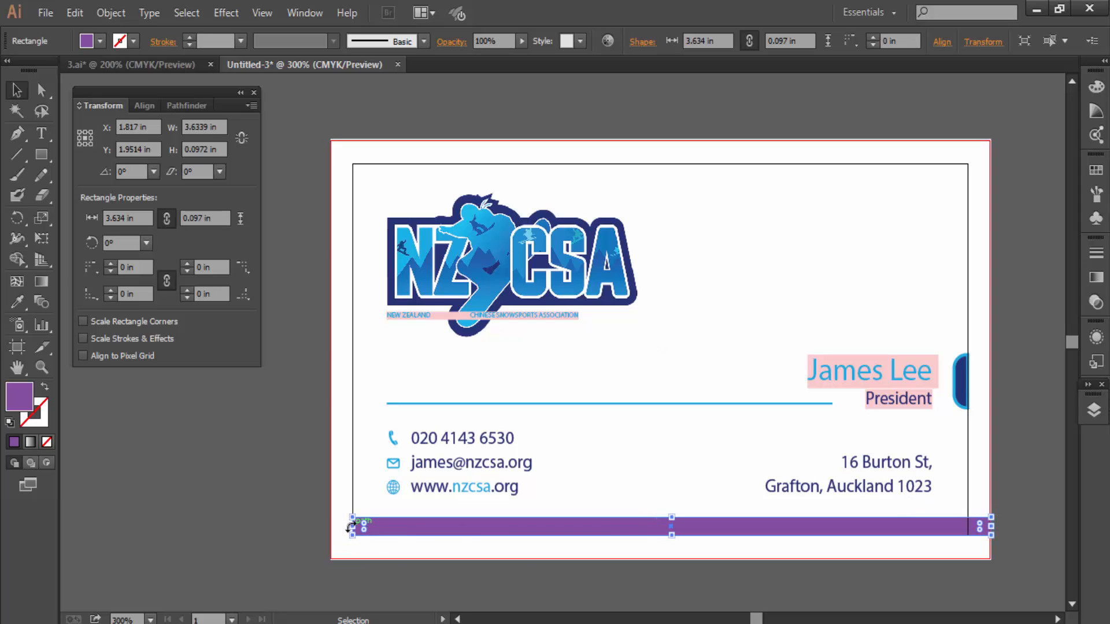
{"action": "left_click_drag", "start_coordinate": [356, 527], "coordinate": [329, 526]}
{"action": "left_click_drag", "start_coordinate": [660, 535], "coordinate": [660, 557]}
{"action": "left_click", "coordinate": [798, 597]}
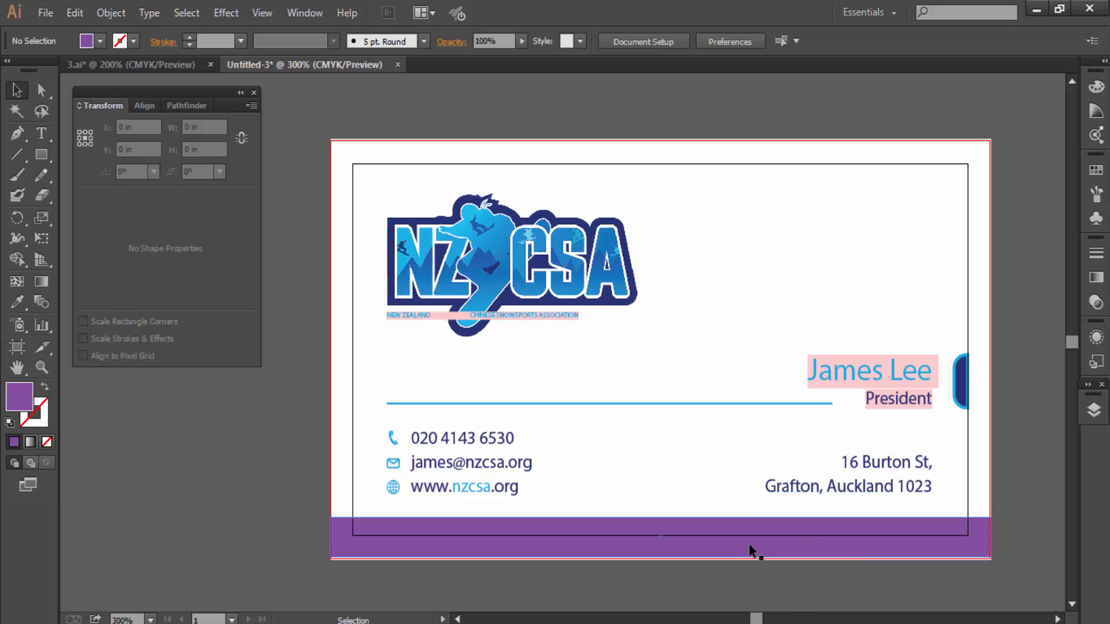
Delete the purple strip from the card's lower edge and leave nothing selected.
{"action": "left_click", "coordinate": [747, 525]}
{"action": "key", "text": "Delete"}
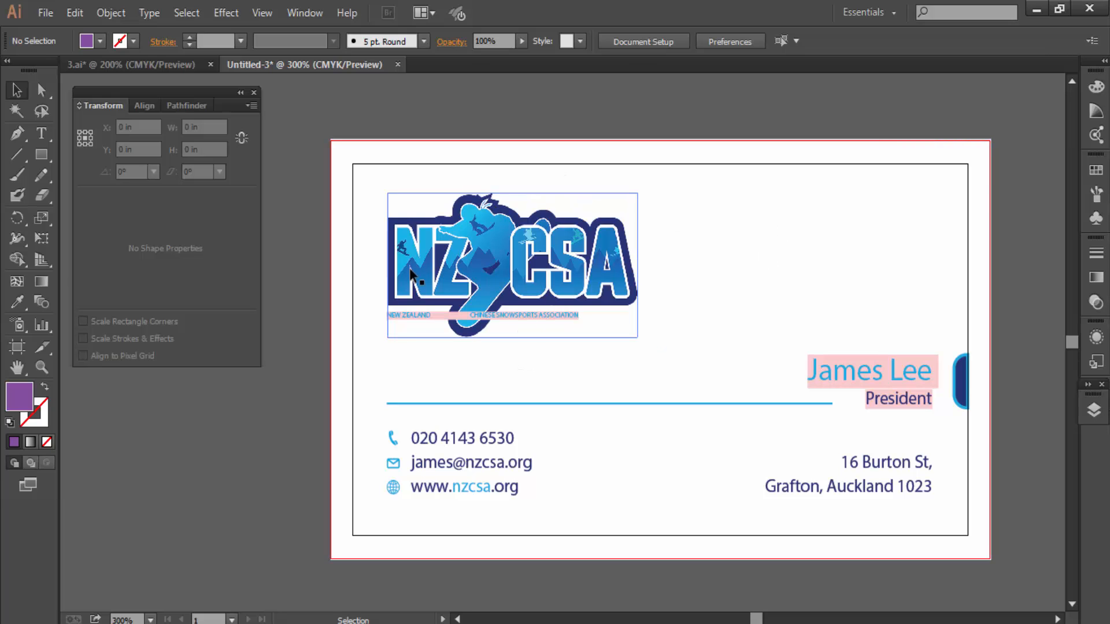
{"action": "left_click", "coordinate": [979, 141]}
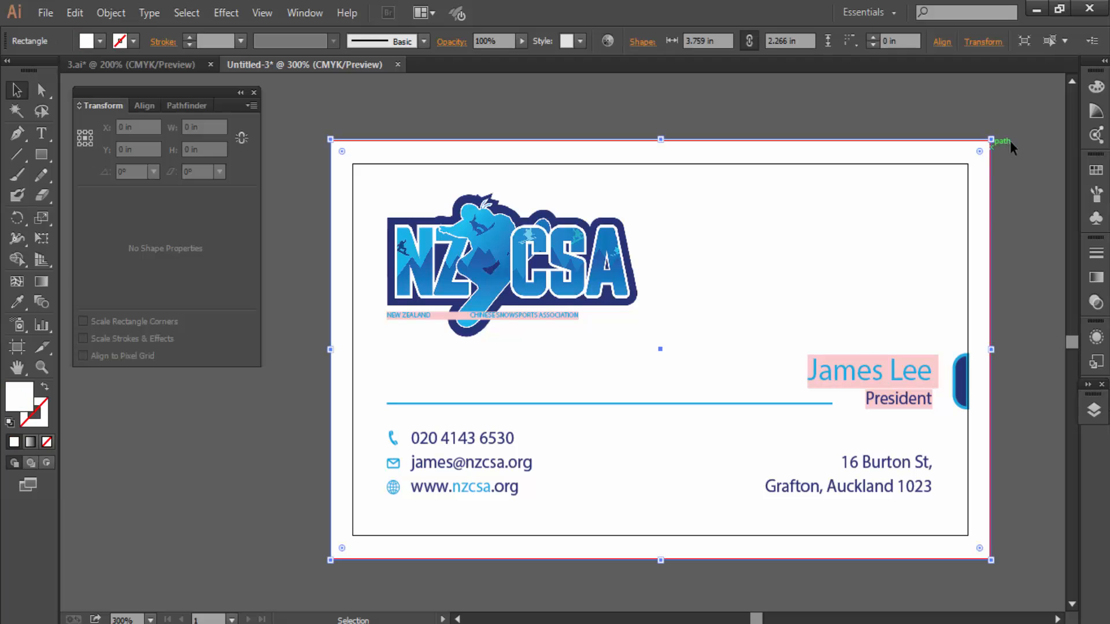
{"action": "left_click", "coordinate": [1016, 142]}
Save the document to the Desktop under the name Front in Adobe PDF format.
{"action": "left_click", "coordinate": [41, 14]}
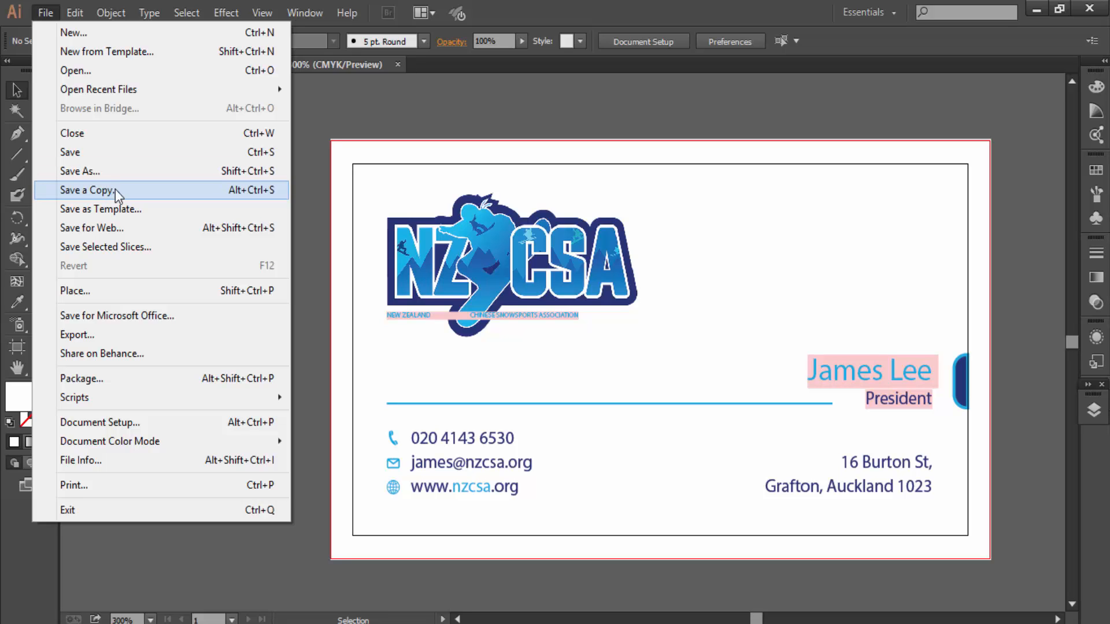
{"action": "left_click", "coordinate": [103, 173]}
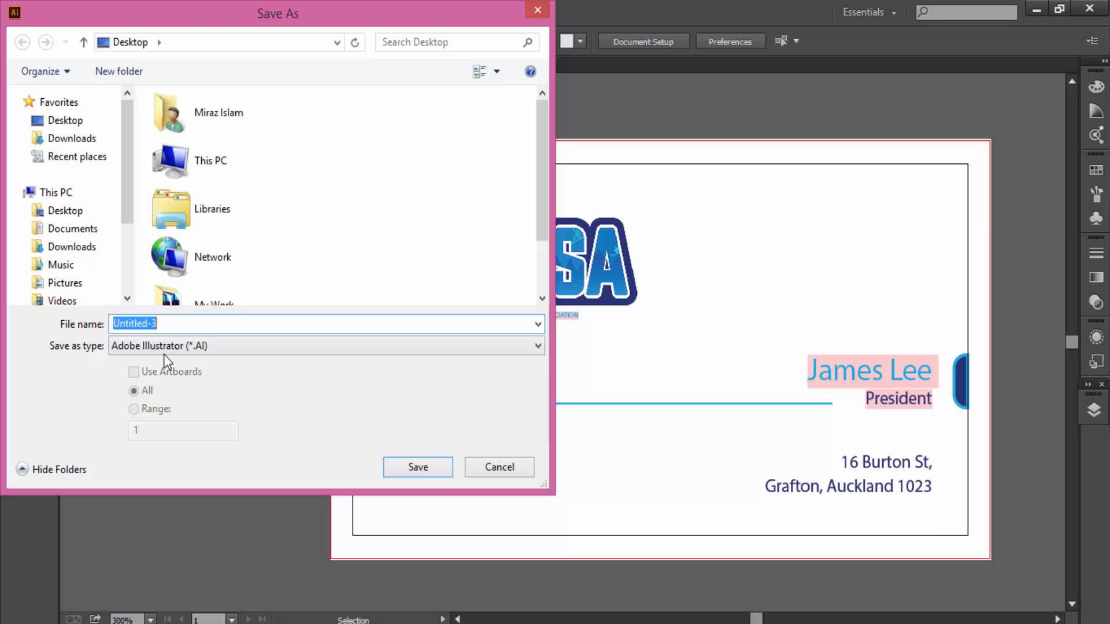
{"action": "left_click", "coordinate": [164, 348]}
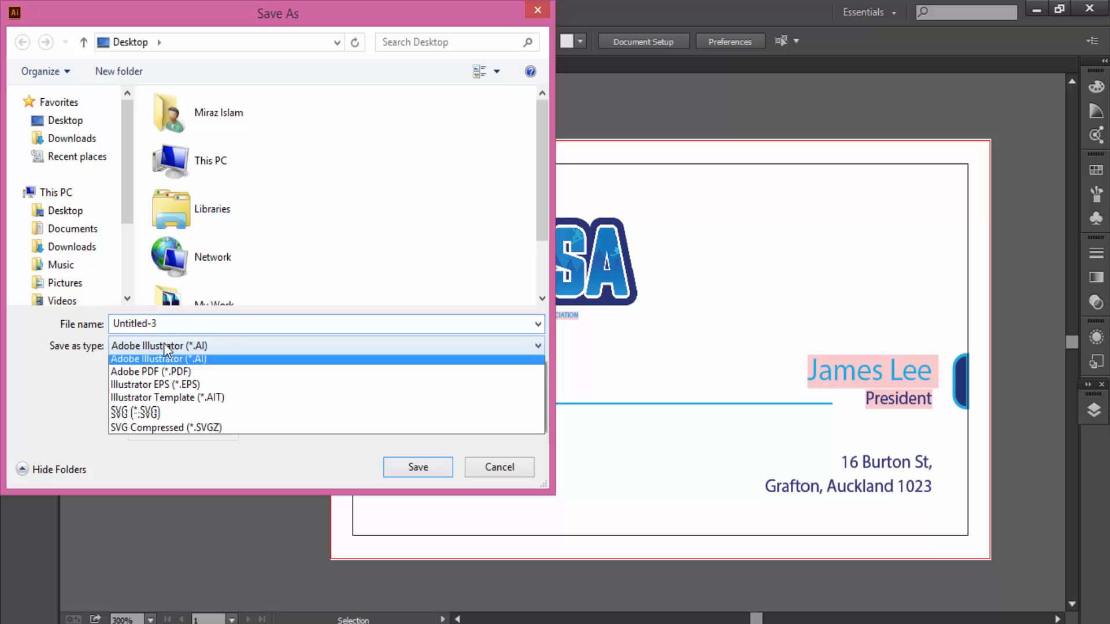
{"action": "left_click", "coordinate": [157, 376]}
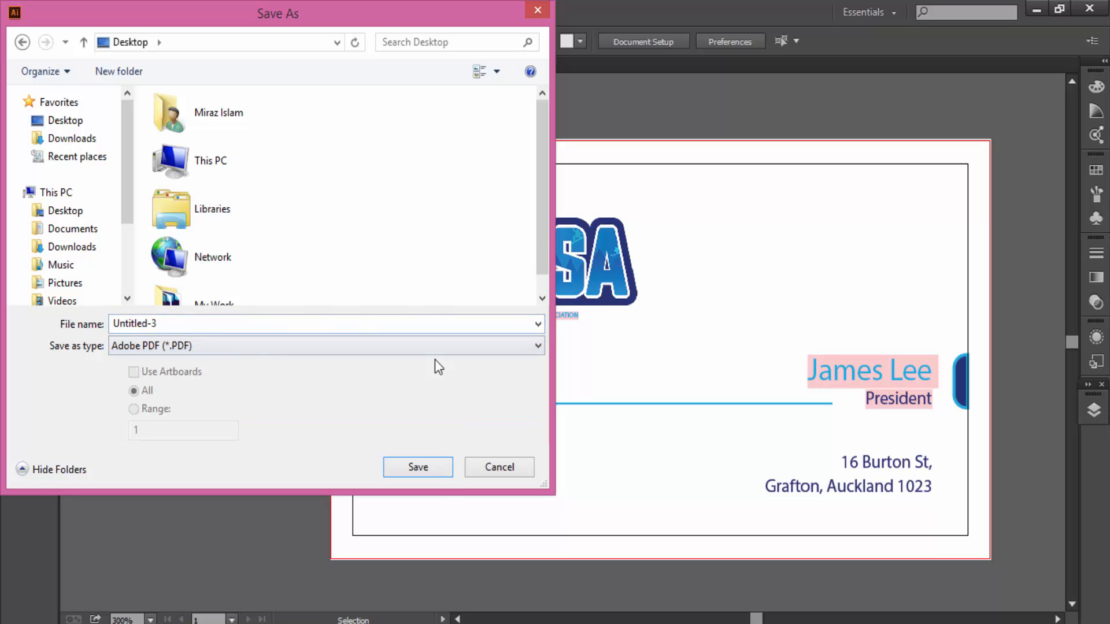
{"action": "left_click", "coordinate": [176, 323]}
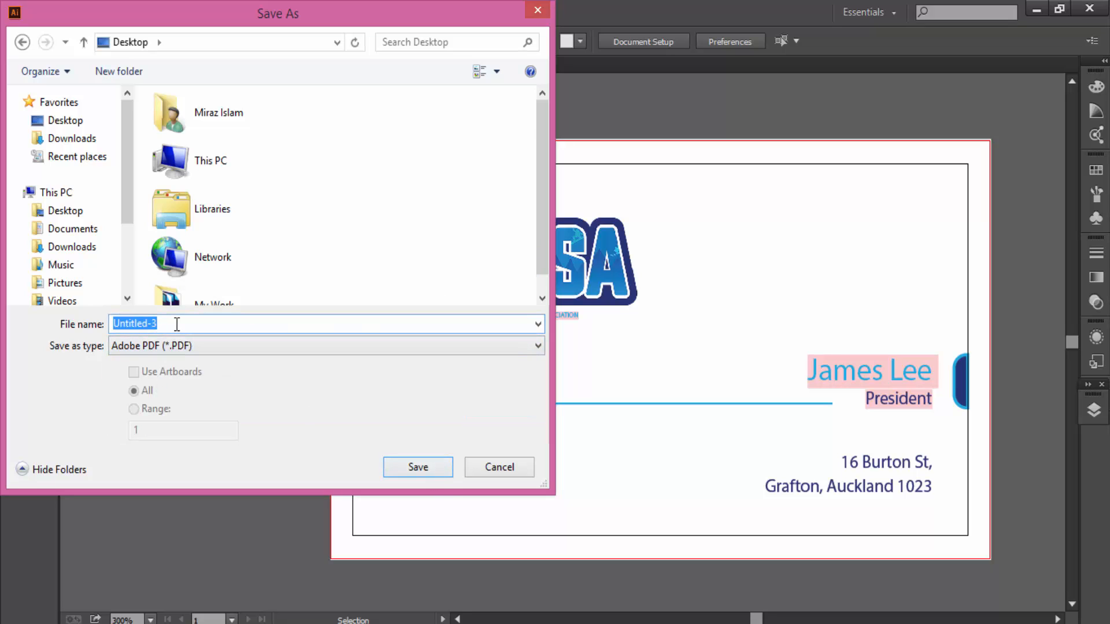
{"action": "type", "text": "Front"}
{"action": "key", "text": "Return"}
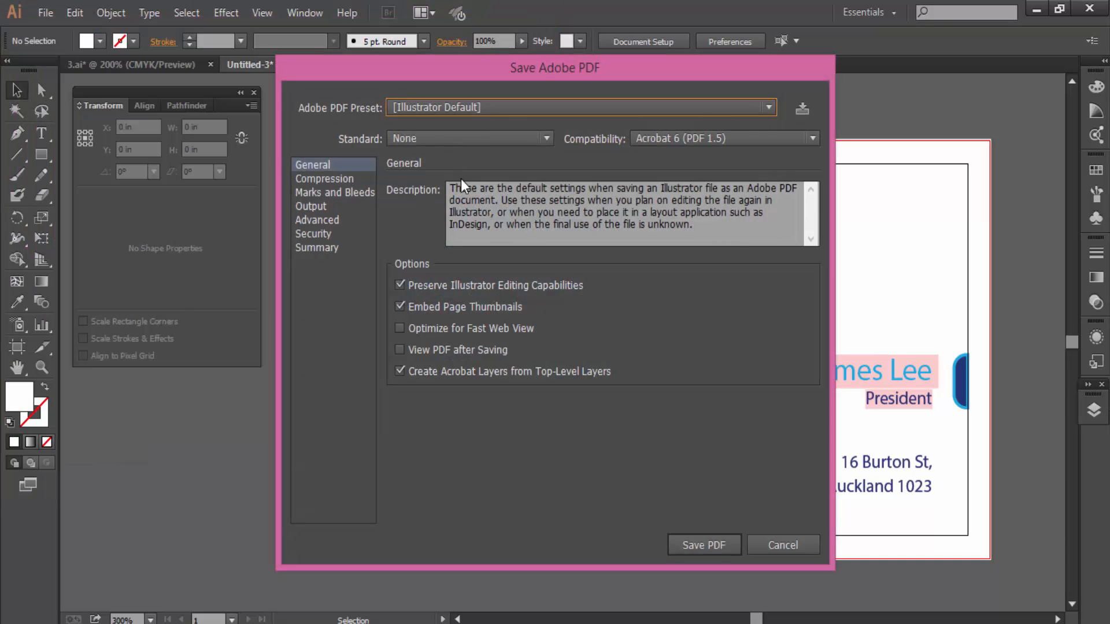
Choose the [Press Quality] preset for the PDF and save it.
{"action": "left_click", "coordinate": [428, 108]}
{"action": "left_click", "coordinate": [429, 250]}
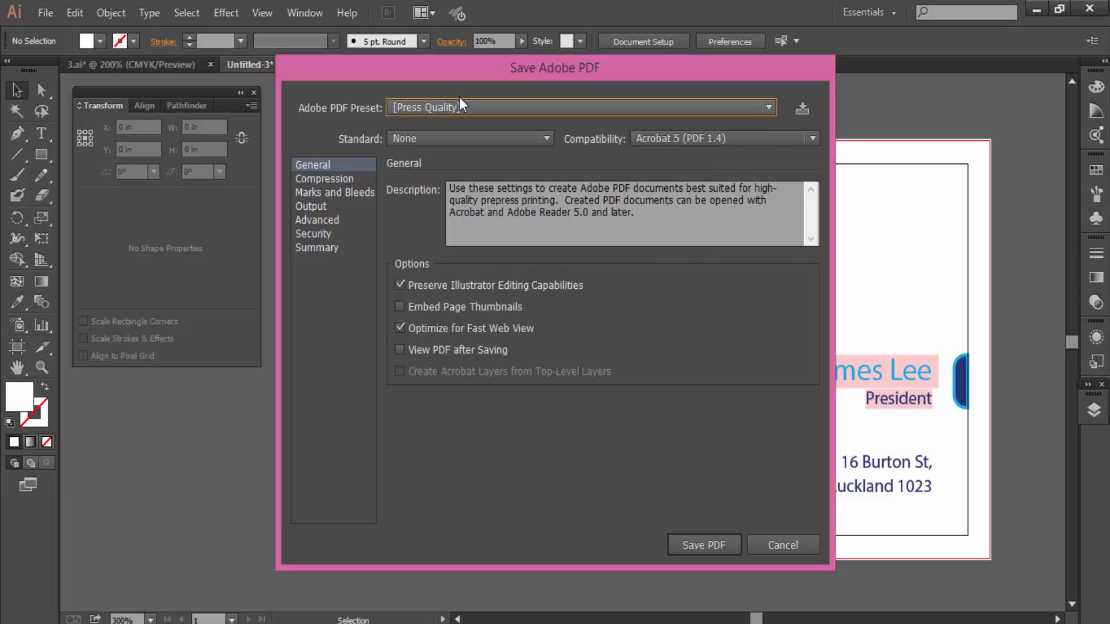
{"action": "left_click", "coordinate": [687, 539]}
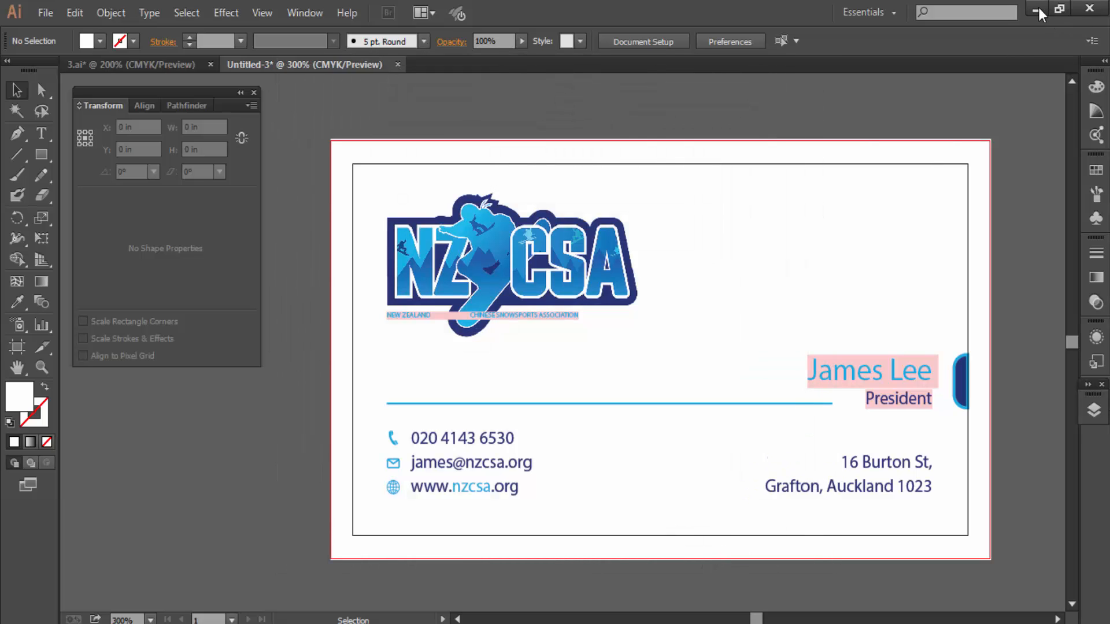
Switch to the desktop, move the Front PDF to an empty area, and open it to check the exported card.
{"action": "left_click", "coordinate": [1033, 8]}
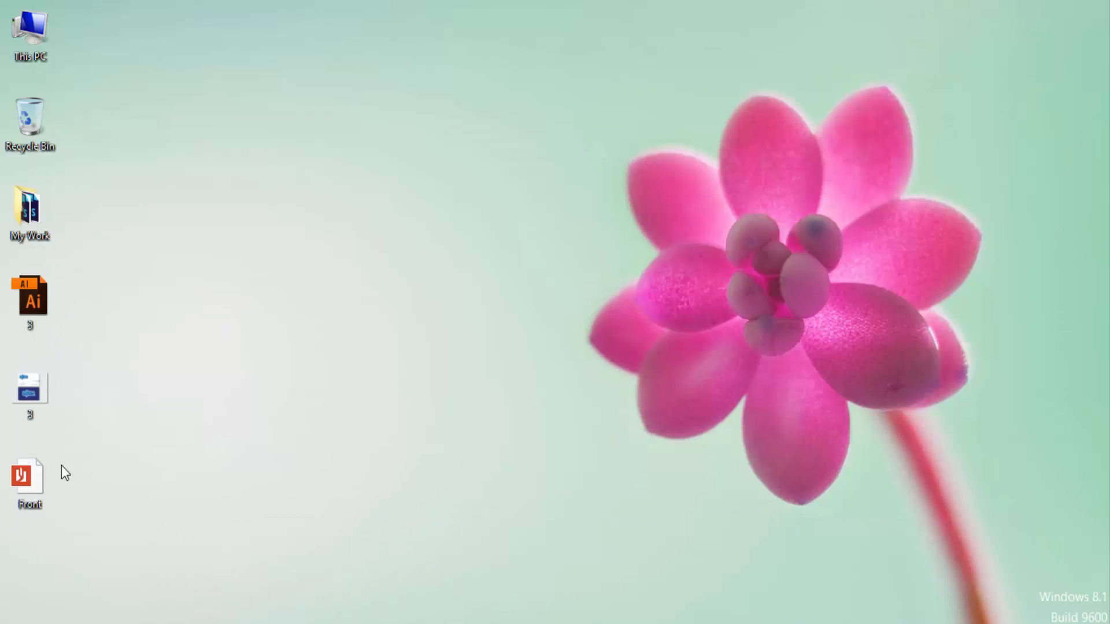
{"action": "left_click_drag", "start_coordinate": [12, 486], "coordinate": [411, 231]}
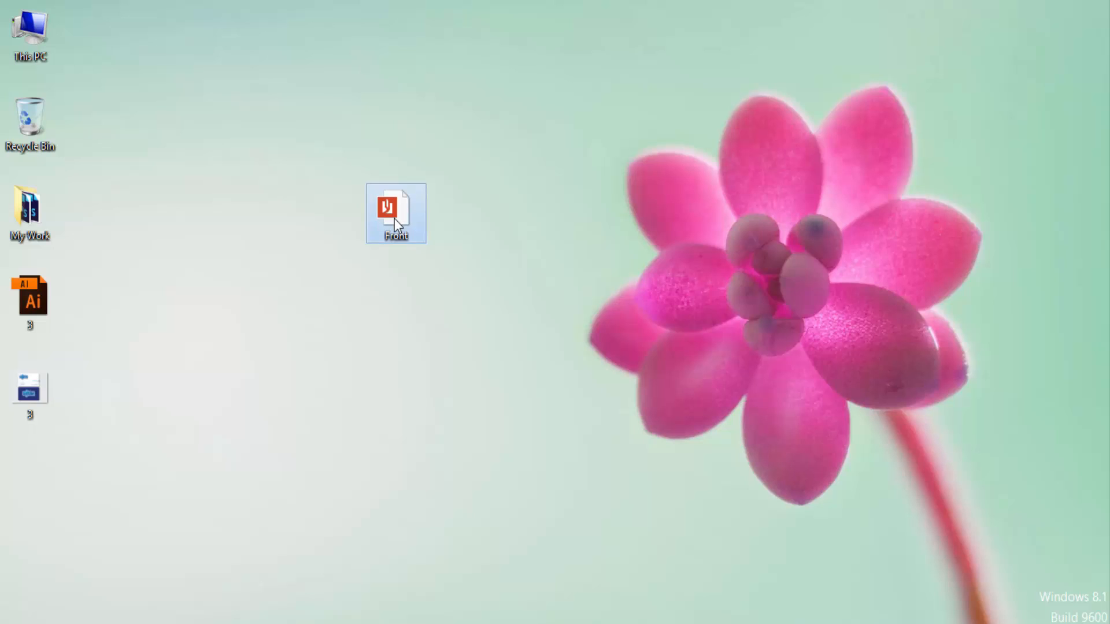
{"action": "double_click", "coordinate": [394, 218]}
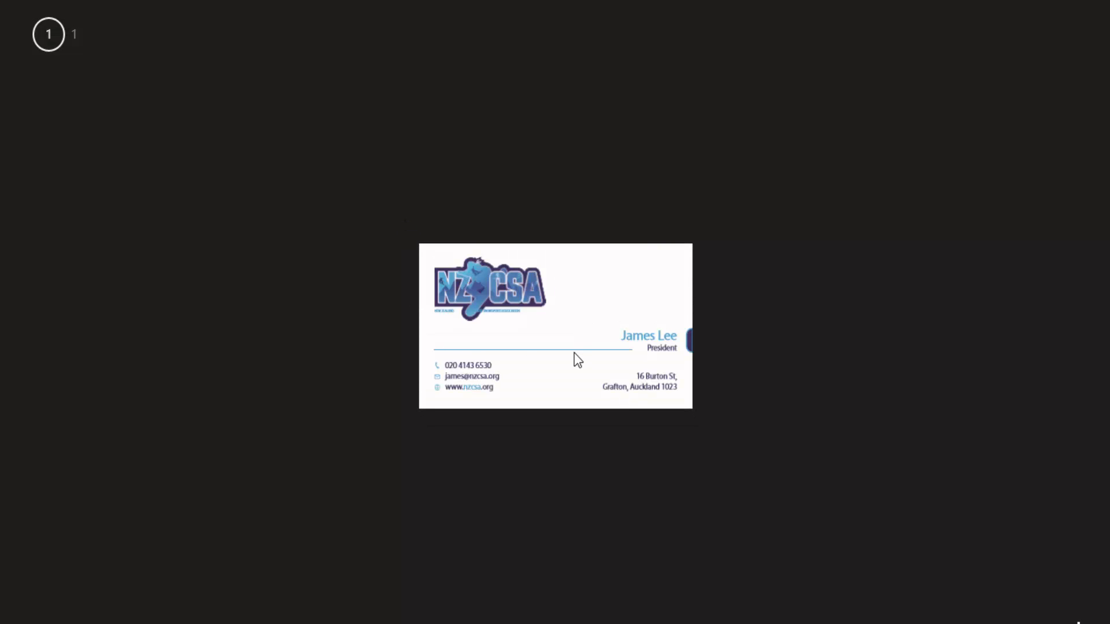
Examine the exported card up close in the PDF viewer, close it and highlight the Front PDF on the desktop.
{"action": "scroll", "coordinate": [574, 353], "scroll_direction": "up", "scroll_amount": 5}
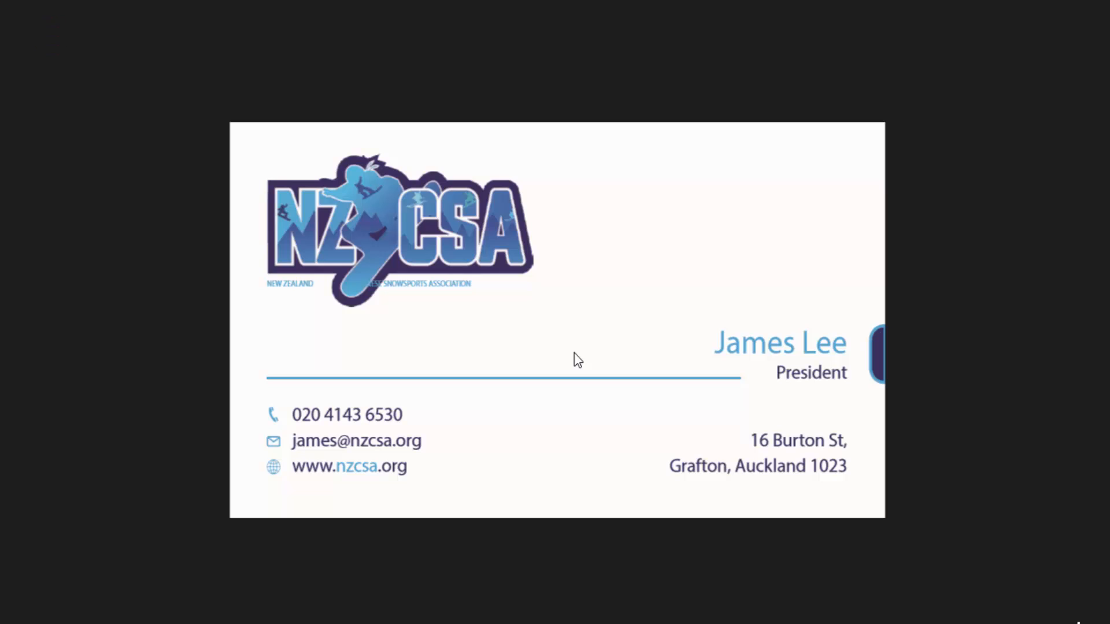
{"action": "scroll", "coordinate": [574, 352], "scroll_direction": "down", "scroll_amount": 1}
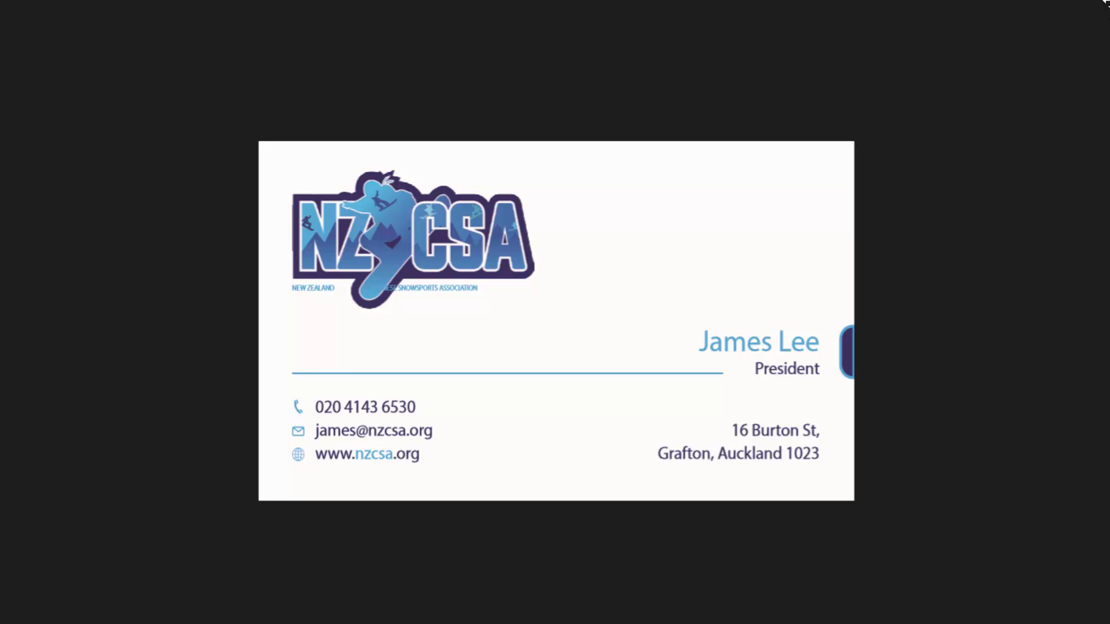
{"action": "key", "text": "XF86AudioLowerVolume"}
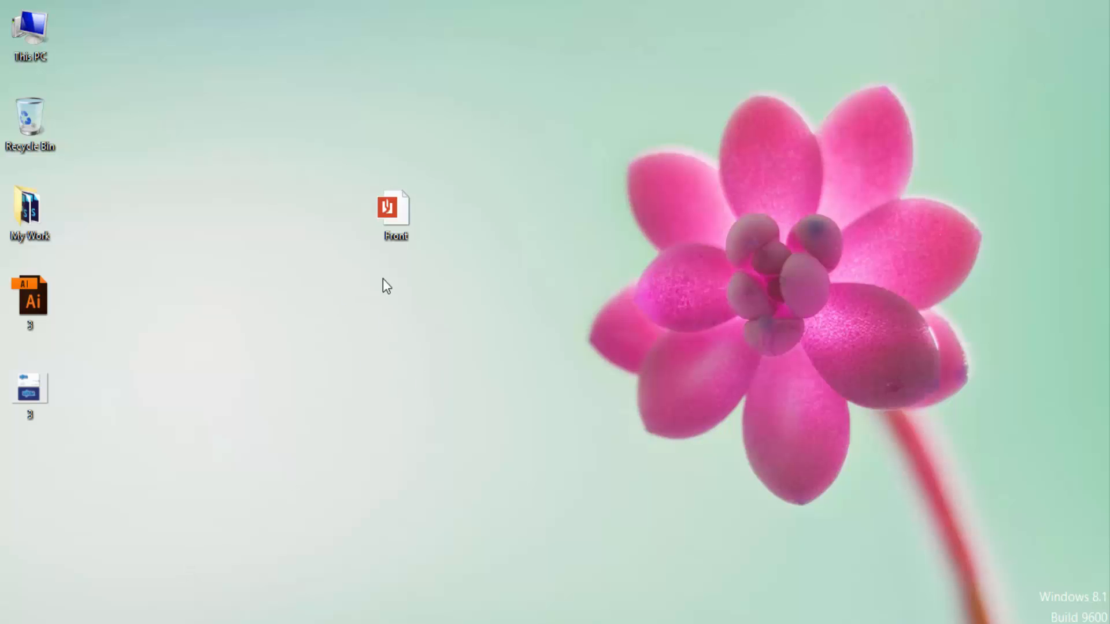
{"action": "left_click", "coordinate": [398, 217]}
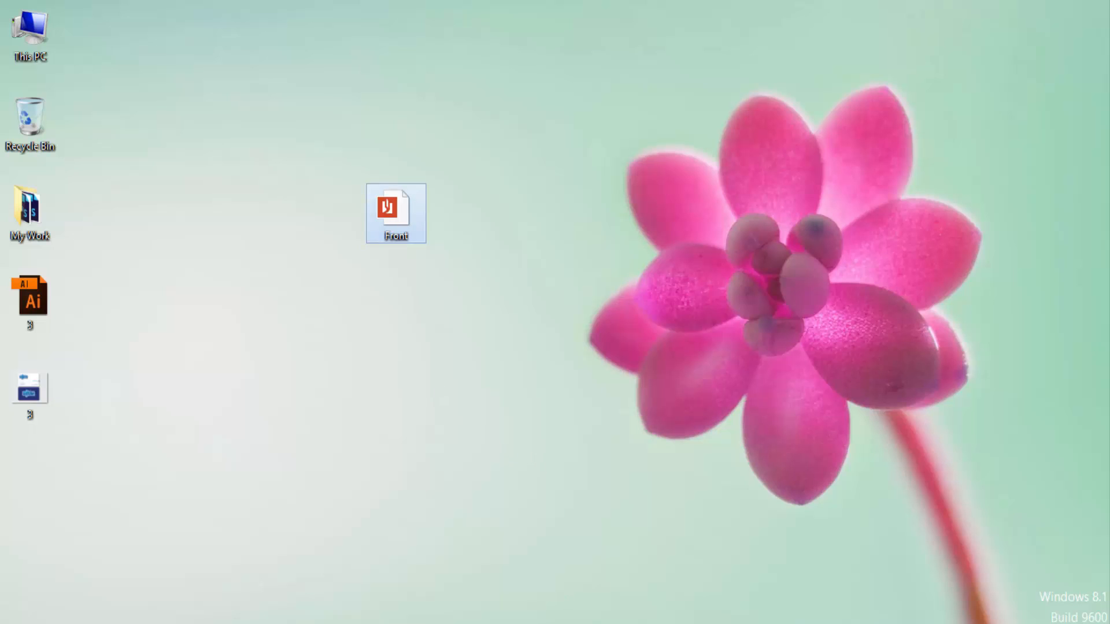
Switch back to Illustrator and set up a Save for Web export of the card in JPEG format.
{"action": "left_click", "coordinate": [254, 623]}
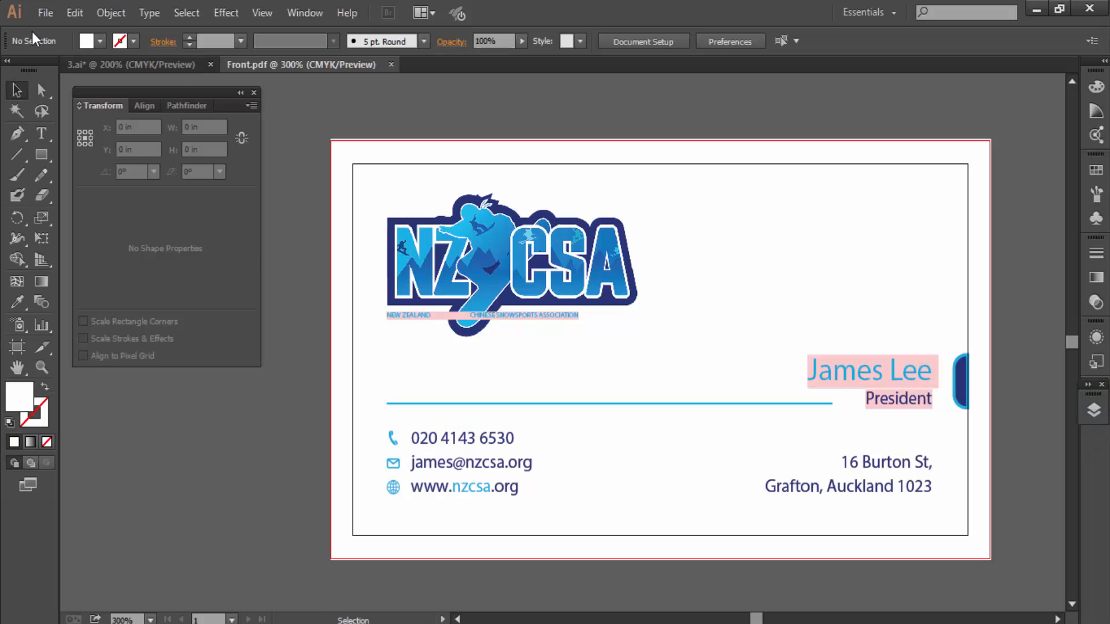
{"action": "left_click", "coordinate": [50, 14]}
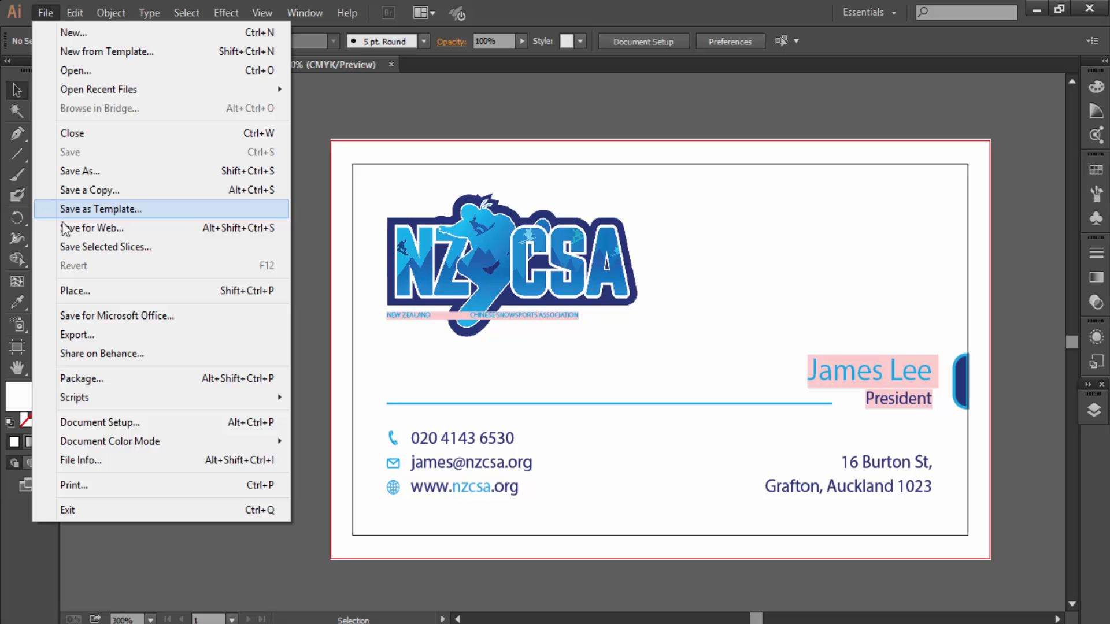
{"action": "left_click", "coordinate": [82, 227]}
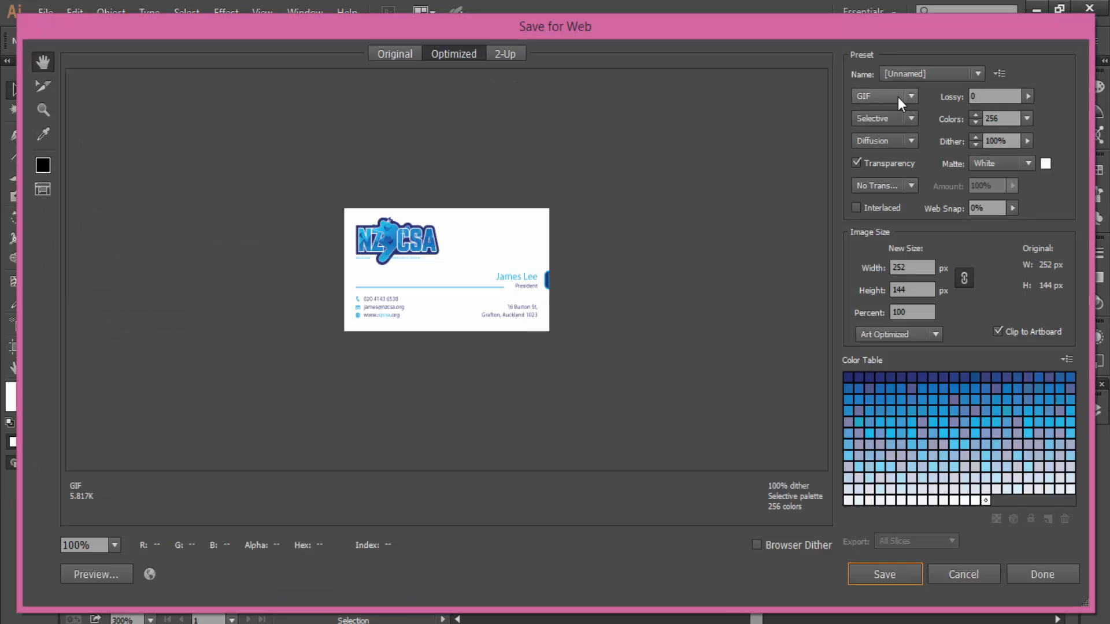
{"action": "left_click", "coordinate": [894, 96]}
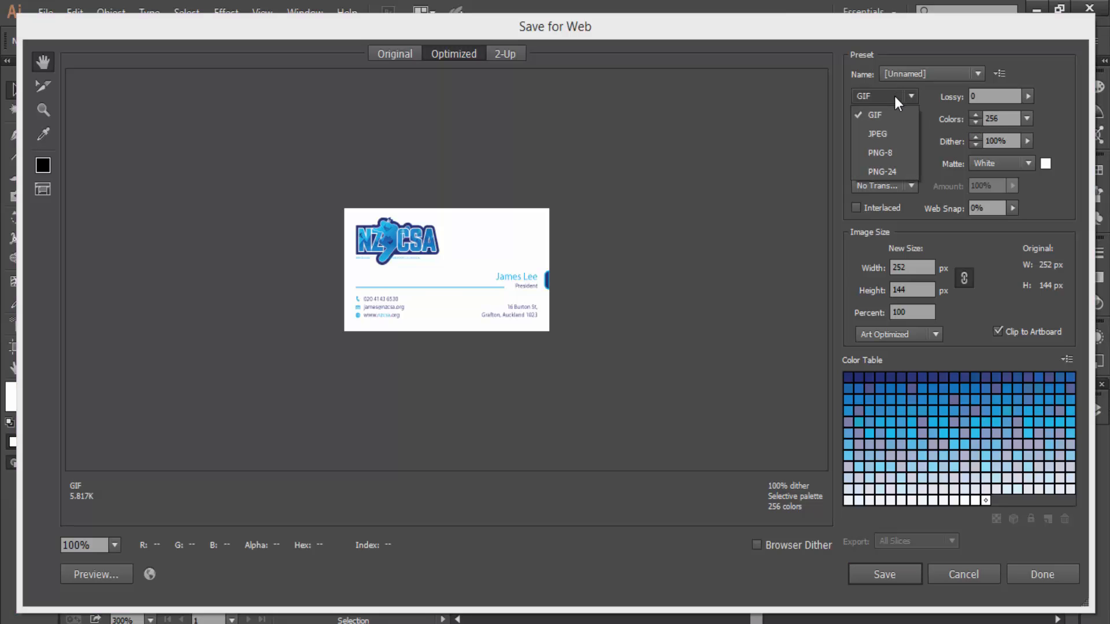
{"action": "left_click", "coordinate": [877, 133]}
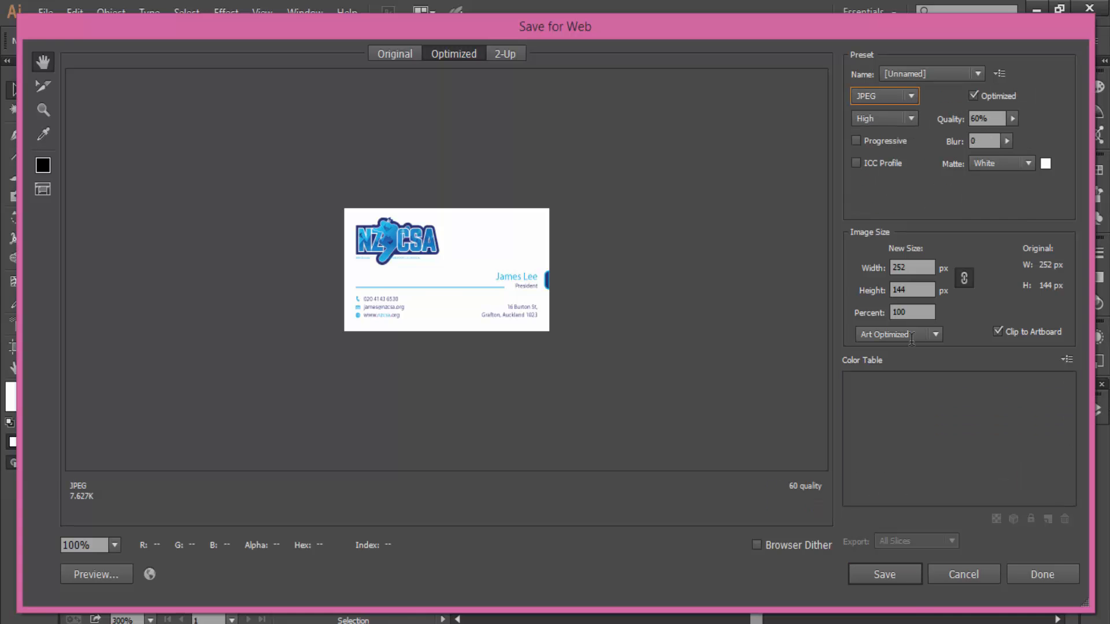
Save the optimized JPEG to the Desktop under the name Front.
{"action": "left_click", "coordinate": [885, 573]}
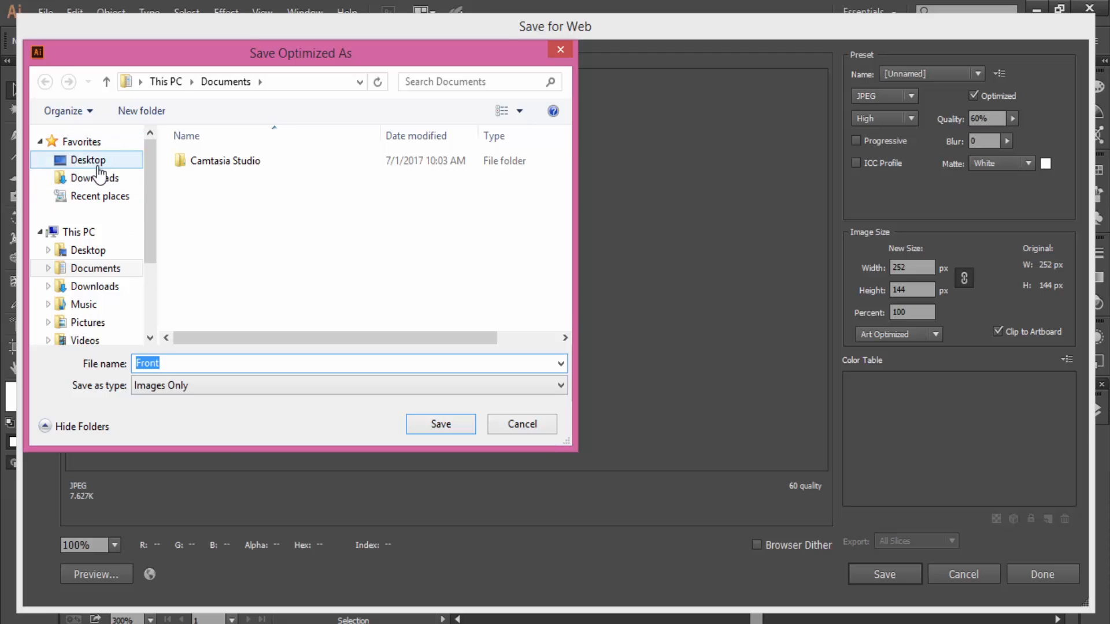
{"action": "left_click", "coordinate": [98, 167]}
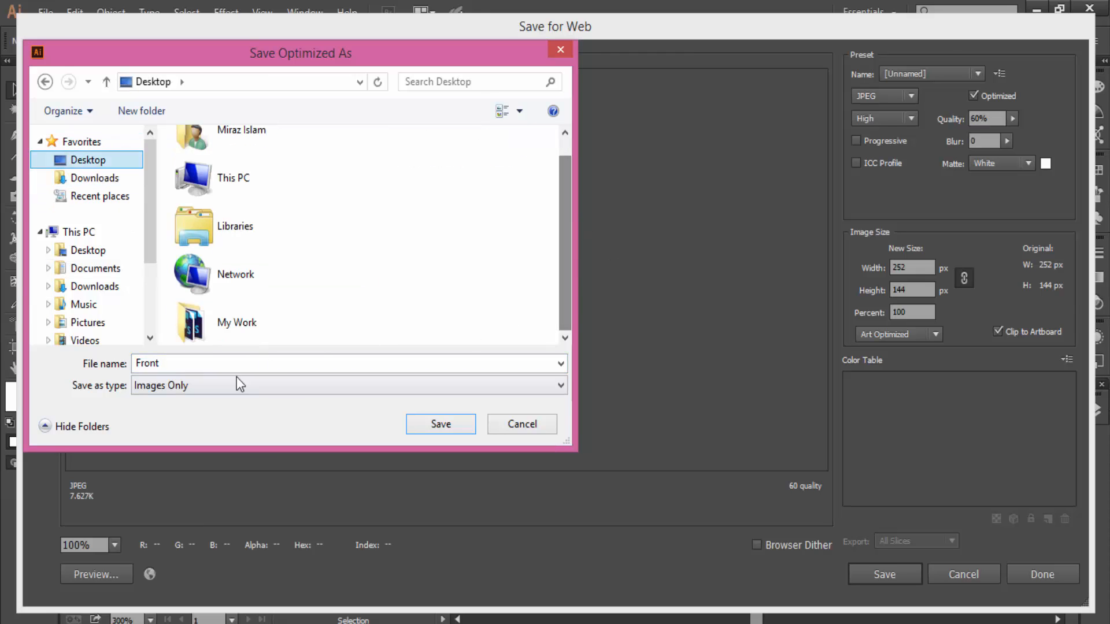
{"action": "left_click", "coordinate": [441, 424]}
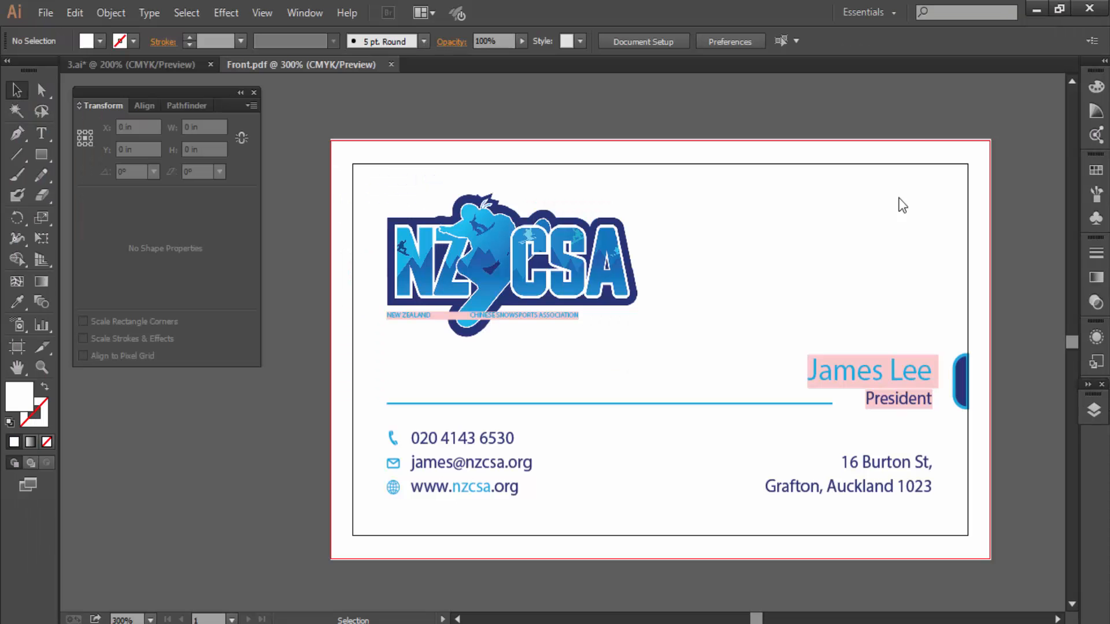
Switch to the desktop, place the Front JPEG beside the Front PDF, and open it briefly in the photo viewer.
{"action": "left_click", "coordinate": [1036, 9]}
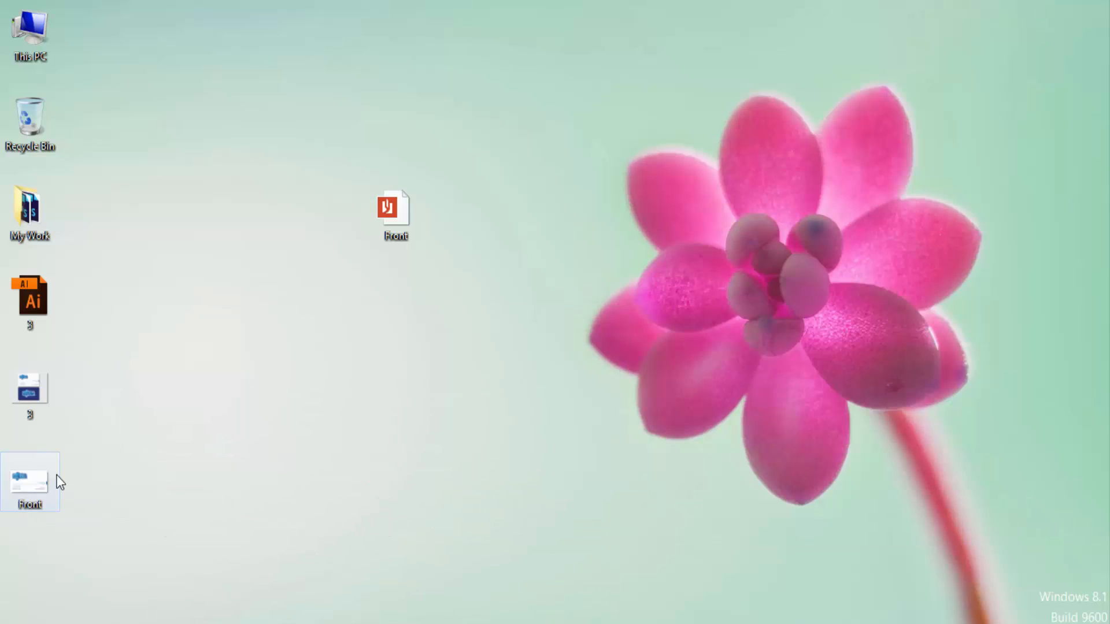
{"action": "left_click_drag", "start_coordinate": [57, 475], "coordinate": [459, 220]}
{"action": "double_click", "coordinate": [459, 221]}
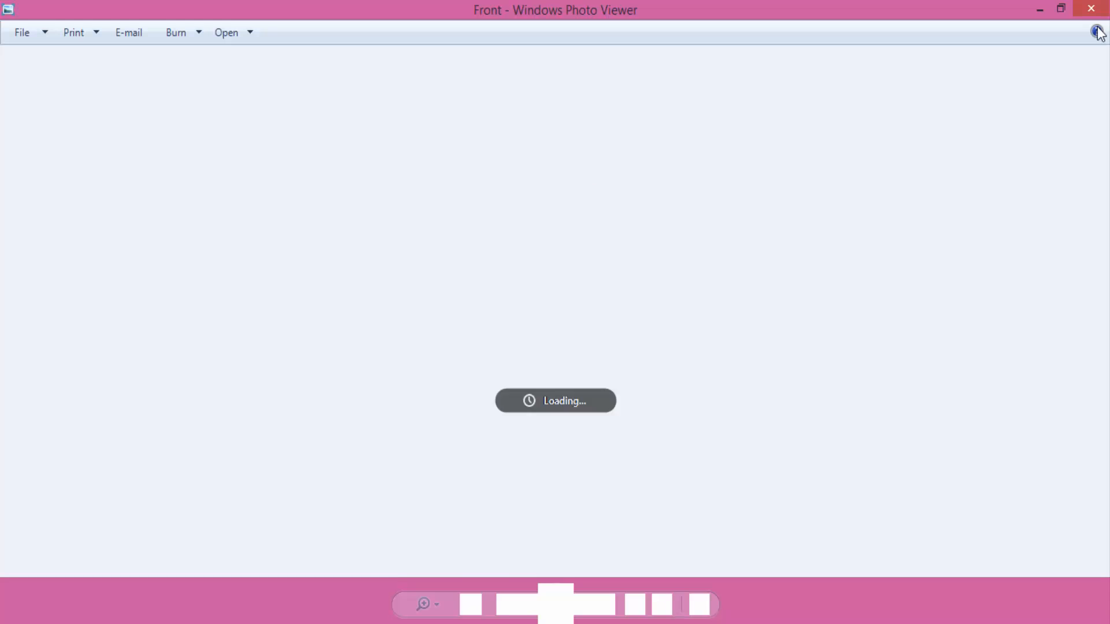
{"action": "left_click", "coordinate": [1090, 8]}
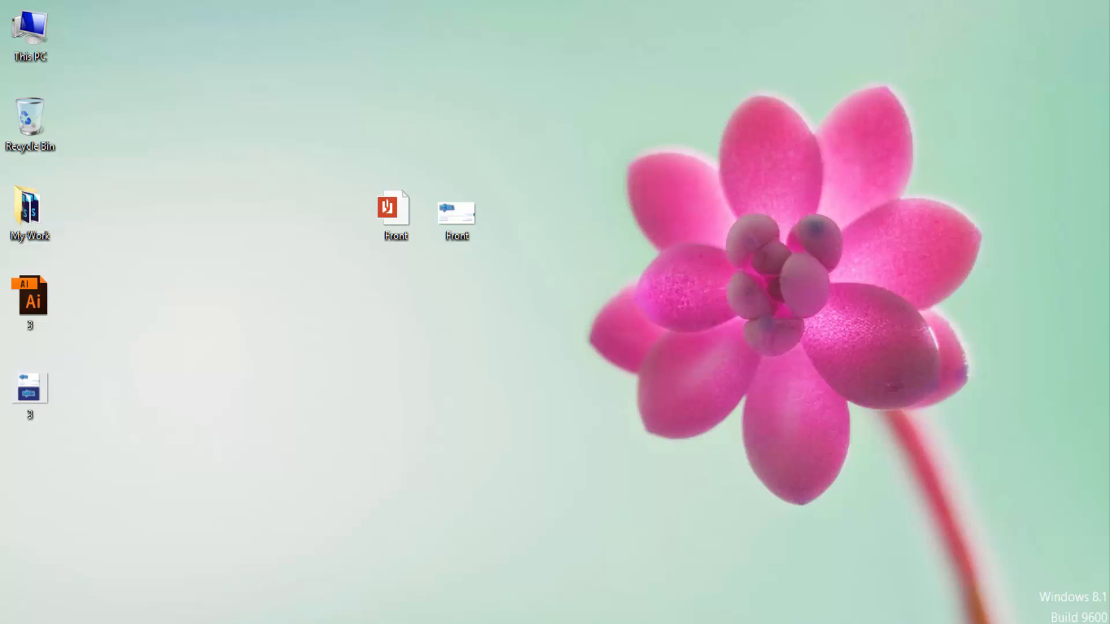
Switch back to Illustrator and save the card to the Desktop as Front in Adobe Illustrator format, Illustrator CC version.
{"action": "left_click", "coordinate": [271, 599]}
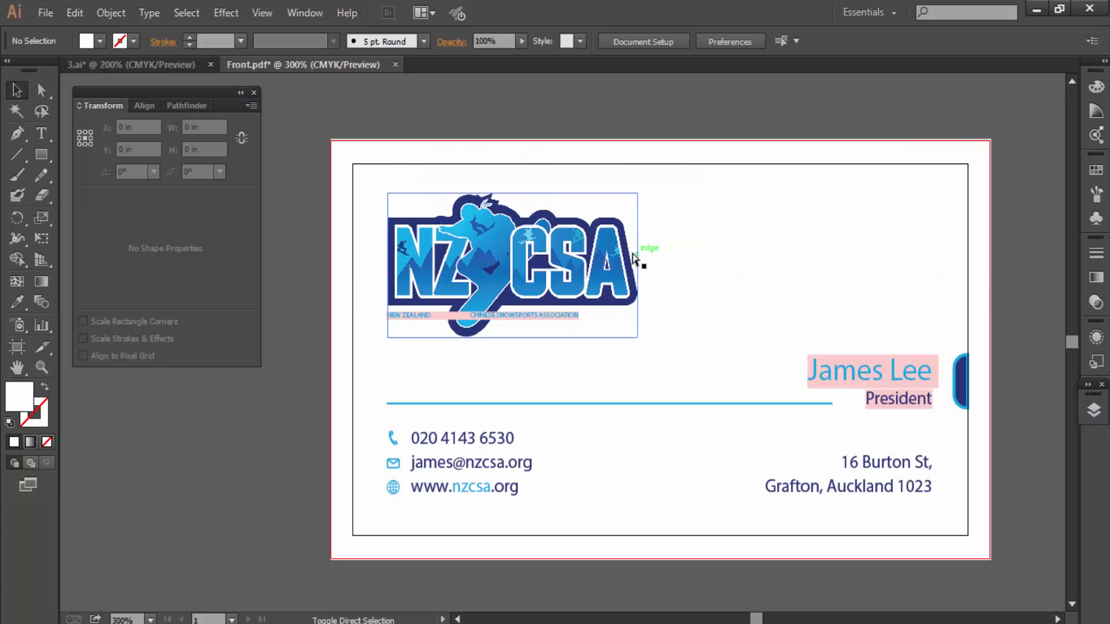
{"action": "key", "text": "ctrl+shift+s"}
{"action": "left_click", "coordinate": [216, 345]}
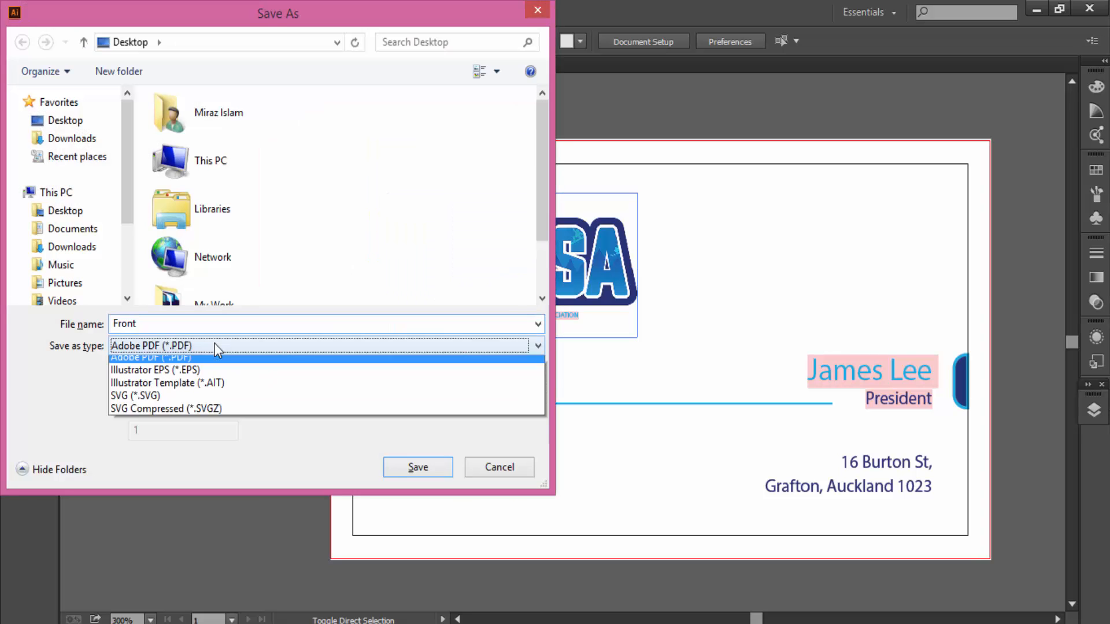
{"action": "left_click", "coordinate": [182, 359]}
{"action": "key", "text": "Return"}
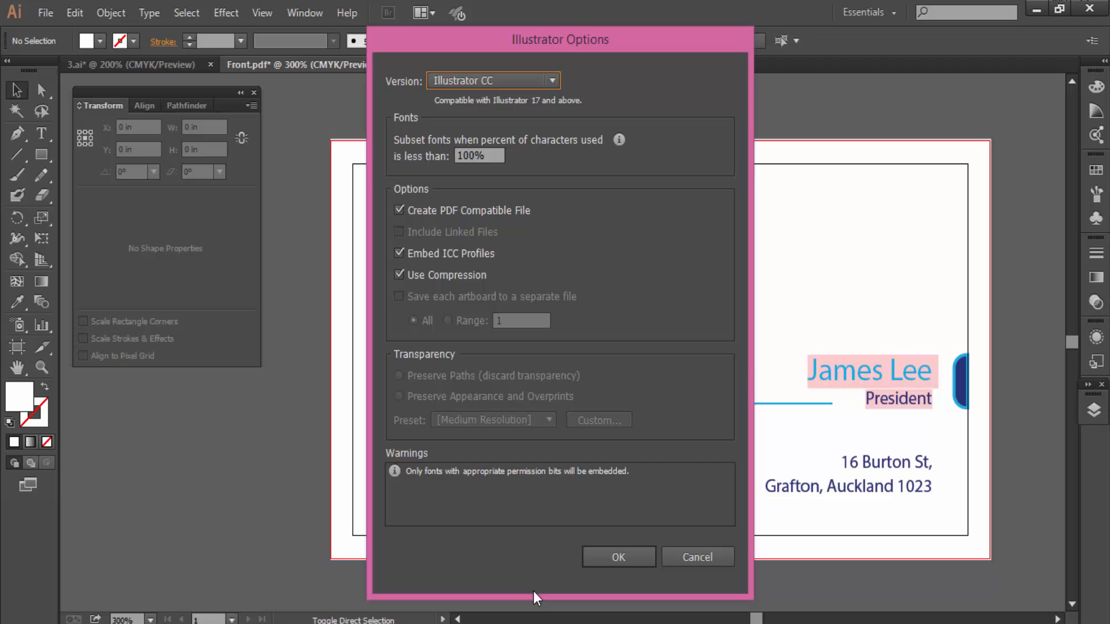
{"action": "left_click", "coordinate": [616, 557]}
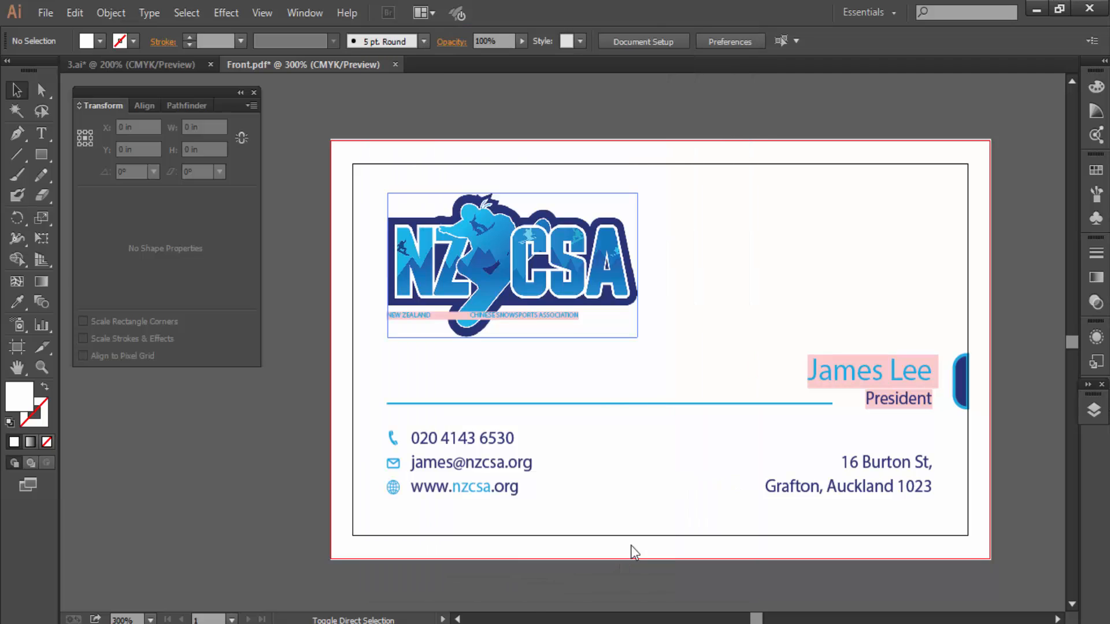
Switch to the desktop and line up the Front Illustrator file beside the Front PDF and JPEG.
{"action": "left_click", "coordinate": [1036, 8]}
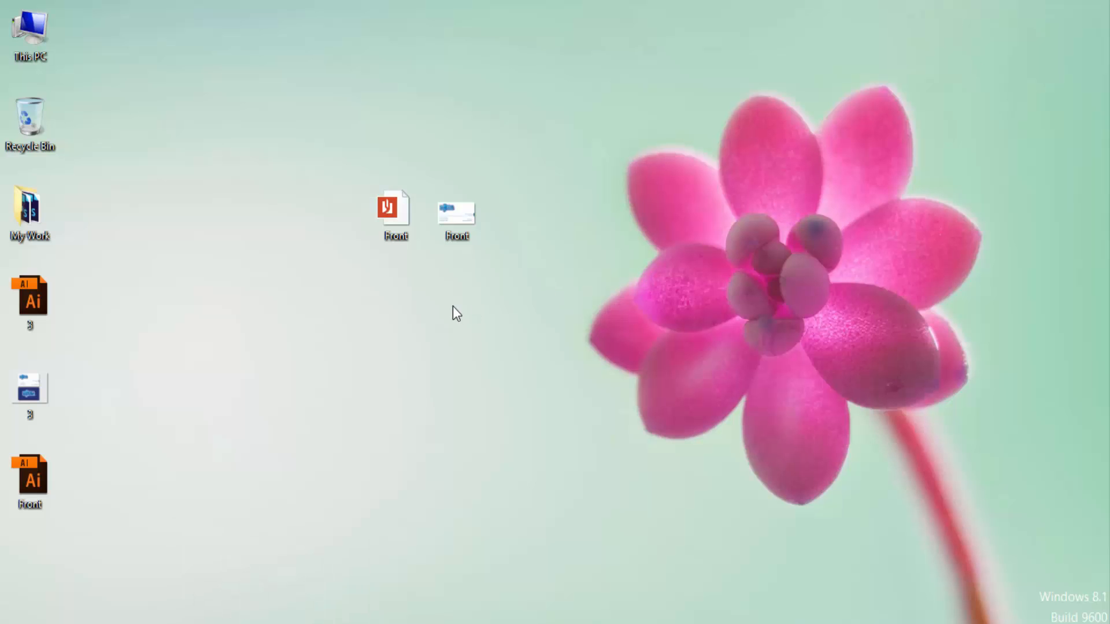
{"action": "left_click", "coordinate": [393, 207]}
{"action": "mouse_move", "coordinate": [216, 623]}
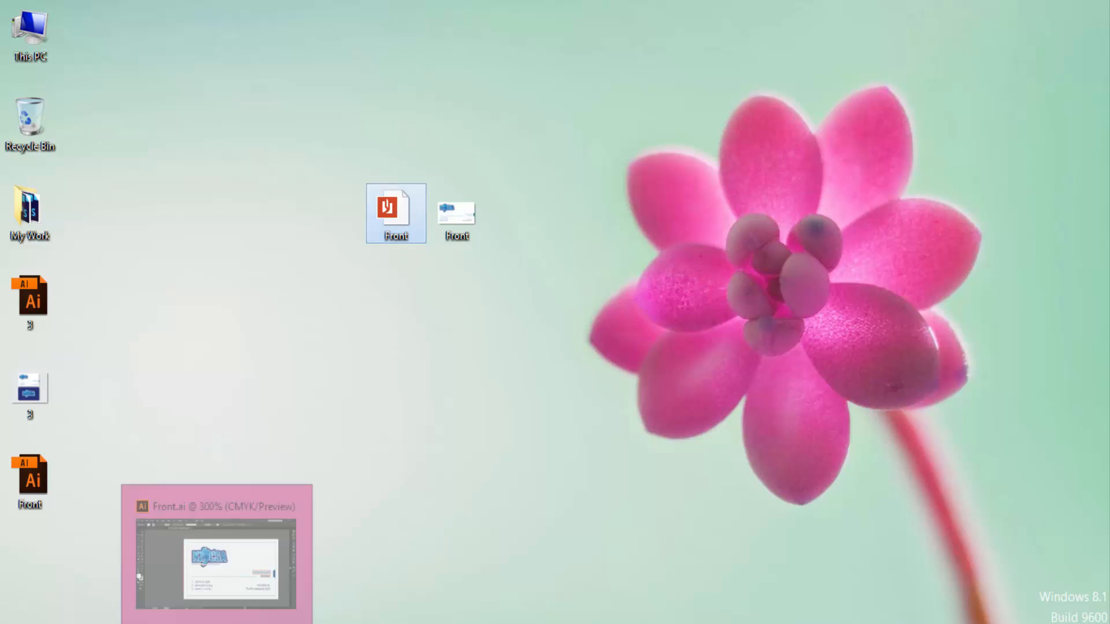
{"action": "left_click_drag", "start_coordinate": [40, 479], "coordinate": [354, 213]}
{"action": "left_click", "coordinate": [332, 401]}
Switch to Illustrator's 3.ai document and delete the light-blue border frame around the navy back-side card.
{"action": "left_click", "coordinate": [223, 623]}
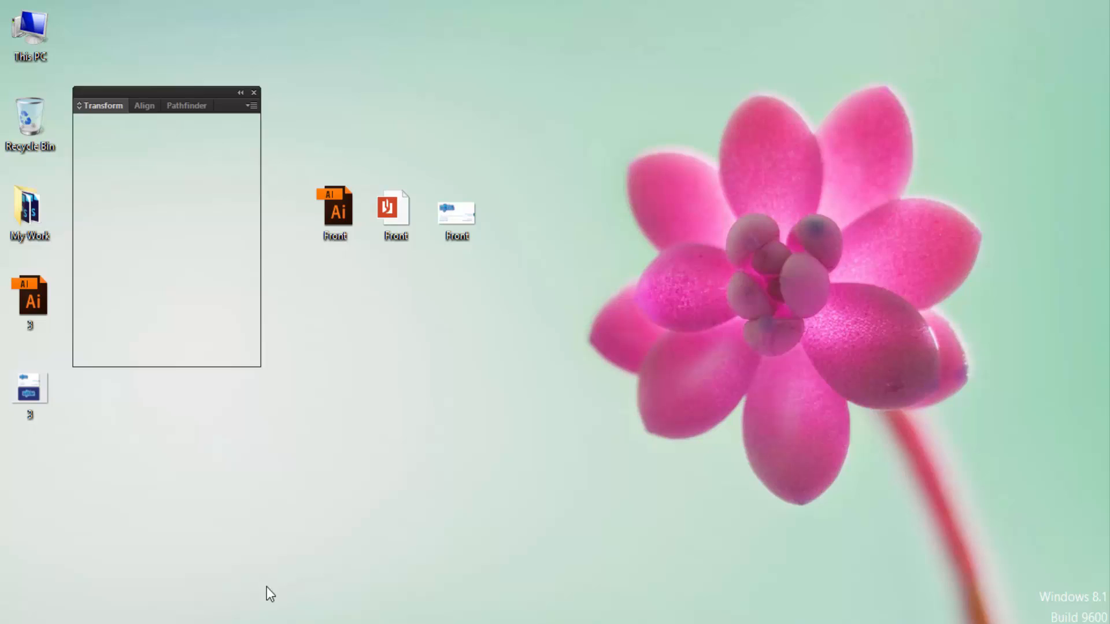
{"action": "left_click", "coordinate": [123, 61]}
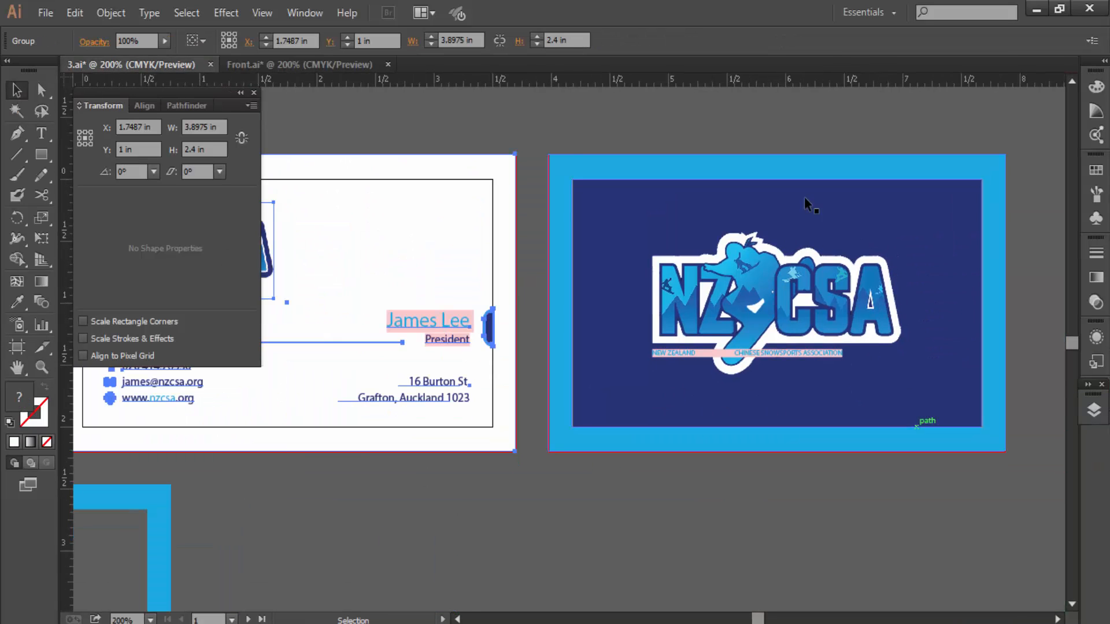
{"action": "left_click", "coordinate": [785, 172]}
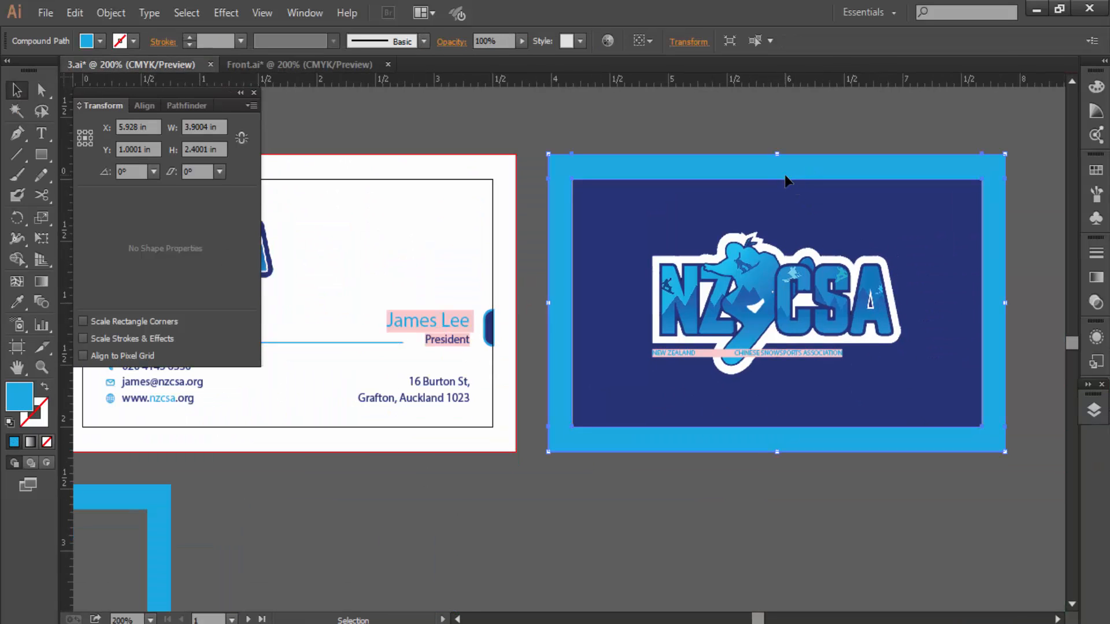
{"action": "key", "text": "Delete"}
Copy the navy back-side artwork from 3.ai into Front.ai, and undo the paste.
{"action": "left_click_drag", "start_coordinate": [547, 158], "coordinate": [1015, 545]}
{"action": "key", "text": "ctrl+c"}
{"action": "key", "text": "ctrl+Tab"}
{"action": "key", "text": "ctrl+v"}
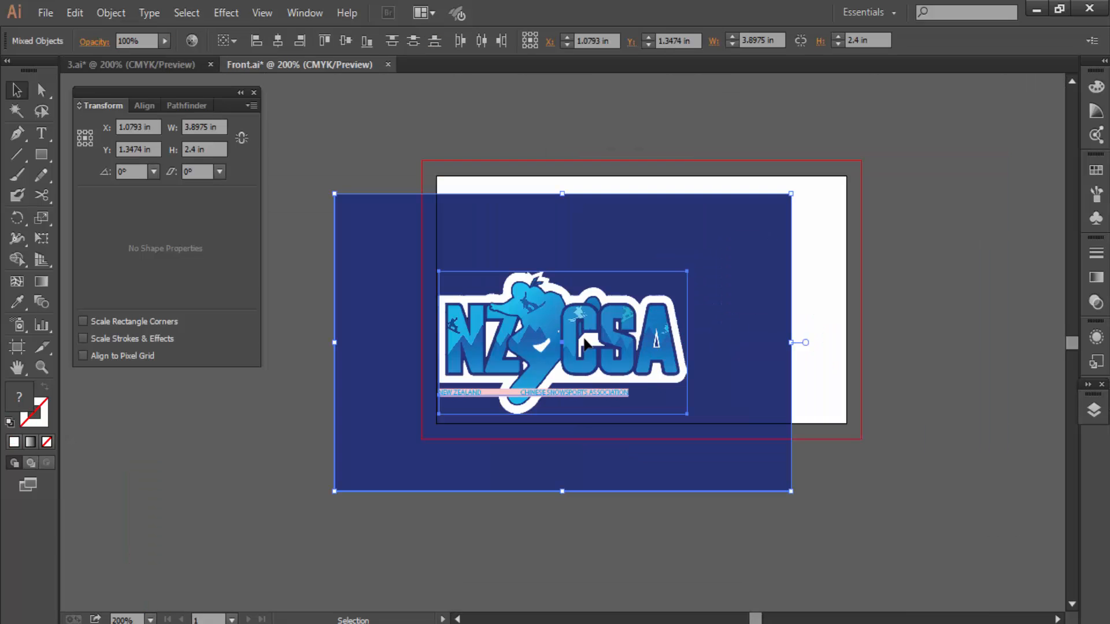
{"action": "key", "text": "ctrl+z"}
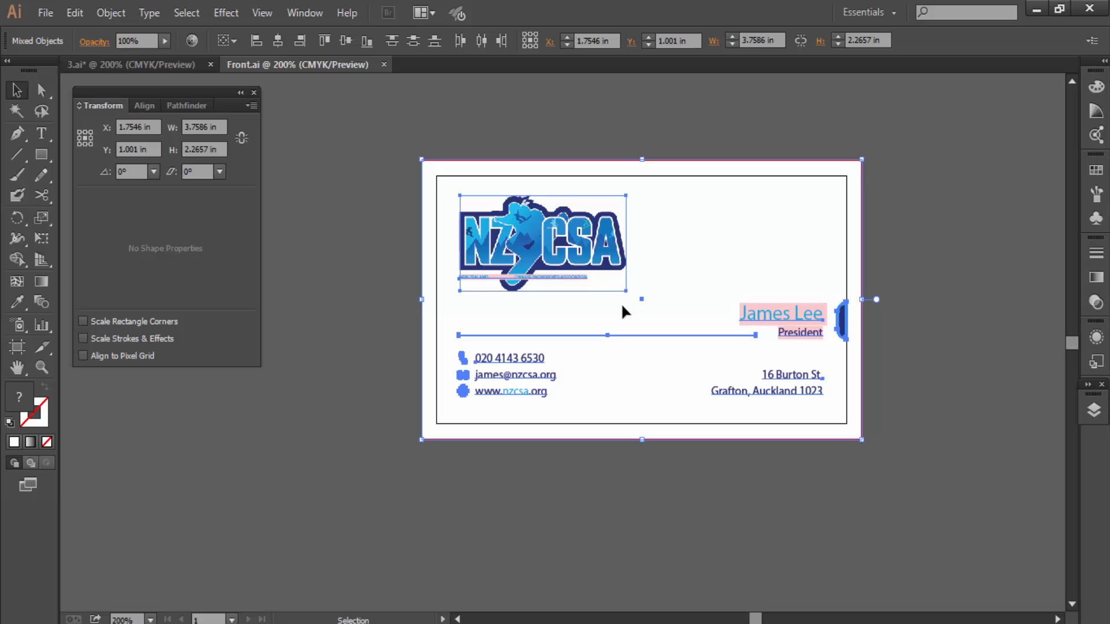
Replace the front-side artwork in Front.ai with the navy back-side artwork copied from 3.ai.
{"action": "key", "text": "Delete"}
{"action": "left_click", "coordinate": [139, 61]}
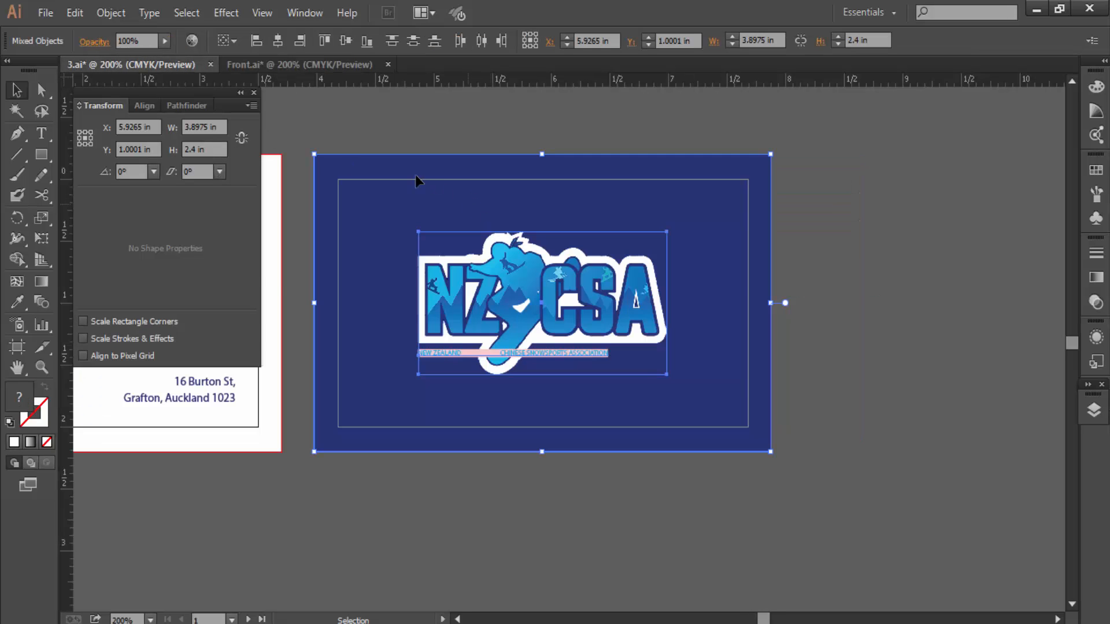
{"action": "left_click_drag", "start_coordinate": [415, 174], "coordinate": [719, 408]}
{"action": "left_click_drag", "start_coordinate": [789, 434], "coordinate": [729, 307]}
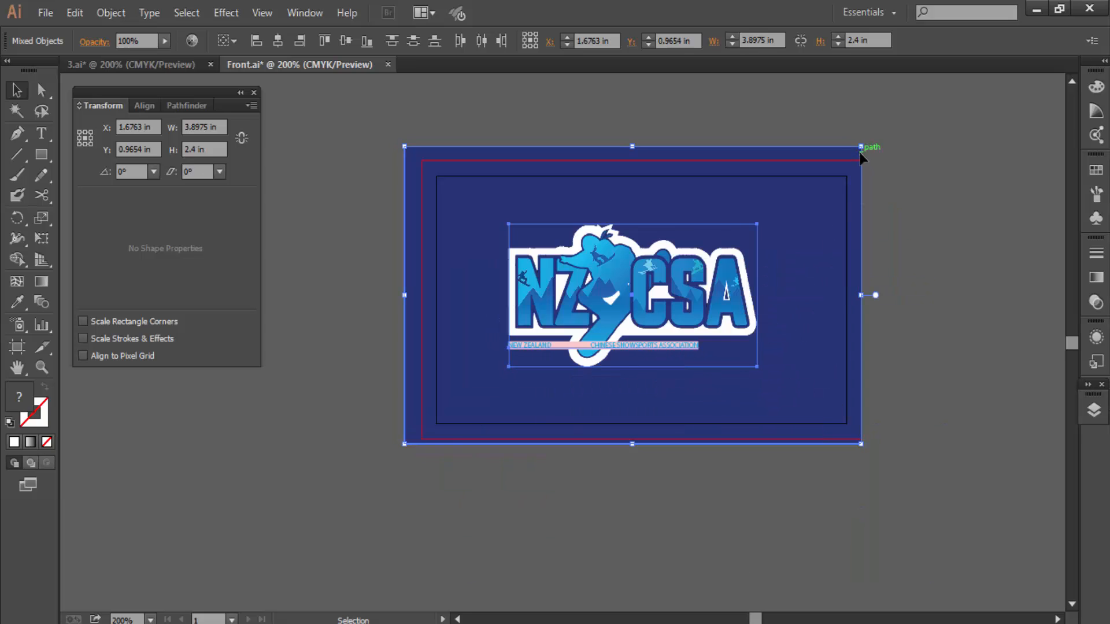
Centre the navy artwork horizontally and resize it from all four sides to match the 3.5 × 2 in artboard, leaving nothing selected.
{"action": "left_click_drag", "start_coordinate": [798, 238], "coordinate": [807, 238]}
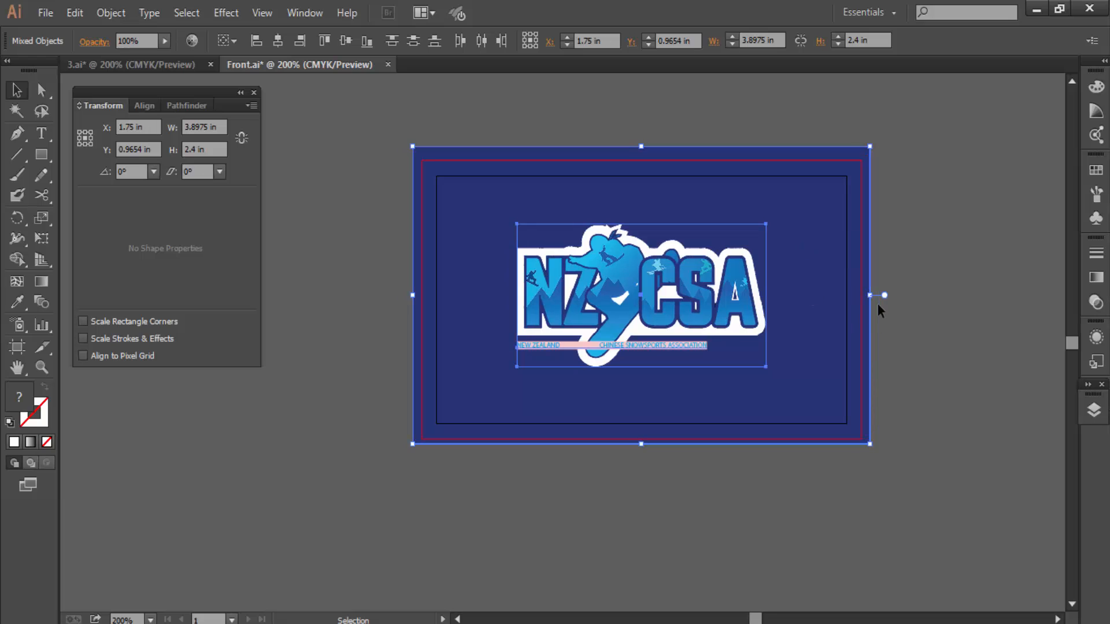
{"action": "left_click_drag", "start_coordinate": [872, 297], "coordinate": [864, 296]}
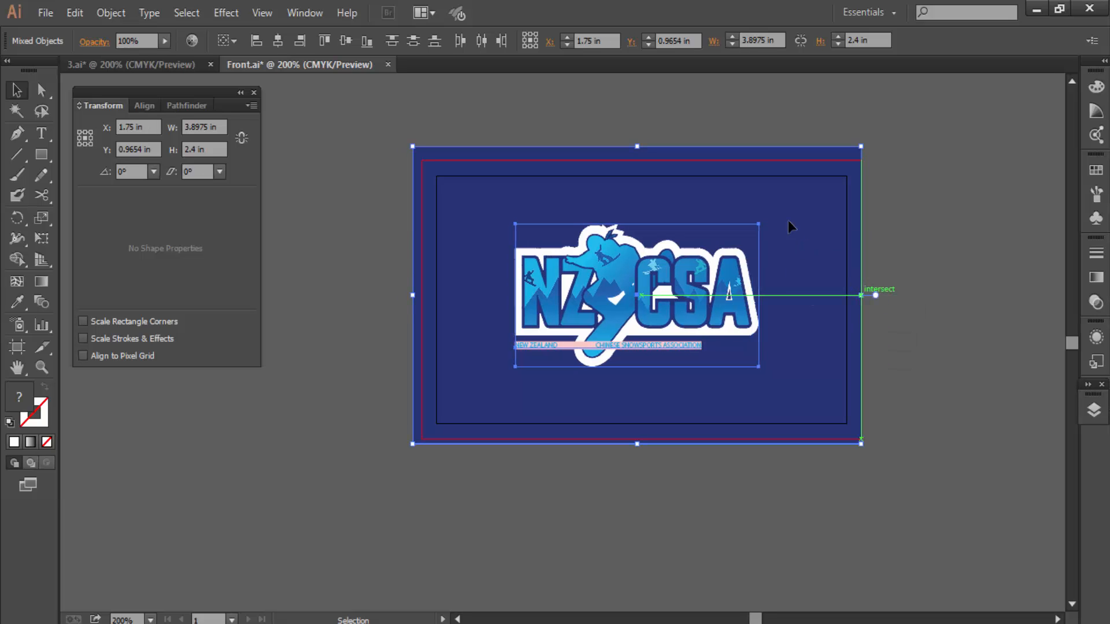
{"action": "left_click_drag", "start_coordinate": [636, 146], "coordinate": [636, 175]}
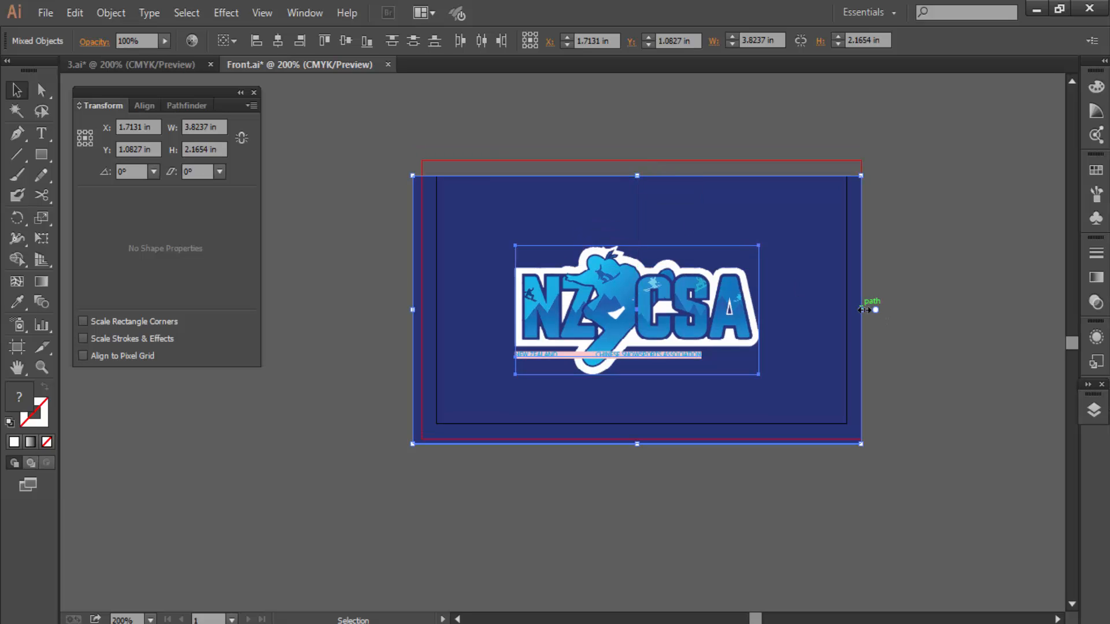
{"action": "left_click_drag", "start_coordinate": [863, 310], "coordinate": [846, 310]}
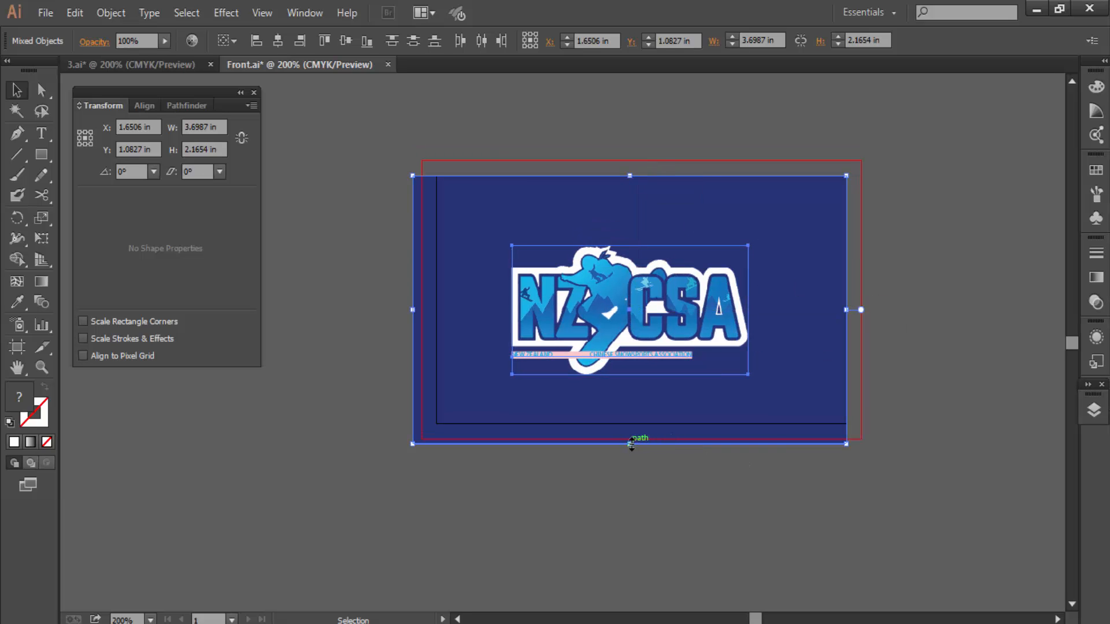
{"action": "left_click_drag", "start_coordinate": [631, 444], "coordinate": [631, 424]}
{"action": "left_click_drag", "start_coordinate": [412, 309], "coordinate": [436, 300]}
{"action": "left_click", "coordinate": [562, 509]}
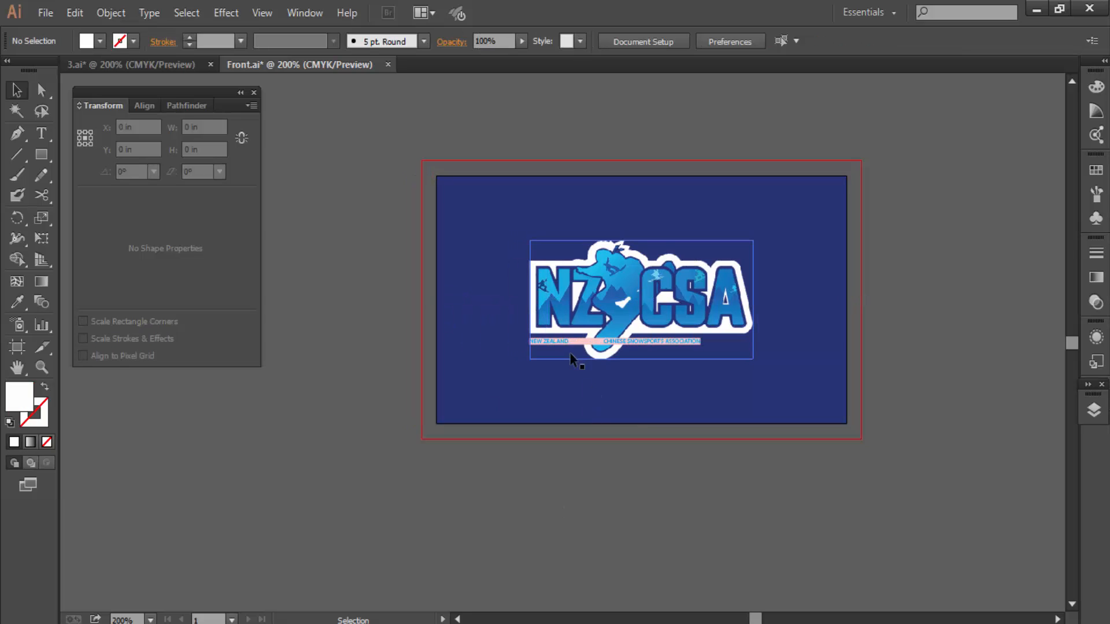
Extend the navy background rectangle to the bleed edges on all four sides, making it about 3.75 × 2.24 in, and deselect it.
{"action": "left_click", "coordinate": [786, 223]}
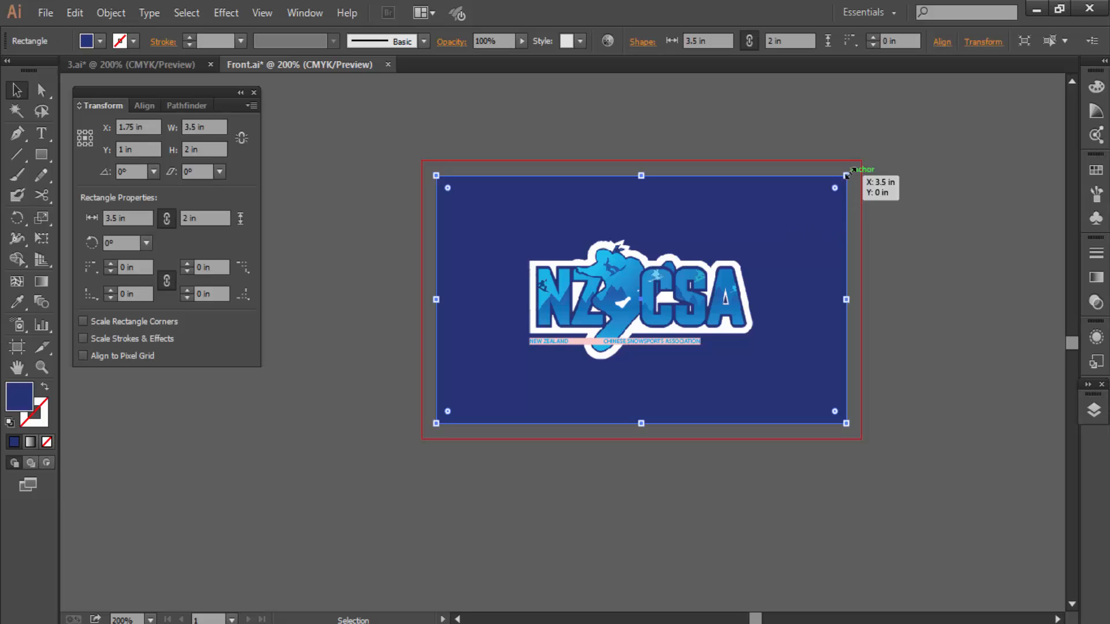
{"action": "left_click_drag", "start_coordinate": [846, 176], "coordinate": [860, 161]}
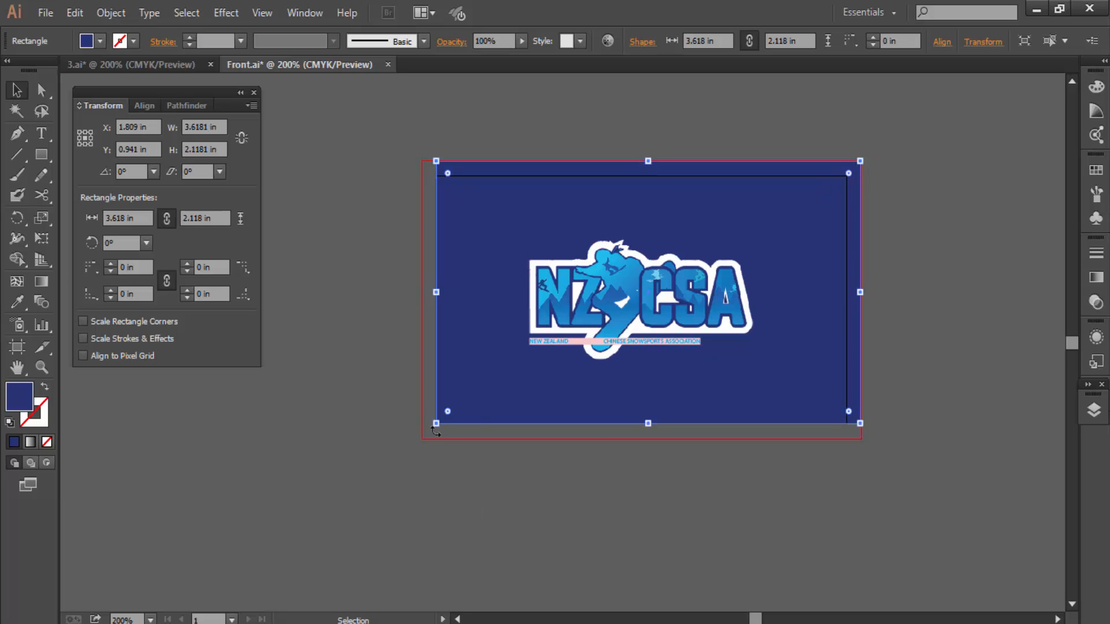
{"action": "left_click_drag", "start_coordinate": [435, 427], "coordinate": [427, 434]}
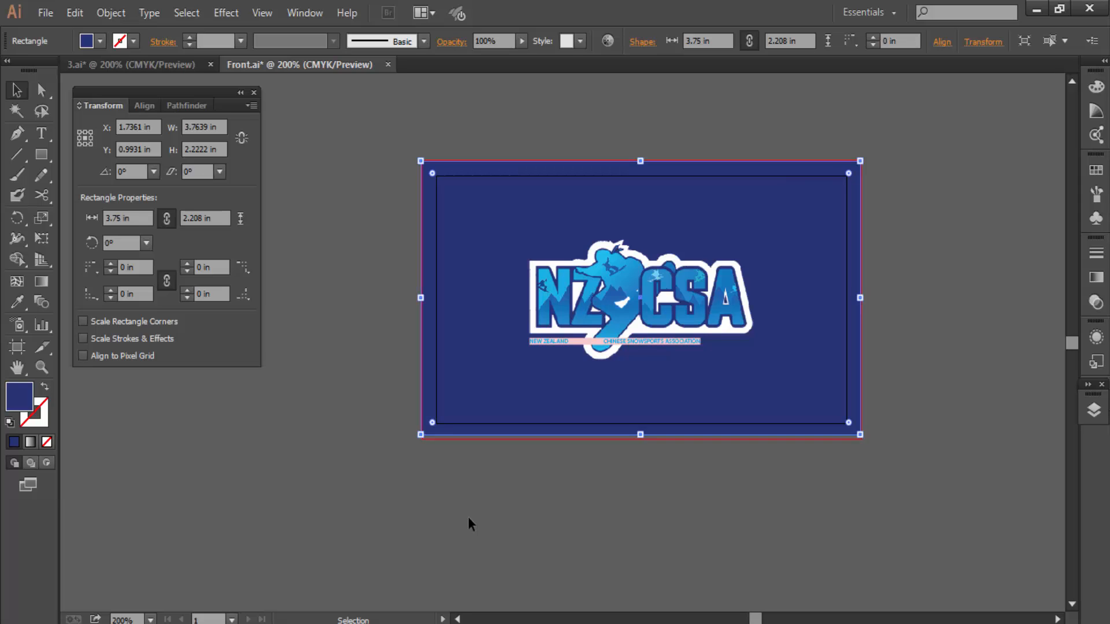
{"action": "left_click", "coordinate": [479, 521]}
{"action": "left_click", "coordinate": [612, 415]}
{"action": "left_click_drag", "start_coordinate": [640, 437], "coordinate": [640, 440]}
{"action": "left_click", "coordinate": [723, 591]}
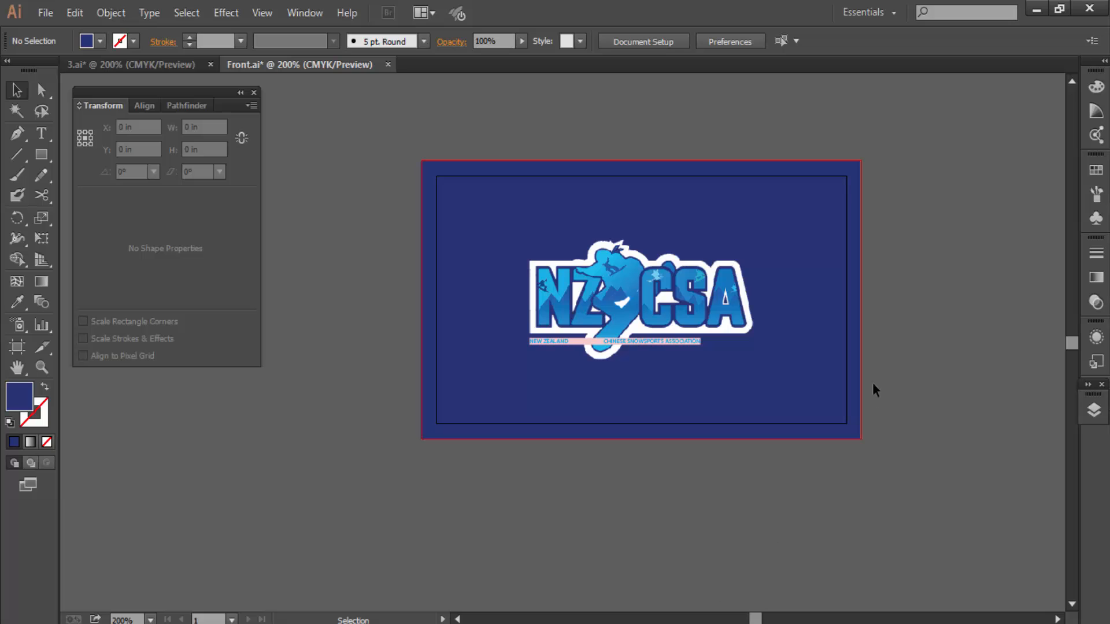
Save the document to the desktop as Back in Adobe Illustrator format, with the Illustrator CC version and default options.
{"action": "key", "text": "ctrl"}
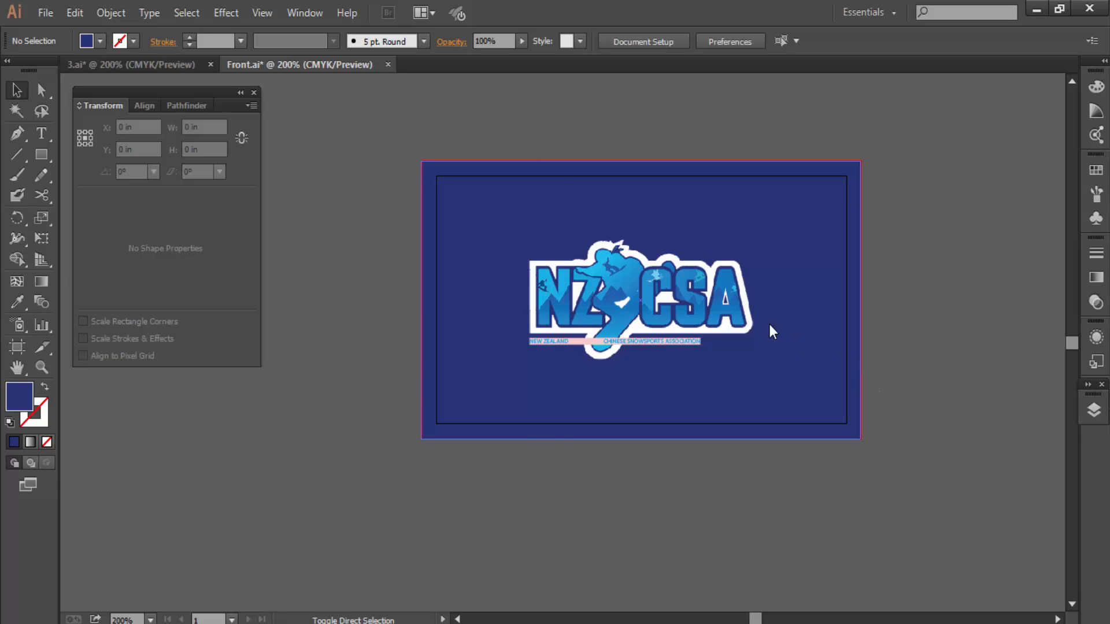
{"action": "key", "text": "ctrl+shift+s"}
{"action": "left_click", "coordinate": [153, 345]}
{"action": "left_click", "coordinate": [160, 356]}
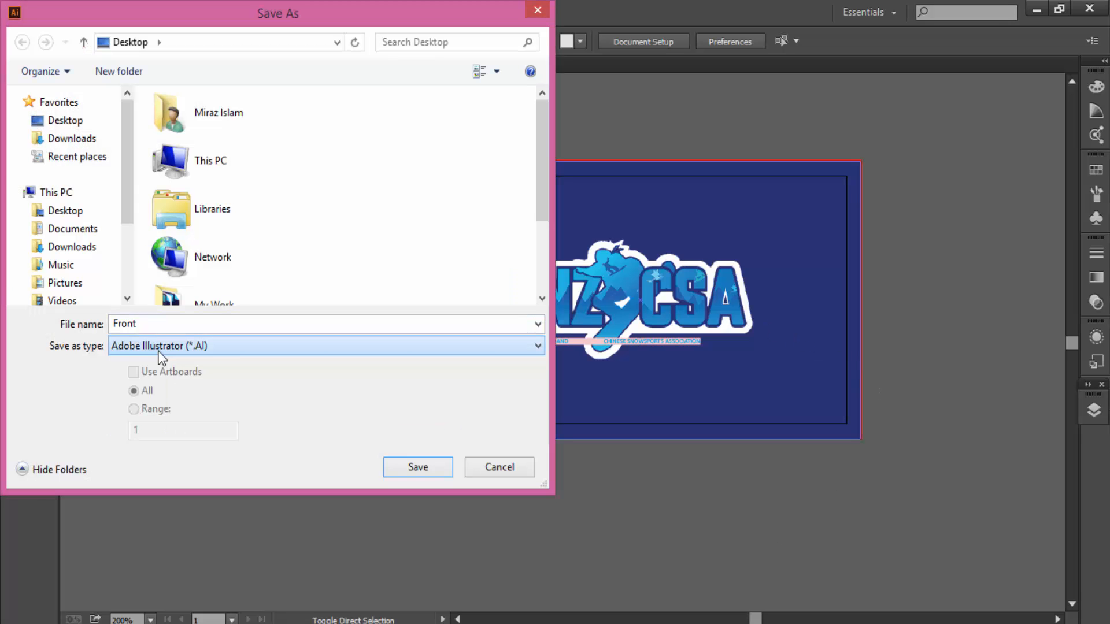
{"action": "double_click", "coordinate": [161, 324]}
{"action": "type", "text": "Ba"}
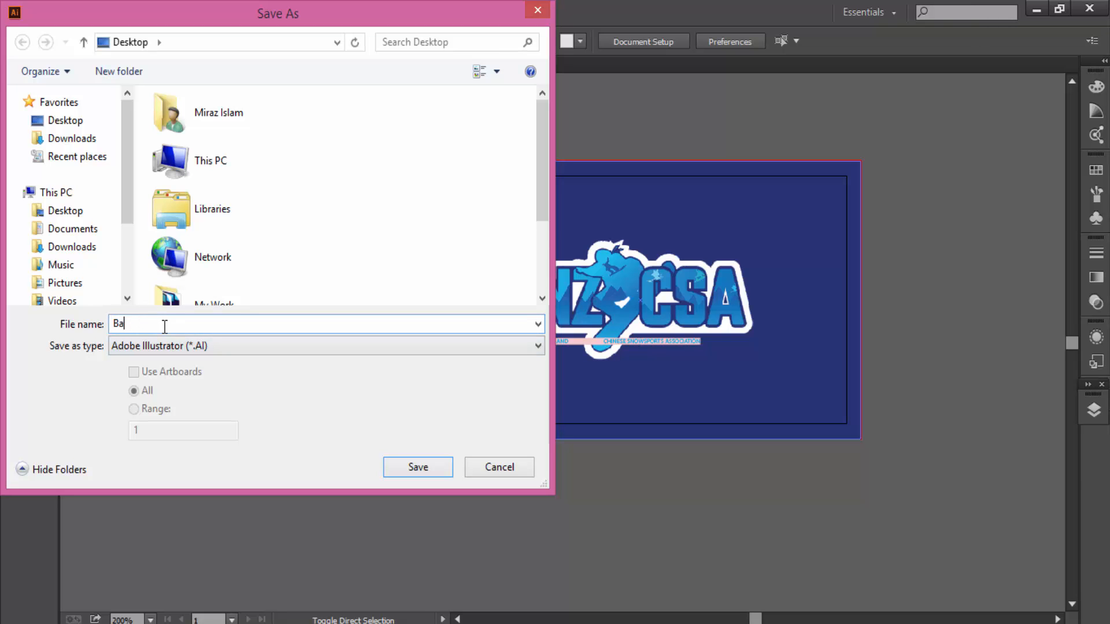
{"action": "type", "text": "ck"}
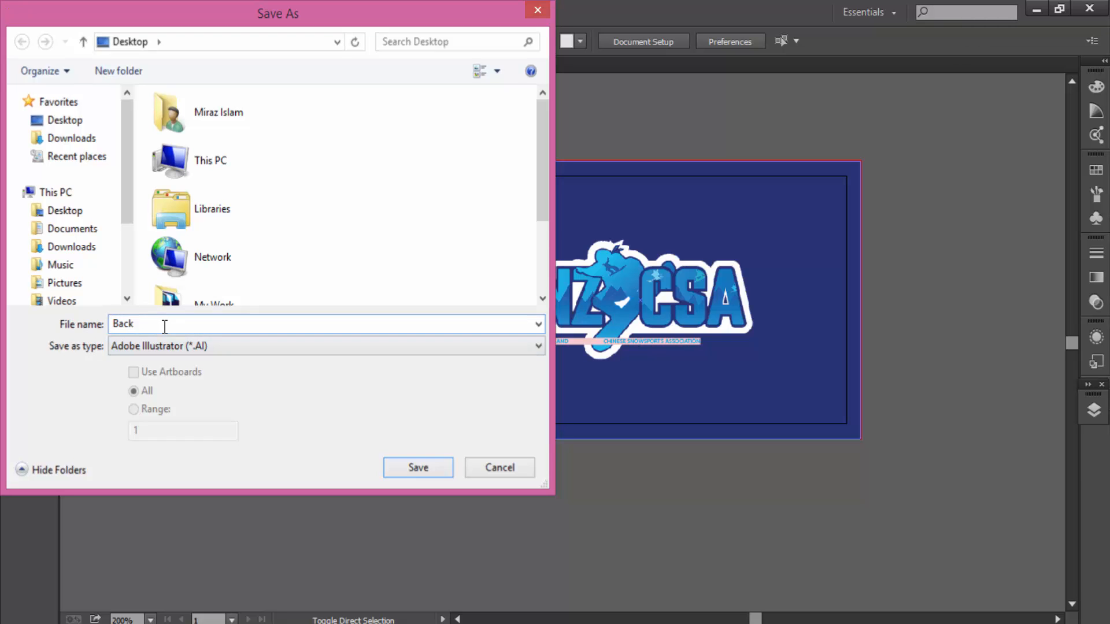
{"action": "key", "text": "Return"}
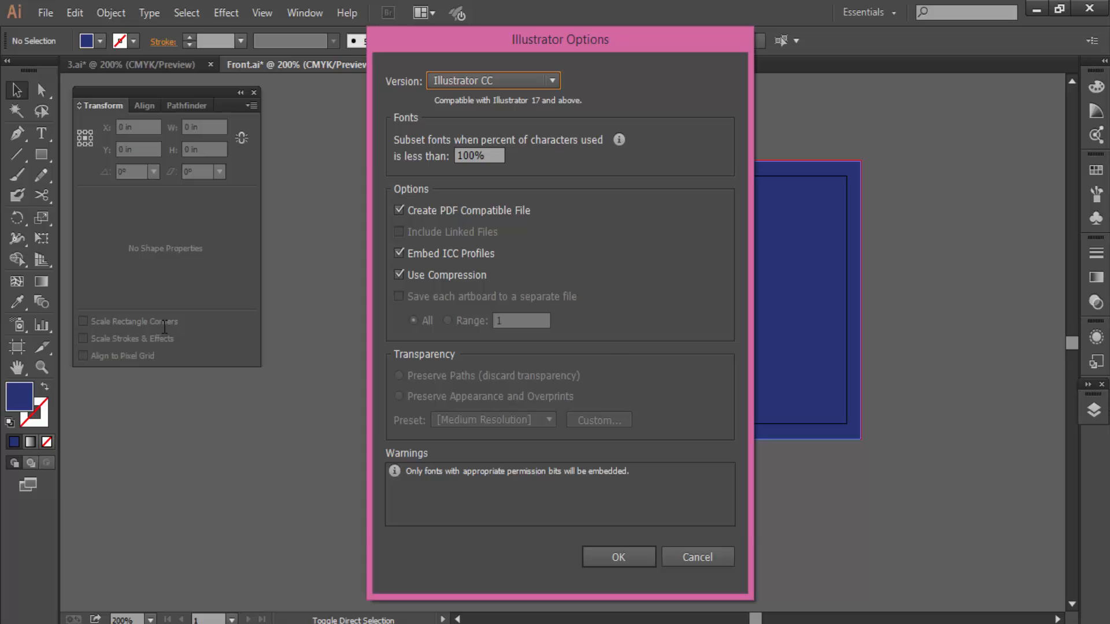
{"action": "key", "text": "Return"}
Save the card back as an Adobe PDF named Back, using the [Press Quality] preset.
{"action": "left_click", "coordinate": [45, 13]}
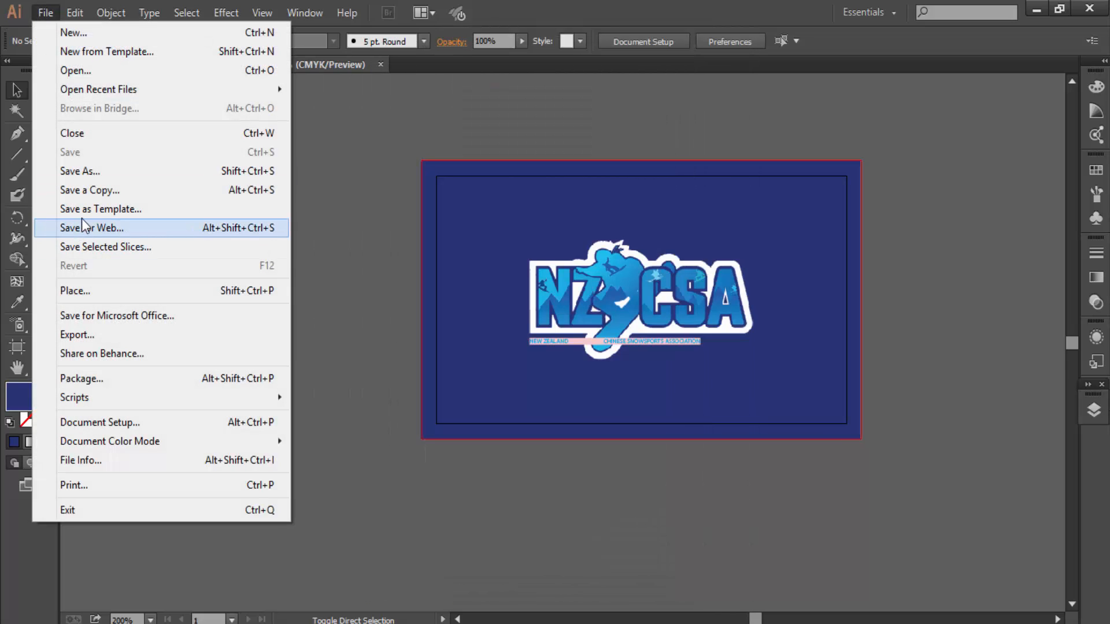
{"action": "left_click", "coordinate": [89, 171]}
{"action": "left_click", "coordinate": [162, 348]}
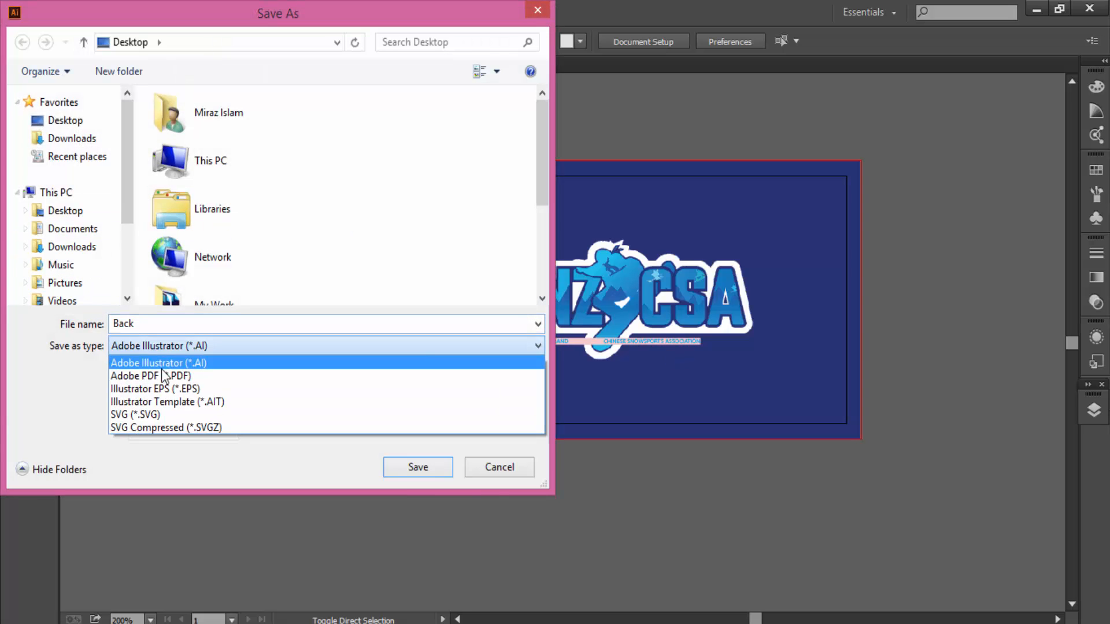
{"action": "left_click", "coordinate": [162, 372]}
{"action": "left_click", "coordinate": [409, 468]}
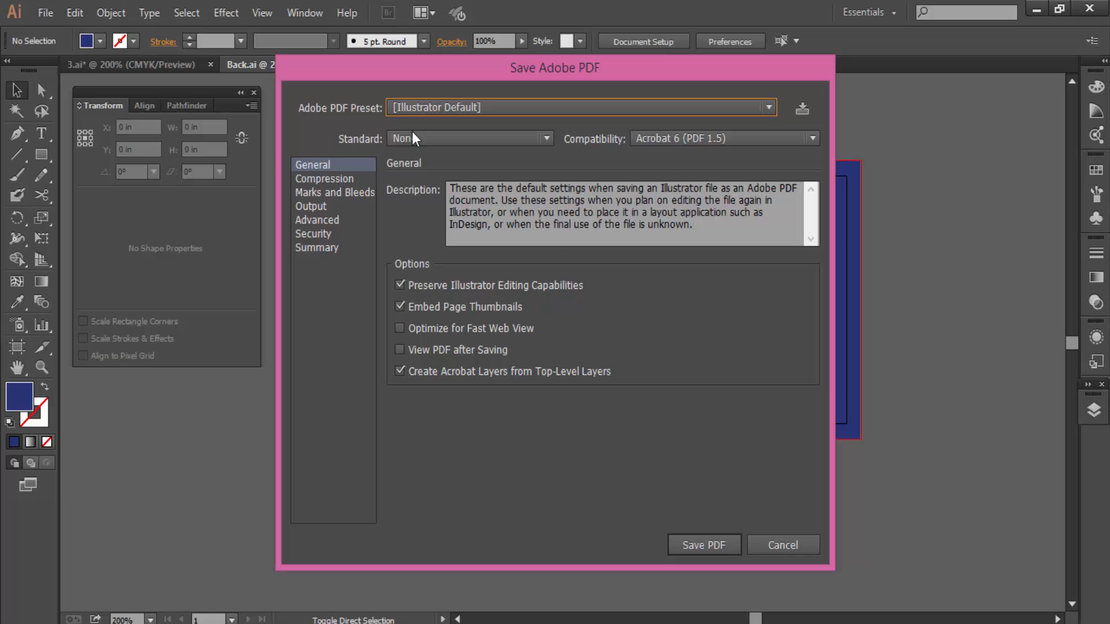
{"action": "left_click", "coordinate": [425, 107]}
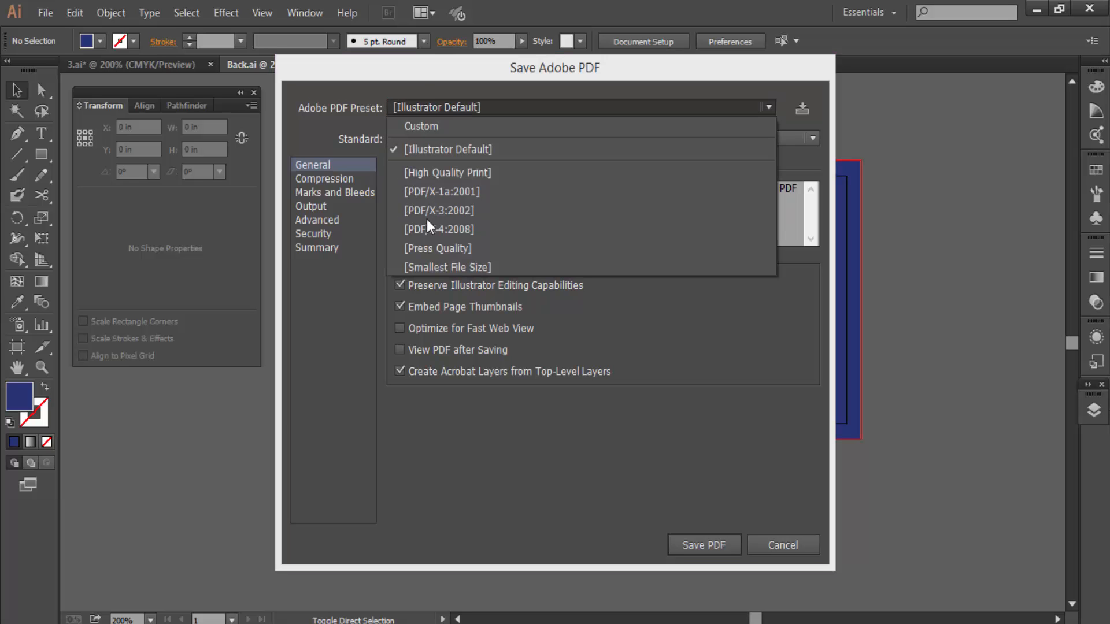
{"action": "left_click", "coordinate": [426, 248]}
{"action": "left_click", "coordinate": [701, 543]}
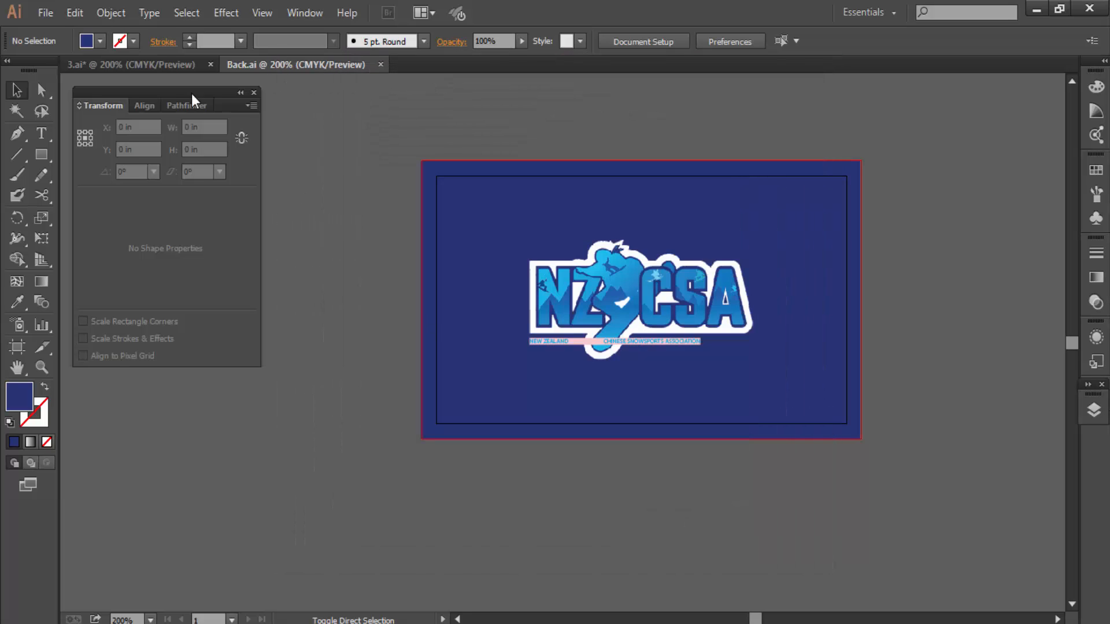
Export the card back for web to the desktop as a JPEG named Back, with High quality at 60%.
{"action": "left_click", "coordinate": [45, 12]}
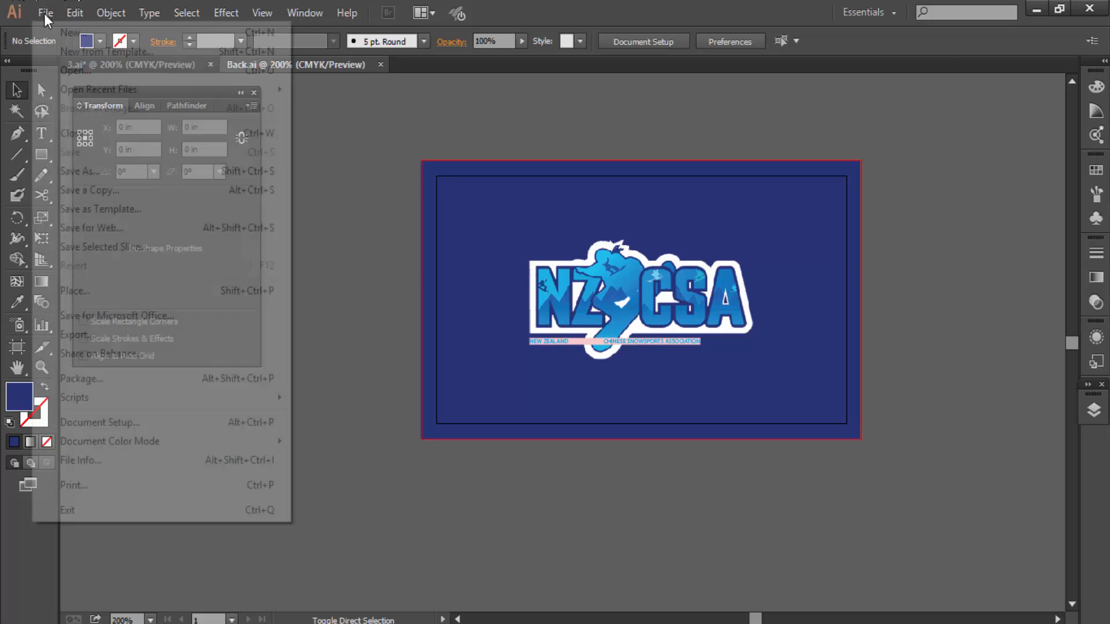
{"action": "left_click", "coordinate": [91, 230]}
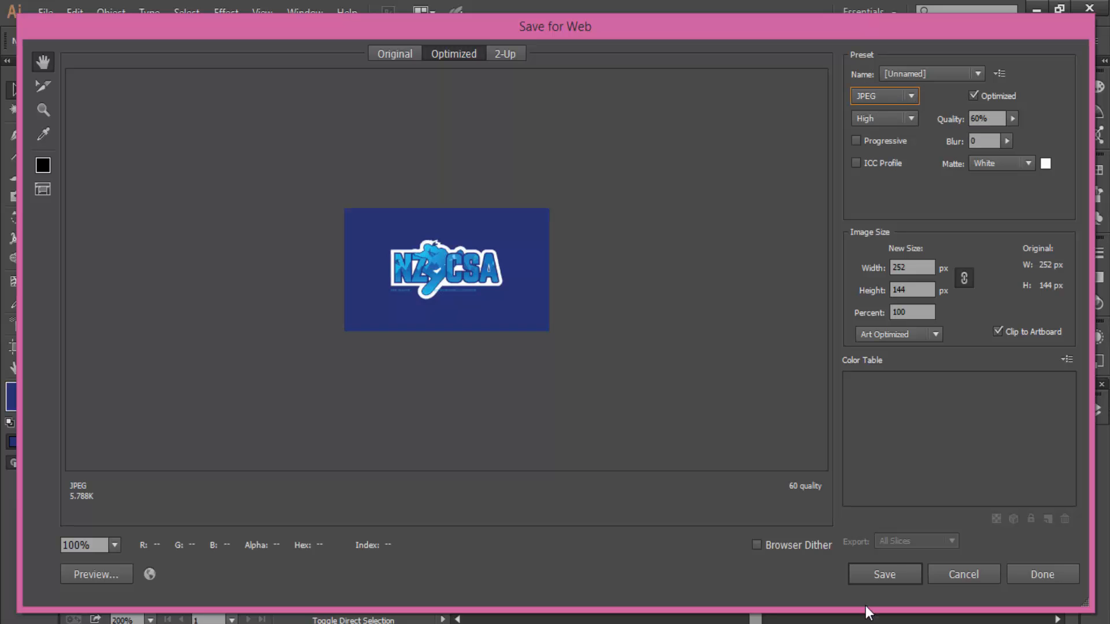
{"action": "left_click", "coordinate": [873, 573]}
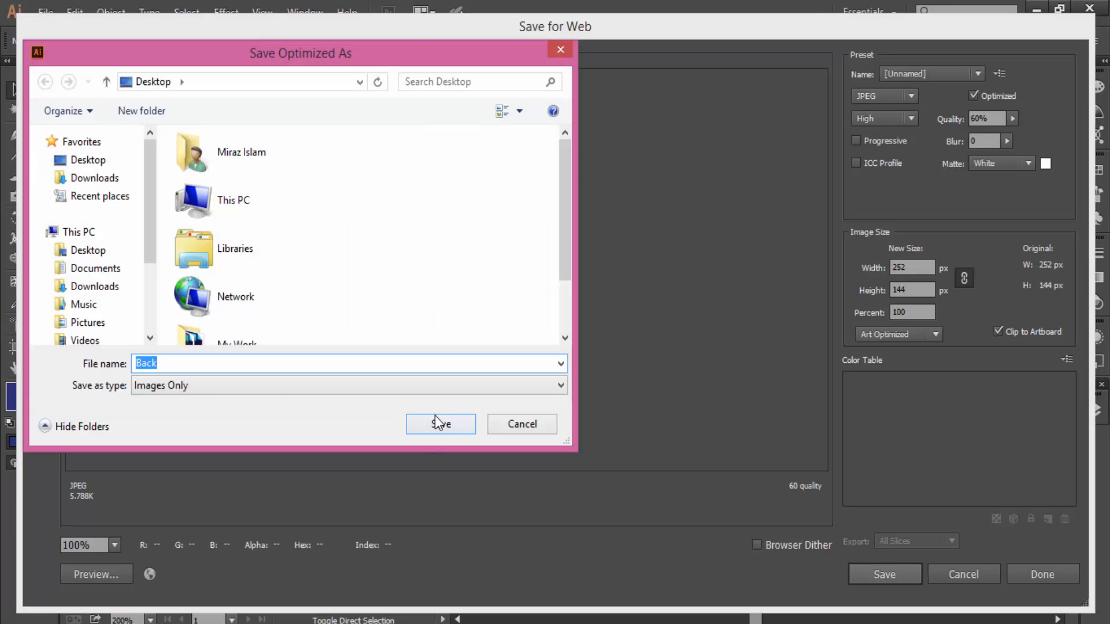
{"action": "left_click", "coordinate": [436, 422]}
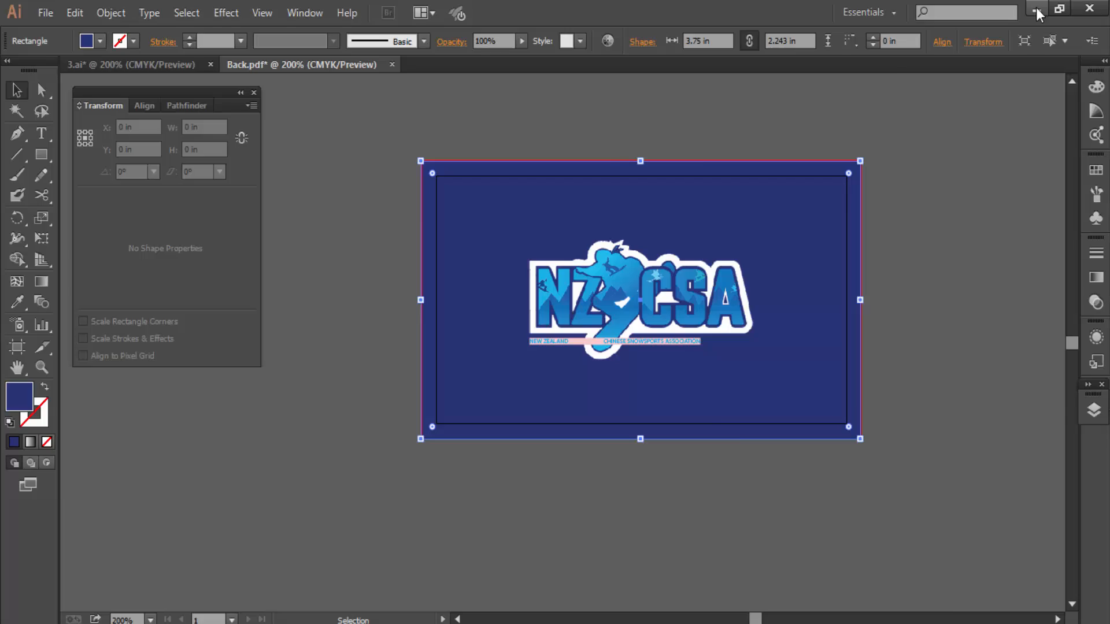
Switch to the Windows desktop and line up the Back PDF, AI and JPEG files in one row beside the Front files.
{"action": "left_click", "coordinate": [1036, 8]}
{"action": "left_click_drag", "start_coordinate": [26, 575], "coordinate": [510, 218]}
{"action": "left_click_drag", "start_coordinate": [32, 480], "coordinate": [588, 209]}
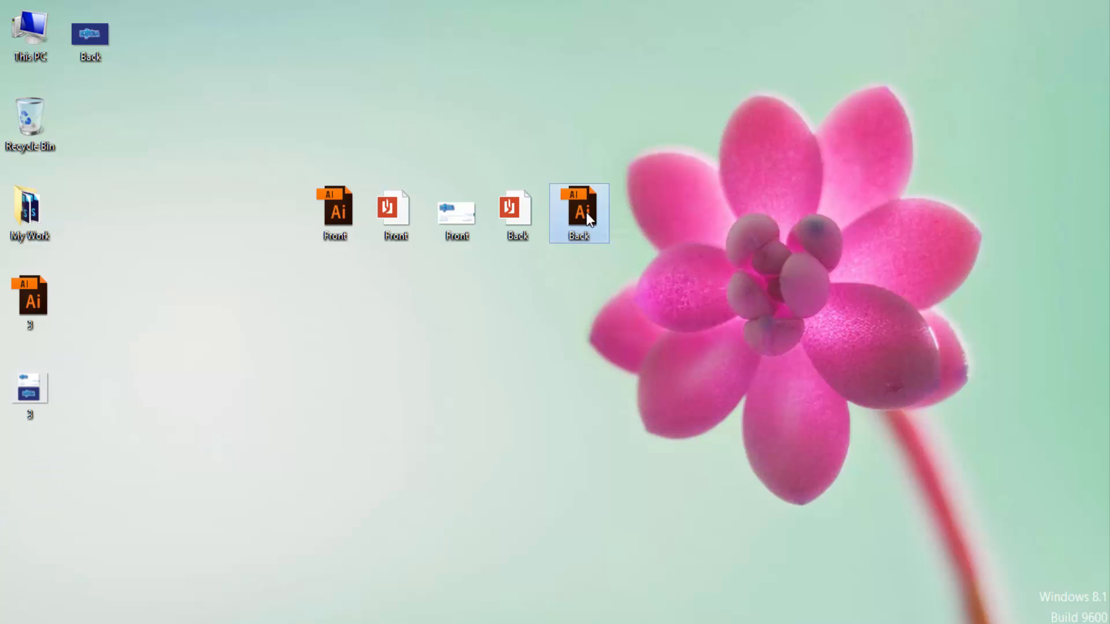
{"action": "left_click", "coordinate": [335, 219]}
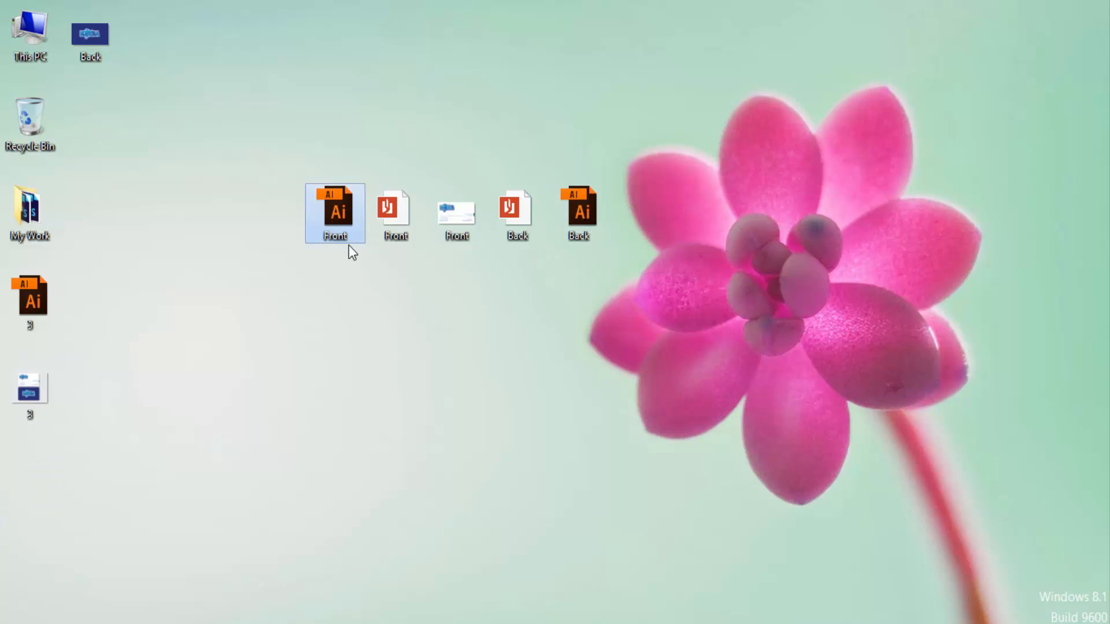
{"action": "left_click", "coordinate": [394, 212]}
{"action": "left_click", "coordinate": [520, 236]}
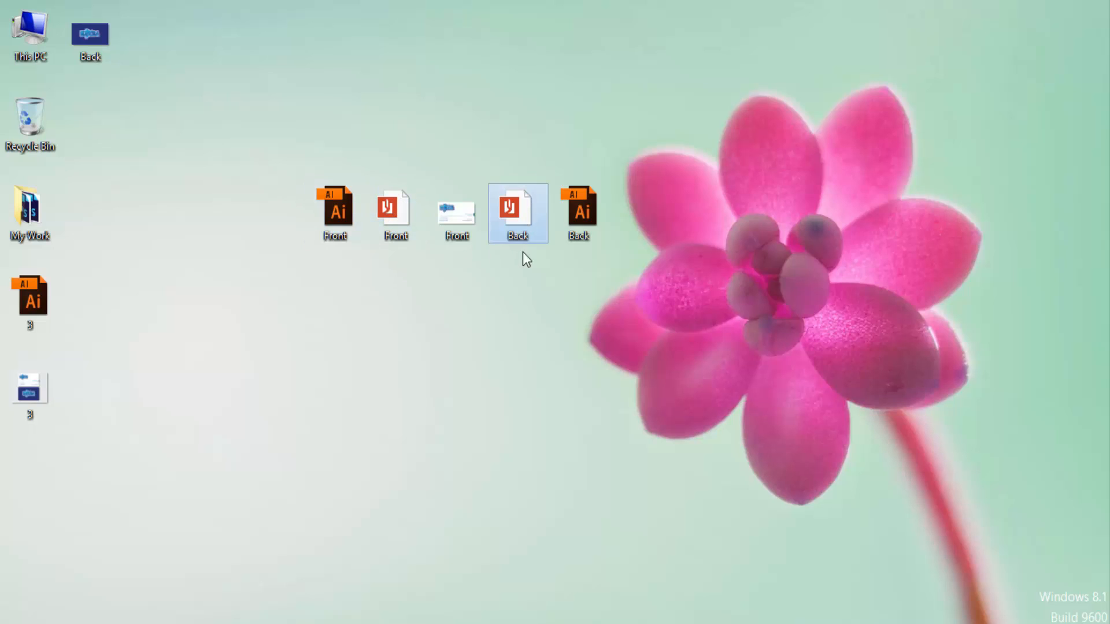
{"action": "left_click", "coordinate": [452, 224]}
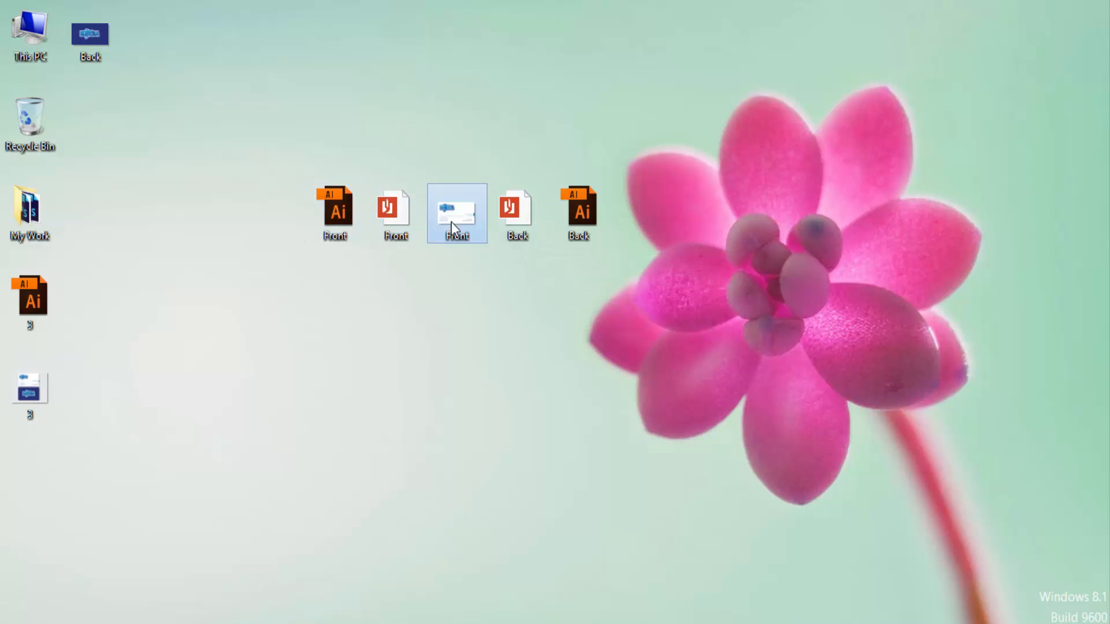
{"action": "left_click_drag", "start_coordinate": [84, 33], "coordinate": [623, 216]}
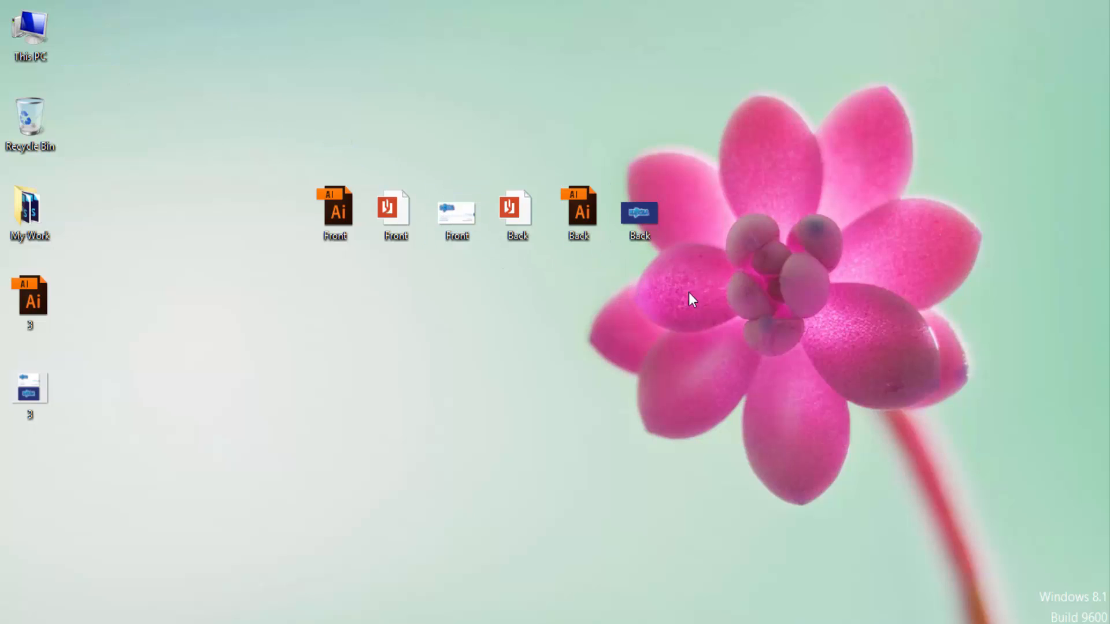
Create a new desktop folder below the row of Front and Back files and name it 1st.
{"action": "left_click_drag", "start_coordinate": [684, 289], "coordinate": [304, 173]}
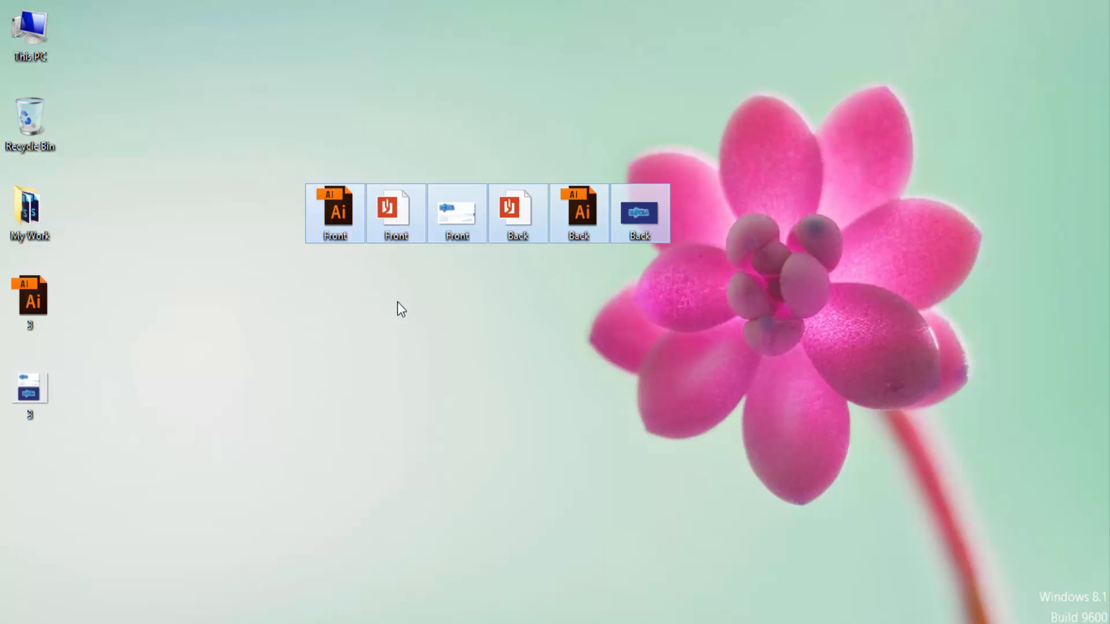
{"action": "right_click", "coordinate": [448, 308]}
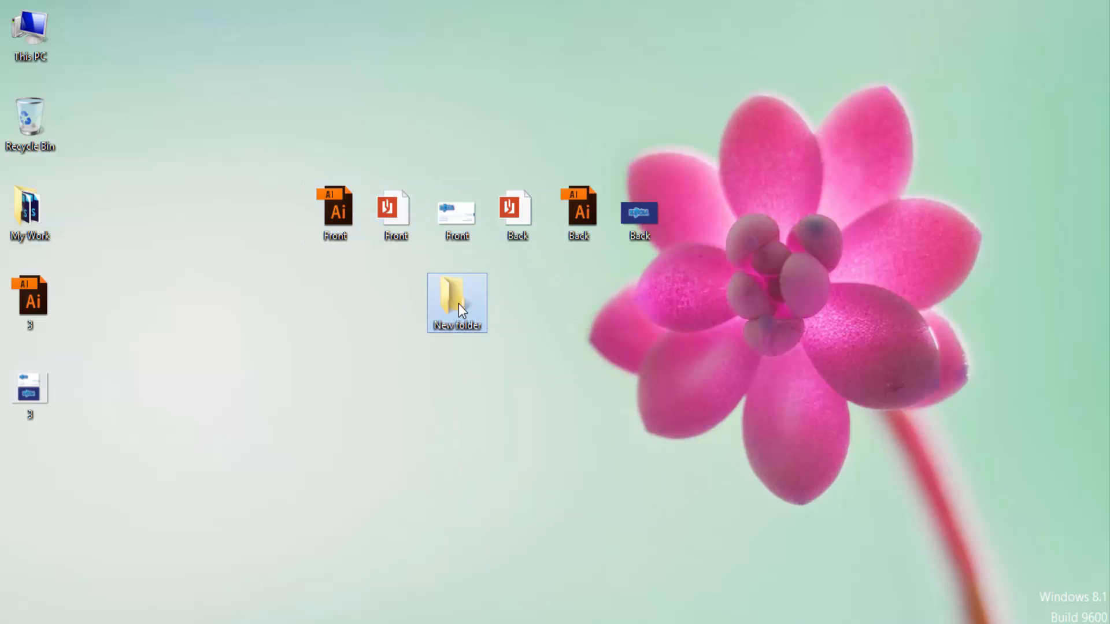
{"action": "right_click", "coordinate": [458, 304]}
{"action": "left_click", "coordinate": [508, 548]}
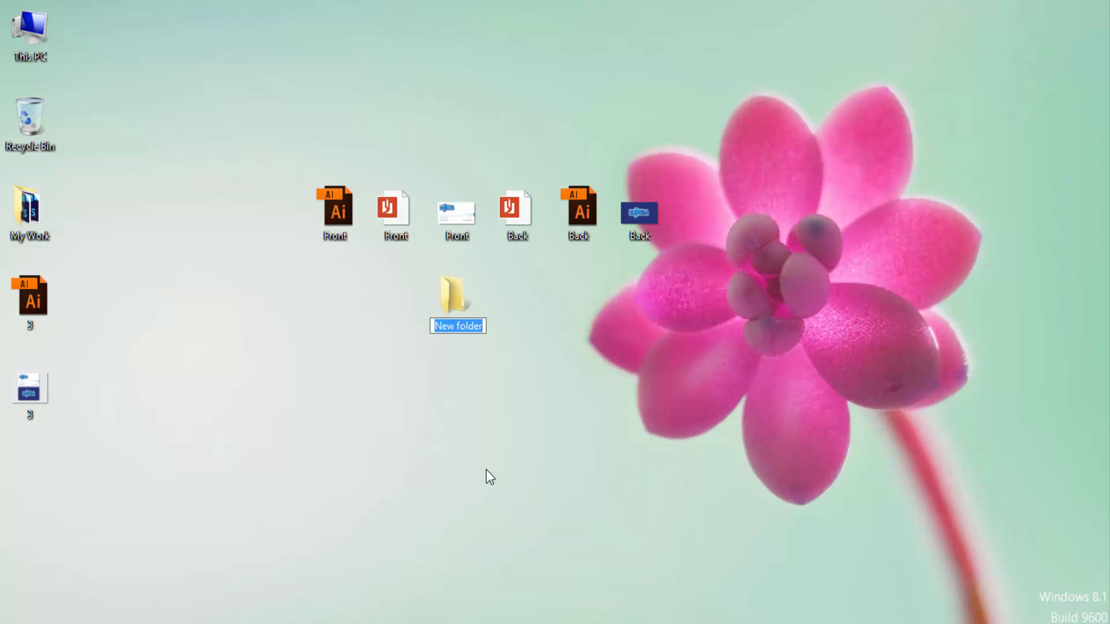
{"action": "type", "text": "1st"}
{"action": "key", "text": "Return"}
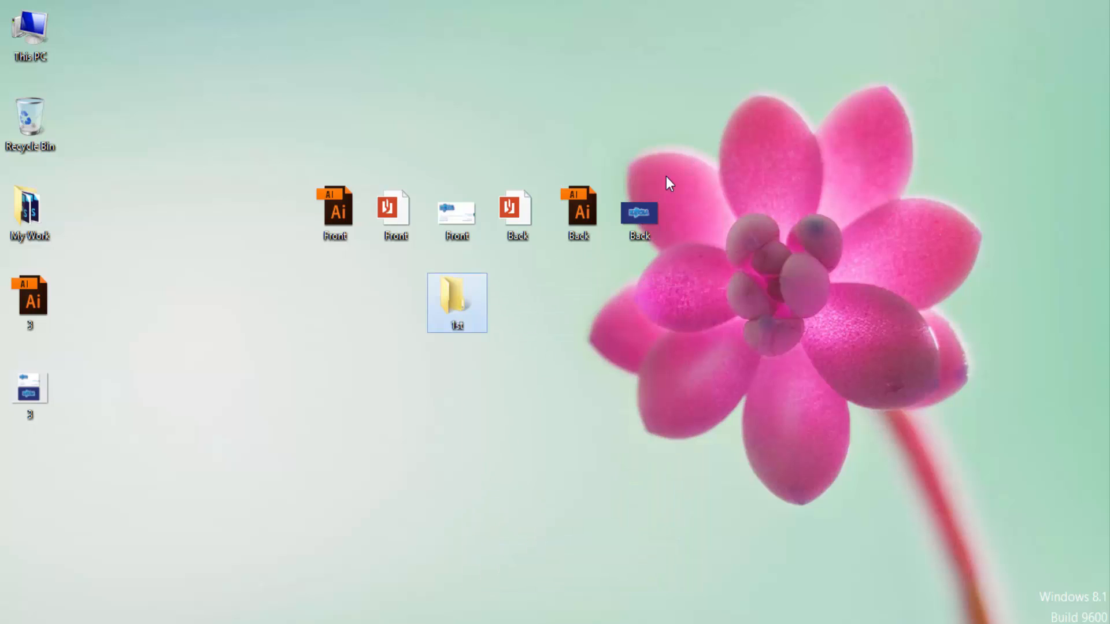
Move the six Front and Back files into the 1st folder, check its contents as large thumbnails, and close the folder.
{"action": "left_click_drag", "start_coordinate": [666, 176], "coordinate": [457, 291]}
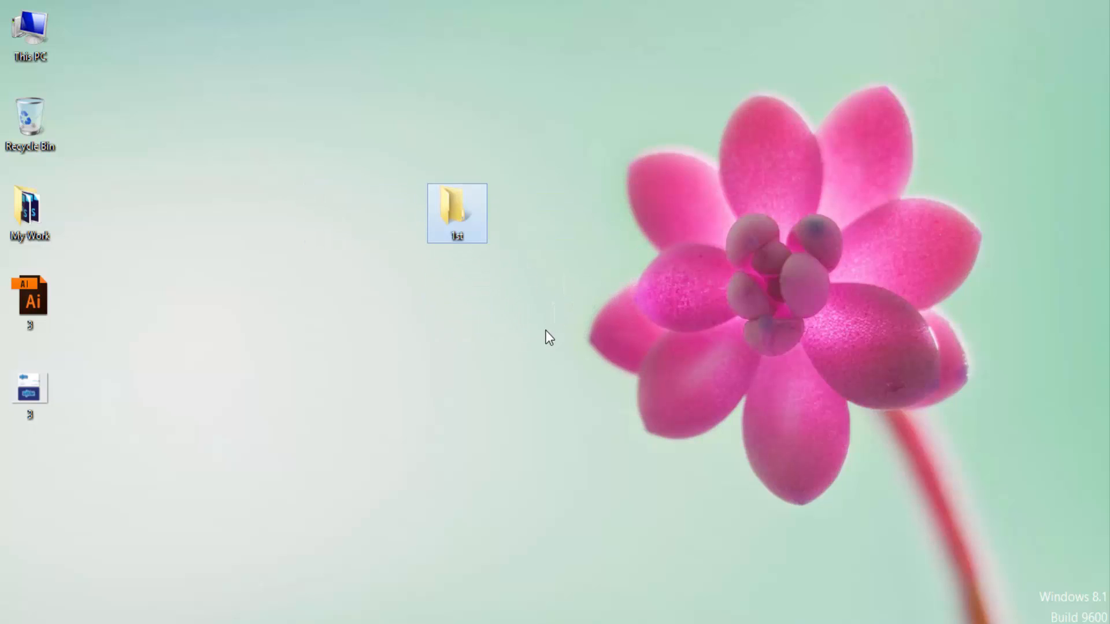
{"action": "double_click", "coordinate": [459, 219]}
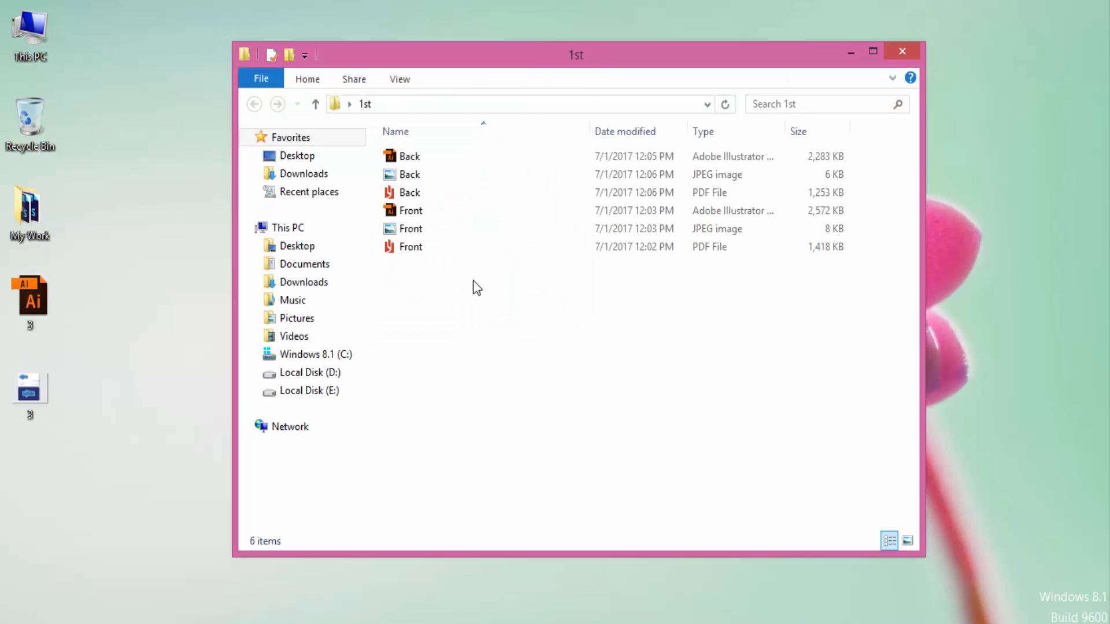
{"action": "left_click", "coordinate": [908, 542]}
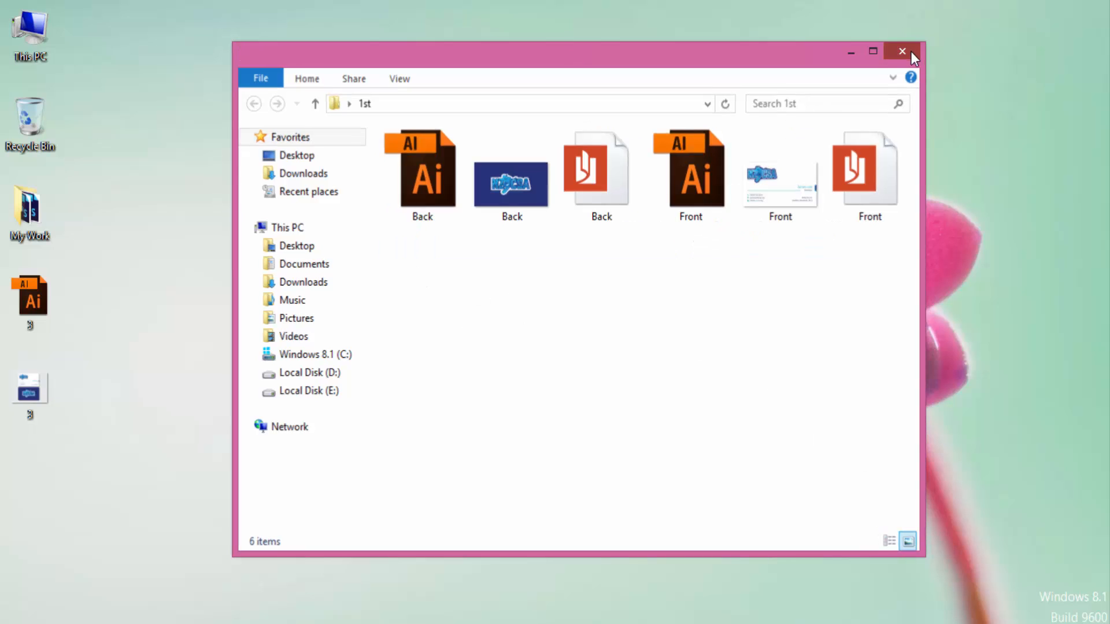
{"action": "left_click", "coordinate": [902, 51]}
Preview the business card mockup image 3 in Windows Photo Viewer and close it.
{"action": "right_click", "coordinate": [40, 390]}
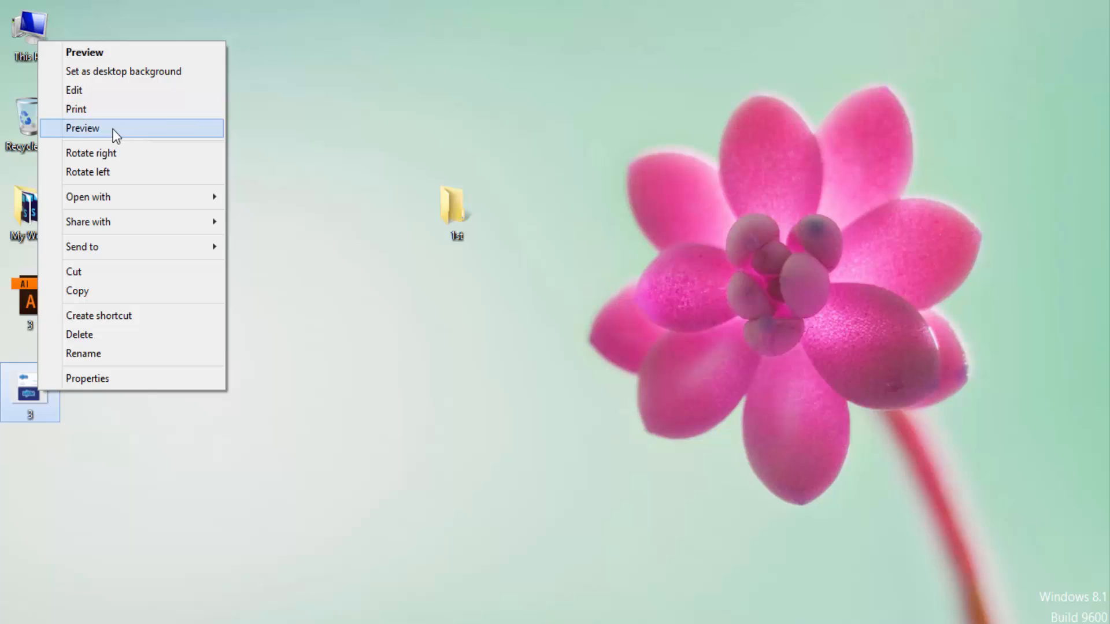
{"action": "left_click", "coordinate": [113, 129]}
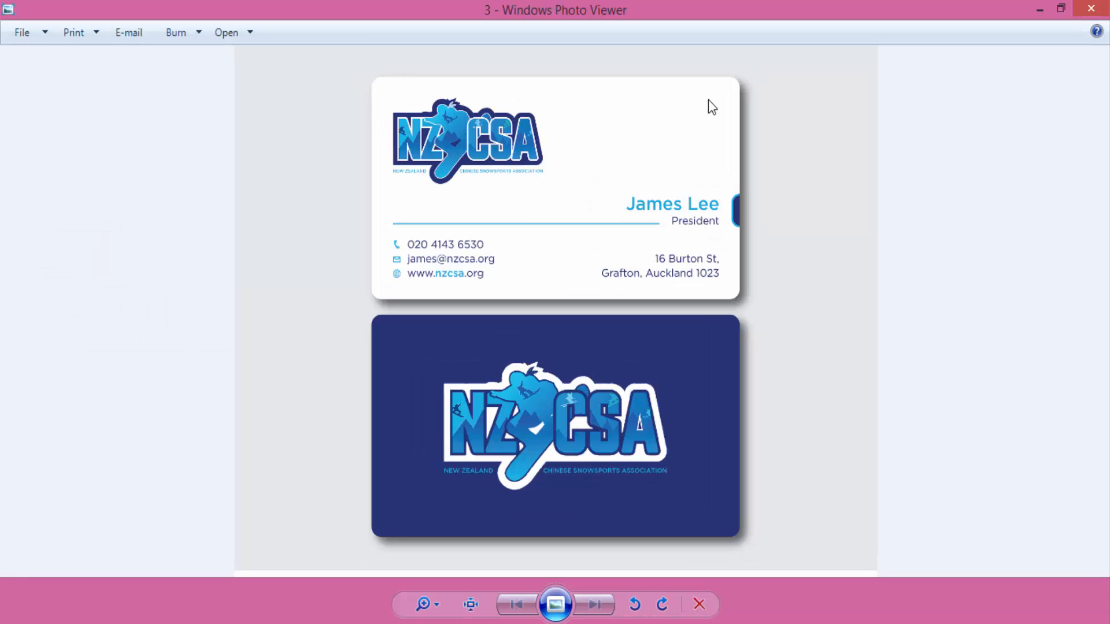
{"action": "double_click", "coordinate": [633, 2]}
{"action": "double_click", "coordinate": [552, 119]}
{"action": "left_click", "coordinate": [1094, 10]}
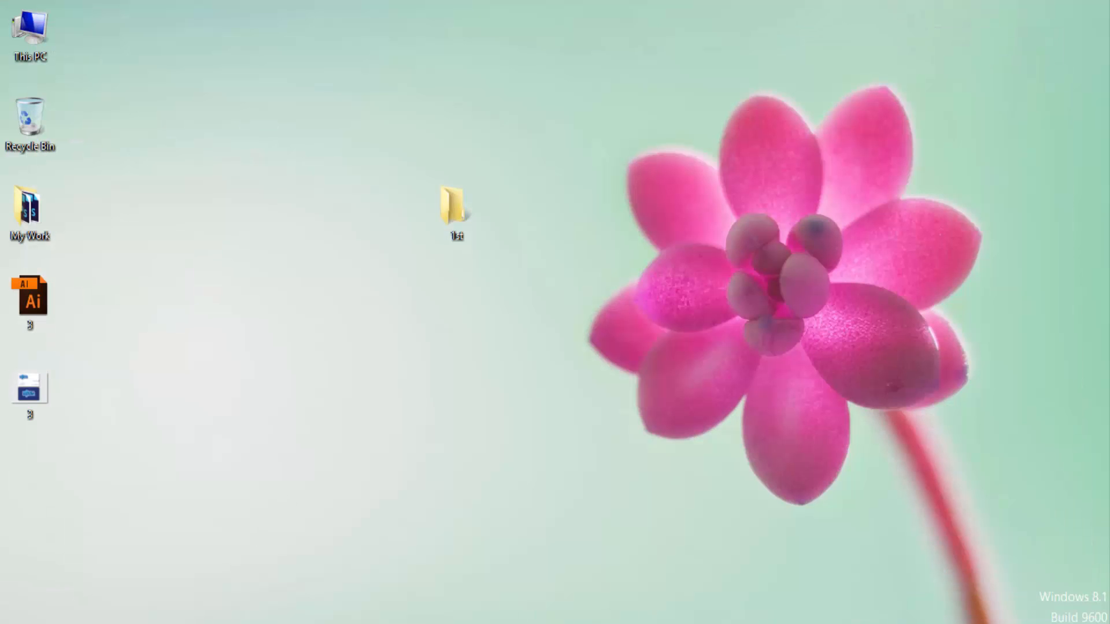
Switch back to Illustrator and delete the navy background and the NZCSA logo artwork from Back.pdf, leaving the artboard empty.
{"action": "key", "text": "alt+Tab"}
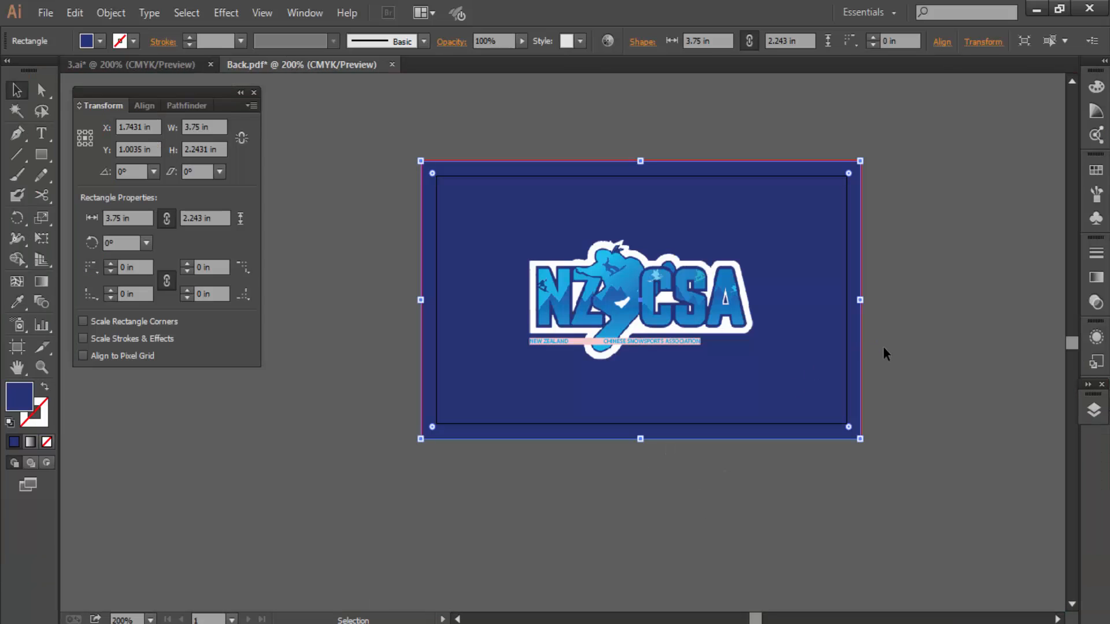
{"action": "key", "text": "Delete"}
{"action": "left_click_drag", "start_coordinate": [937, 178], "coordinate": [289, 557]}
{"action": "key", "text": "Delete"}
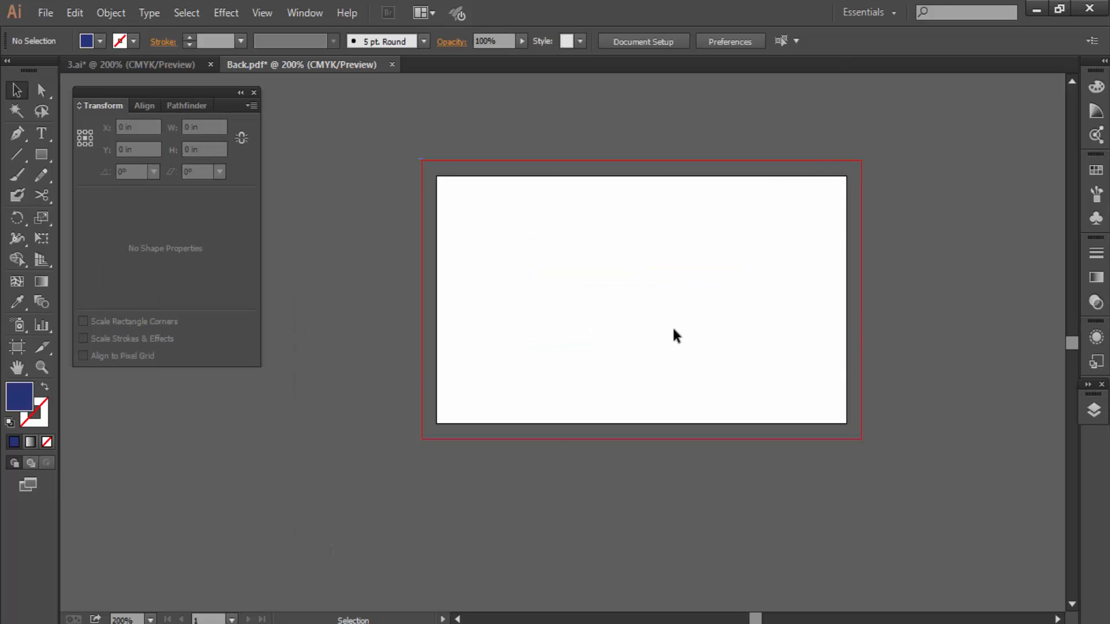
Copy the white front card artwork from 3.ai as one group into the empty Back.pdf document.
{"action": "left_click", "coordinate": [109, 64]}
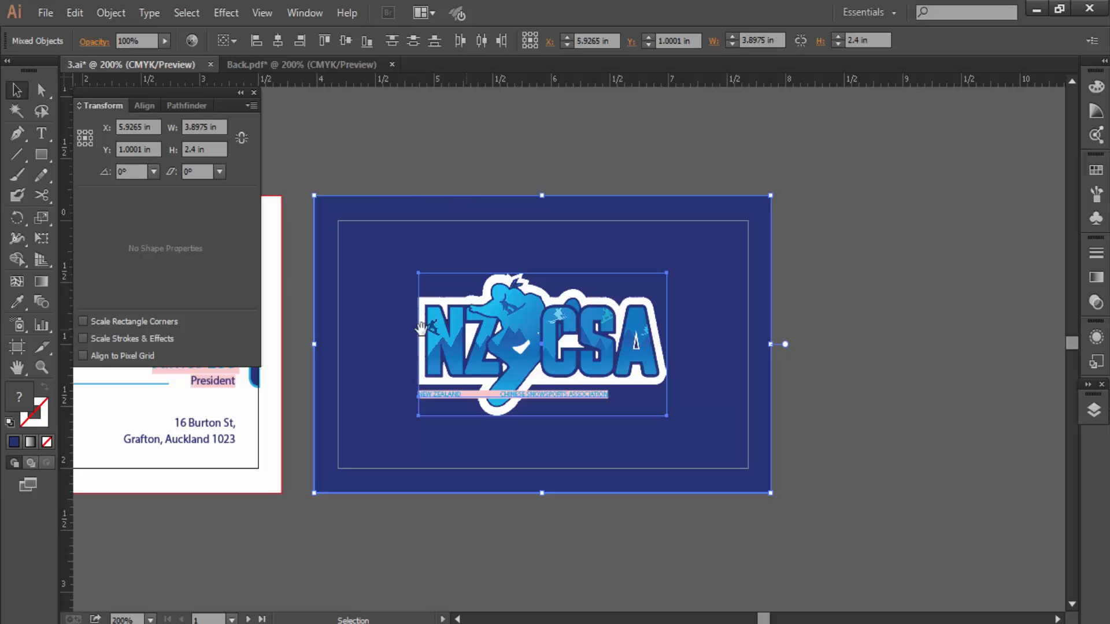
{"action": "left_click_drag", "start_coordinate": [338, 340], "coordinate": [823, 339]}
{"action": "left_click", "coordinate": [768, 149]}
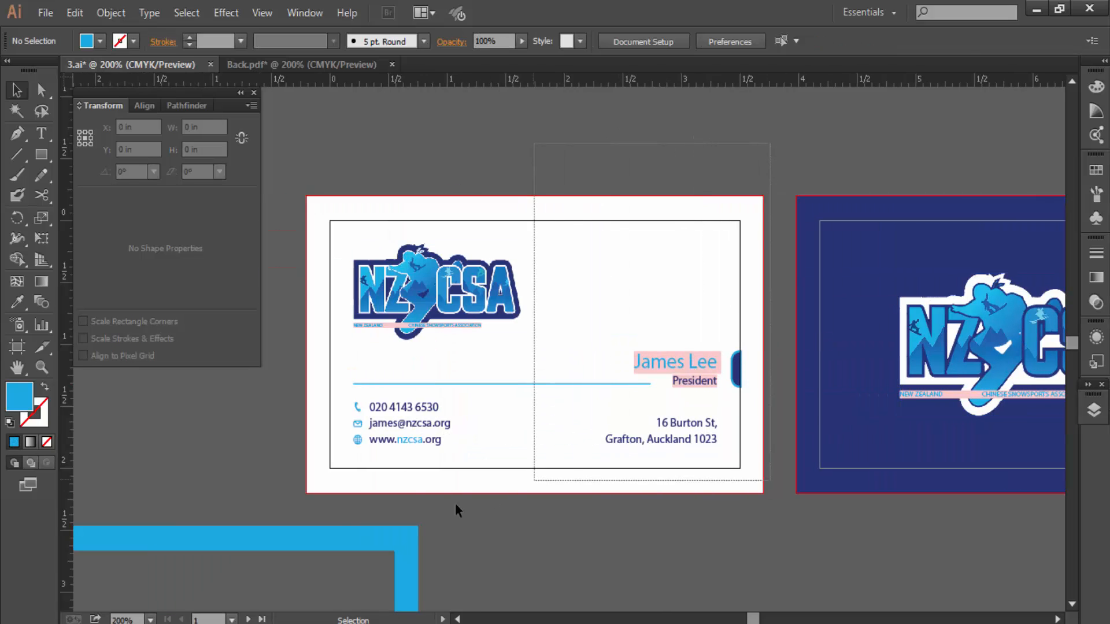
{"action": "left_click", "coordinate": [371, 497]}
{"action": "left_click_drag", "start_coordinate": [346, 253], "coordinate": [475, 236]}
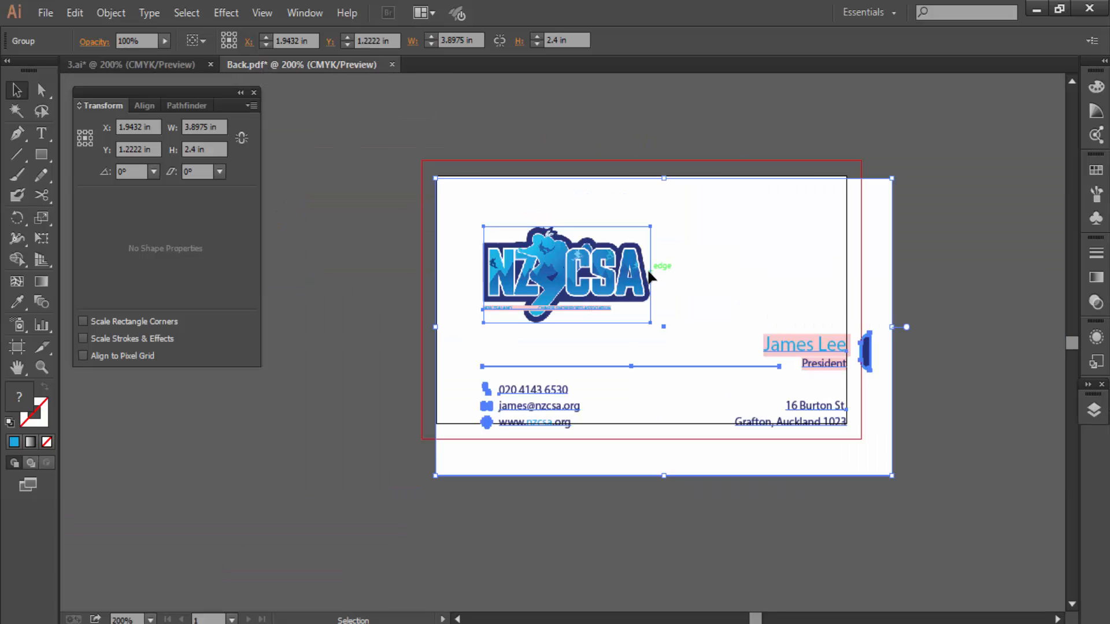
Position the pasted front card group over the artboard and scale it to fit the red bleed outline.
{"action": "left_click_drag", "start_coordinate": [694, 274], "coordinate": [676, 245]}
{"action": "left_click_drag", "start_coordinate": [869, 153], "coordinate": [860, 160]}
{"action": "left_click_drag", "start_coordinate": [413, 451], "coordinate": [421, 439]}
{"action": "left_click", "coordinate": [458, 516]}
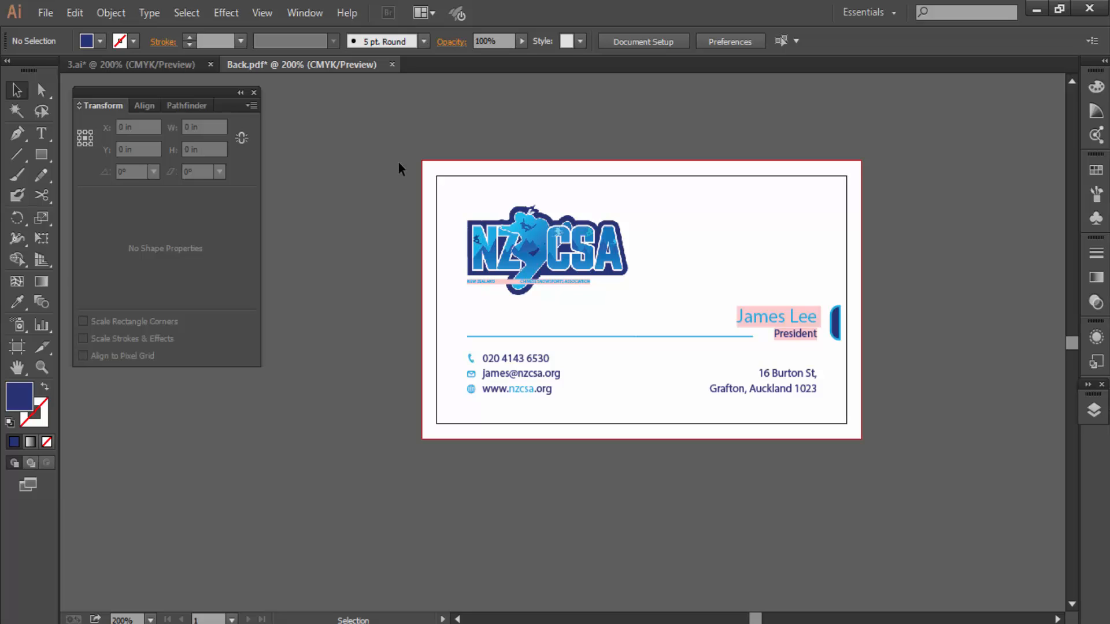
Enlarge the front card group to about 3.81 × 2.28 in, slightly beyond the bleed outline.
{"action": "left_click", "coordinate": [649, 285]}
{"action": "left_click_drag", "start_coordinate": [859, 165], "coordinate": [867, 156]}
{"action": "left_click", "coordinate": [893, 396]}
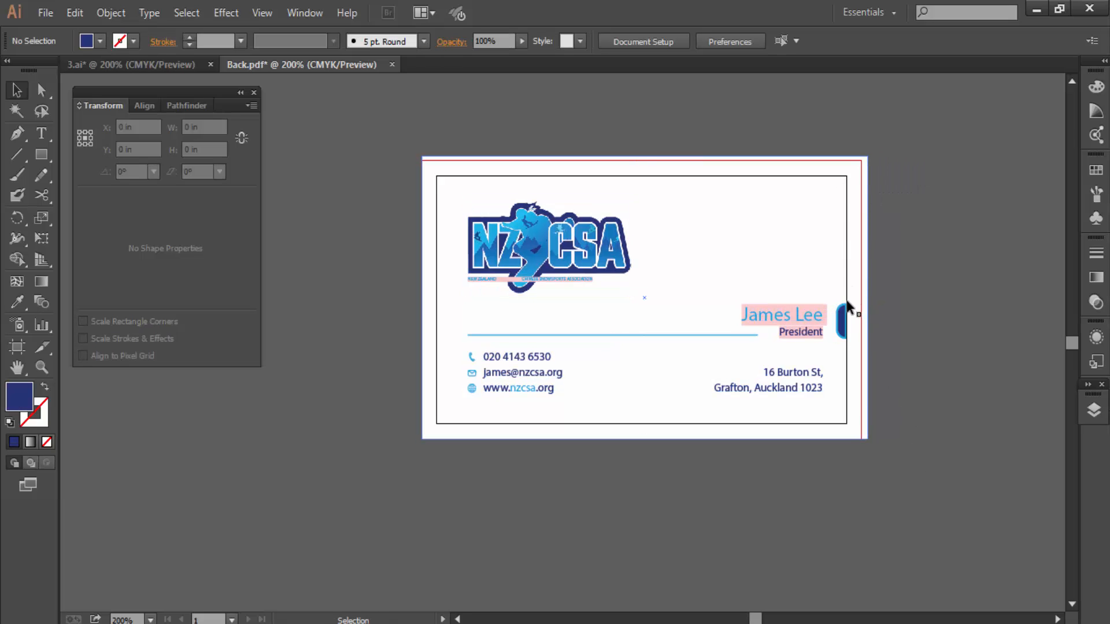
Ungroup the front card artwork so its white background can be edited separately.
{"action": "left_click", "coordinate": [865, 304]}
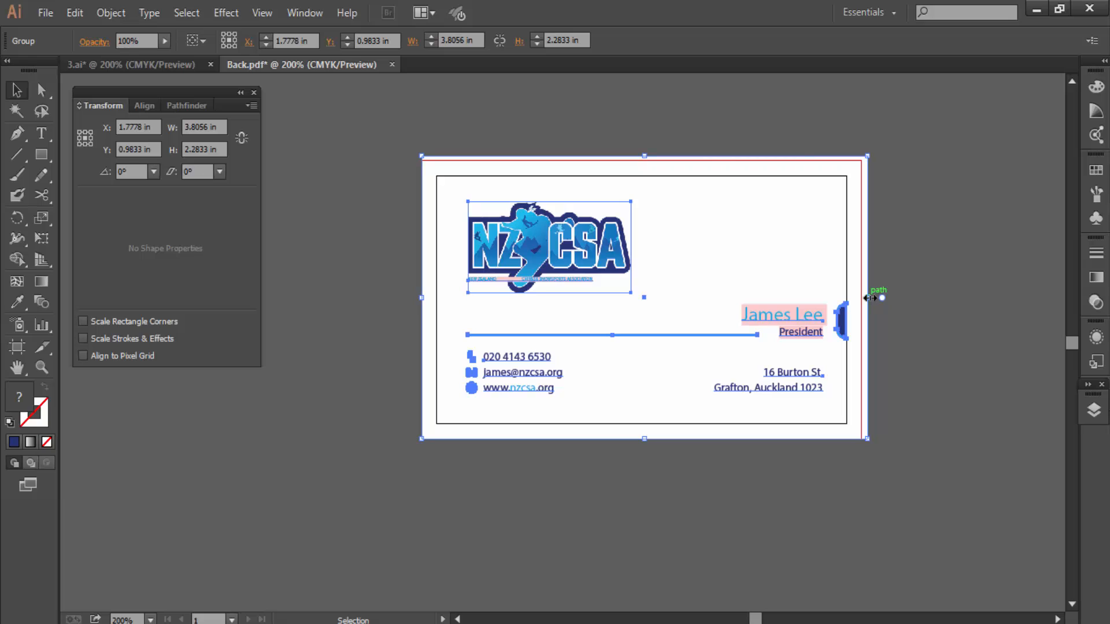
{"action": "left_click", "coordinate": [913, 265]}
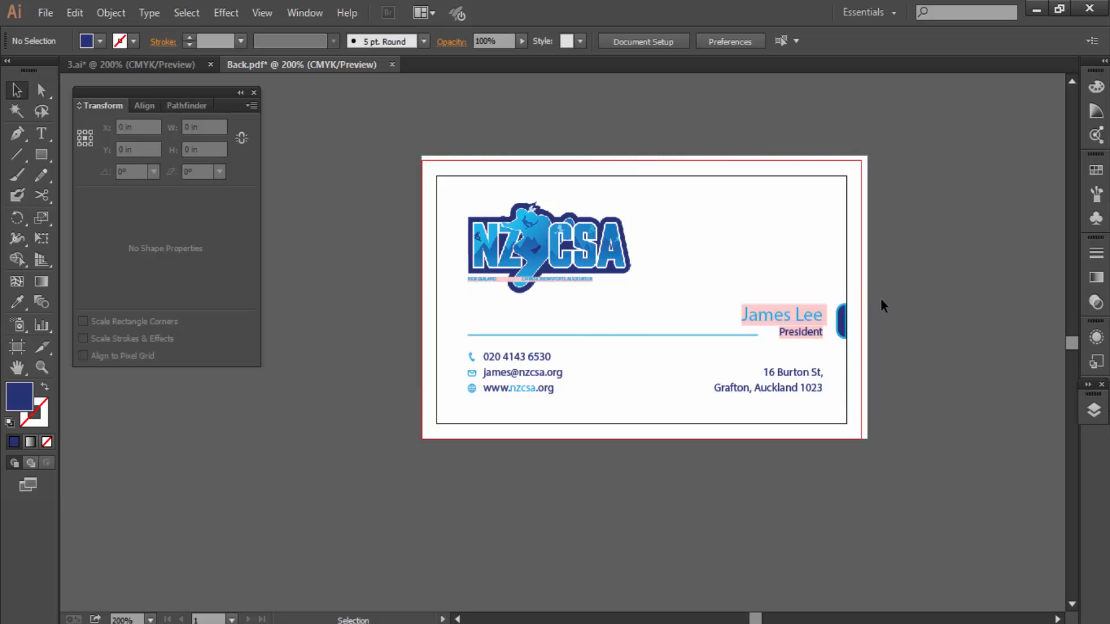
{"action": "left_click", "coordinate": [819, 257]}
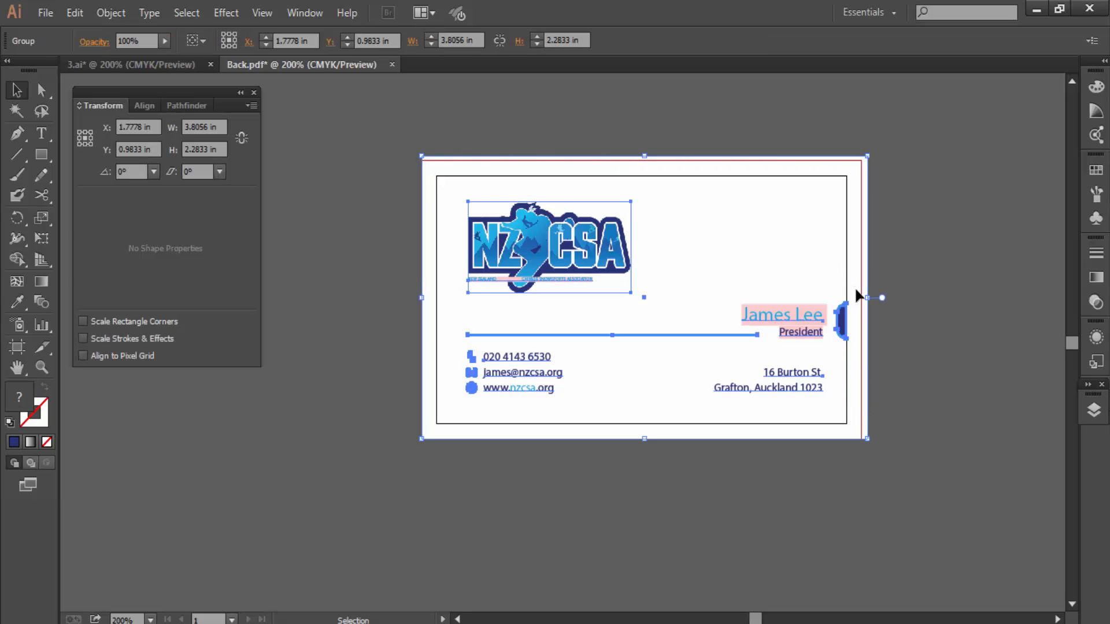
{"action": "left_click", "coordinate": [898, 295]}
{"action": "left_click", "coordinate": [745, 228]}
{"action": "right_click", "coordinate": [745, 256]}
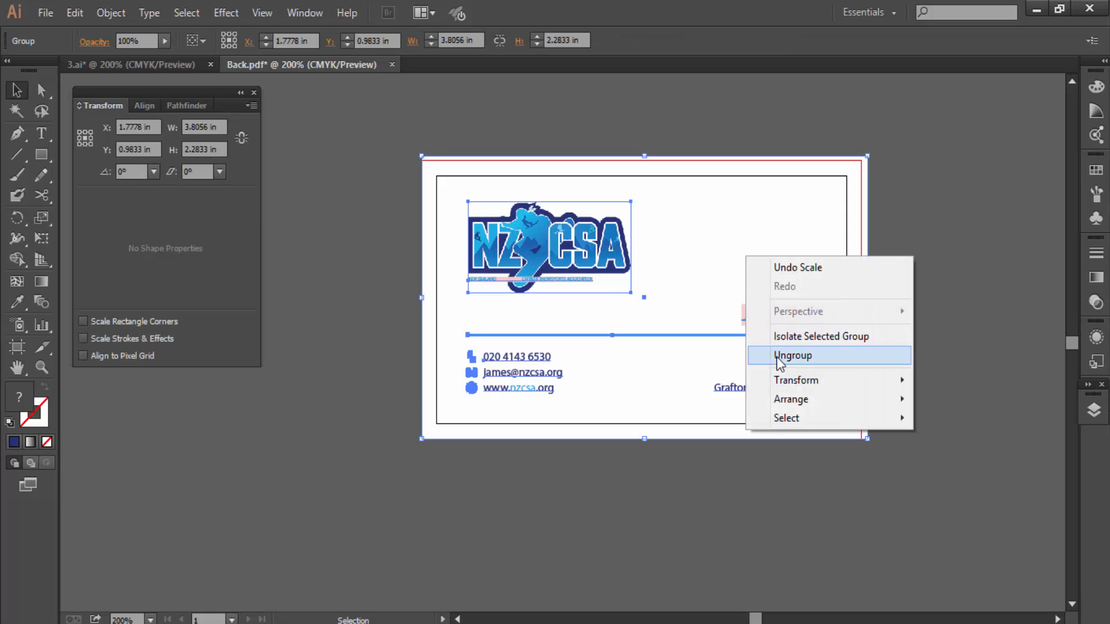
{"action": "left_click", "coordinate": [776, 356]}
{"action": "left_click", "coordinate": [907, 339]}
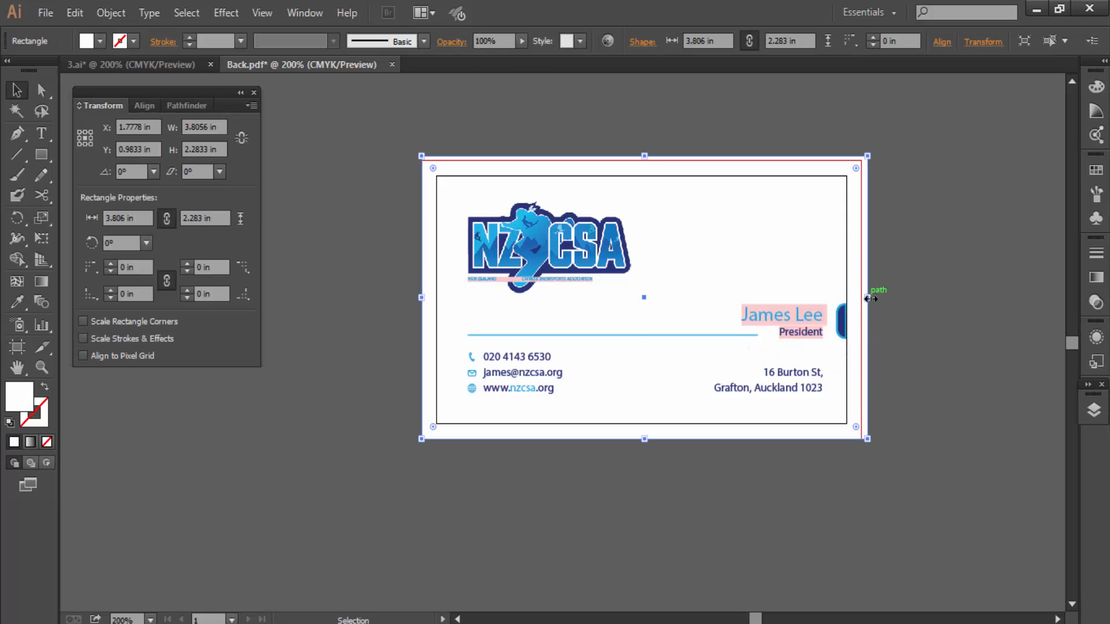
Resize the white background rectangle so its edges meet the red bleed lines on all sides.
{"action": "left_click_drag", "start_coordinate": [867, 298], "coordinate": [859, 298]}
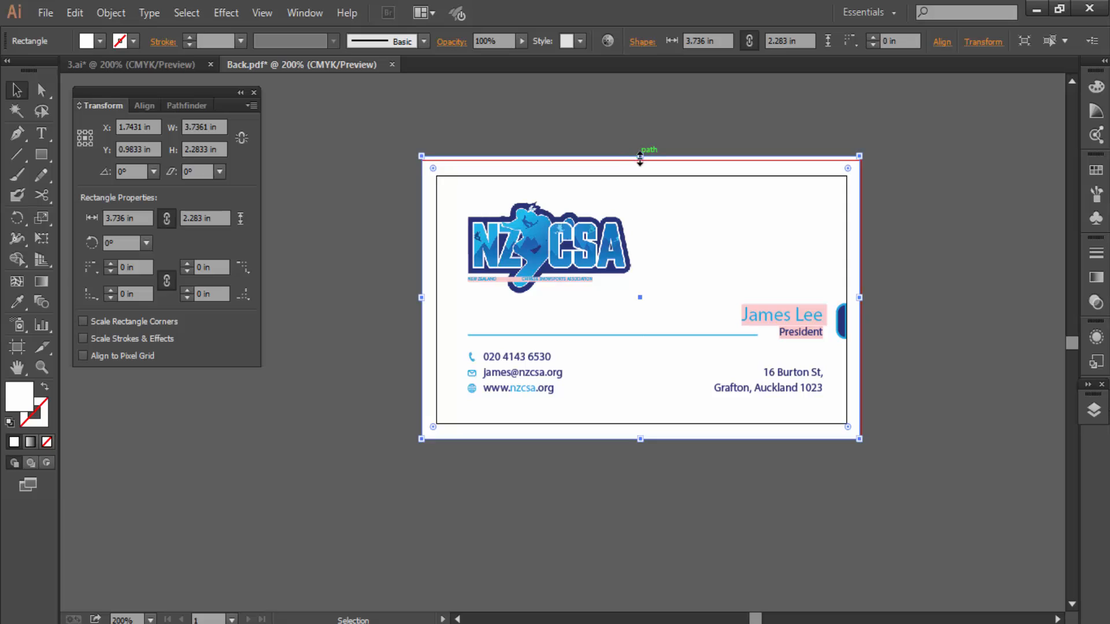
{"action": "left_click_drag", "start_coordinate": [635, 156], "coordinate": [638, 160]}
{"action": "left_click_drag", "start_coordinate": [421, 296], "coordinate": [423, 294]}
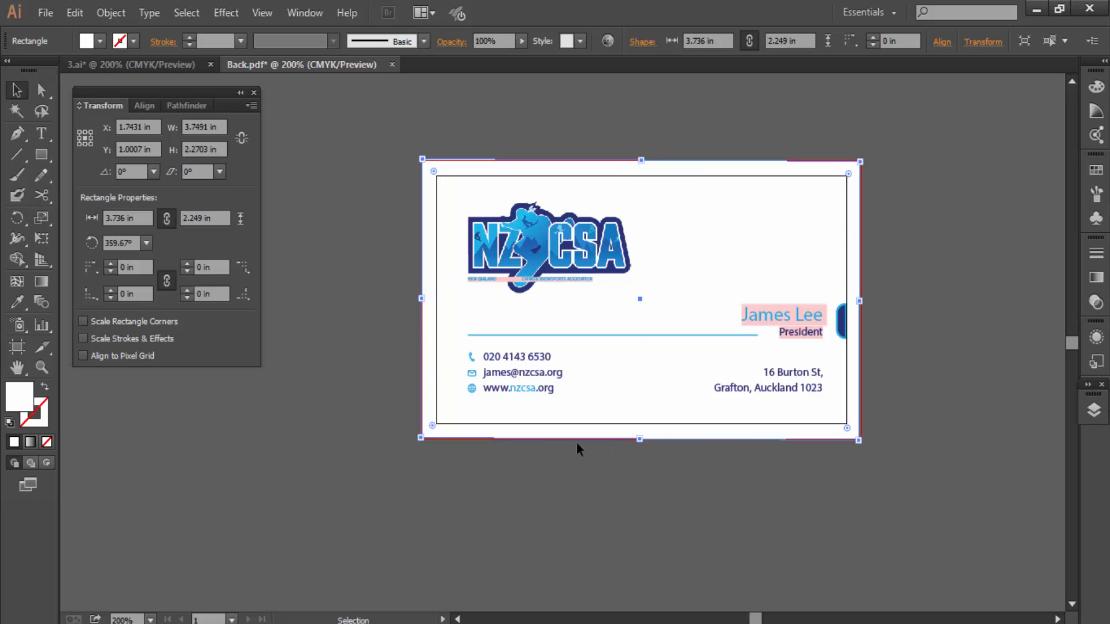
{"action": "key", "text": "ctrl+z"}
{"action": "left_click_drag", "start_coordinate": [640, 438], "coordinate": [639, 439]}
{"action": "left_click_drag", "start_coordinate": [859, 299], "coordinate": [858, 303]}
{"action": "left_click", "coordinate": [895, 354]}
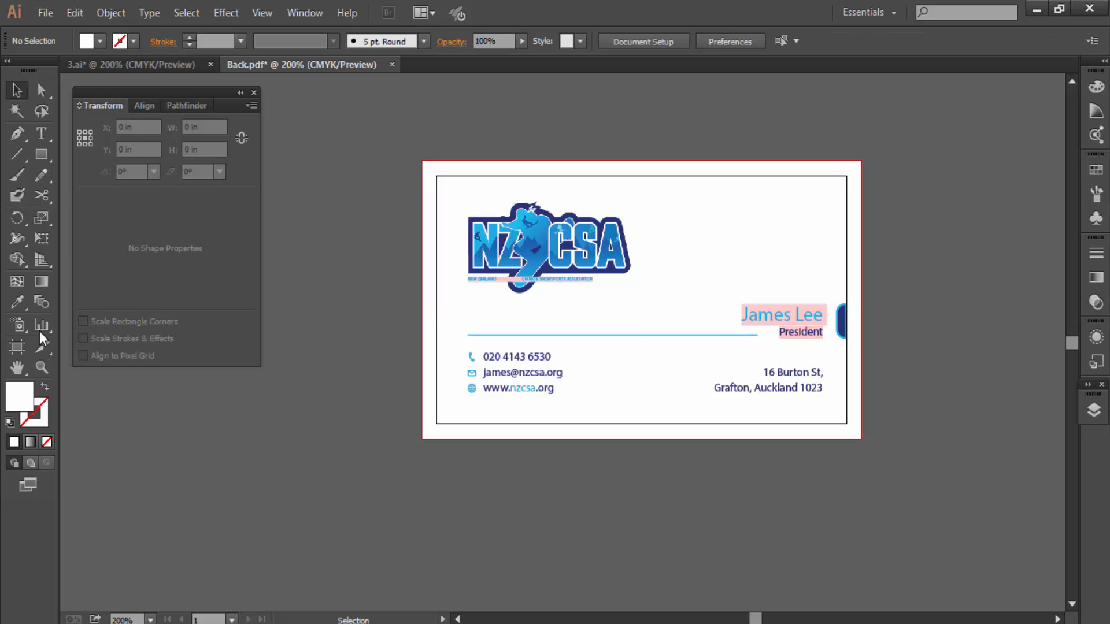
Draw a white rectangle of about 3.75 × 2.26 in covering the whole card out to the bleed lines.
{"action": "left_click", "coordinate": [42, 153]}
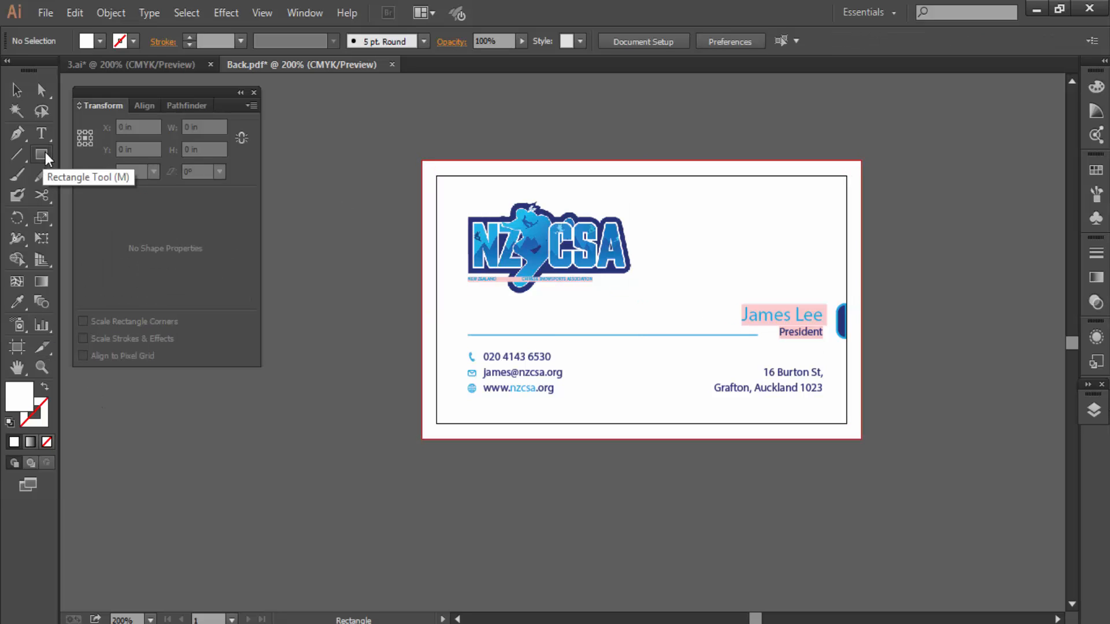
{"action": "left_click_drag", "start_coordinate": [40, 152], "coordinate": [78, 158]}
{"action": "left_click_drag", "start_coordinate": [423, 161], "coordinate": [861, 440]}
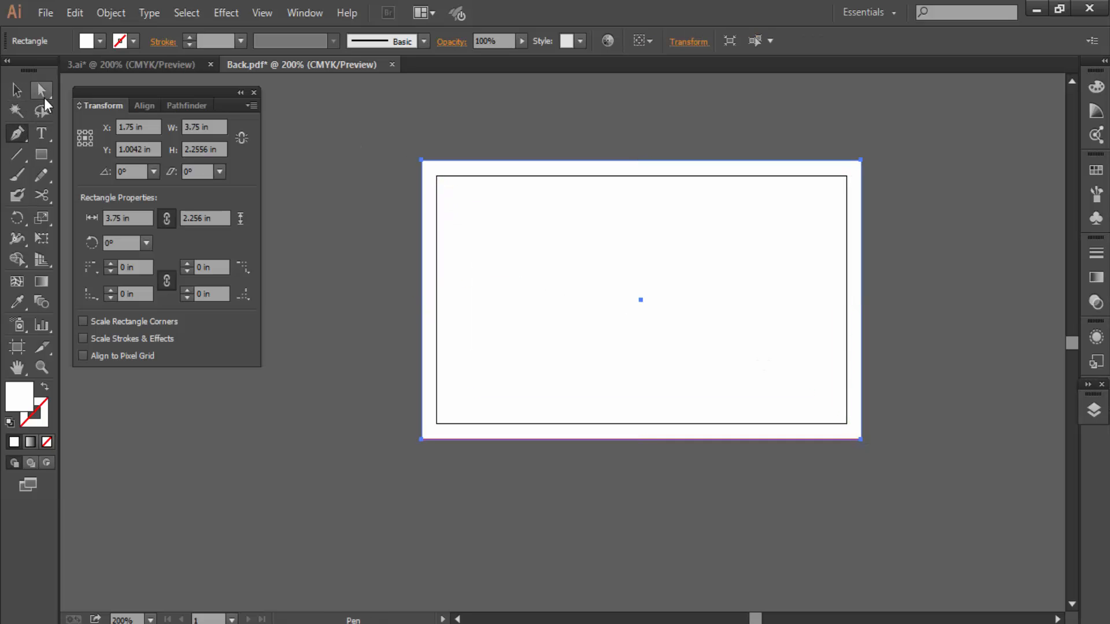
{"action": "left_click", "coordinate": [41, 139]}
{"action": "left_click", "coordinate": [17, 91]}
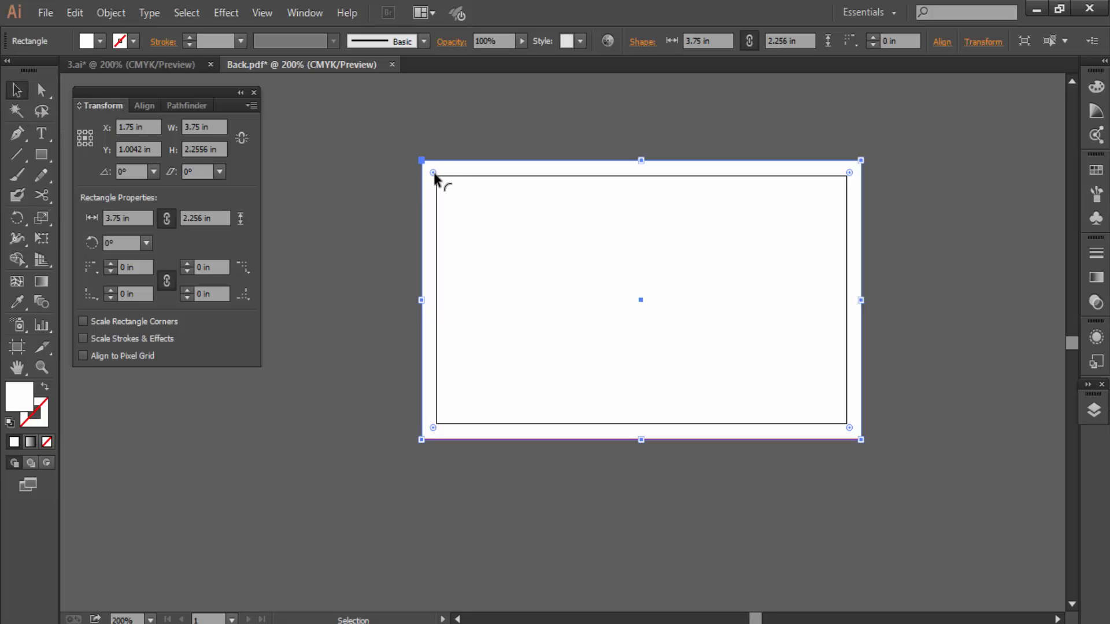
{"action": "mouse_move", "coordinate": [433, 173]}
{"action": "left_mouse_down"}
{"action": "mouse_move", "coordinate": [424, 162]}
{"action": "mouse_move", "coordinate": [440, 183]}
{"action": "left_mouse_up"}
{"action": "left_click", "coordinate": [384, 233]}
{"action": "left_click", "coordinate": [428, 174]}
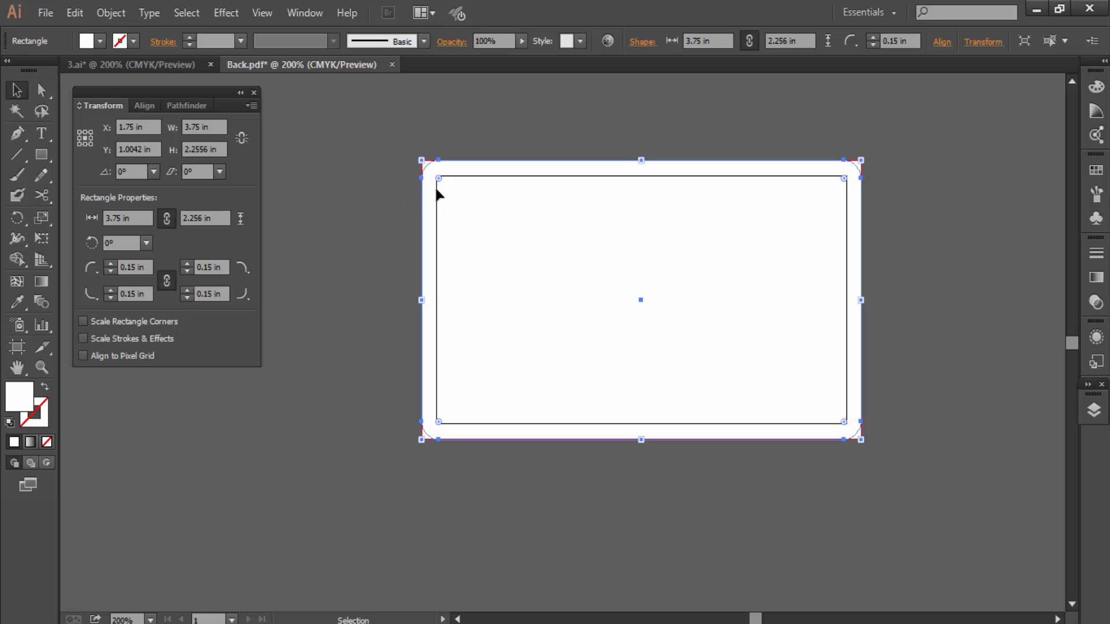
{"action": "key", "text": "ctrl+z"}
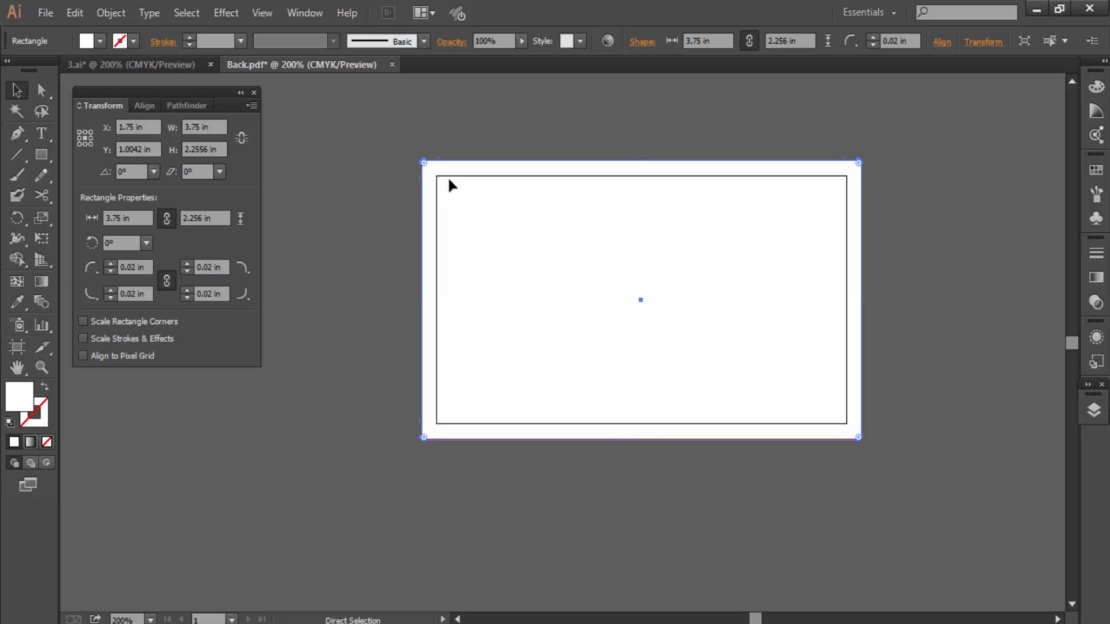
{"action": "key", "text": "ctrl+z"}
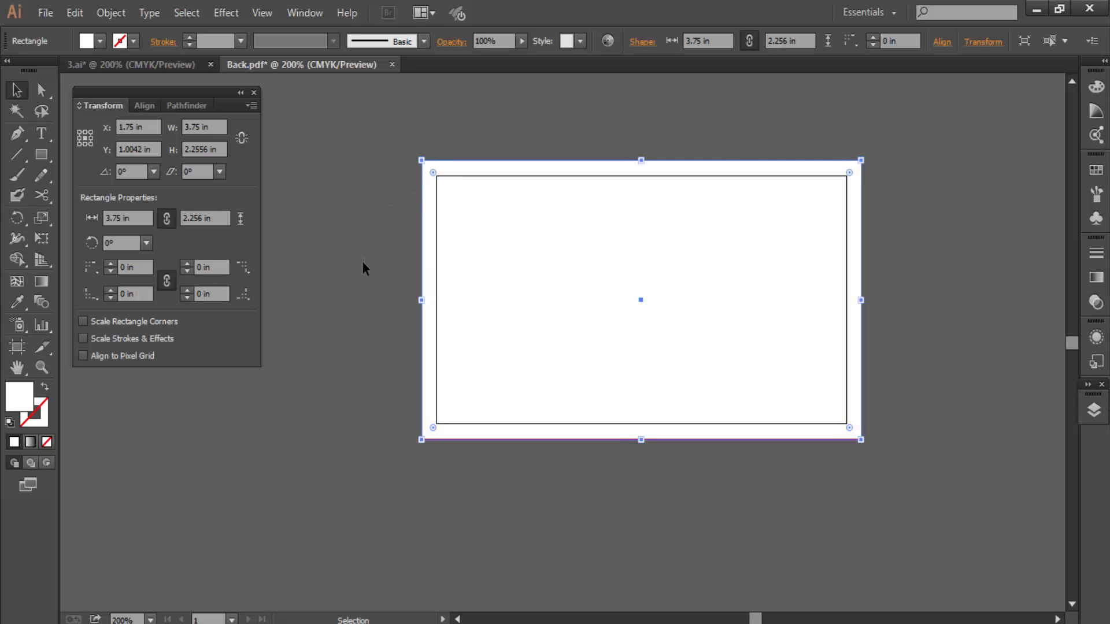
Round all four corners of the covering rectangle to a 0.3 in radius.
{"action": "left_click", "coordinate": [377, 247]}
{"action": "left_click", "coordinate": [436, 178]}
{"action": "left_click", "coordinate": [379, 213]}
{"action": "left_click", "coordinate": [435, 212]}
{"action": "left_click_drag", "start_coordinate": [434, 171], "coordinate": [450, 204]}
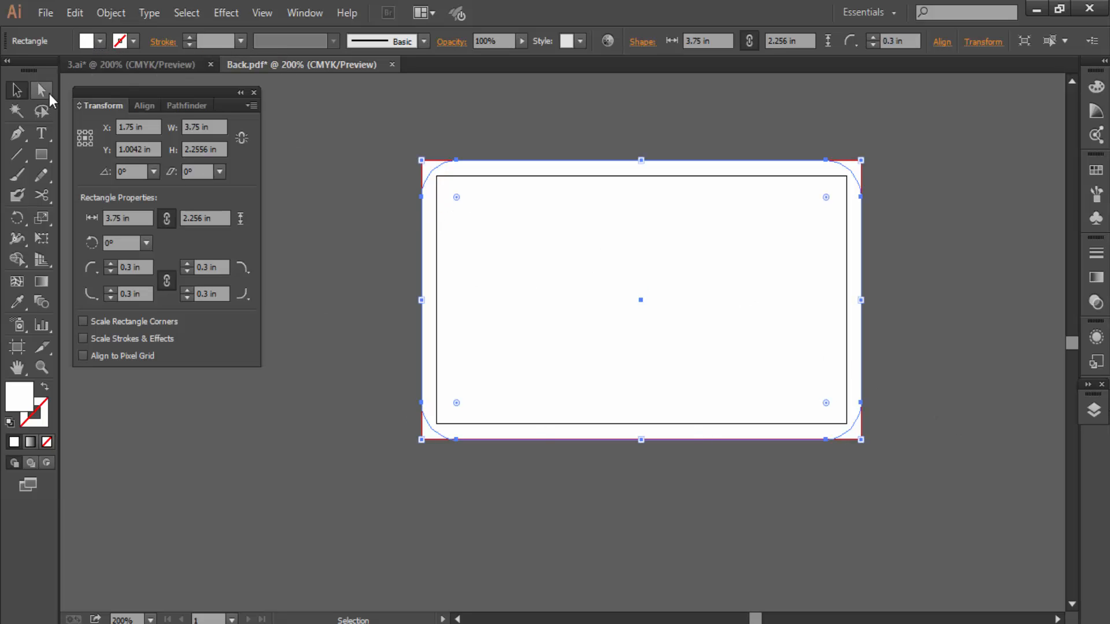
Set the rounded rectangle's fill to none and make it a clipping mask for all the card artwork.
{"action": "left_click", "coordinate": [100, 41]}
{"action": "left_click", "coordinate": [11, 73]}
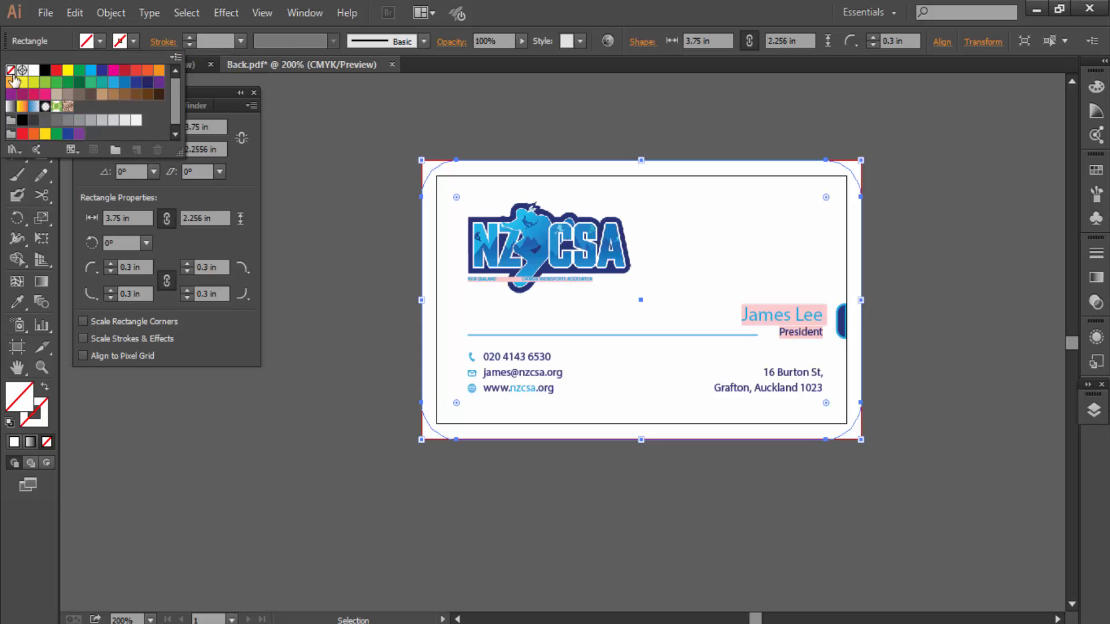
{"action": "left_click", "coordinate": [893, 130]}
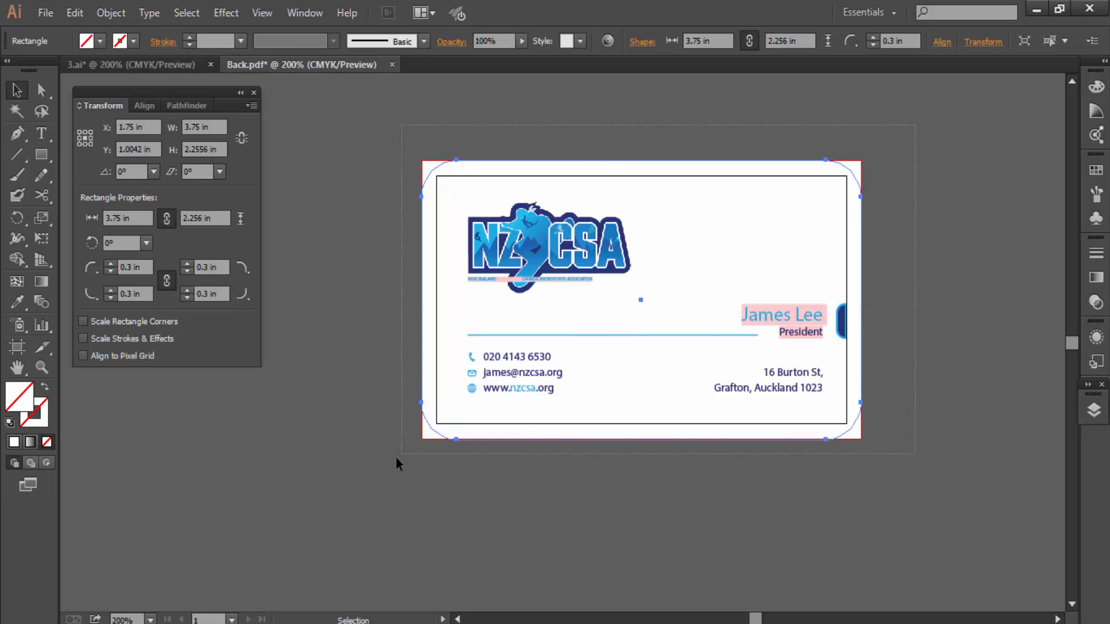
{"action": "key", "text": "ctrl+a"}
{"action": "right_click", "coordinate": [631, 286]}
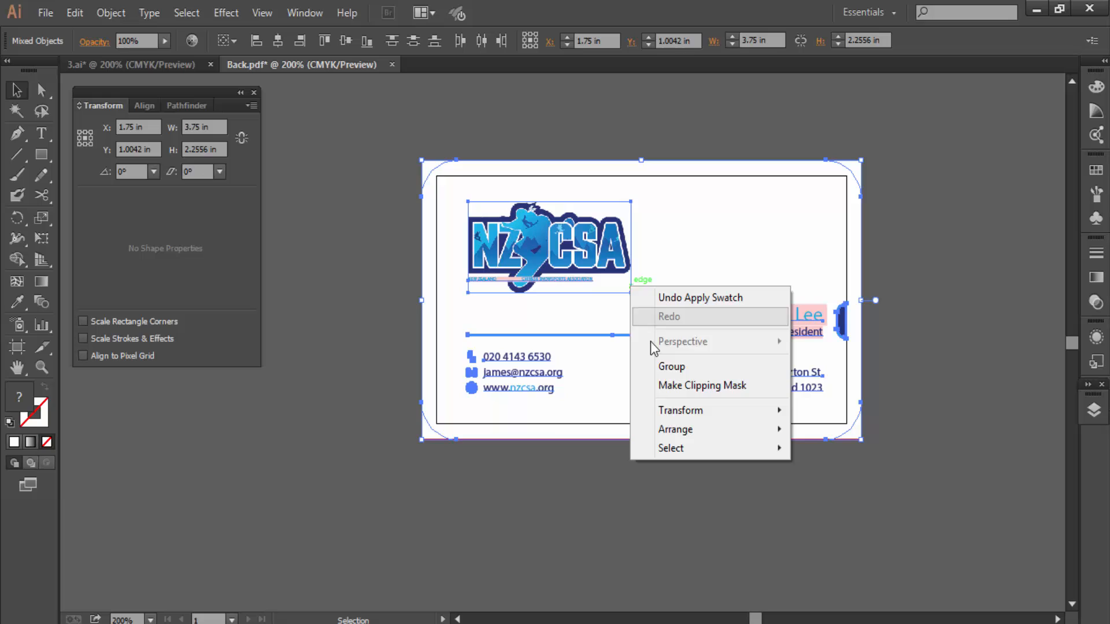
{"action": "left_click", "coordinate": [669, 386]}
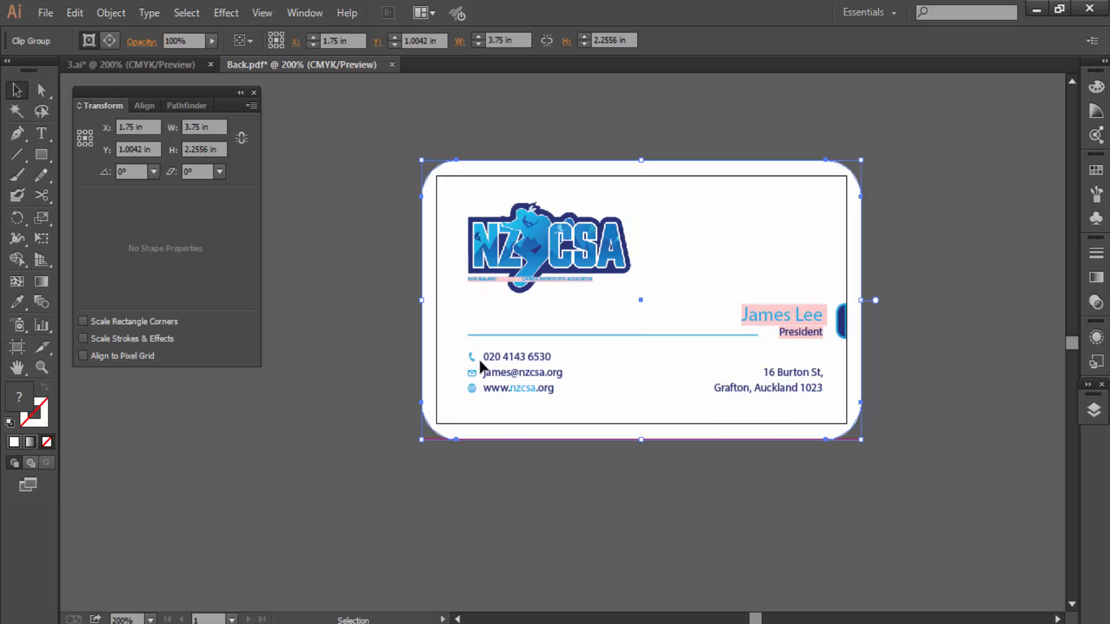
{"action": "left_click", "coordinate": [323, 324]}
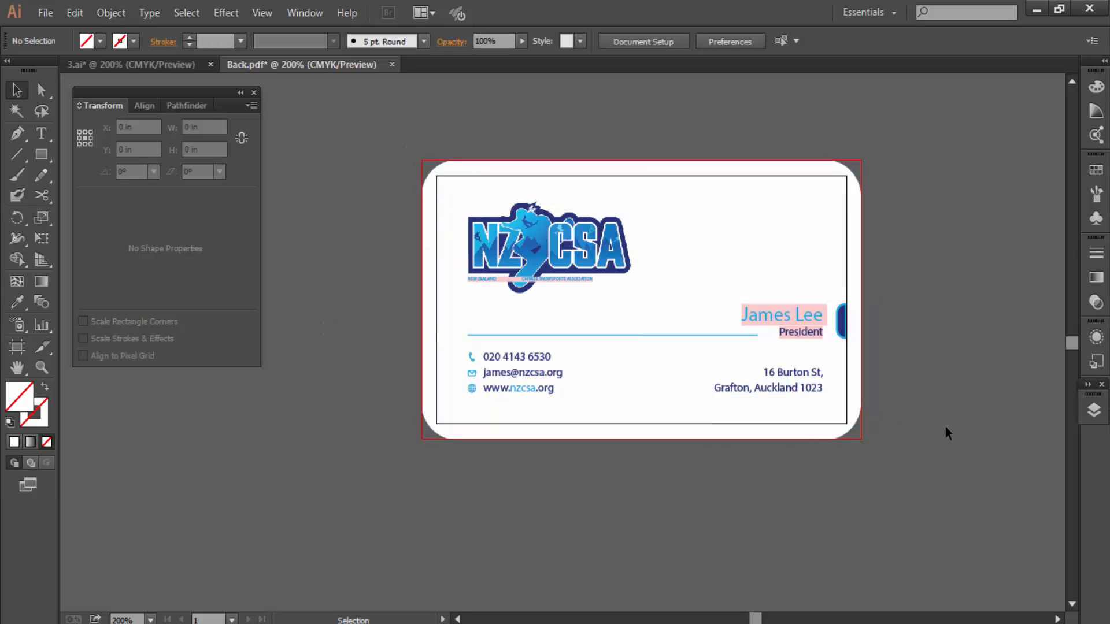
Save the rounded card to the desktop as Back in Adobe Illustrator format, with version Illustrator CC.
{"action": "key", "text": "ctrl"}
{"action": "key", "text": "ctrl+shift+s"}
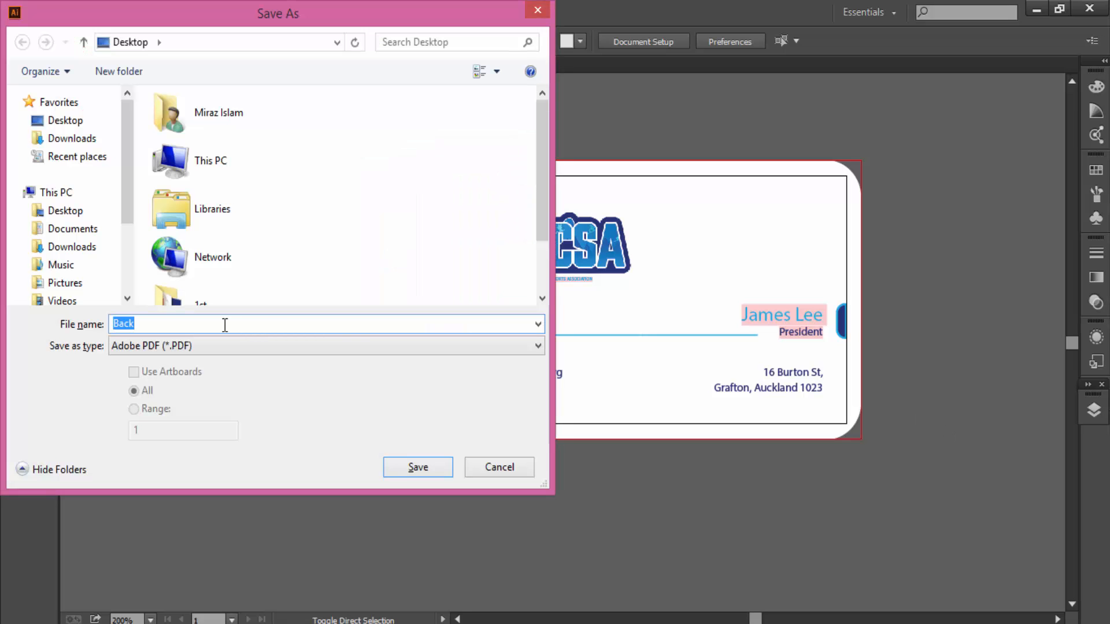
{"action": "left_click", "coordinate": [318, 351]}
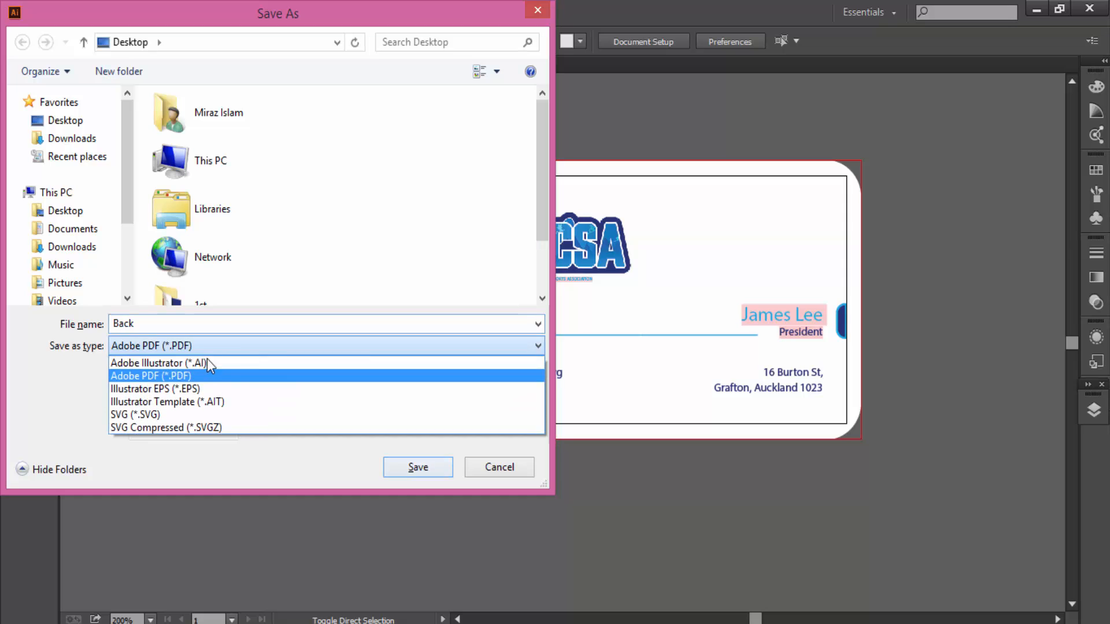
{"action": "left_click", "coordinate": [207, 362]}
{"action": "left_click", "coordinate": [418, 468]}
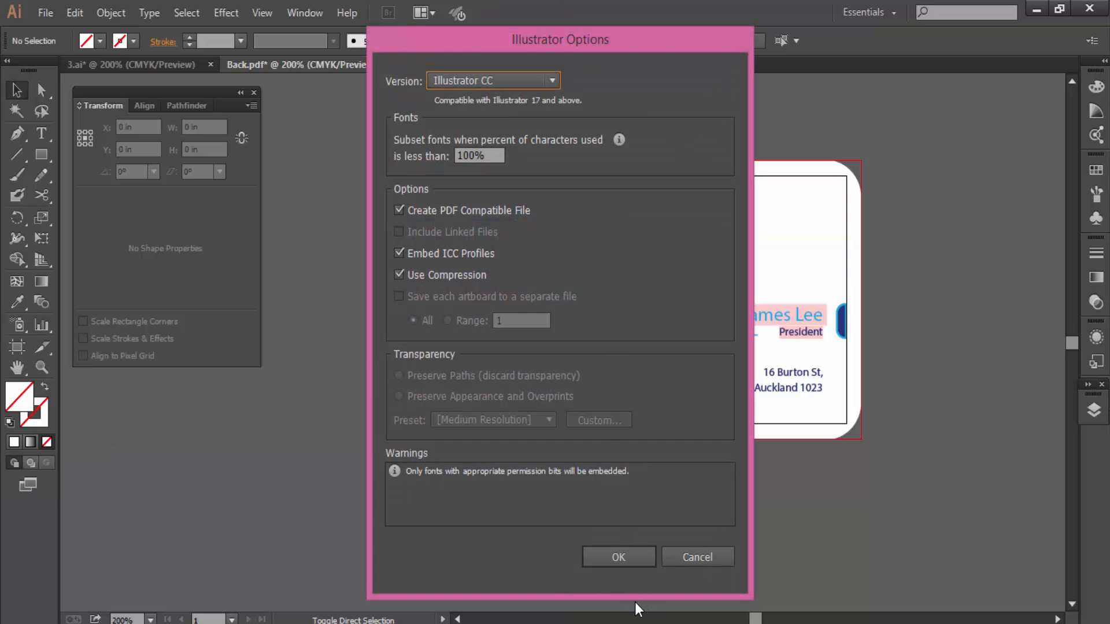
{"action": "left_click", "coordinate": [648, 555]}
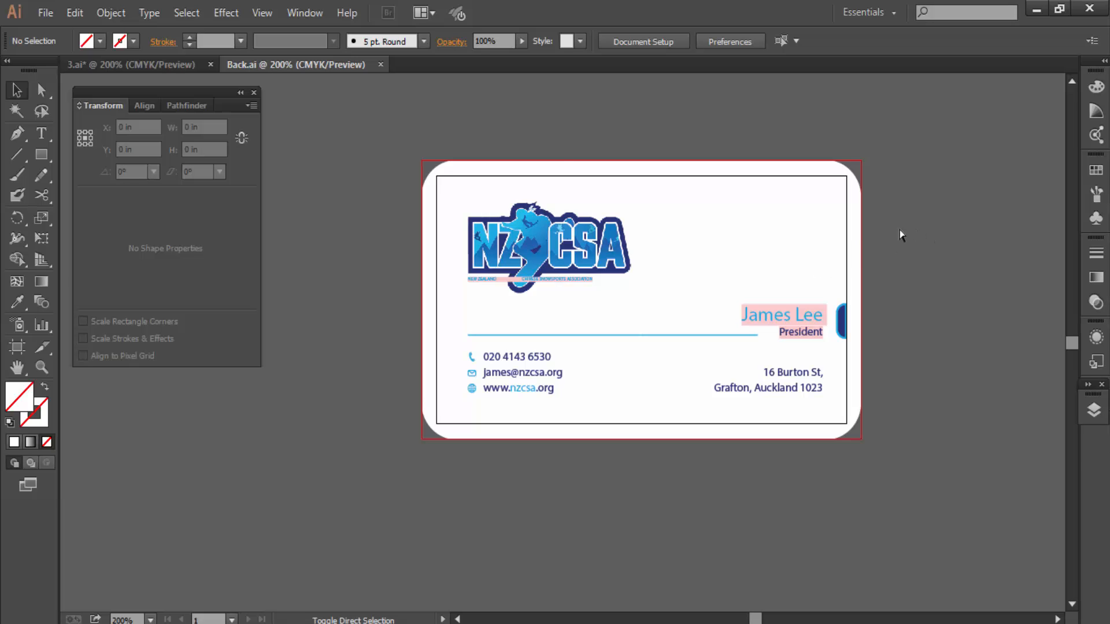
Save the rounded card to the desktop as Back in Adobe PDF format with the Illustrator Default preset.
{"action": "key", "text": "ctrl+shift+s"}
{"action": "left_click", "coordinate": [225, 352]}
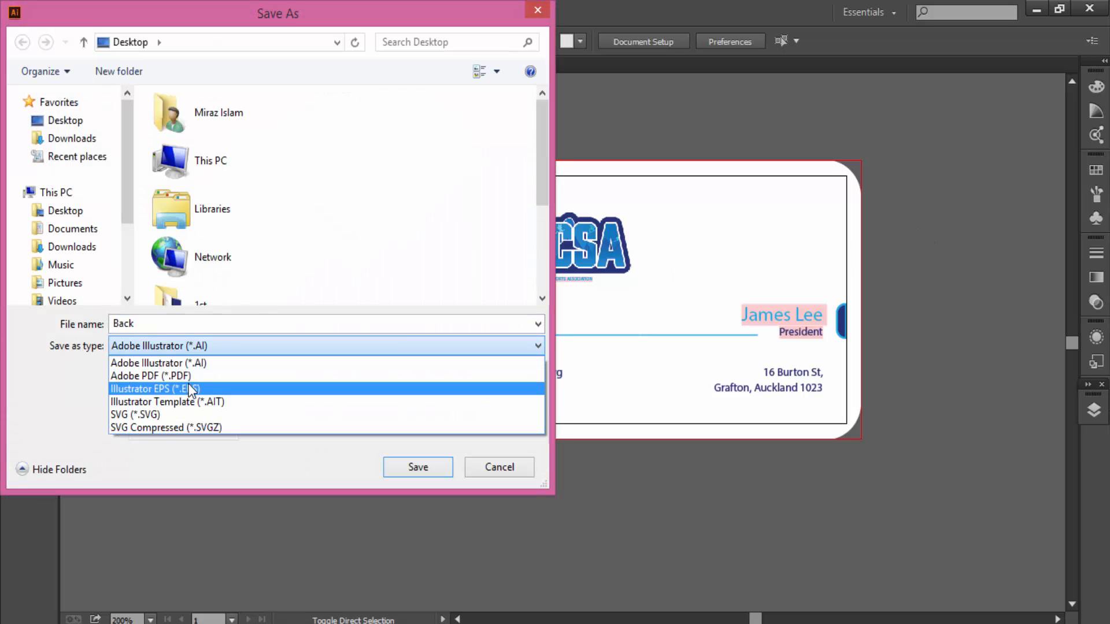
{"action": "left_click", "coordinate": [220, 371]}
{"action": "left_click", "coordinate": [416, 466]}
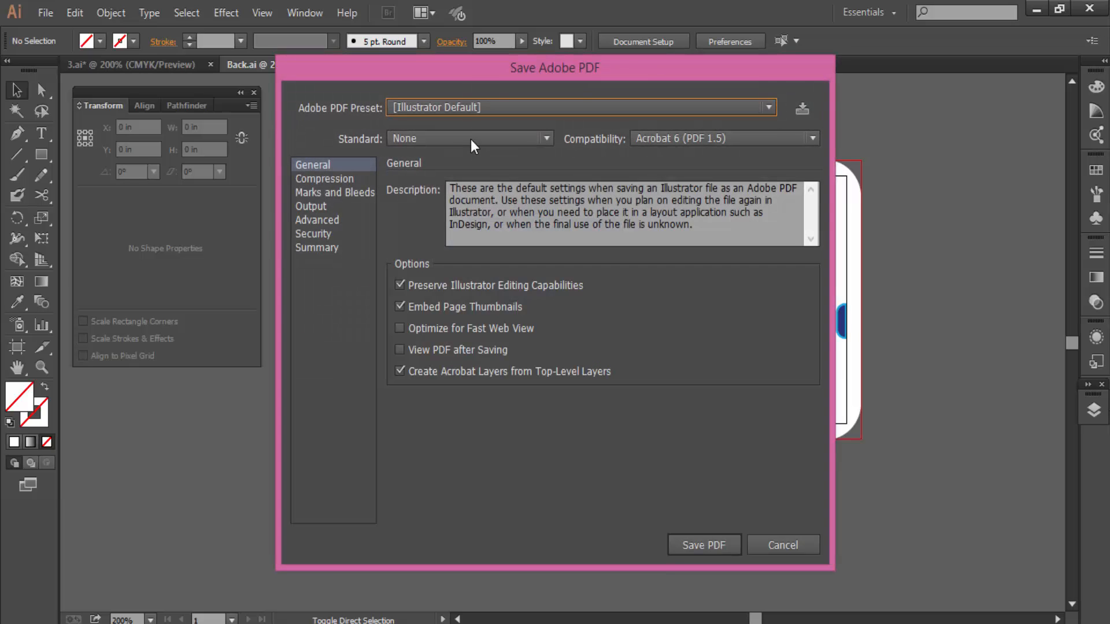
{"action": "left_click", "coordinate": [454, 109]}
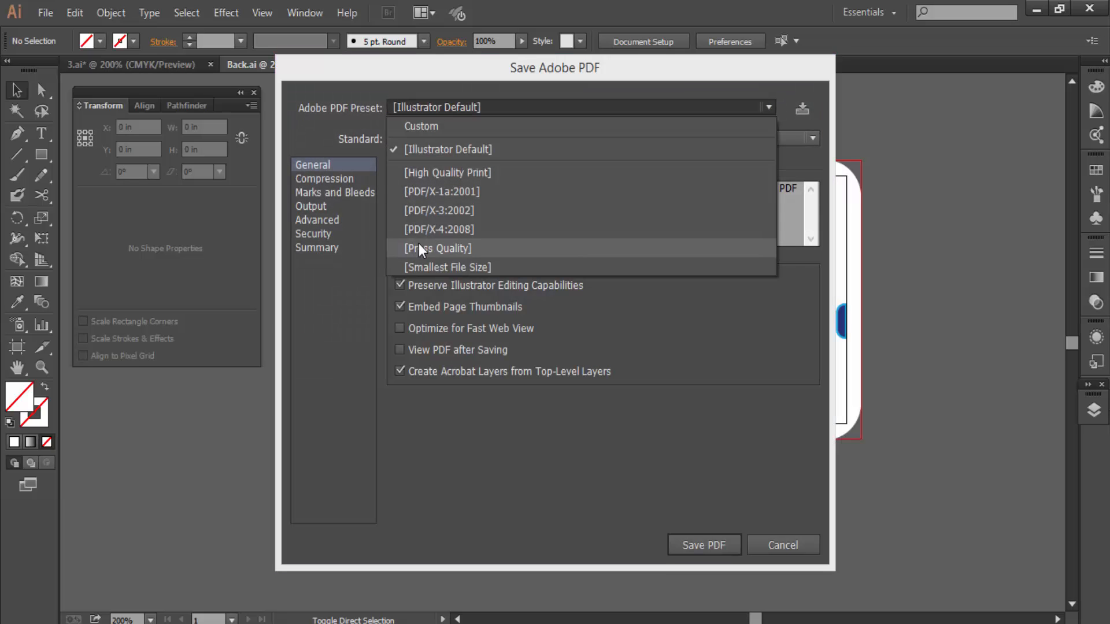
{"action": "key", "text": "Escape"}
{"action": "left_click", "coordinate": [703, 543]}
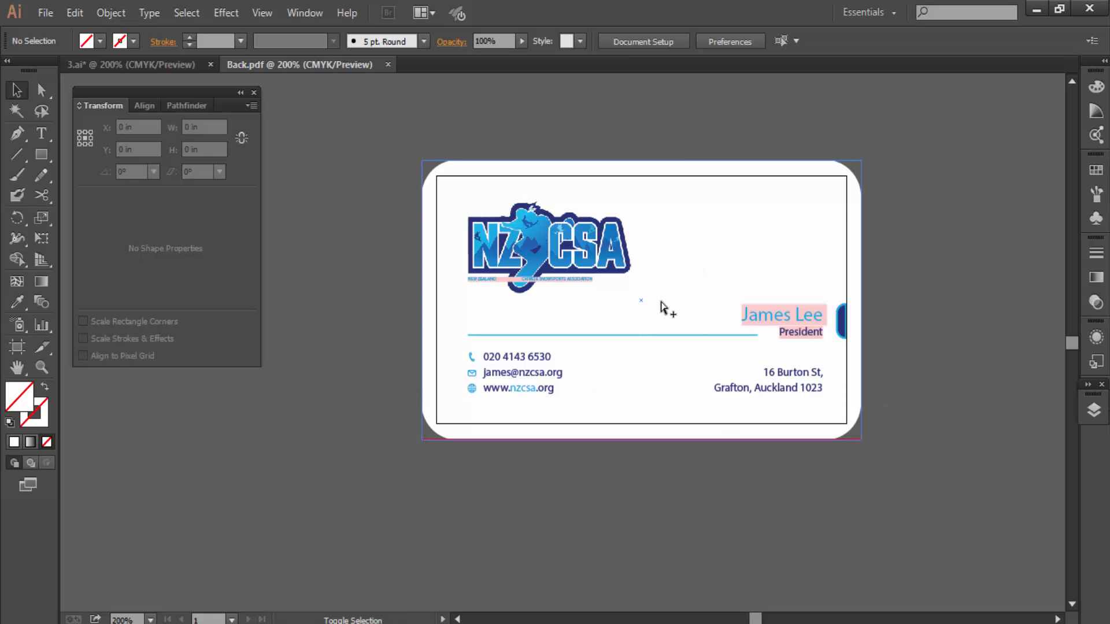
Export the rounded card for web as a High-quality JPEG named Back on the desktop.
{"action": "key", "text": "ctrl+alt+shift+s"}
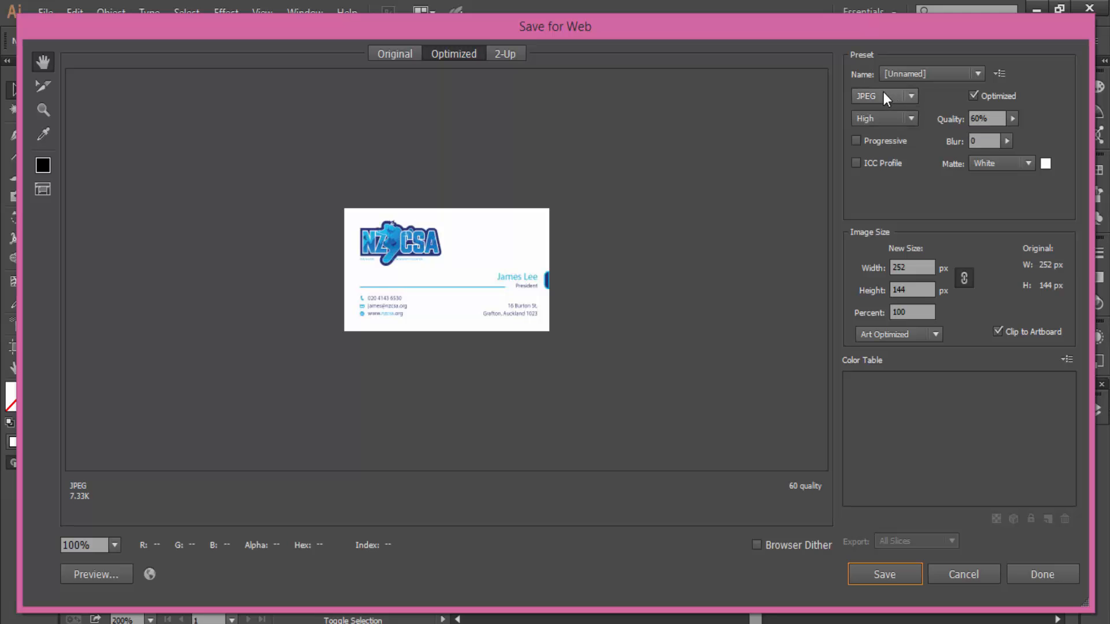
{"action": "left_click", "coordinate": [890, 578]}
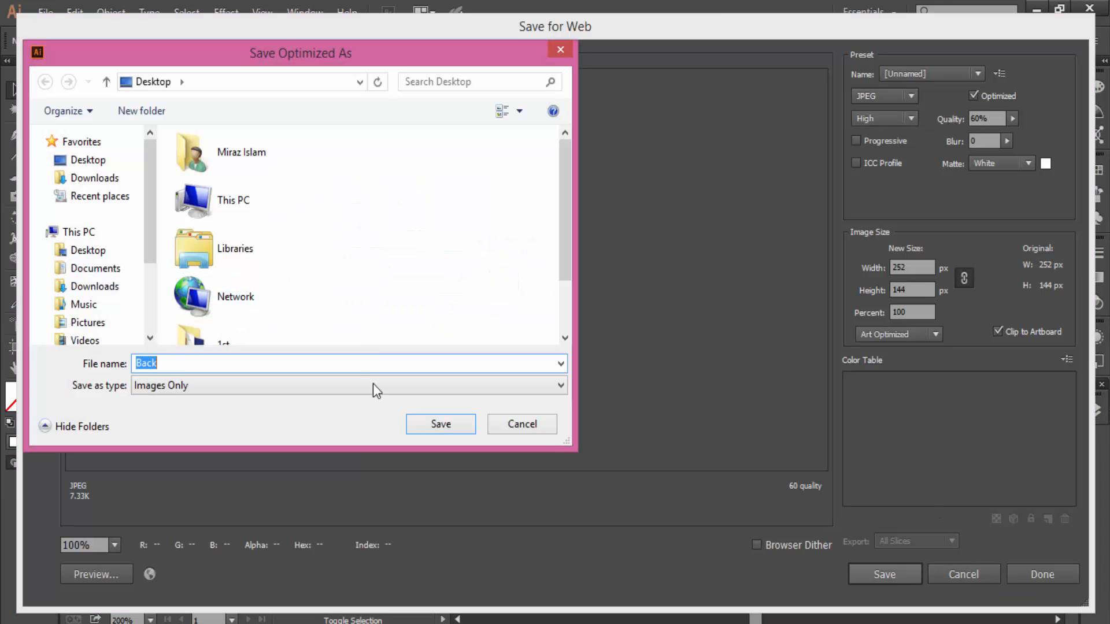
{"action": "left_click", "coordinate": [433, 423]}
Switch to the desktop and arrange the exported Back PDF, AI and JPEG files in a row beneath the 1st folder.
{"action": "left_click", "coordinate": [1044, 8]}
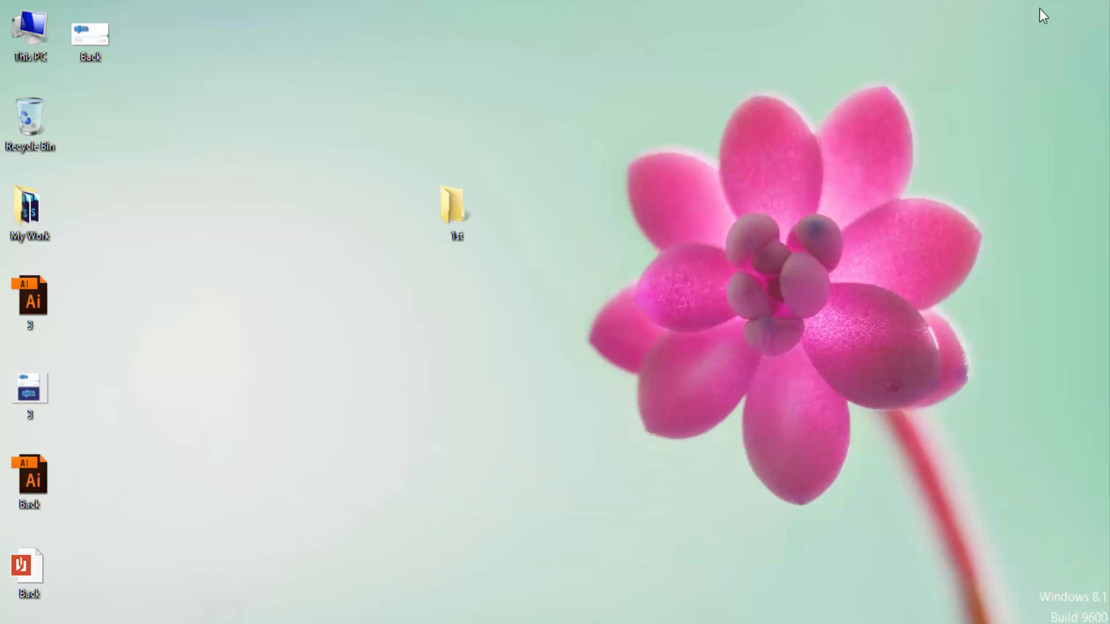
{"action": "left_click_drag", "start_coordinate": [102, 374], "coordinate": [419, 501]}
{"action": "left_click_drag", "start_coordinate": [93, 31], "coordinate": [55, 390]}
{"action": "left_click_drag", "start_coordinate": [387, 396], "coordinate": [405, 314]}
{"action": "left_click_drag", "start_coordinate": [405, 509], "coordinate": [347, 312]}
{"action": "left_click", "coordinate": [394, 449]}
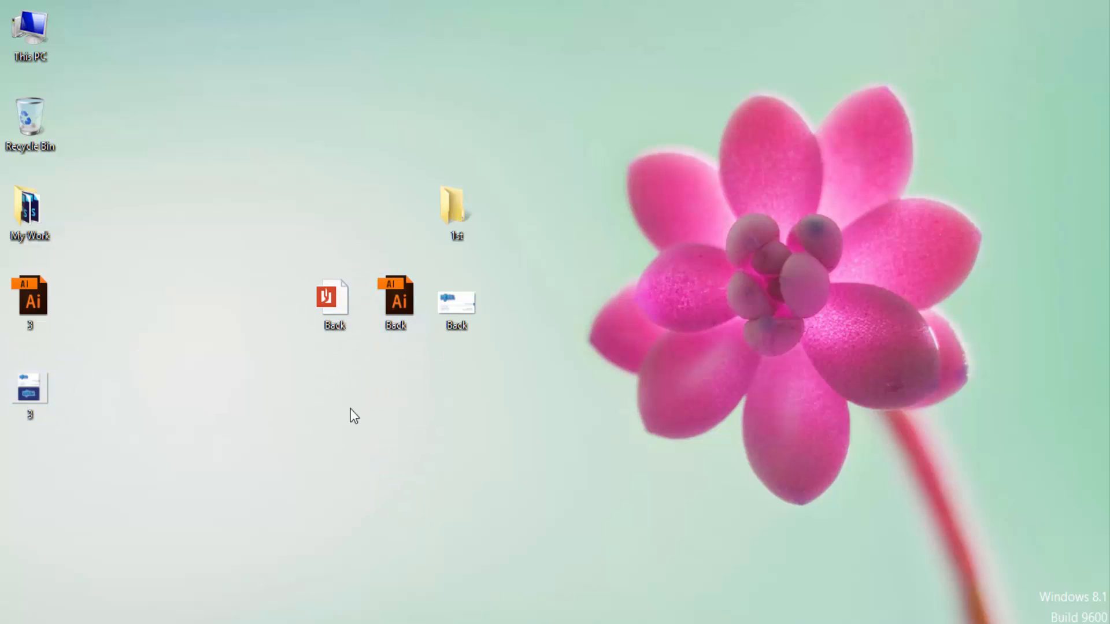
{"action": "left_click", "coordinate": [341, 310]}
Switch to Illustrator and check both card sides in the 3.ai document against the exported file, before returning to the desktop.
{"action": "left_click", "coordinate": [249, 623]}
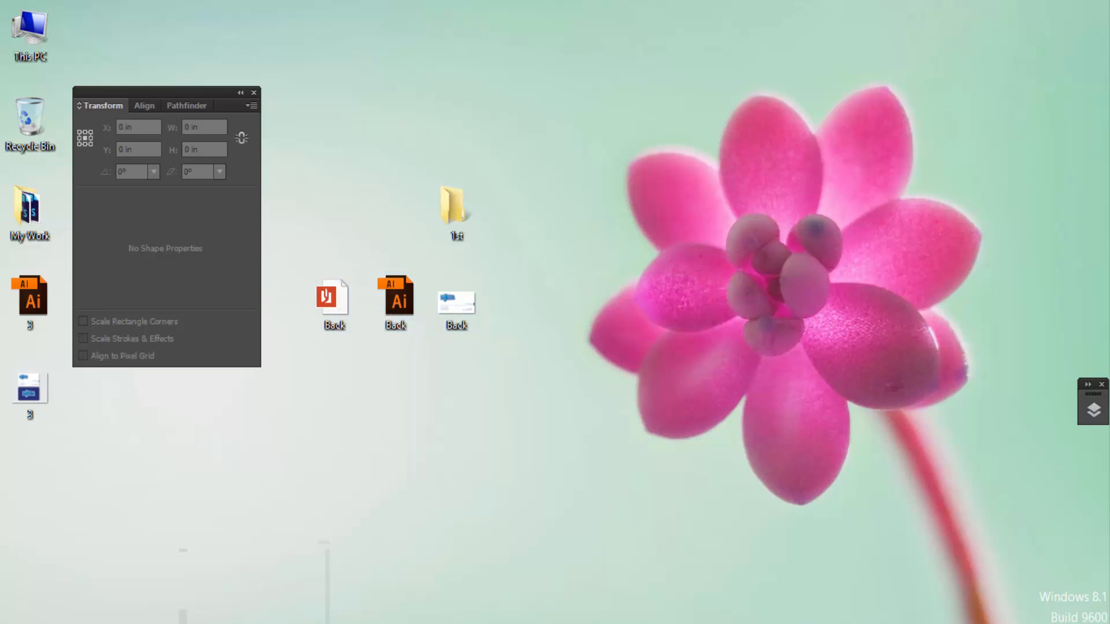
{"action": "left_click", "coordinate": [156, 61]}
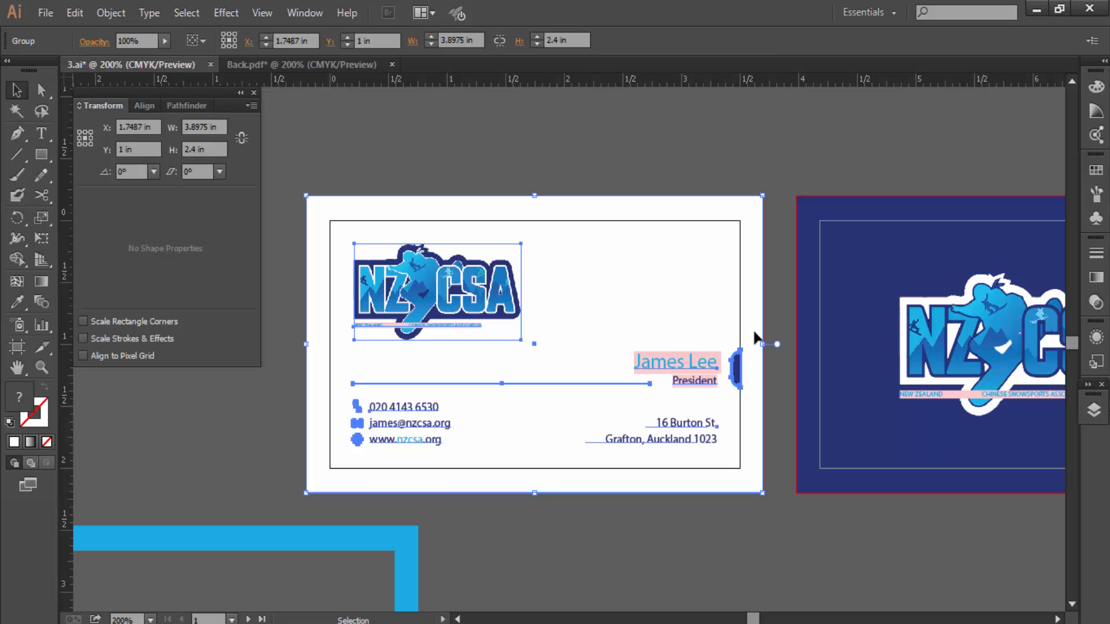
{"action": "left_click_drag", "start_coordinate": [527, 331], "coordinate": [173, 307]}
{"action": "left_click", "coordinate": [737, 233]}
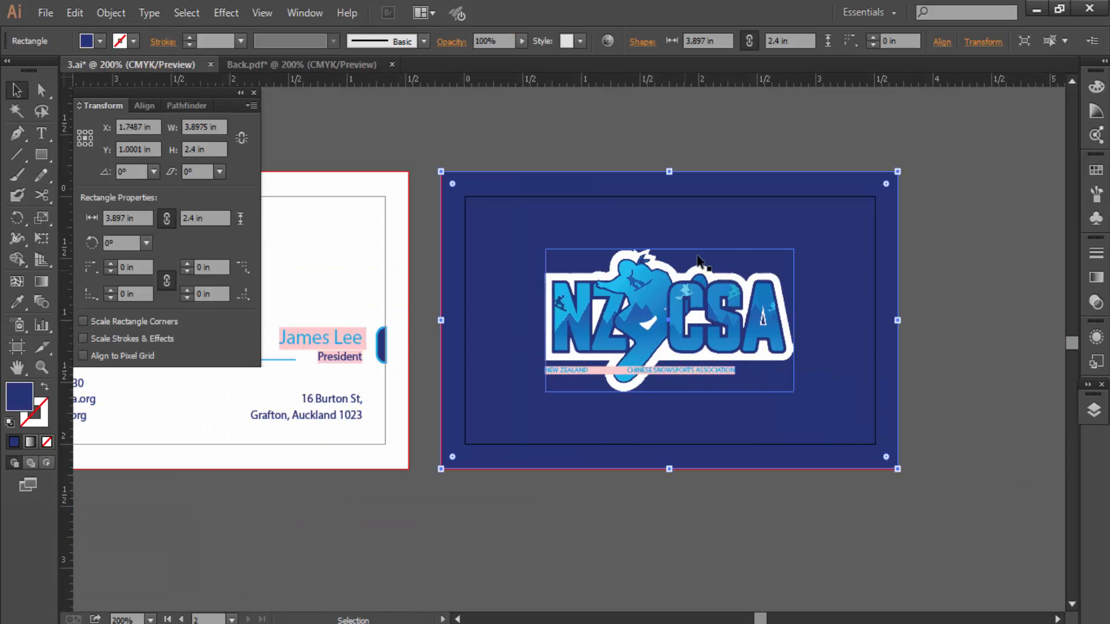
{"action": "left_click", "coordinate": [1036, 9]}
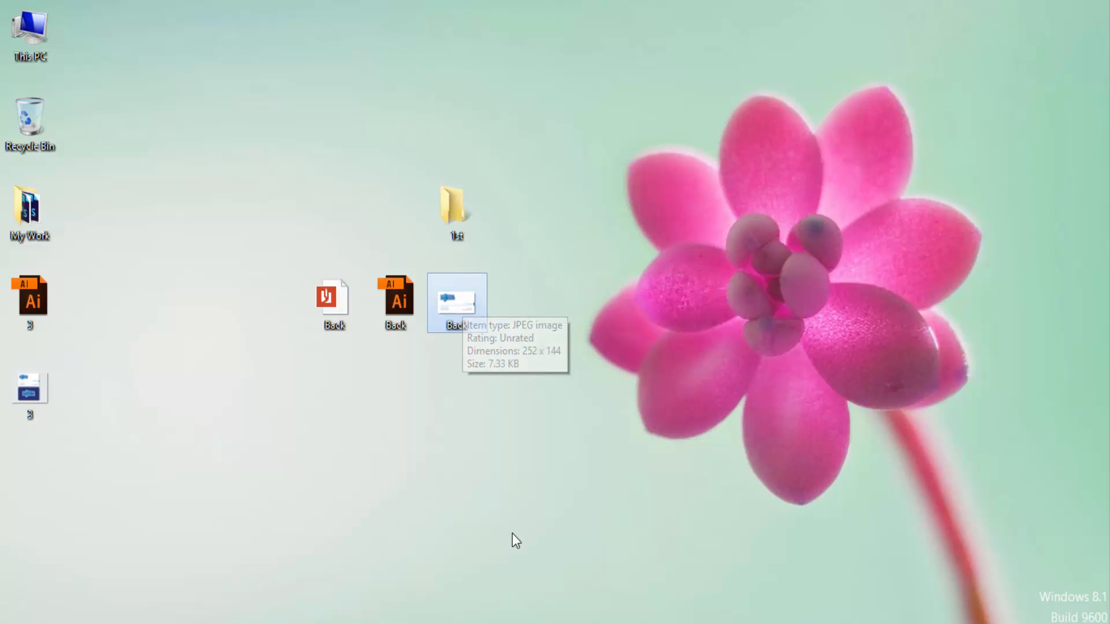
Rename the exported Back JPEG on the desktop as Front.
{"action": "right_click", "coordinate": [482, 322]}
{"action": "left_click", "coordinate": [450, 310]}
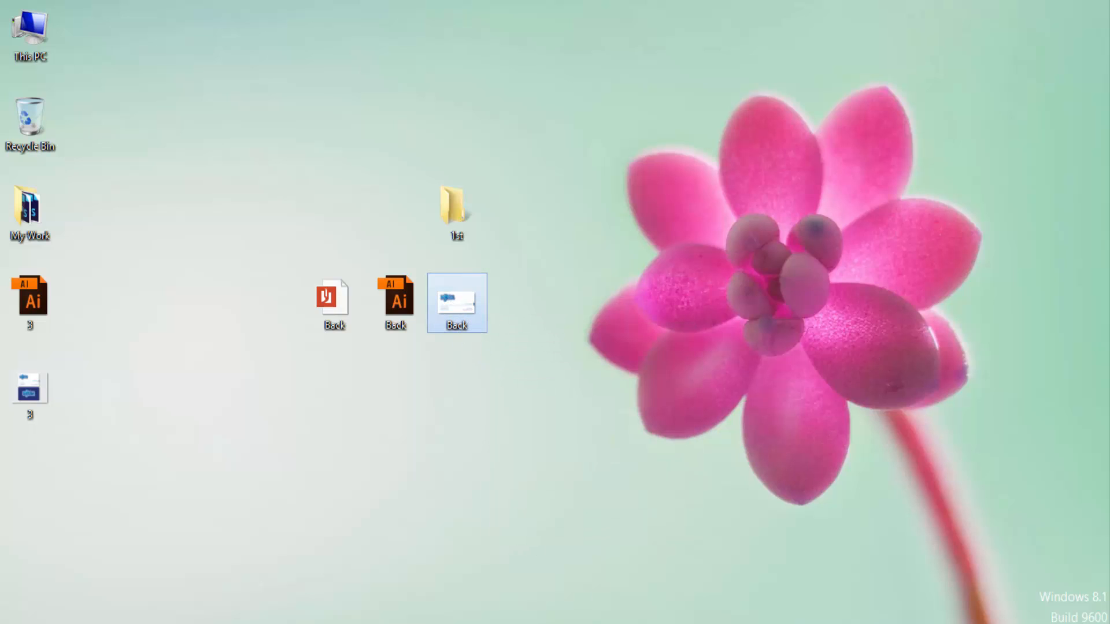
{"action": "right_click", "coordinate": [448, 330]}
{"action": "left_click", "coordinate": [520, 595]}
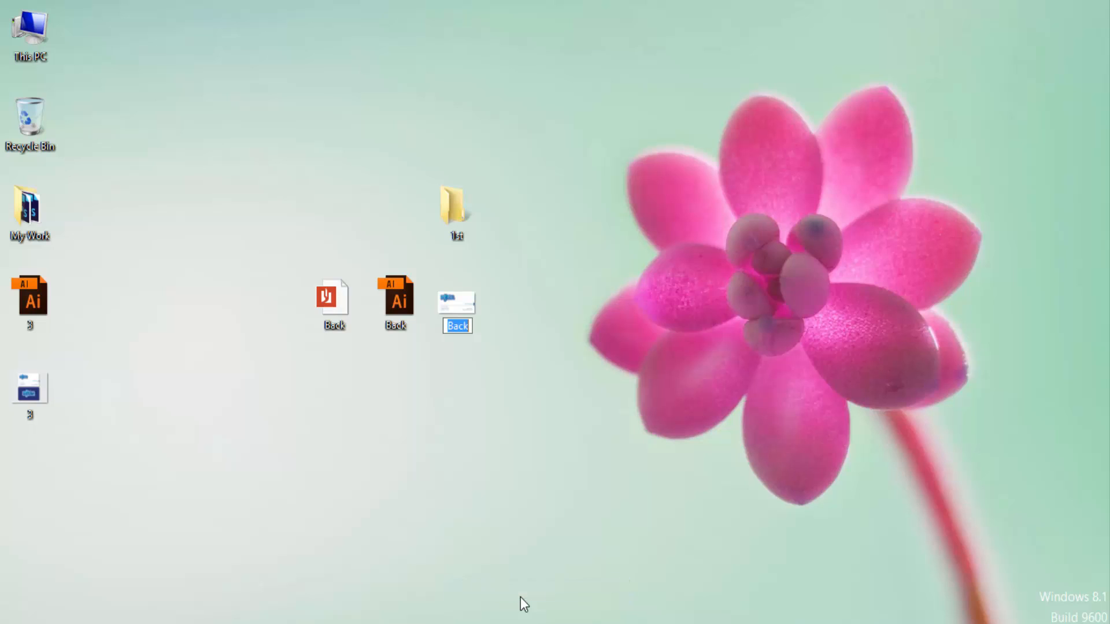
{"action": "type", "text": "Front"}
{"action": "key", "text": "Return"}
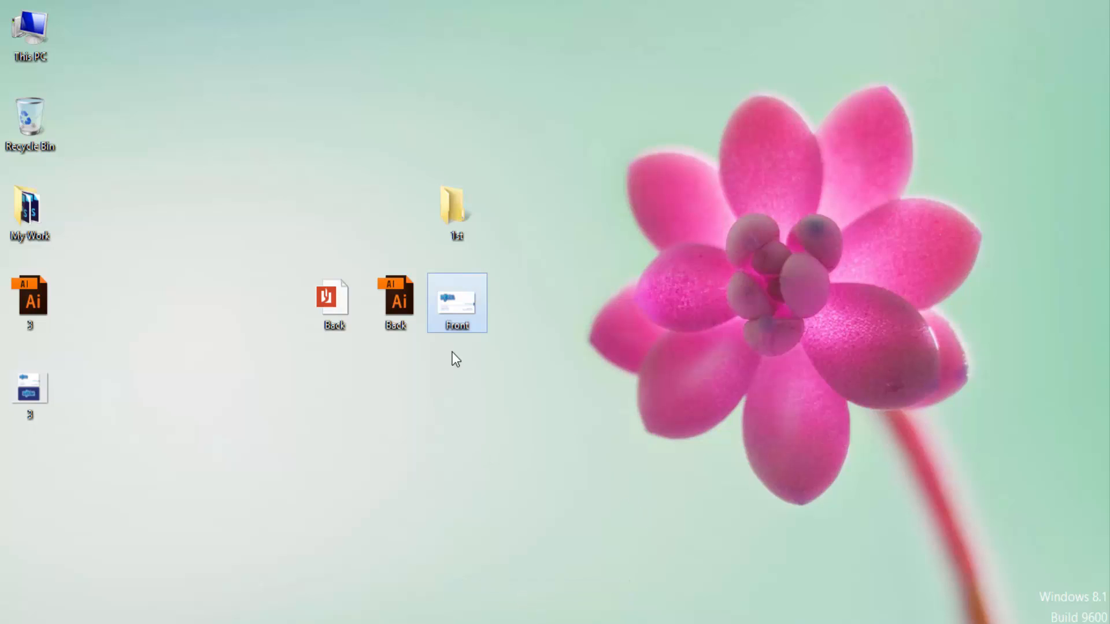
Rename the exported Back AI and PDF files on the desktop as Front as well.
{"action": "left_click", "coordinate": [456, 331]}
{"action": "key", "text": "ctrl+c"}
{"action": "left_click", "coordinate": [376, 314]}
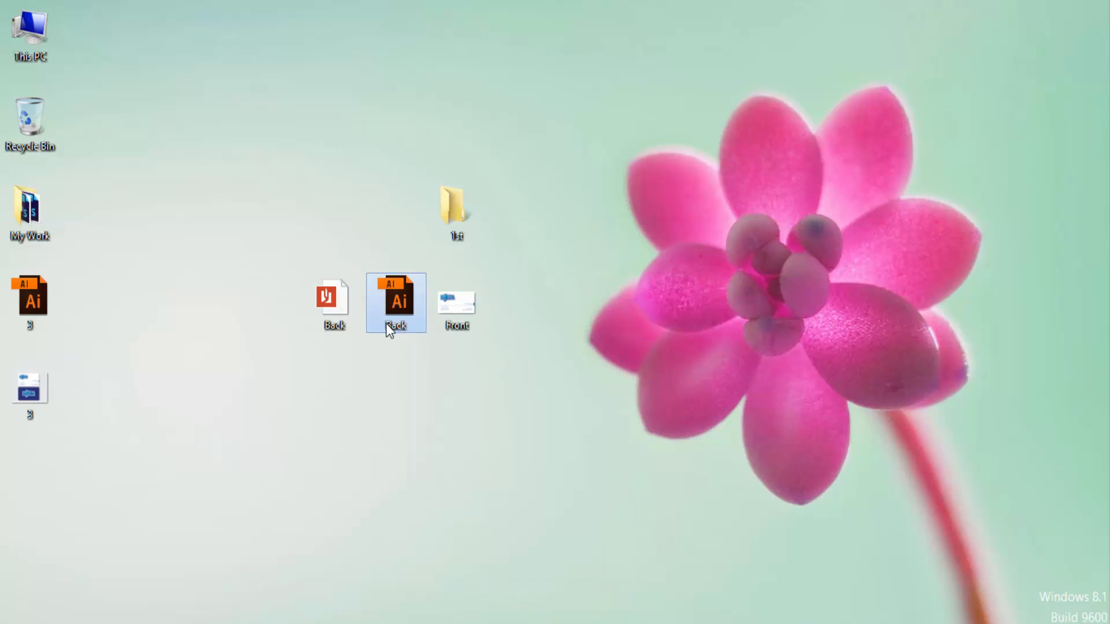
{"action": "key", "text": "F2"}
{"action": "key", "text": "ctrl+v"}
{"action": "left_click", "coordinate": [330, 320]}
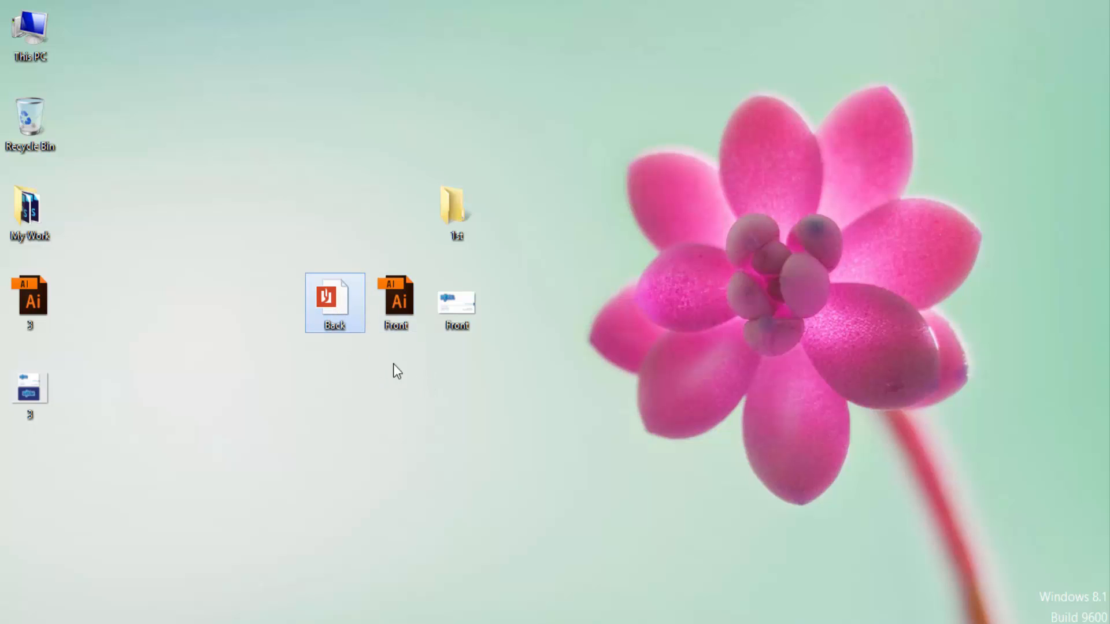
{"action": "key", "text": "F2"}
{"action": "key", "text": "ctrl+v"}
{"action": "key", "text": "Return"}
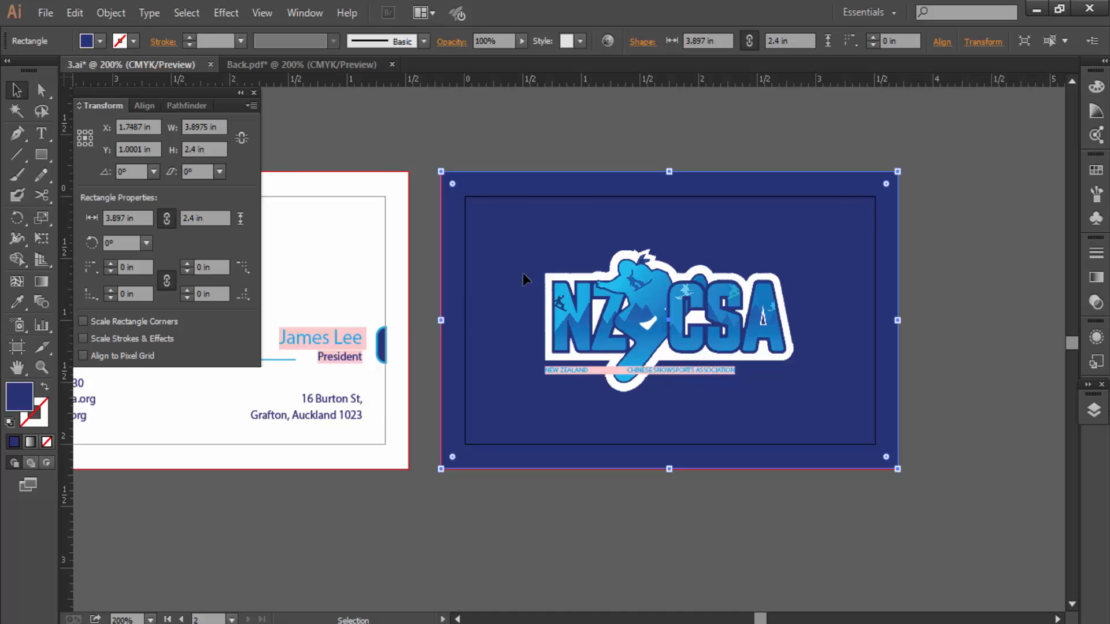
{"action": "left_click_drag", "start_coordinate": [522, 273], "coordinate": [306, 77]}
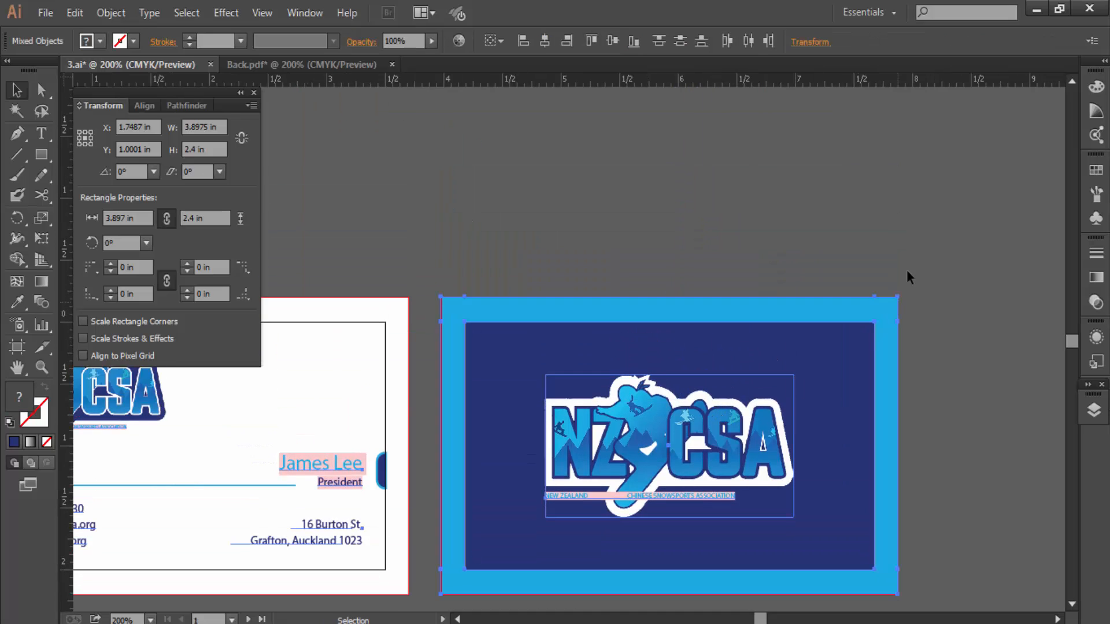
{"action": "left_click", "coordinate": [907, 286]}
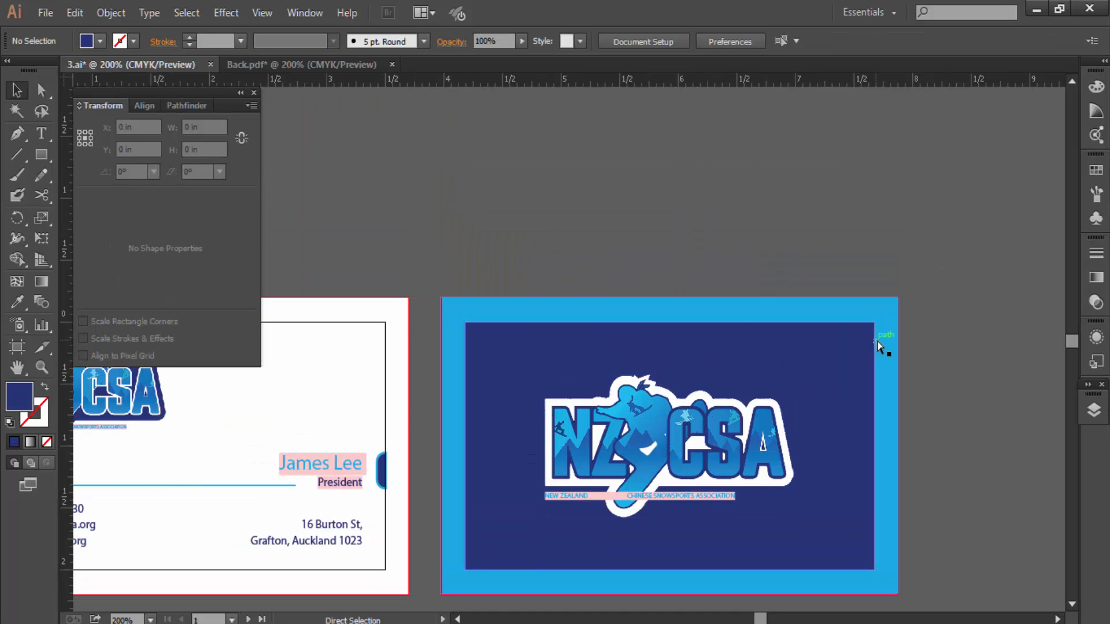
{"action": "key", "text": "ctrl+z"}
Select all the navy logo card artwork in 3.ai and bring it into the Back.pdf document beside the rounded card.
{"action": "left_click", "coordinate": [893, 369]}
{"action": "scroll", "coordinate": [424, 549], "scroll_direction": "down", "scroll_amount": 3}
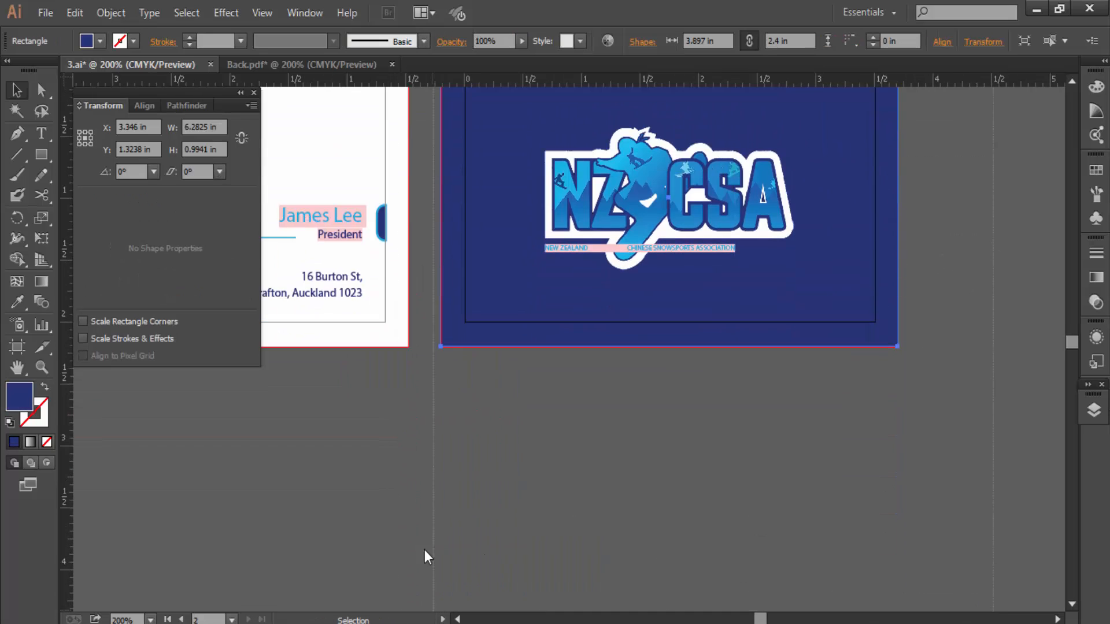
{"action": "left_click_drag", "start_coordinate": [424, 549], "coordinate": [432, 459]}
{"action": "left_click_drag", "start_coordinate": [540, 167], "coordinate": [560, 276]}
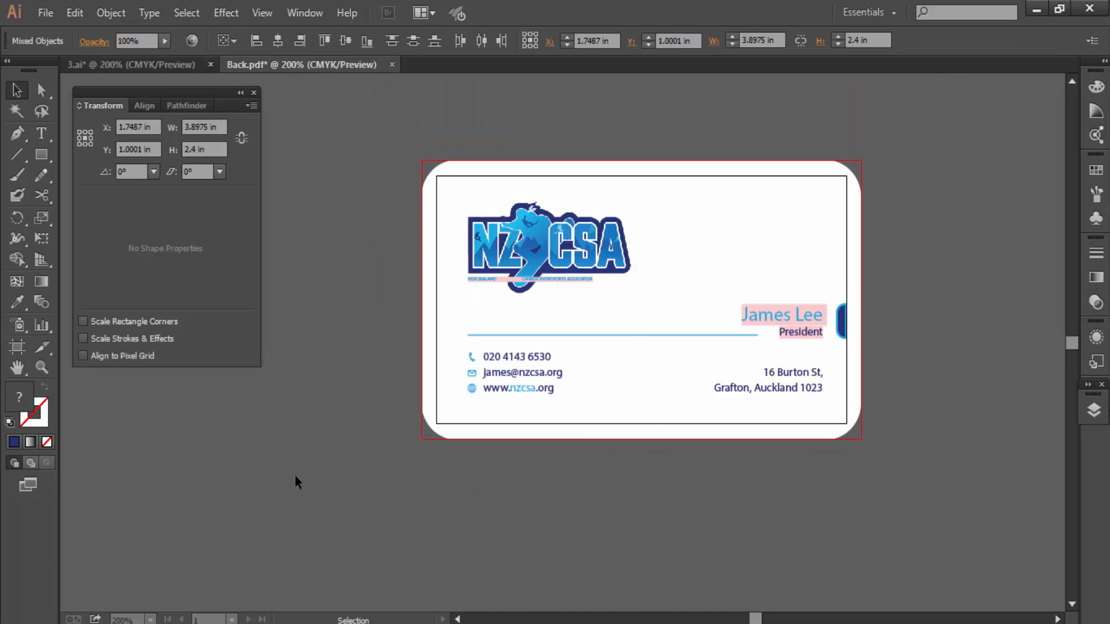
{"action": "left_click_drag", "start_coordinate": [295, 476], "coordinate": [296, 476]}
{"action": "left_click_drag", "start_coordinate": [434, 543], "coordinate": [190, 583]}
Delete the white rounded card artwork with the contact details from the Back.pdf artboard.
{"action": "left_click", "coordinate": [930, 463]}
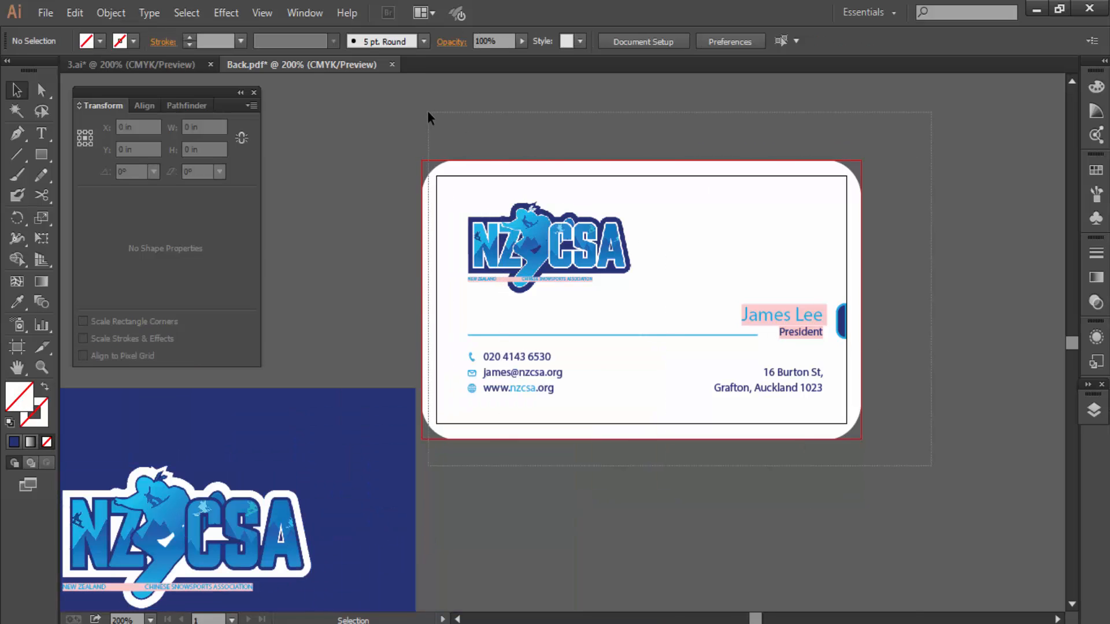
{"action": "left_click_drag", "start_coordinate": [427, 112], "coordinate": [428, 113]}
{"action": "key", "text": "Delete"}
Select the whole navy logo card and move it onto the artboard, lining its trim frame up inside the artboard's bleed.
{"action": "left_click_drag", "start_coordinate": [491, 525], "coordinate": [75, 604]}
{"action": "left_click_drag", "start_coordinate": [212, 416], "coordinate": [662, 193]}
{"action": "left_click_drag", "start_coordinate": [713, 397], "coordinate": [608, 607]}
{"action": "left_click_drag", "start_coordinate": [795, 415], "coordinate": [826, 229]}
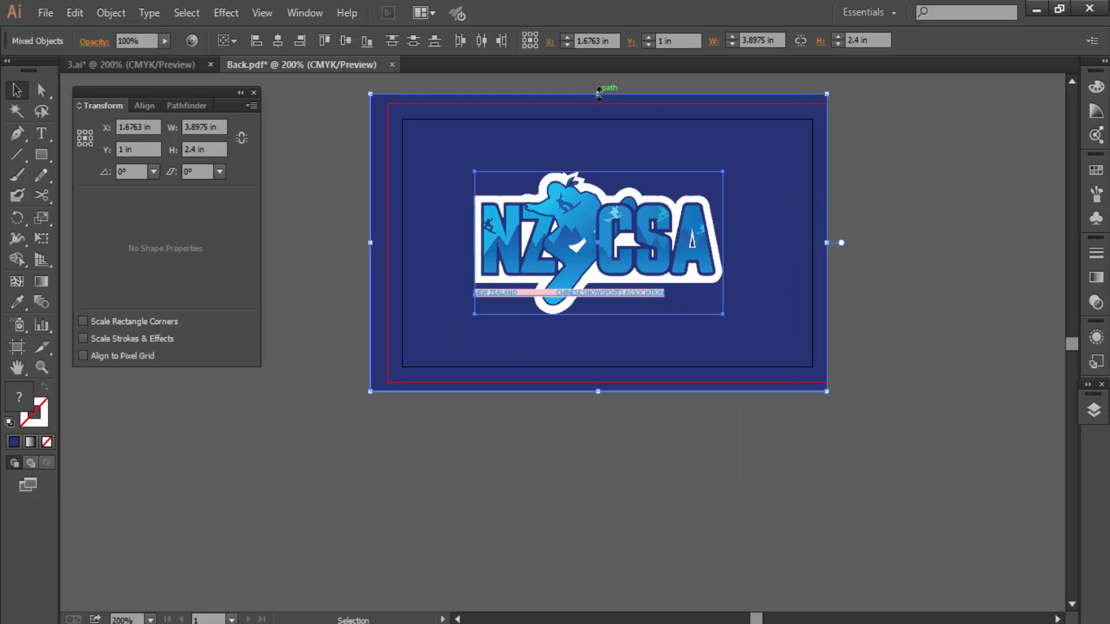
{"action": "left_click_drag", "start_coordinate": [598, 93], "coordinate": [598, 106]}
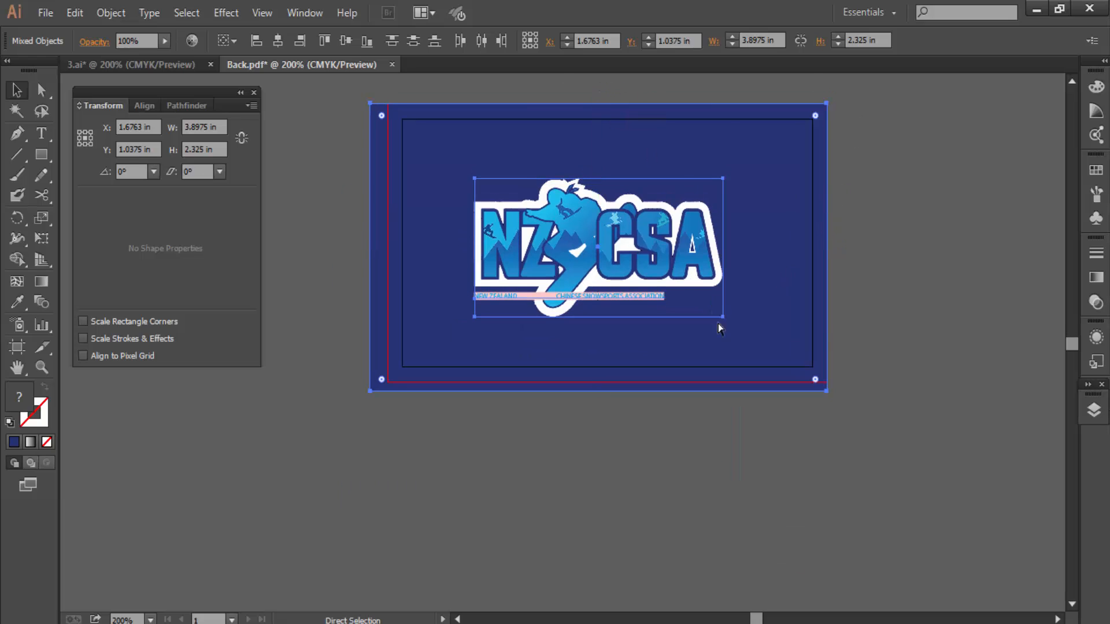
{"action": "key", "text": "ctrl+z"}
{"action": "left_click", "coordinate": [892, 230]}
Resize only the navy background rectangle to the red bleed lines, about 3.738 by 2.261 in.
{"action": "left_click", "coordinate": [747, 99]}
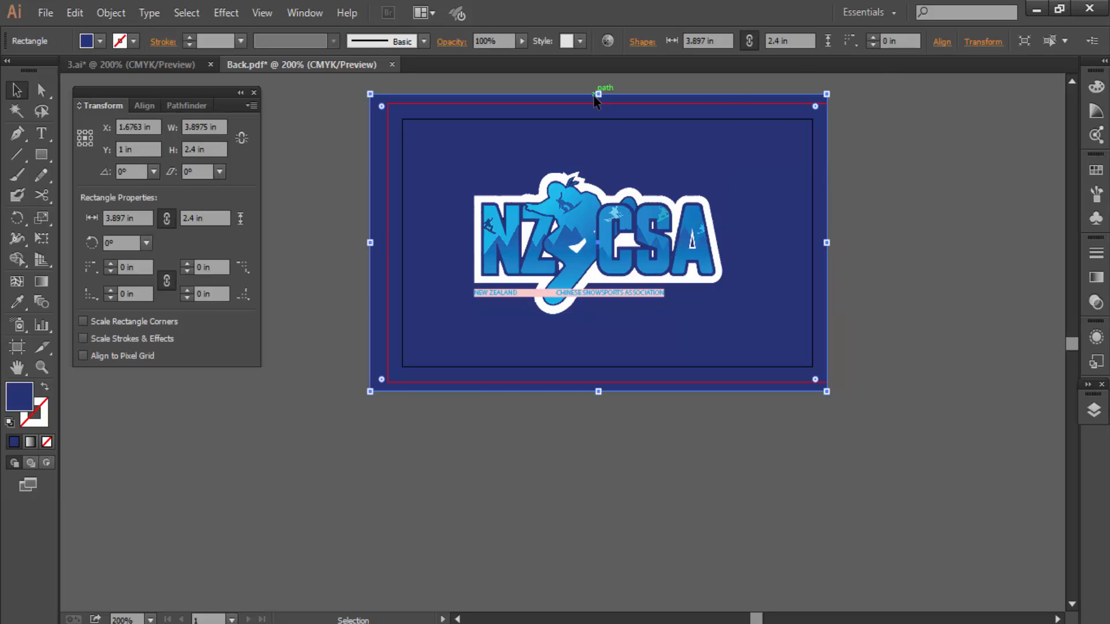
{"action": "left_click_drag", "start_coordinate": [598, 94], "coordinate": [599, 104]}
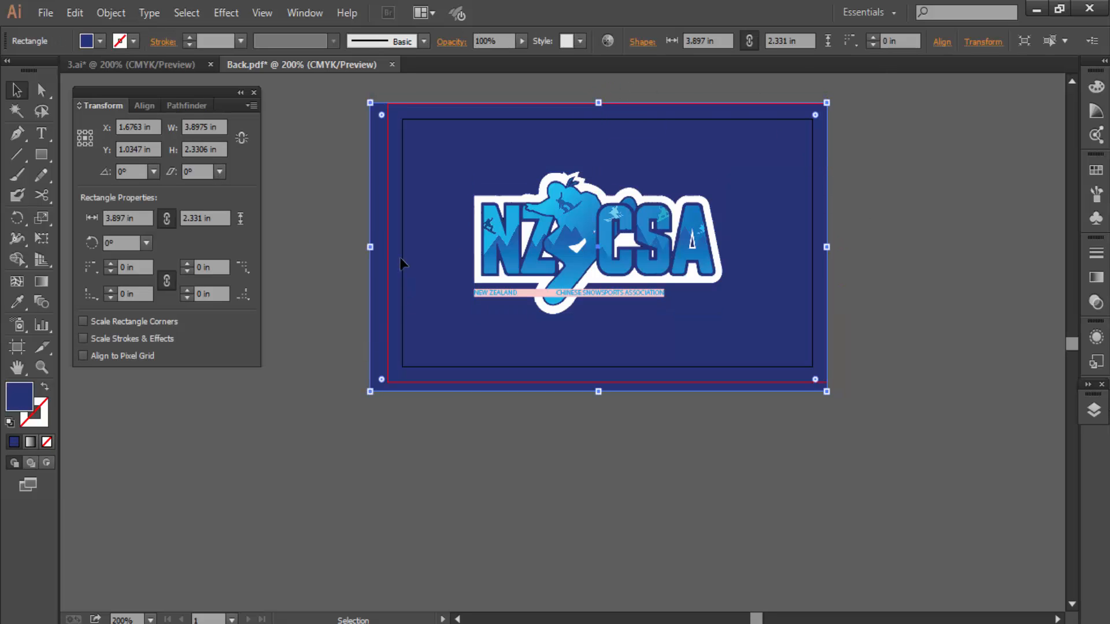
{"action": "left_click_drag", "start_coordinate": [370, 247], "coordinate": [387, 249]}
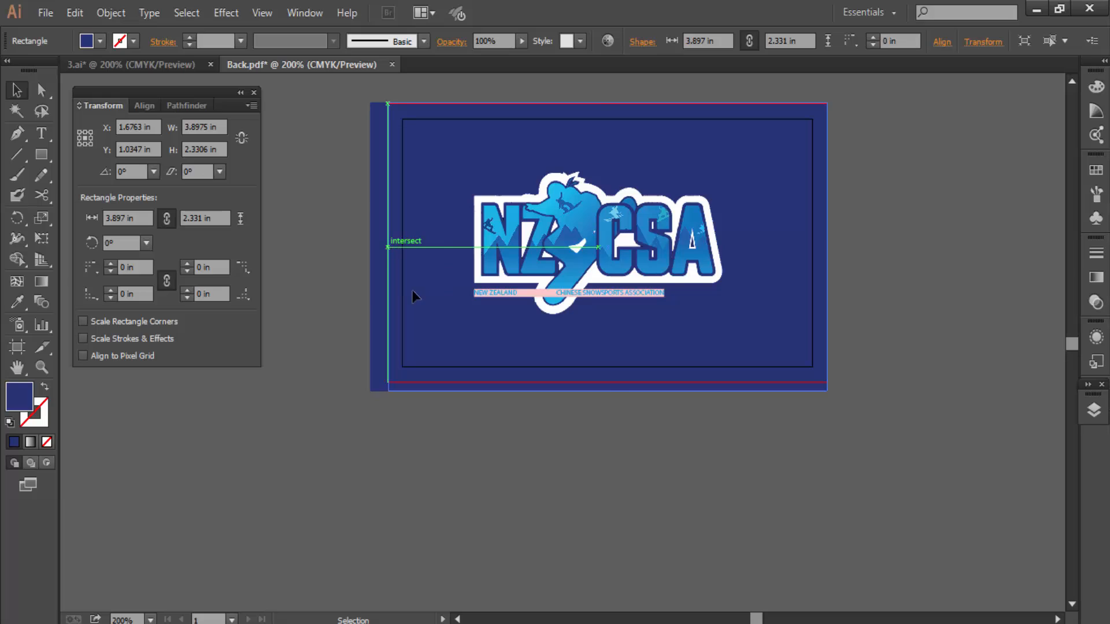
{"action": "mouse_move", "coordinate": [610, 391]}
{"action": "left_mouse_down"}
{"action": "mouse_move", "coordinate": [610, 366]}
{"action": "mouse_move", "coordinate": [616, 390]}
{"action": "left_mouse_up"}
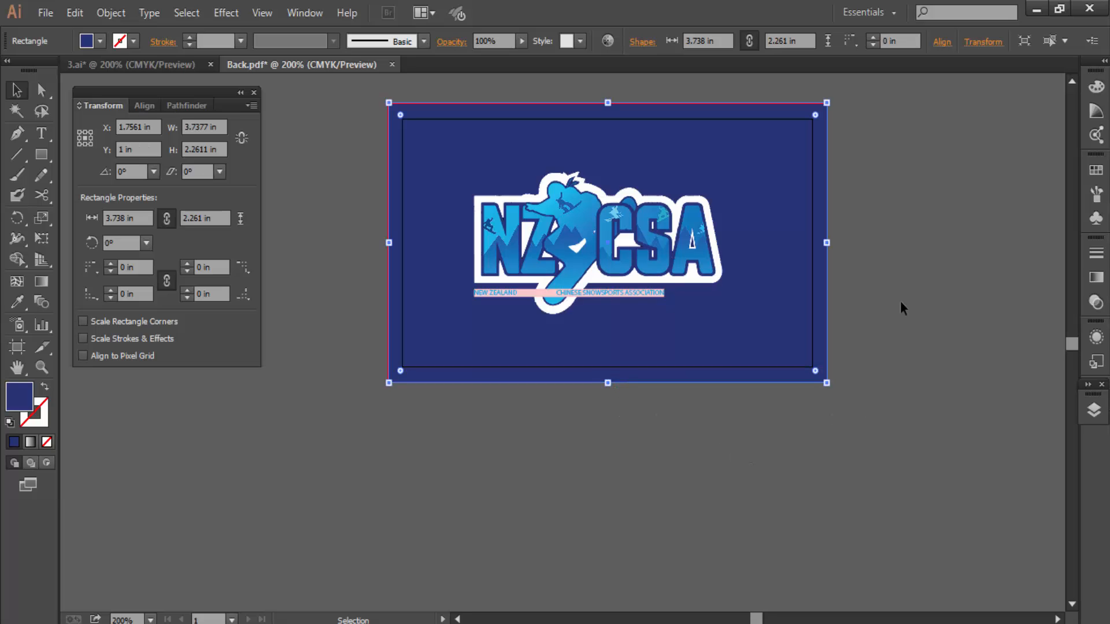
{"action": "left_click_drag", "start_coordinate": [903, 255], "coordinate": [855, 362]}
{"action": "left_click", "coordinate": [864, 344]}
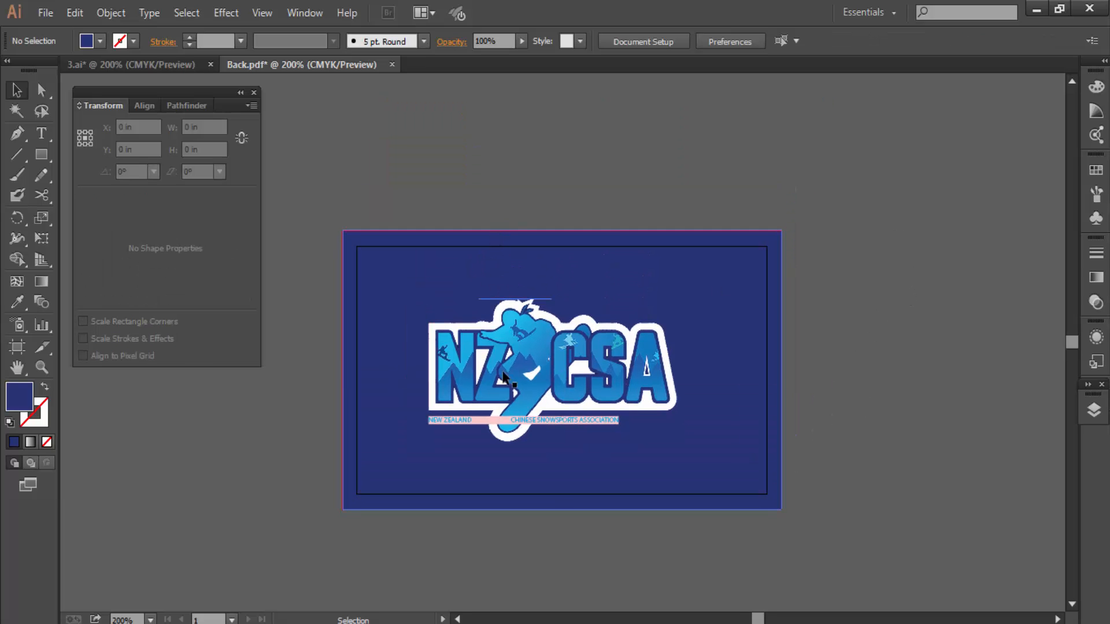
{"action": "left_click", "coordinate": [756, 296]}
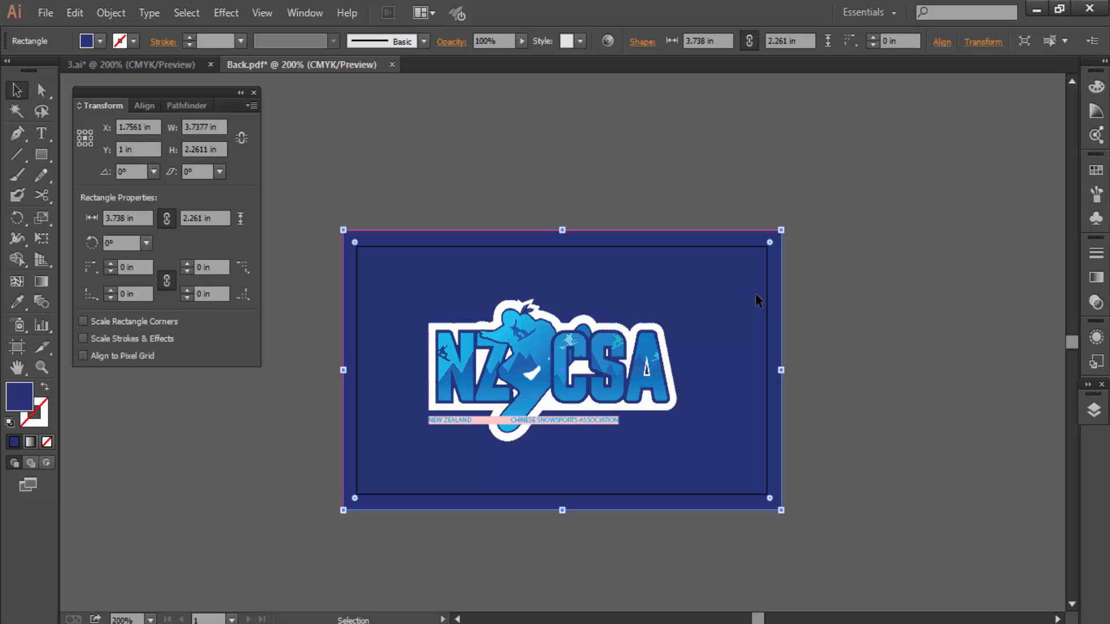
{"action": "left_click", "coordinate": [334, 315]}
Draw a rectangle about 3.738 by 2.261 in covering the navy card to its bleed, and round all its corners to 0.3 in.
{"action": "left_click", "coordinate": [41, 154]}
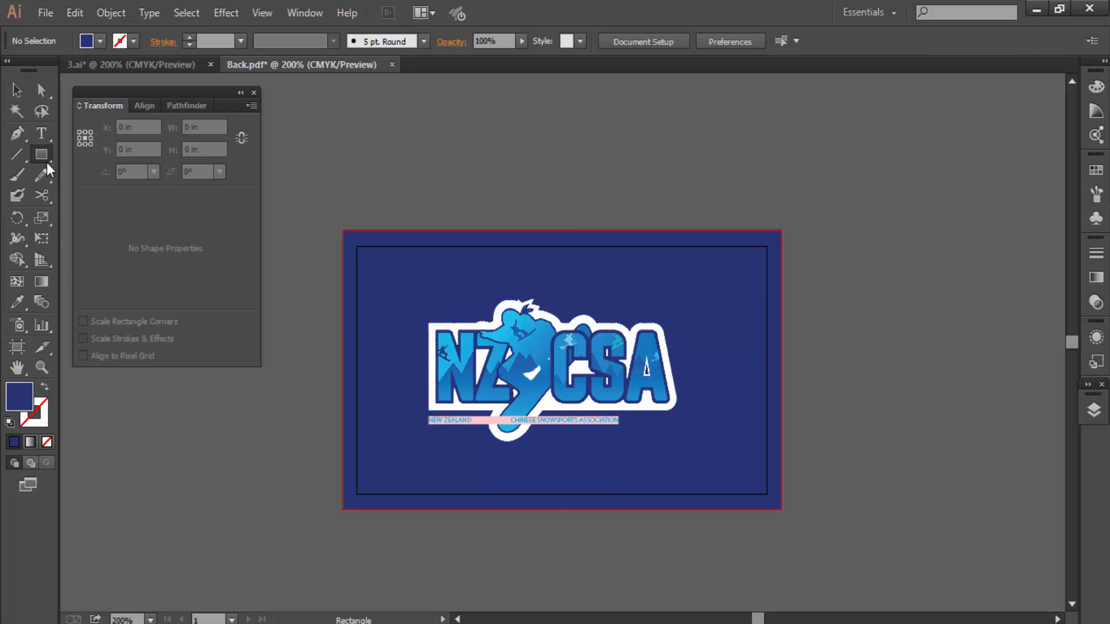
{"action": "left_click_drag", "start_coordinate": [341, 231], "coordinate": [781, 509]}
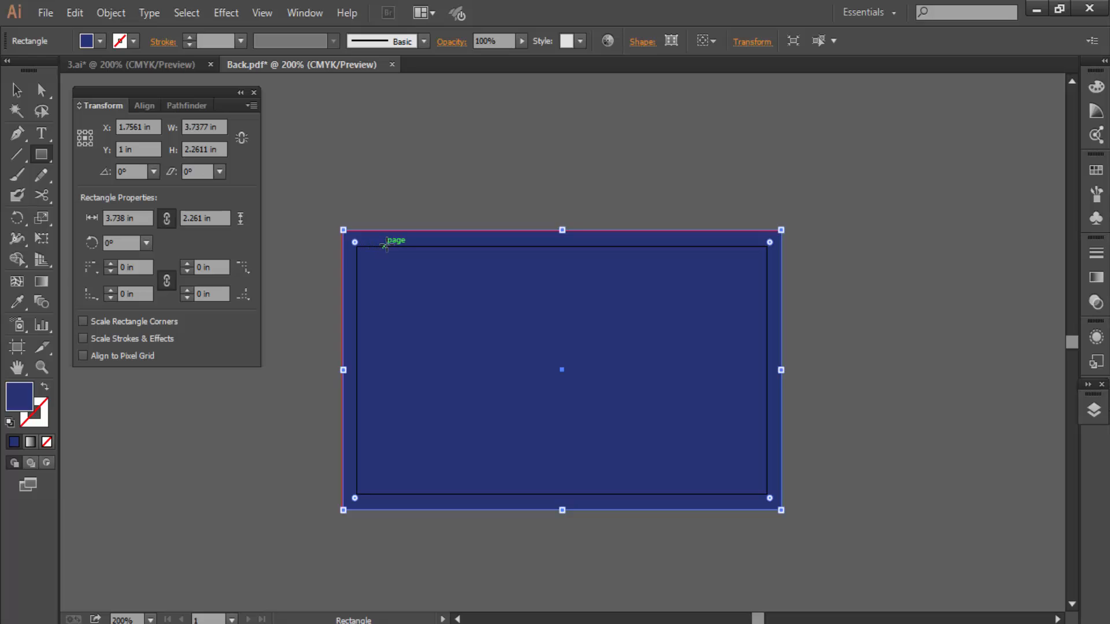
{"action": "left_click", "coordinate": [16, 90]}
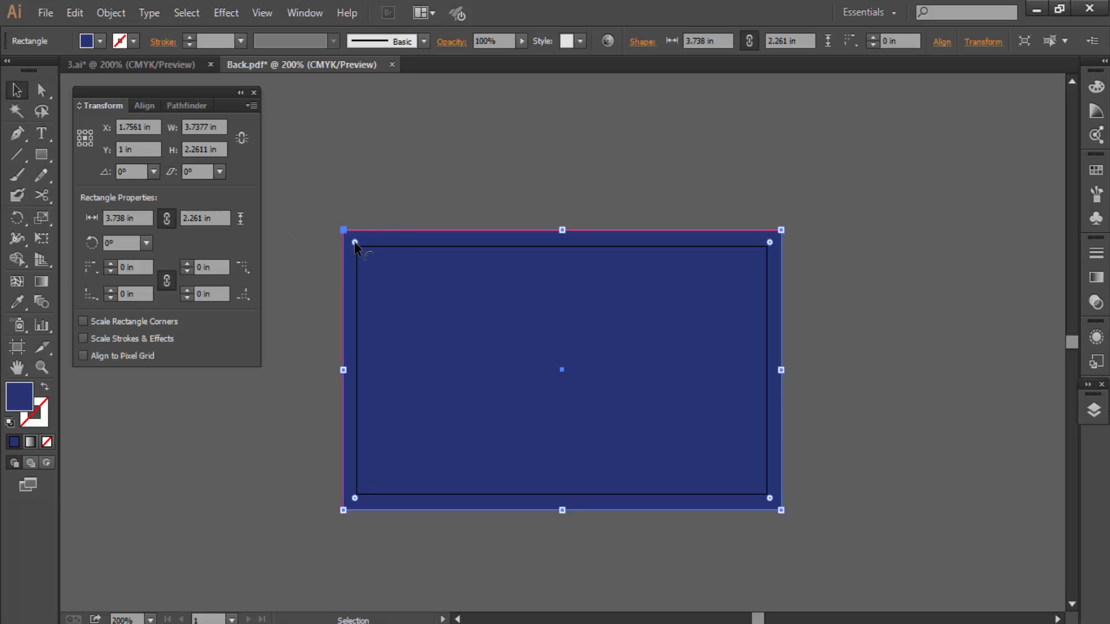
{"action": "left_click_drag", "start_coordinate": [354, 243], "coordinate": [373, 273]}
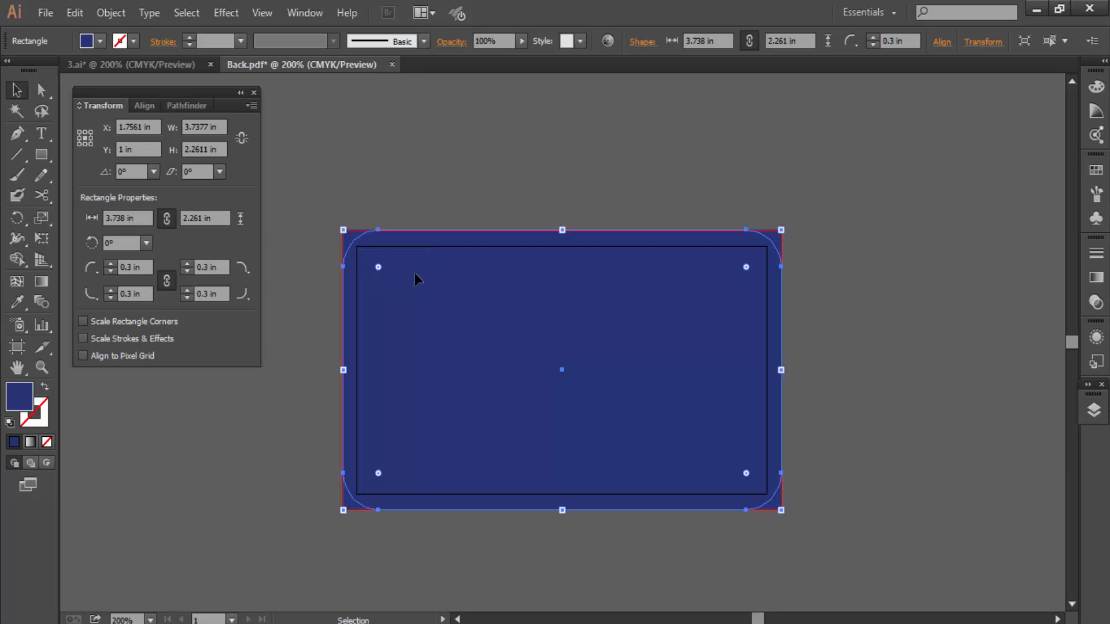
Set the rounded rectangle's fill to none and make it a clipping mask for all the navy card artwork.
{"action": "left_click", "coordinate": [99, 41]}
{"action": "left_click", "coordinate": [10, 70]}
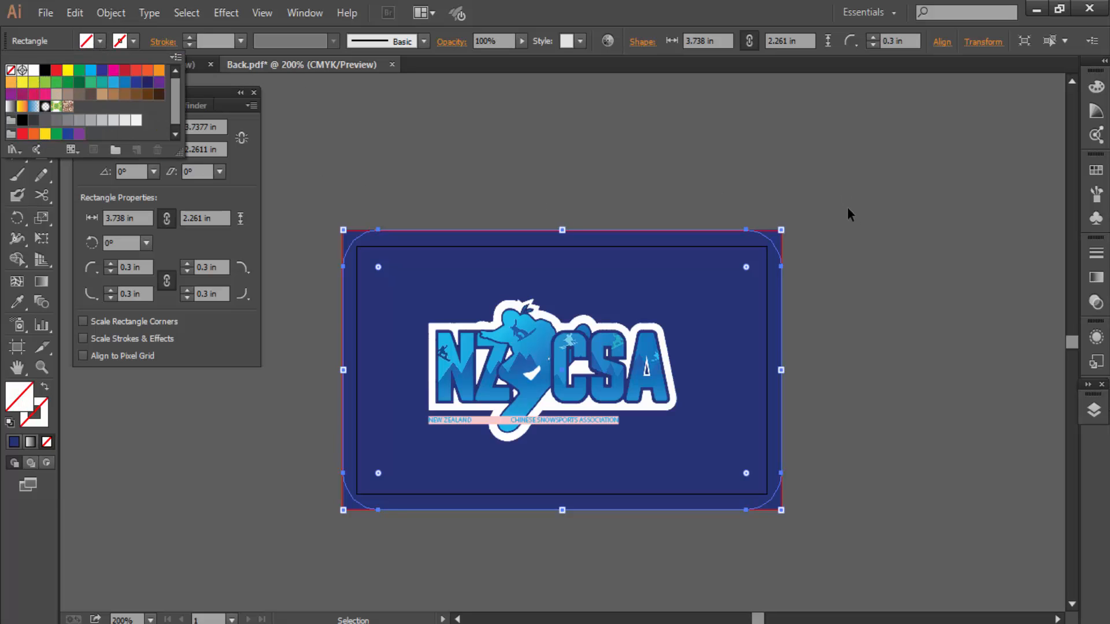
{"action": "left_click", "coordinate": [888, 179]}
{"action": "left_click_drag", "start_coordinate": [889, 179], "coordinate": [265, 563]}
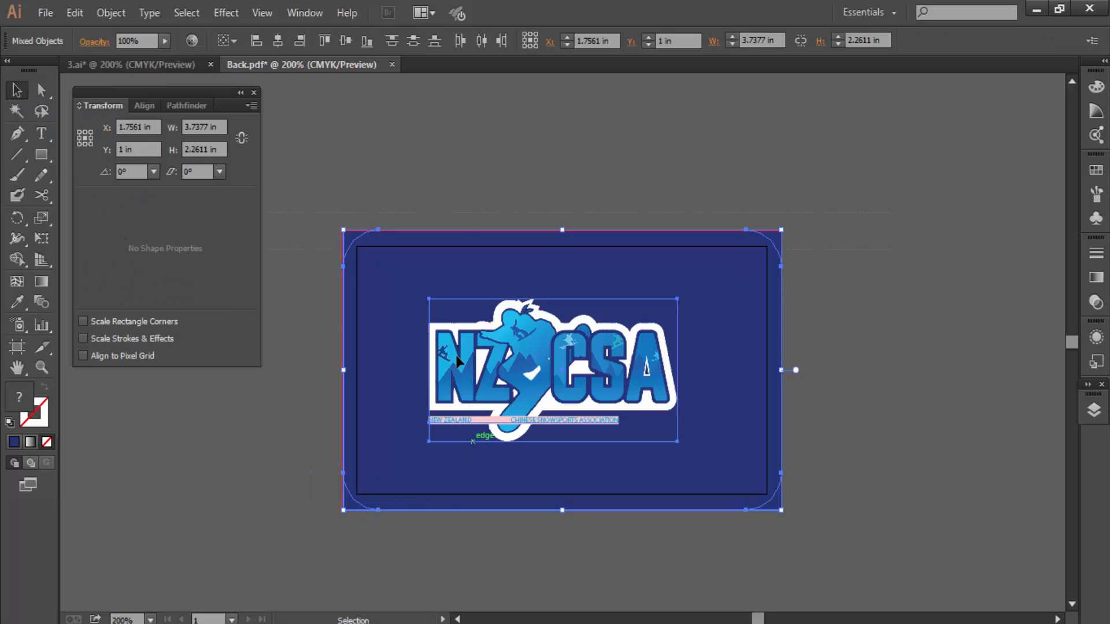
{"action": "right_click", "coordinate": [444, 309]}
{"action": "left_click", "coordinate": [489, 411]}
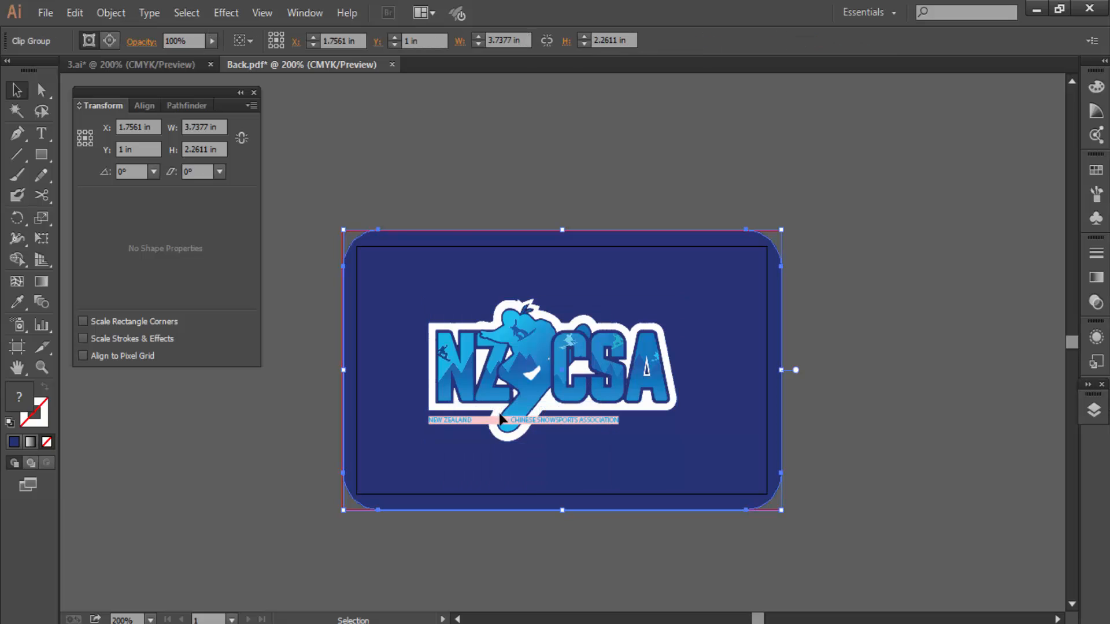
{"action": "left_click", "coordinate": [896, 327]}
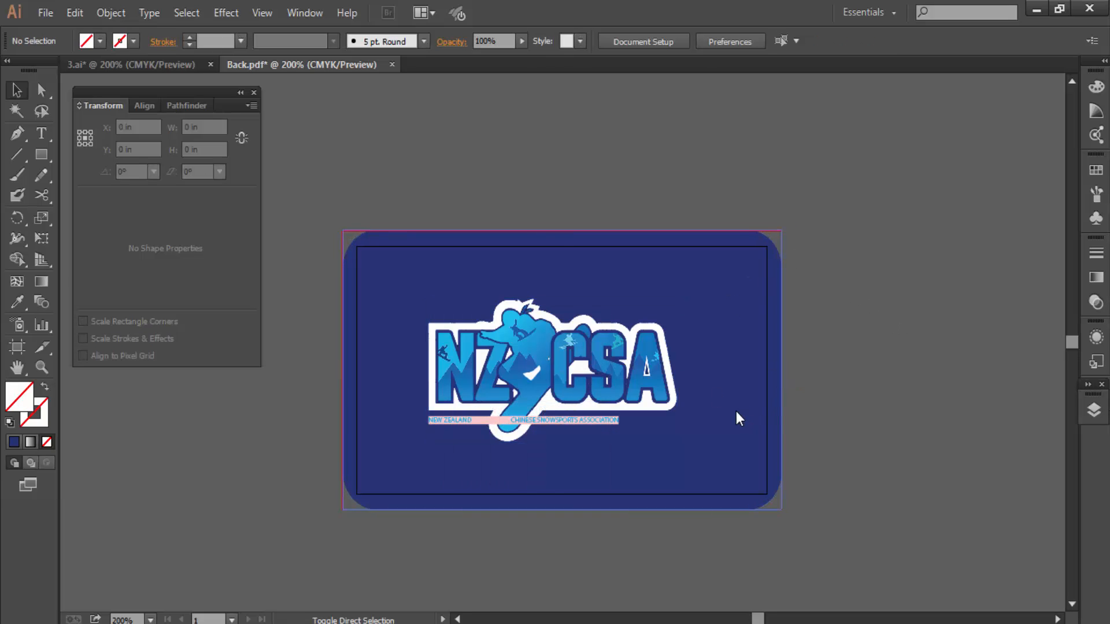
Save the rounded navy card as the Adobe Illustrator file Back on the Desktop, using the Illustrator CC version.
{"action": "key", "text": "ctrl+shift+s"}
{"action": "left_click", "coordinate": [181, 345]}
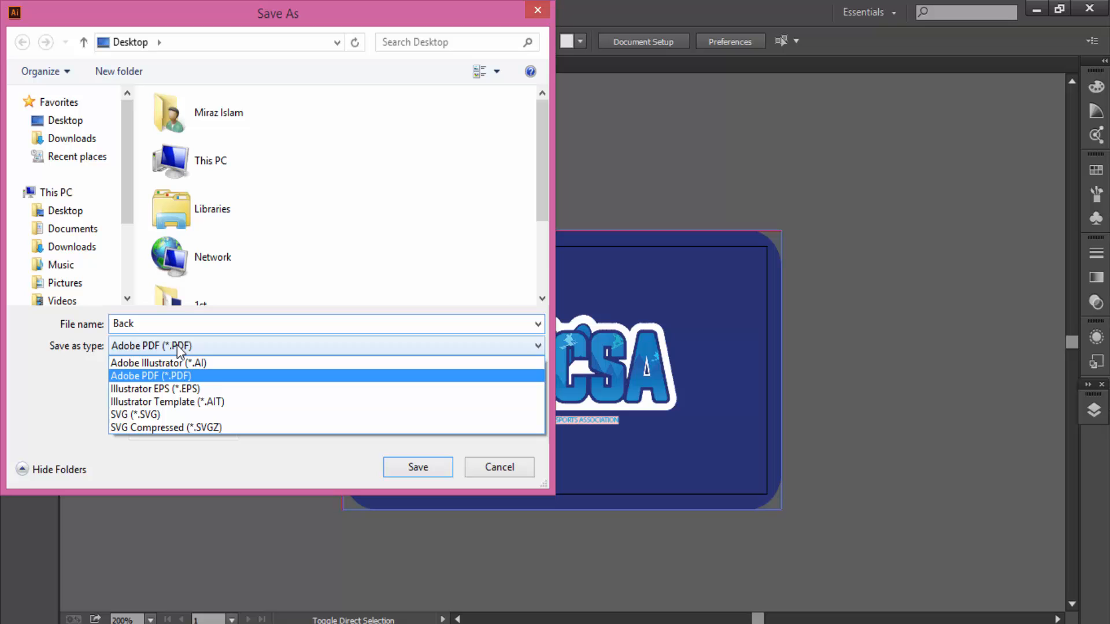
{"action": "left_click", "coordinate": [153, 362]}
{"action": "left_click", "coordinate": [421, 472]}
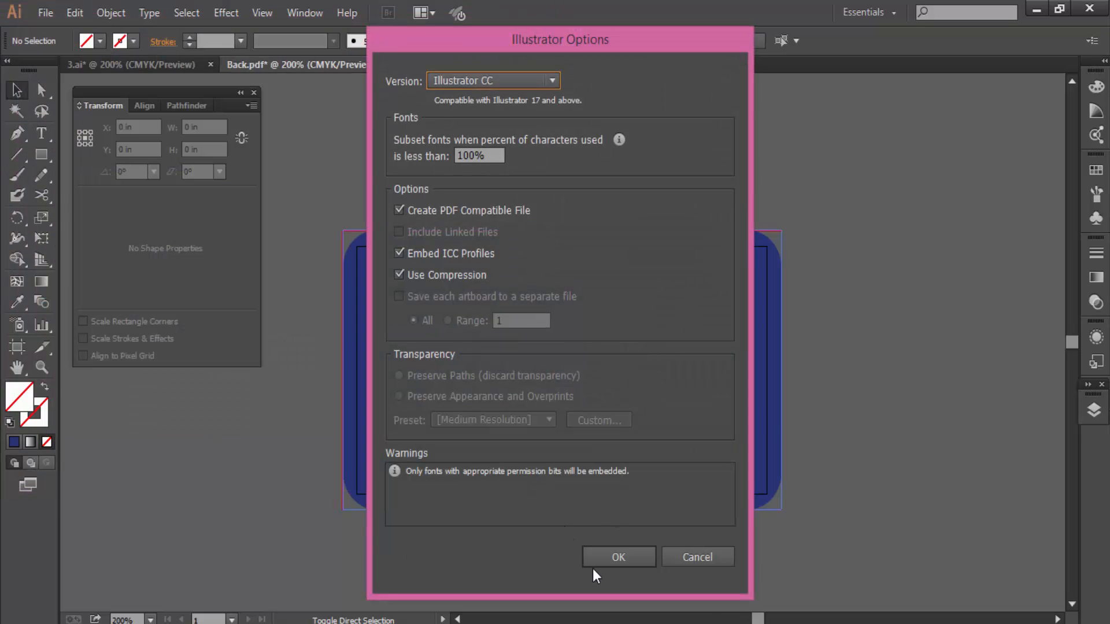
{"action": "left_click", "coordinate": [599, 562]}
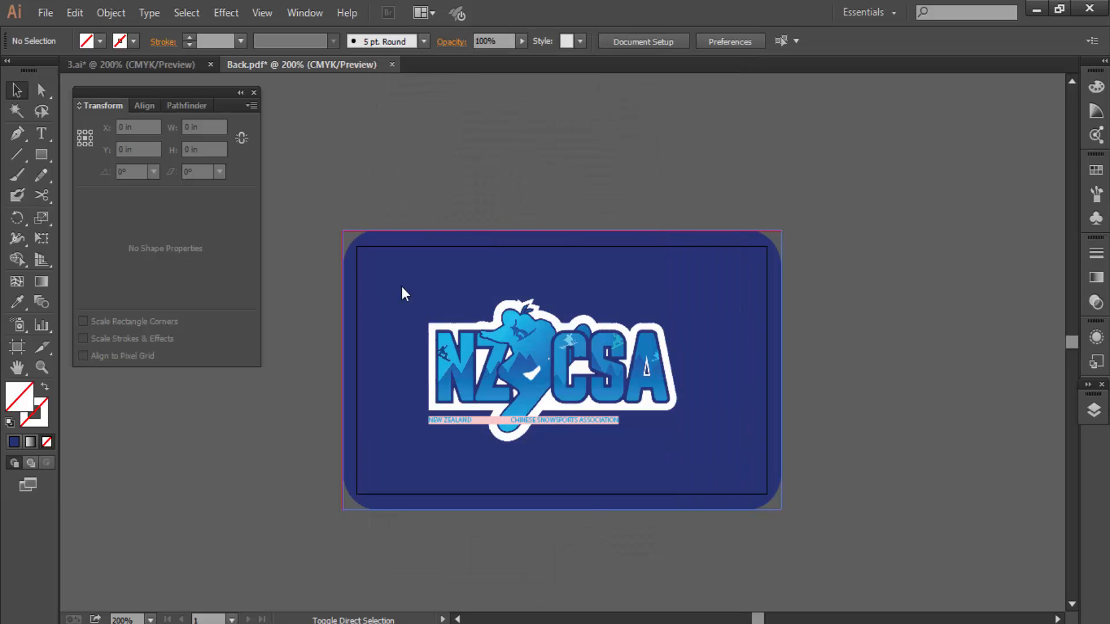
Save the navy card as the Adobe PDF file Back on the Desktop.
{"action": "key", "text": "ctrl+shift+s"}
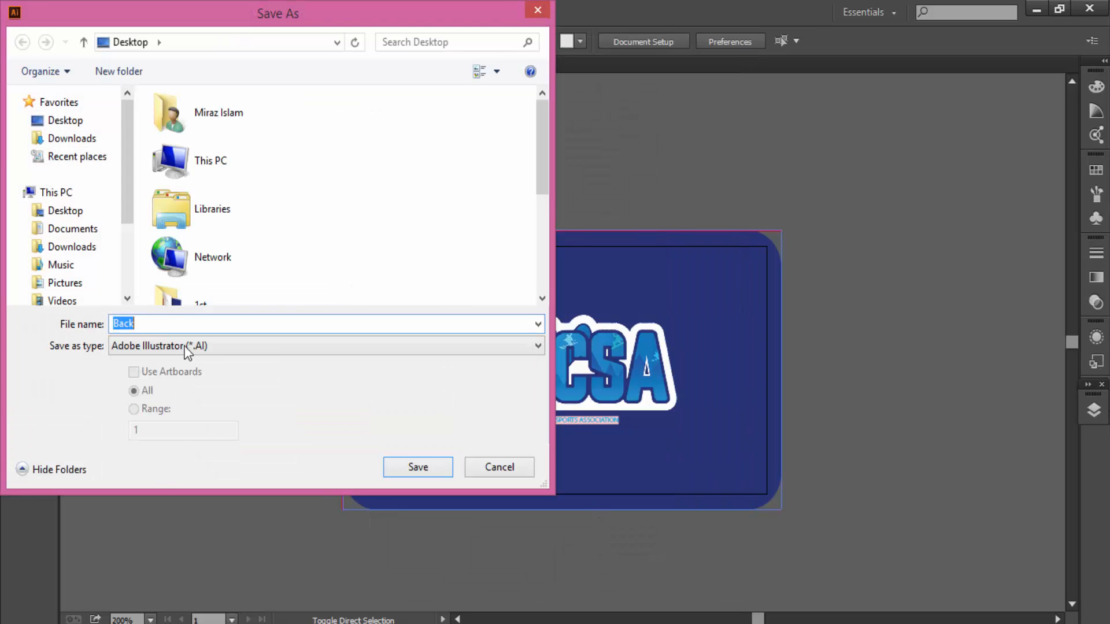
{"action": "left_click", "coordinate": [186, 351]}
{"action": "left_click", "coordinate": [174, 374]}
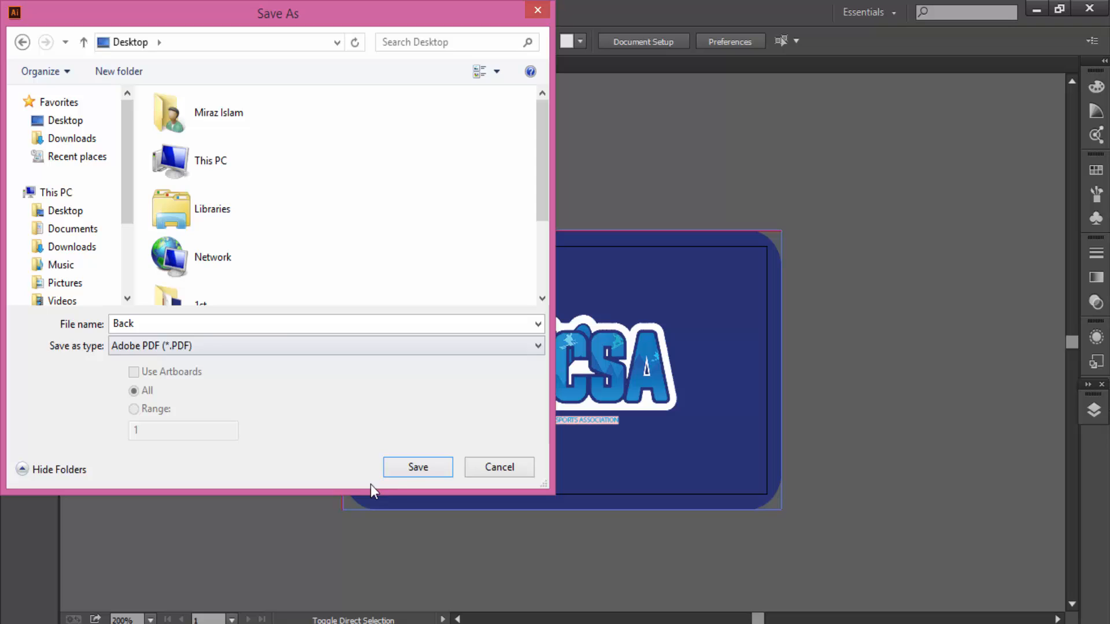
{"action": "left_click", "coordinate": [418, 467]}
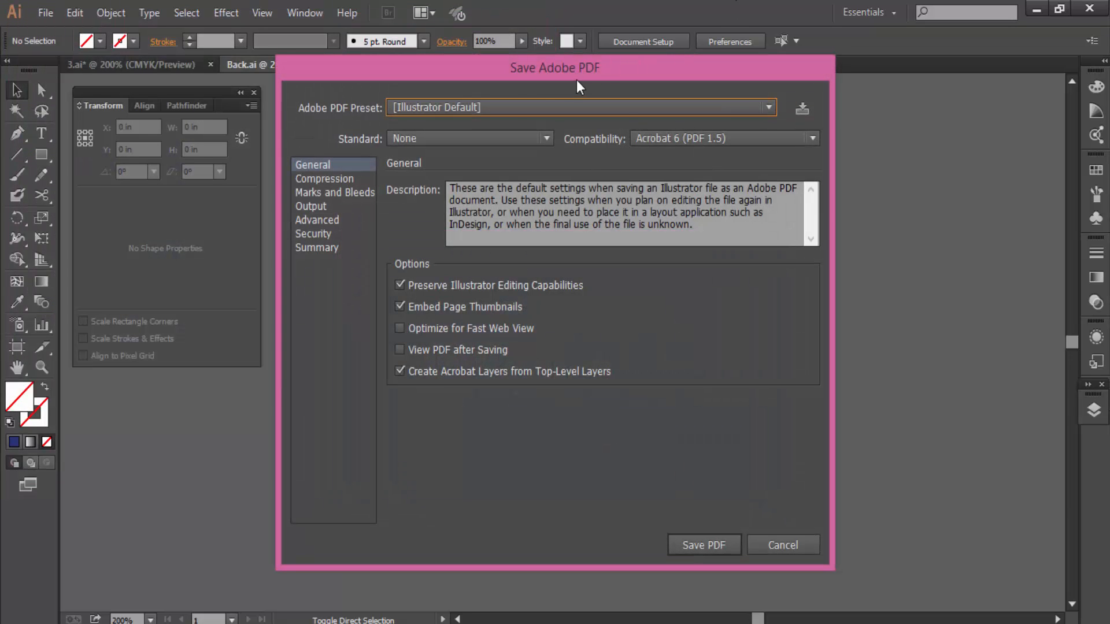
{"action": "left_click", "coordinate": [489, 107]}
{"action": "left_click", "coordinate": [441, 244]}
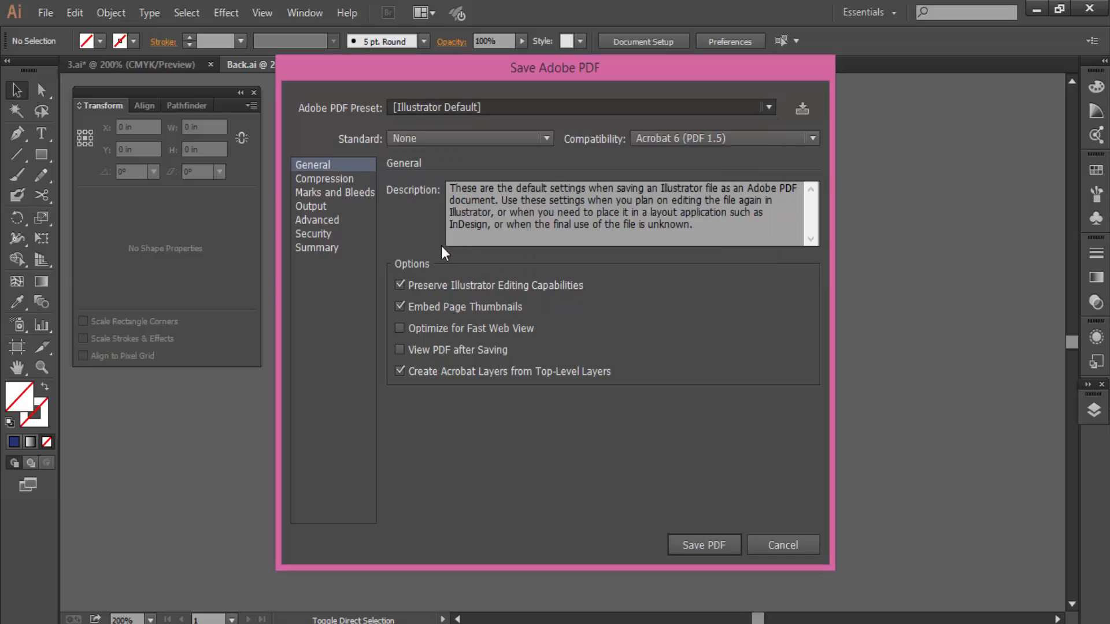
{"action": "left_click", "coordinate": [715, 543]}
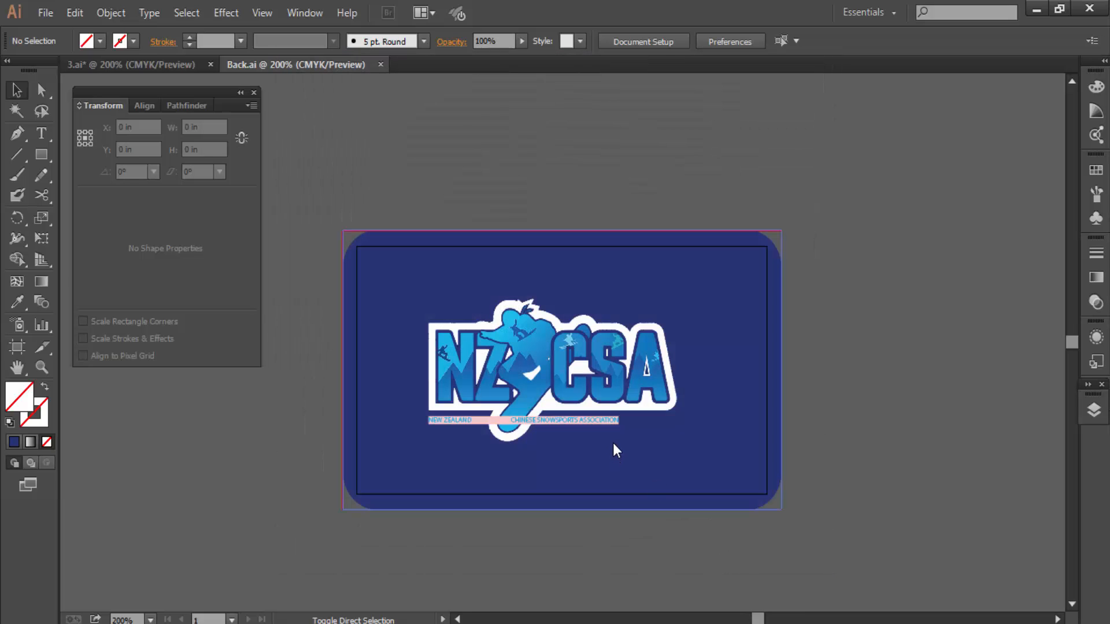
Export the navy card for web as a high-quality JPEG at 60% named Back on the Desktop.
{"action": "key", "text": "ctrl+alt+shift+s"}
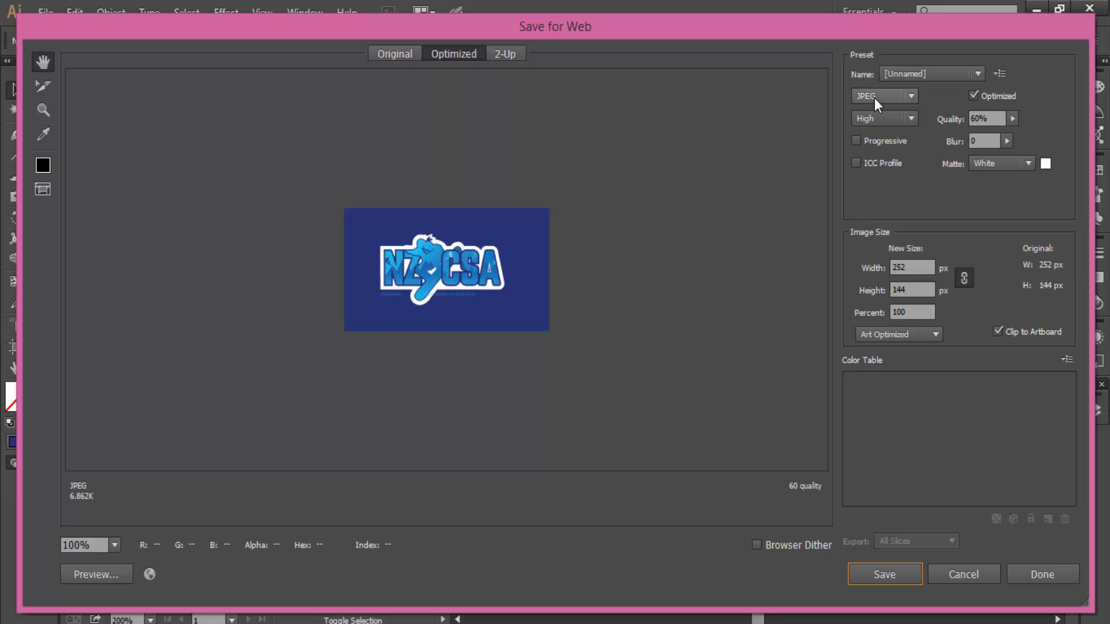
{"action": "left_click", "coordinate": [885, 574]}
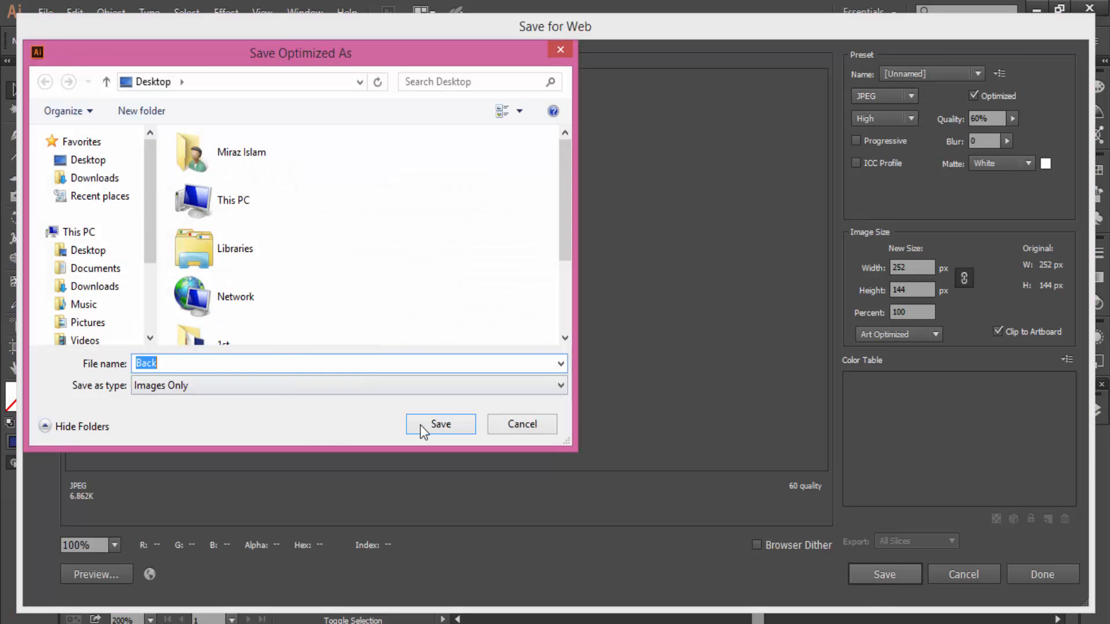
{"action": "left_click", "coordinate": [430, 428]}
Switch to the desktop, gather the Back PDF, AI and JPEG beside the Front files, and move all six files down a row.
{"action": "left_click", "coordinate": [1036, 9]}
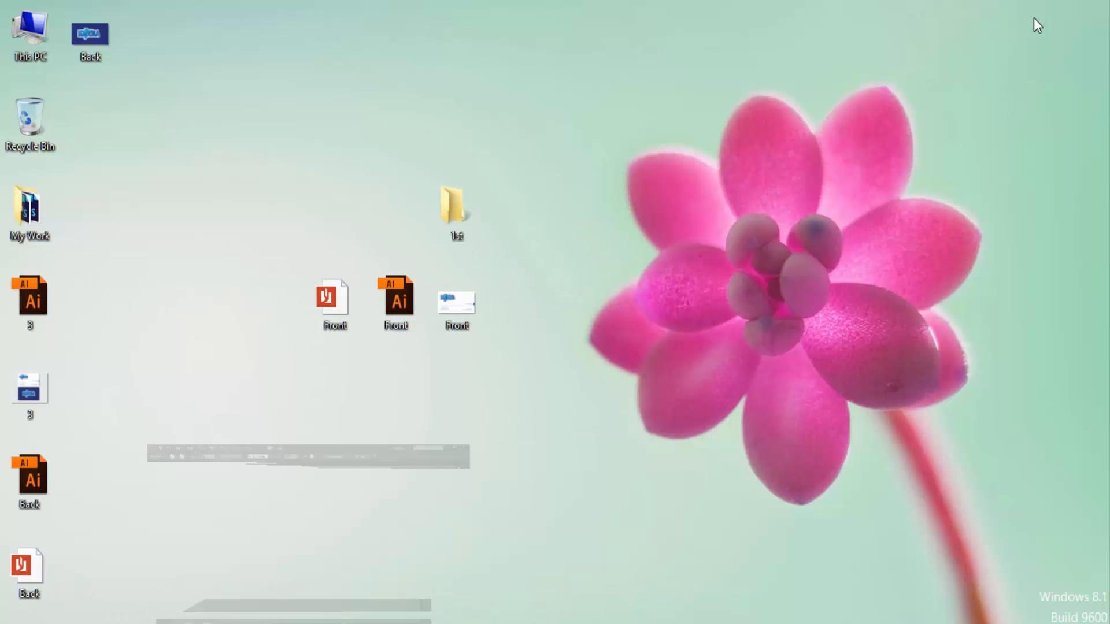
{"action": "left_click_drag", "start_coordinate": [29, 572], "coordinate": [517, 313]}
{"action": "left_click_drag", "start_coordinate": [29, 480], "coordinate": [546, 330]}
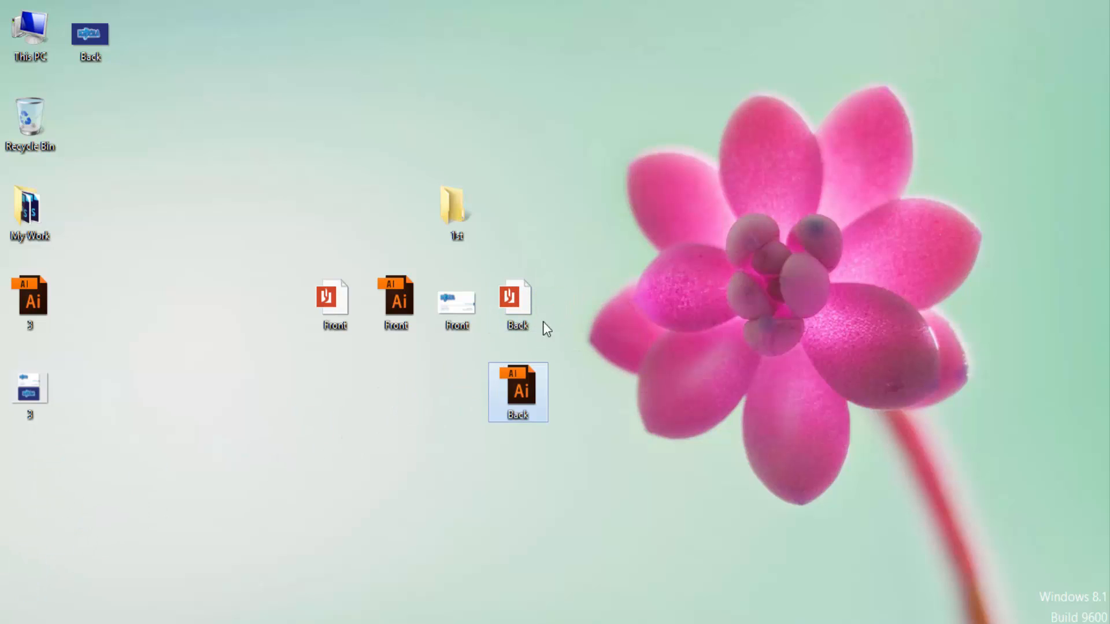
{"action": "left_click_drag", "start_coordinate": [89, 35], "coordinate": [578, 304]}
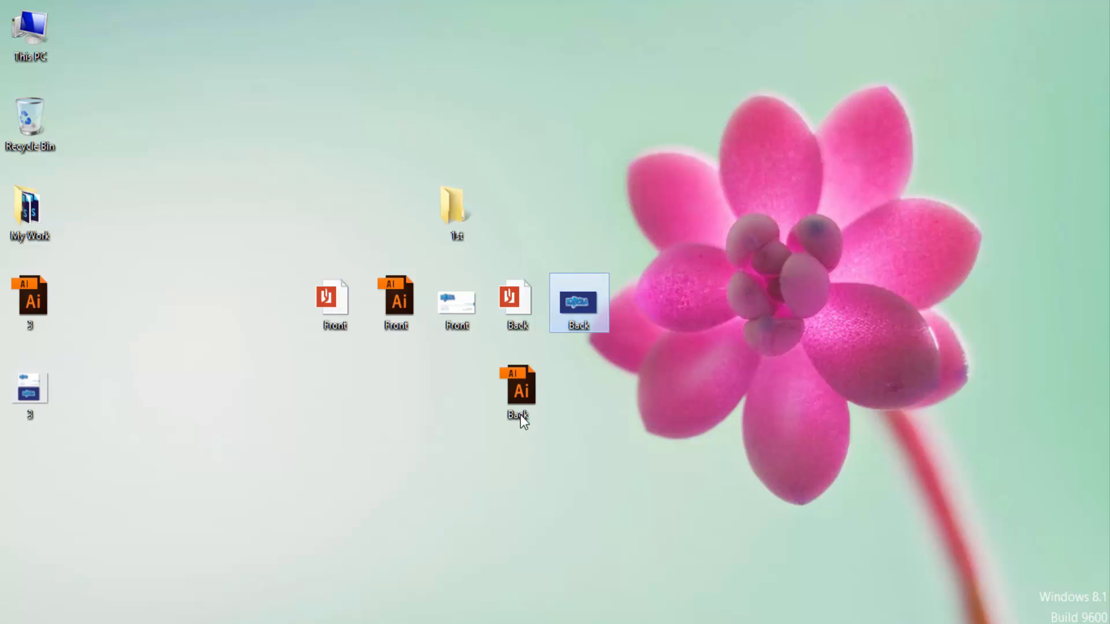
{"action": "left_click_drag", "start_coordinate": [520, 415], "coordinate": [643, 322]}
{"action": "left_click_drag", "start_coordinate": [728, 365], "coordinate": [317, 298]}
{"action": "left_click_drag", "start_coordinate": [327, 303], "coordinate": [286, 399]}
Create a desktop folder named 2nd above the row of Front and Back files.
{"action": "right_click", "coordinate": [309, 249]}
{"action": "mouse_move", "coordinate": [503, 402]}
{"action": "left_click", "coordinate": [557, 404]}
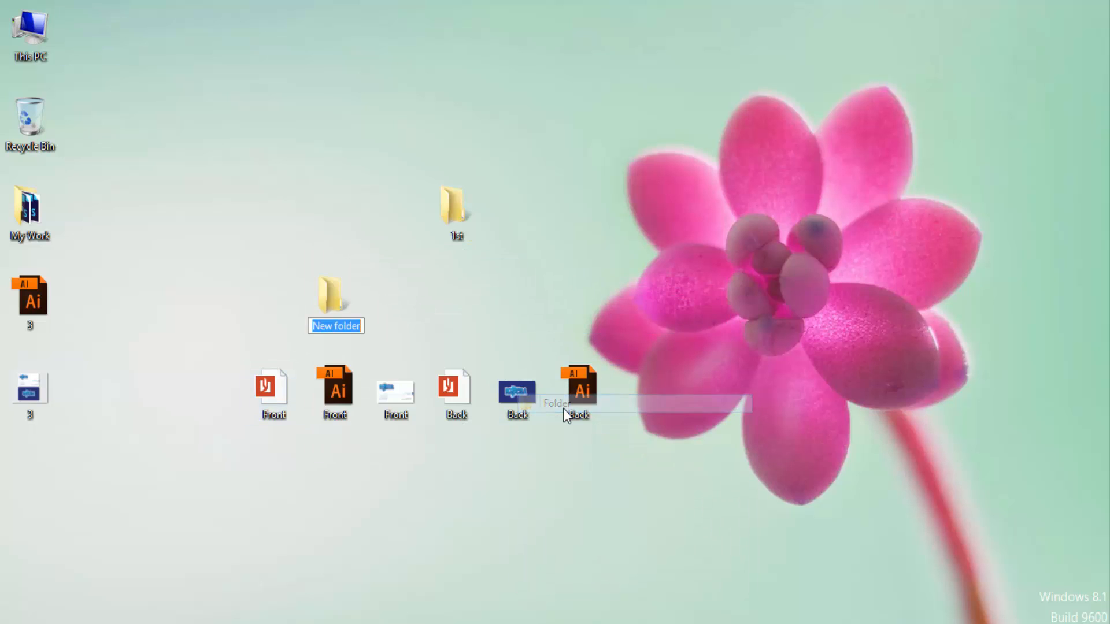
{"action": "type", "text": "n"}
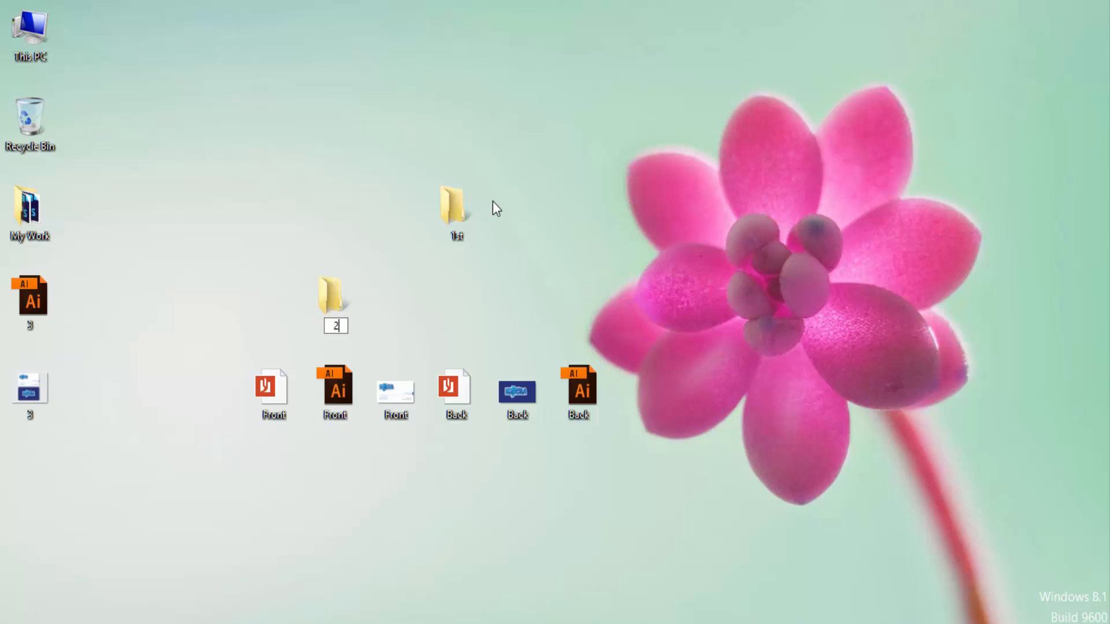
{"action": "type", "text": "nd"}
{"action": "key", "text": "Return"}
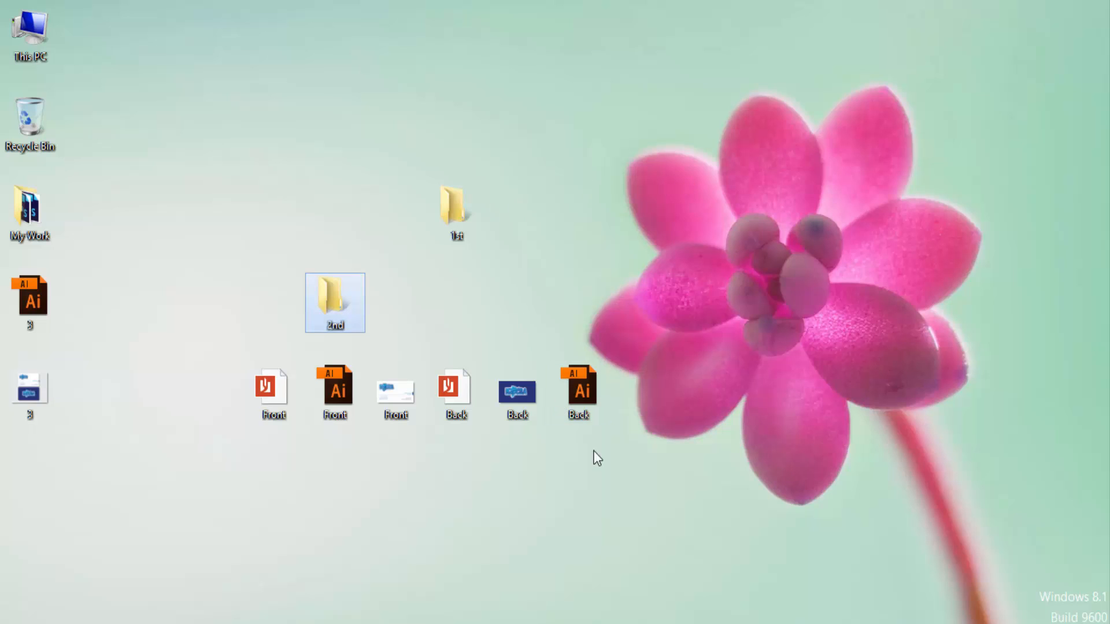
Move all six Front and Back files into the 2nd folder and place that folder beside 1st.
{"action": "left_click_drag", "start_coordinate": [690, 536], "coordinate": [220, 383]}
{"action": "left_click", "coordinate": [340, 296]}
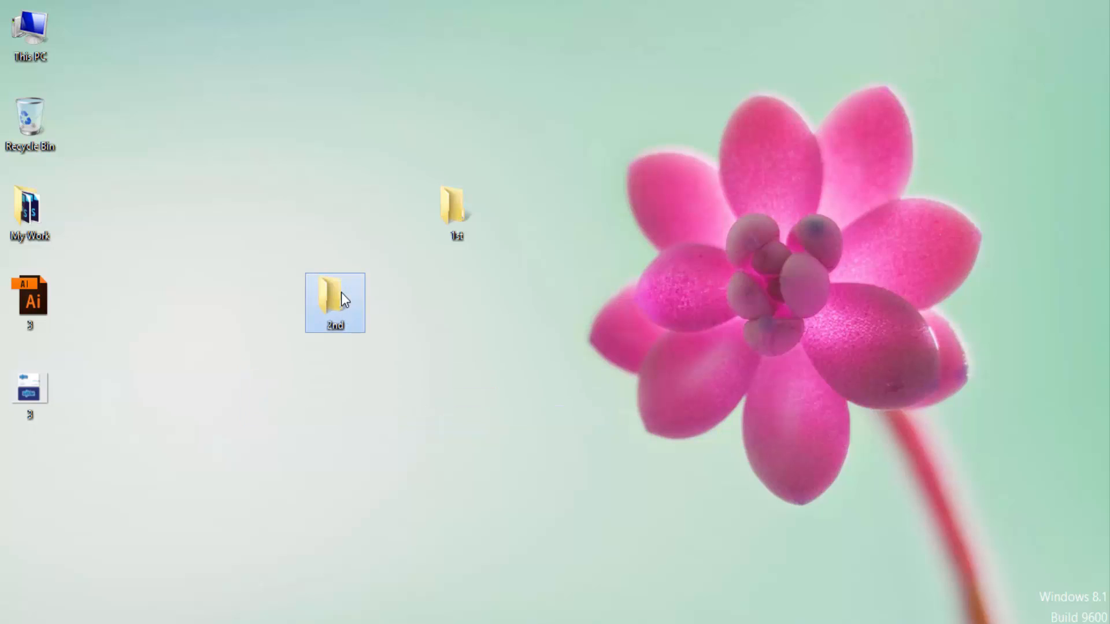
{"action": "left_click_drag", "start_coordinate": [554, 240], "coordinate": [540, 200]}
Examine the Front and Back AI, JPEG and PDF files inside the 1st folder and the 2nd folder.
{"action": "double_click", "coordinate": [429, 211]}
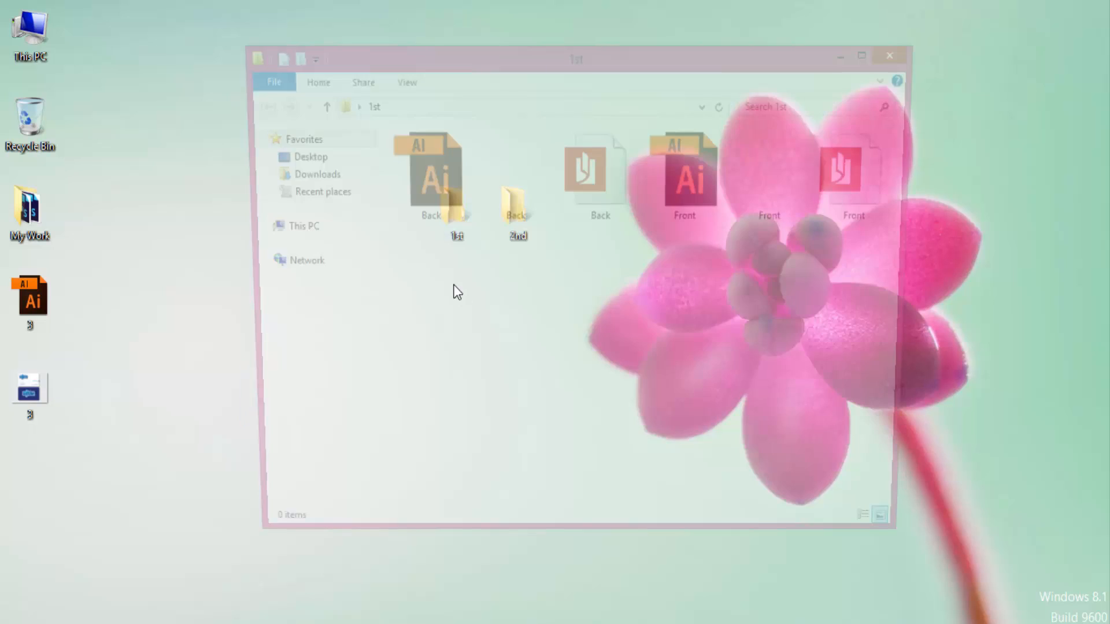
{"action": "left_click", "coordinate": [420, 196]}
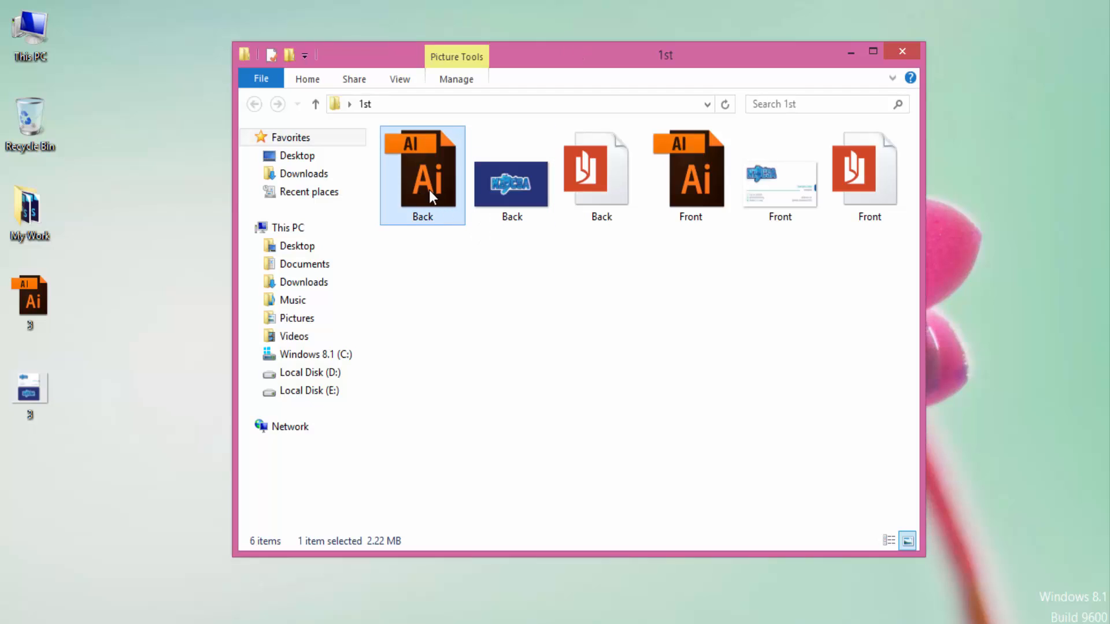
{"action": "left_click", "coordinate": [524, 209]}
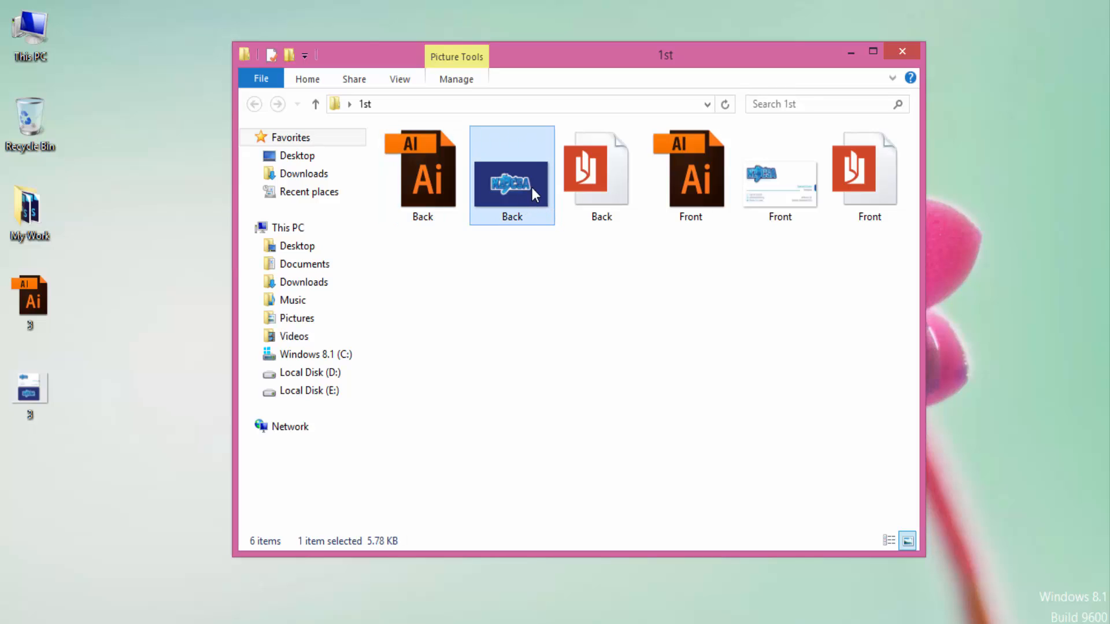
{"action": "left_click", "coordinate": [598, 175]}
{"action": "left_click", "coordinate": [691, 192]}
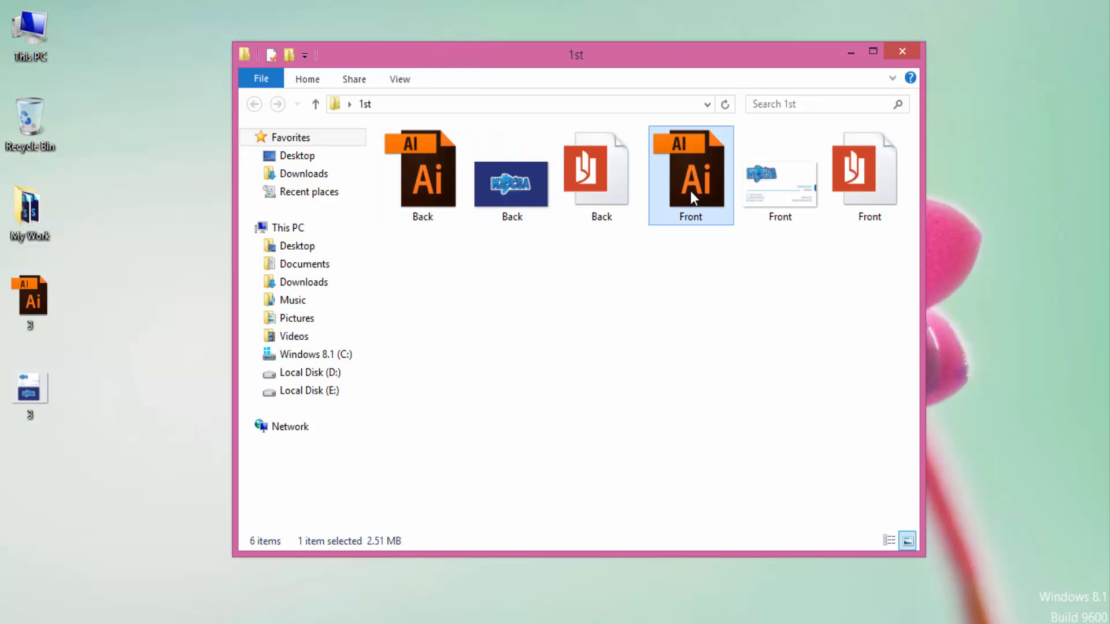
{"action": "left_click_drag", "start_coordinate": [891, 285], "coordinate": [721, 177]}
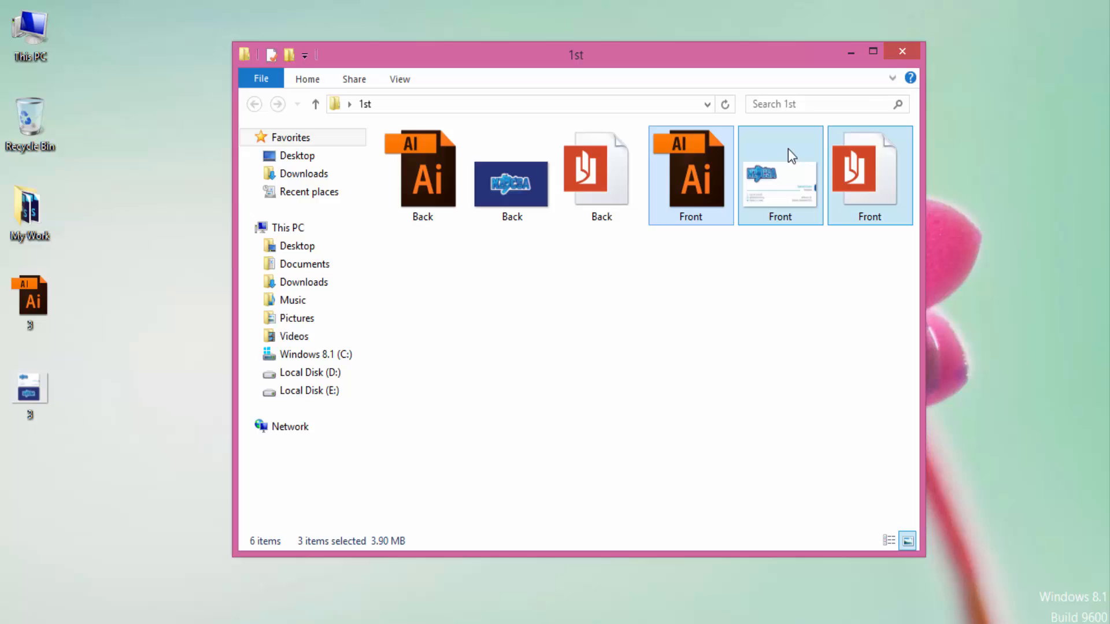
{"action": "left_click", "coordinate": [903, 52]}
{"action": "double_click", "coordinate": [526, 209]}
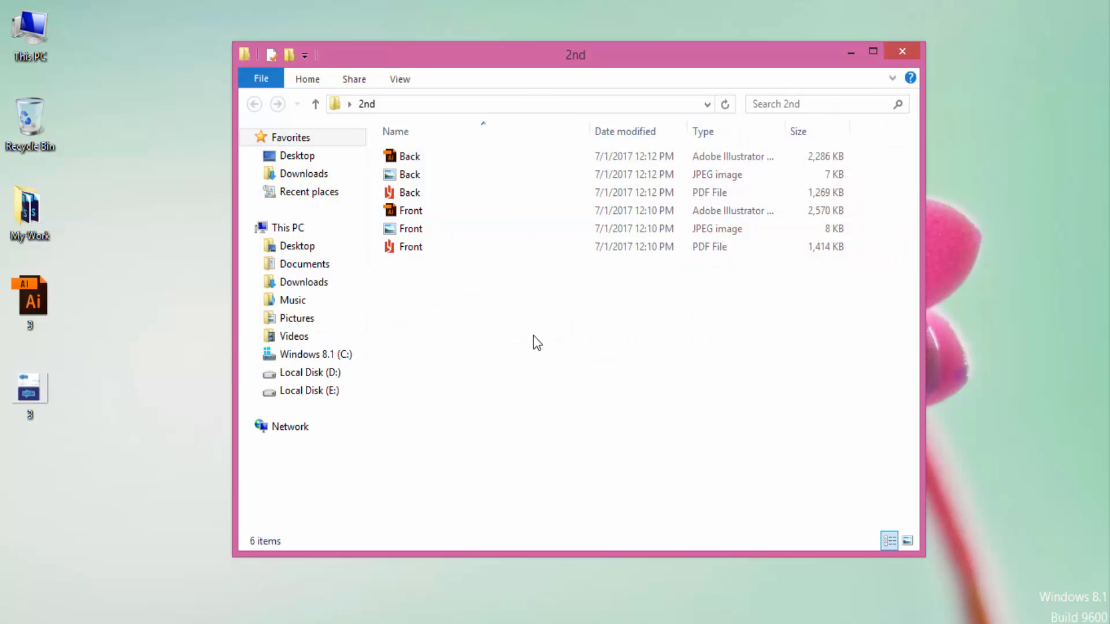
{"action": "left_click_drag", "start_coordinate": [533, 336], "coordinate": [447, 143]}
{"action": "left_click", "coordinate": [475, 327]}
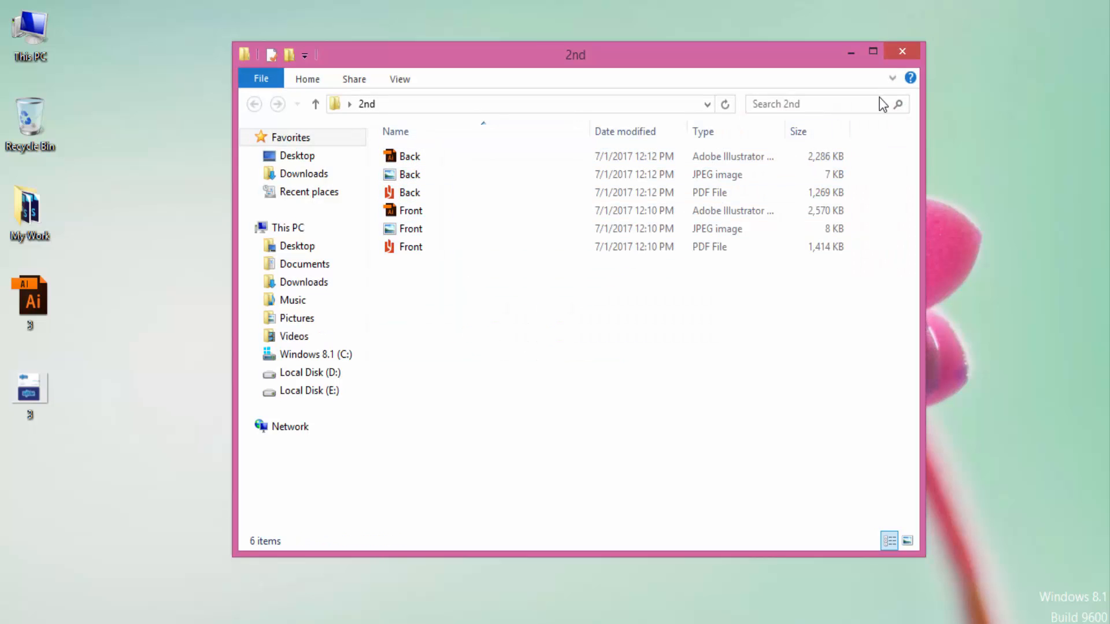
{"action": "left_click", "coordinate": [899, 53]}
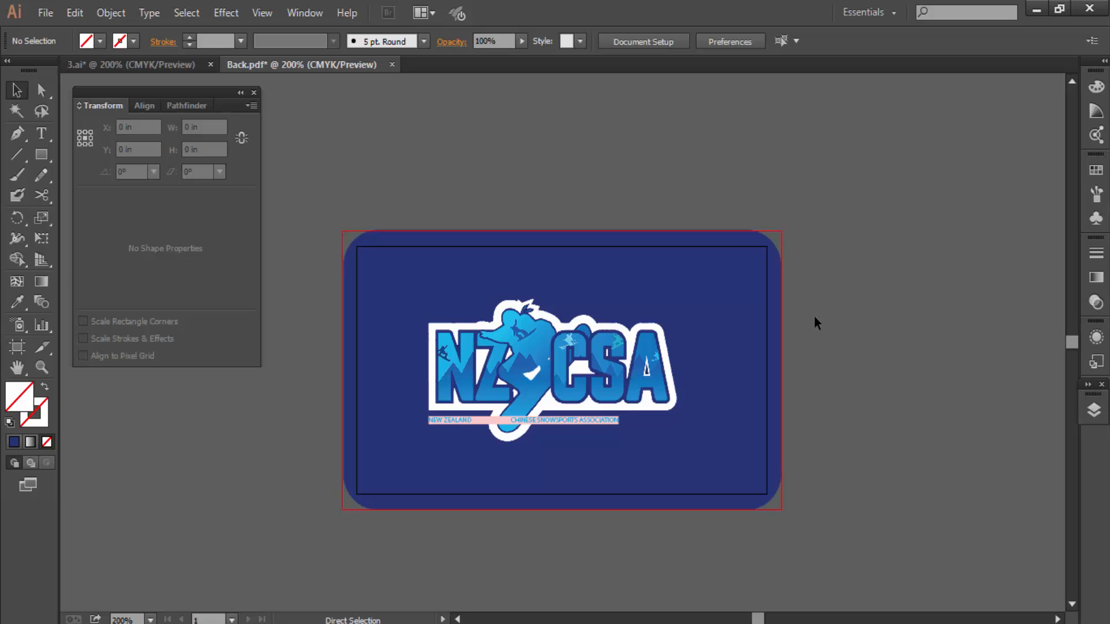
Undo the rounded clipping mask on the navy card in Illustrator and check its square-cornered background rectangle.
{"action": "key", "text": "ctrl+a"}
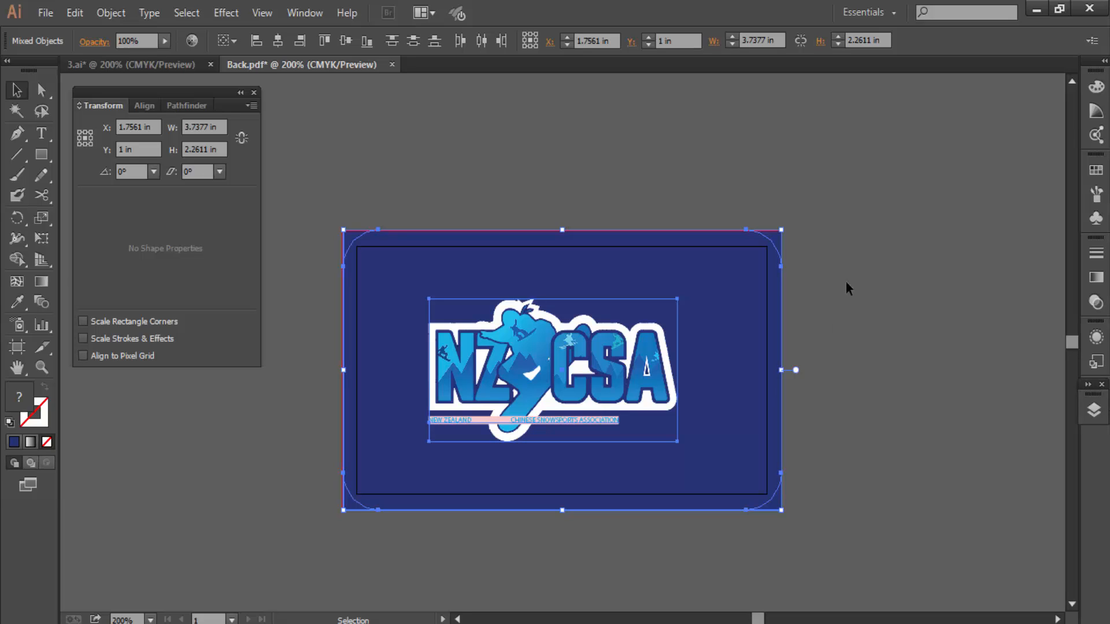
{"action": "left_click", "coordinate": [820, 286]}
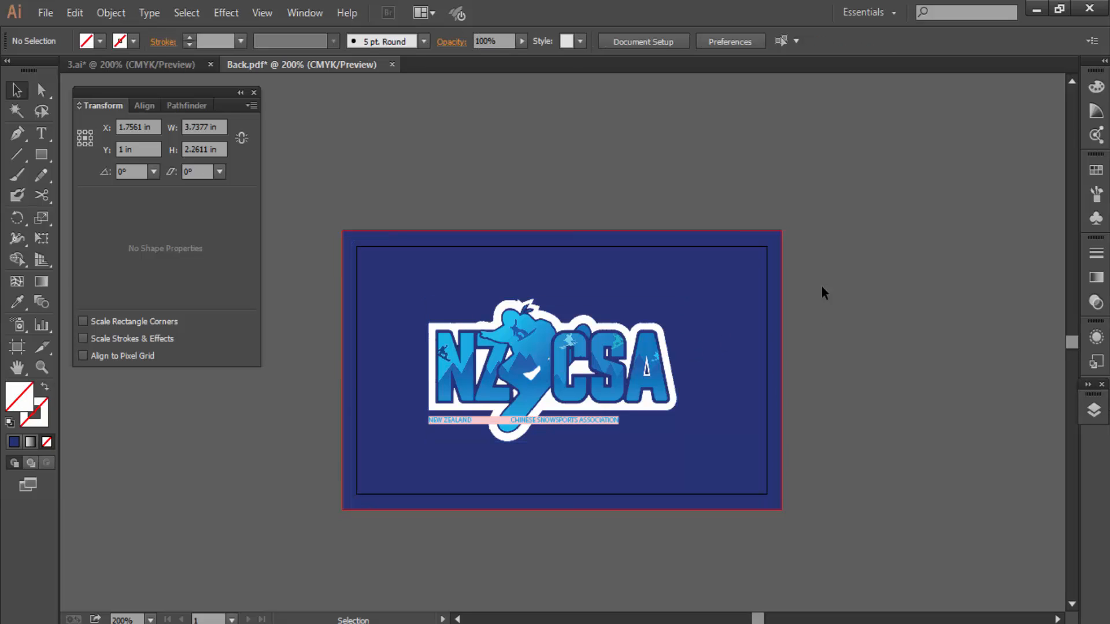
{"action": "left_click", "coordinate": [766, 237]}
{"action": "left_click", "coordinate": [813, 314]}
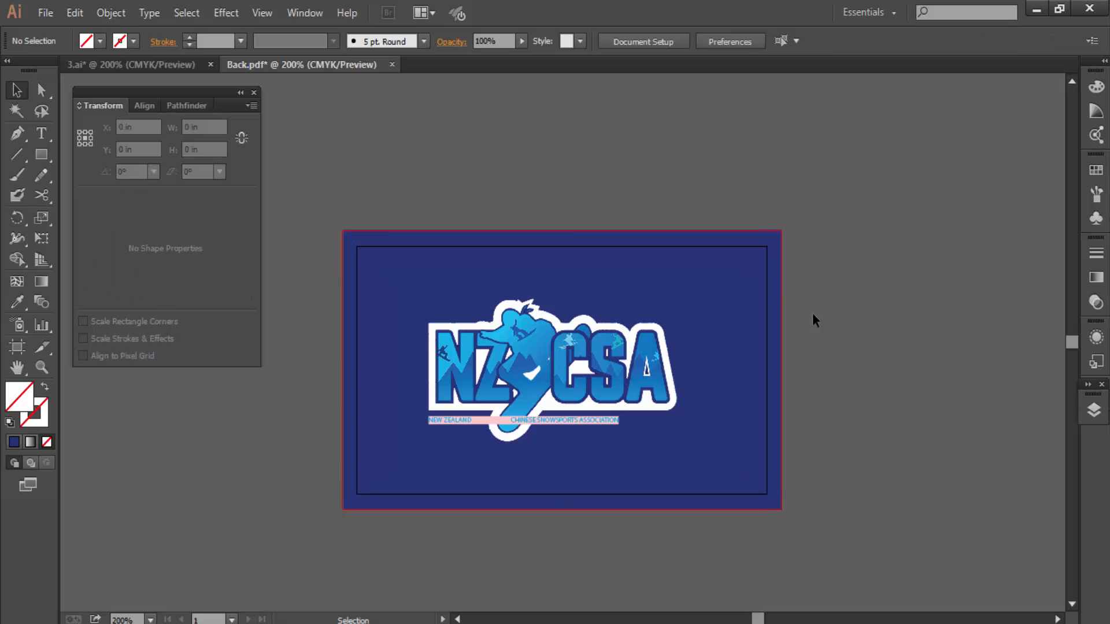
{"action": "left_click", "coordinate": [745, 253]}
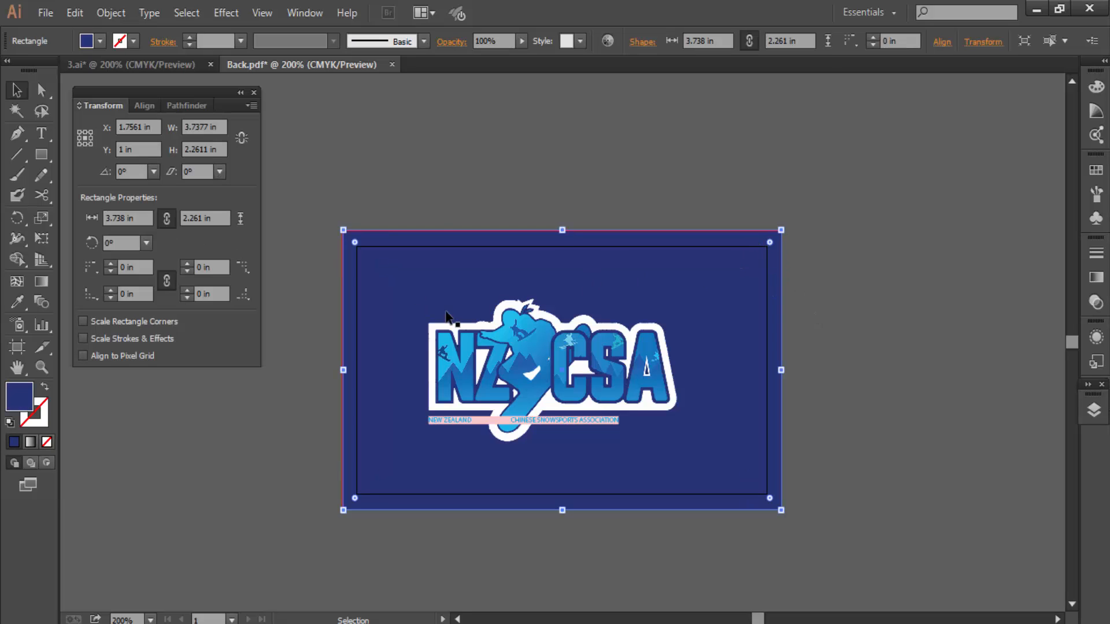
{"action": "left_click", "coordinate": [824, 226]}
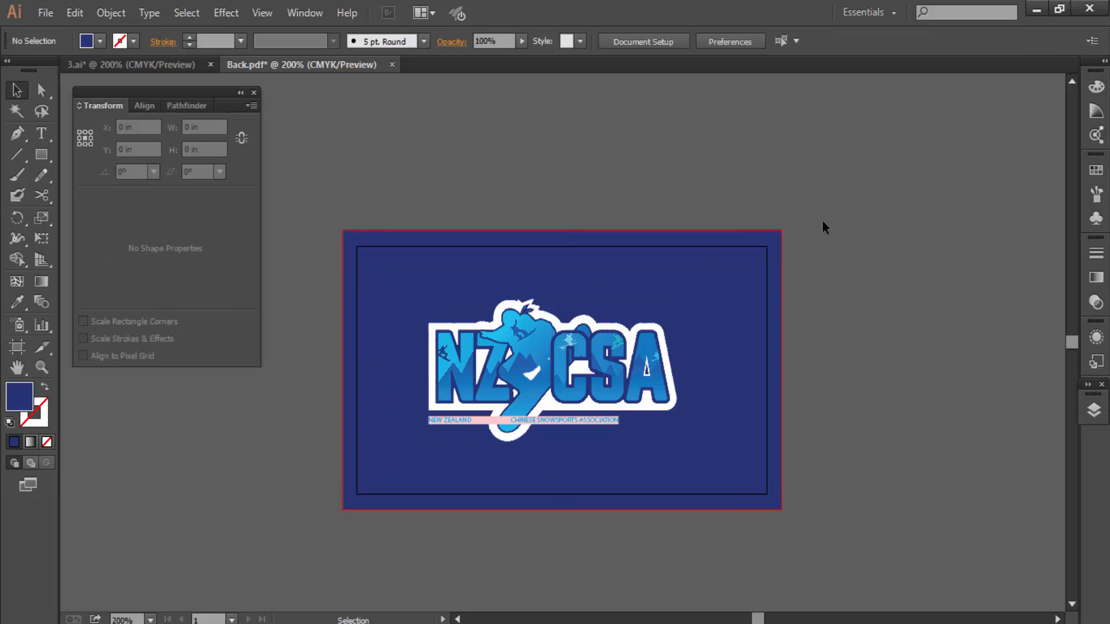
Check the files in the desktop's 1st folder, duplicate that folder, and place the copy beside 2nd.
{"action": "left_click", "coordinate": [1037, 10]}
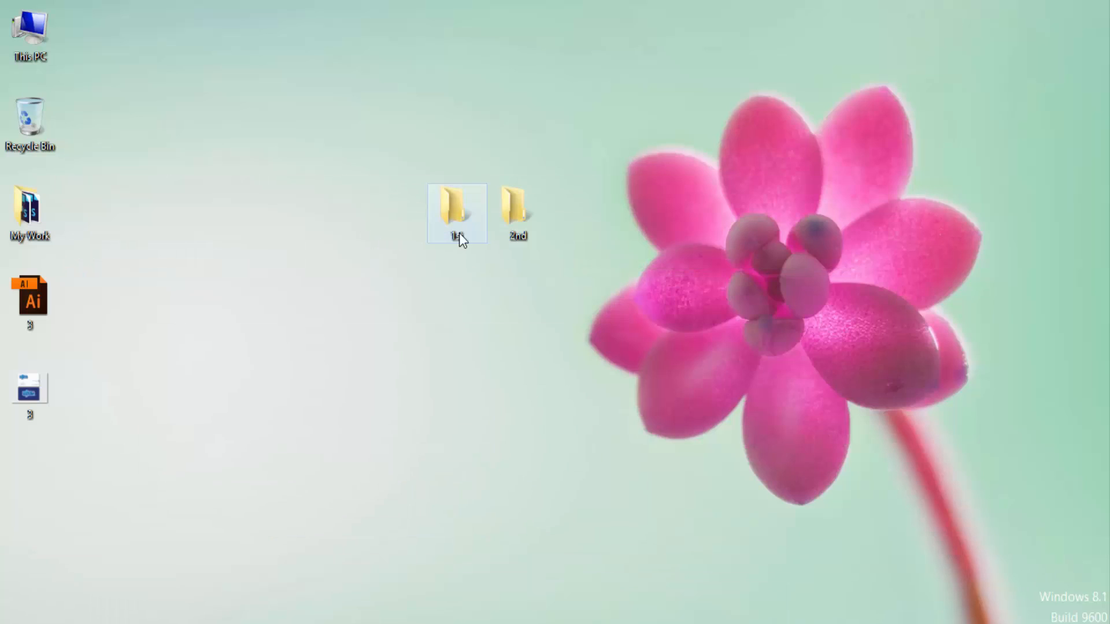
{"action": "double_click", "coordinate": [459, 238]}
{"action": "left_click", "coordinate": [426, 218]}
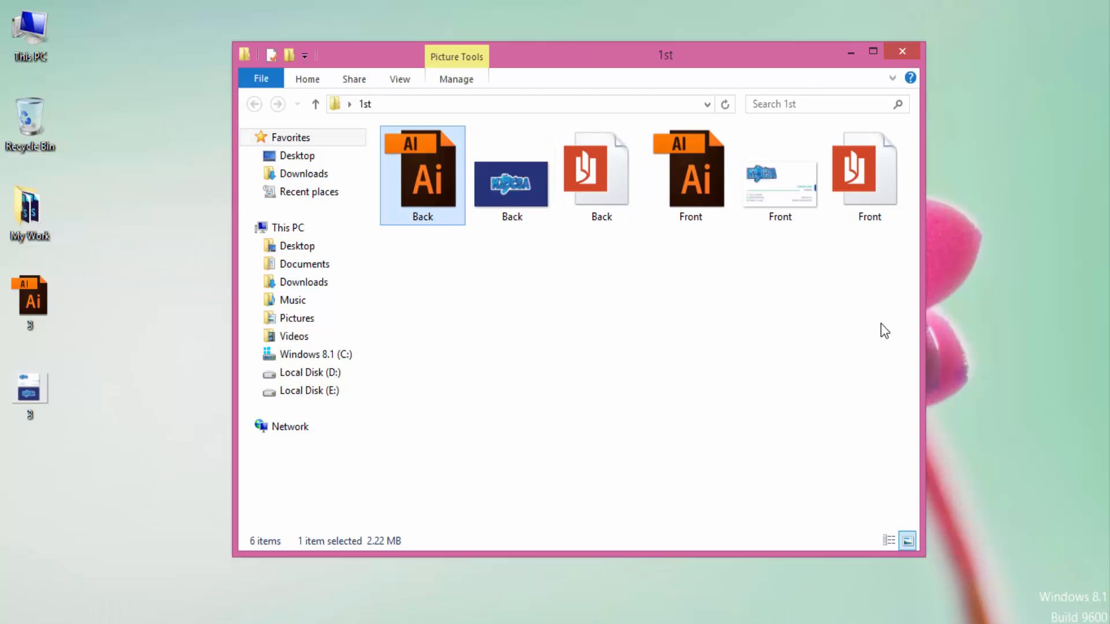
{"action": "left_click_drag", "start_coordinate": [911, 315], "coordinate": [393, 171]}
{"action": "left_click", "coordinate": [910, 45]}
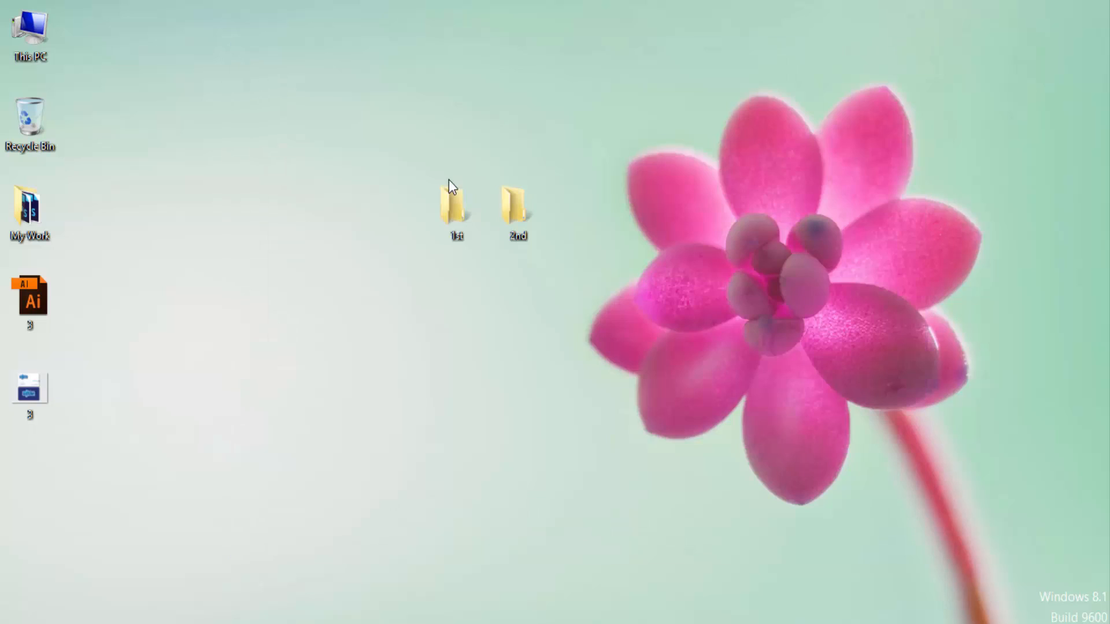
{"action": "key", "text": "ctrl+c"}
{"action": "key", "text": "ctrl+v"}
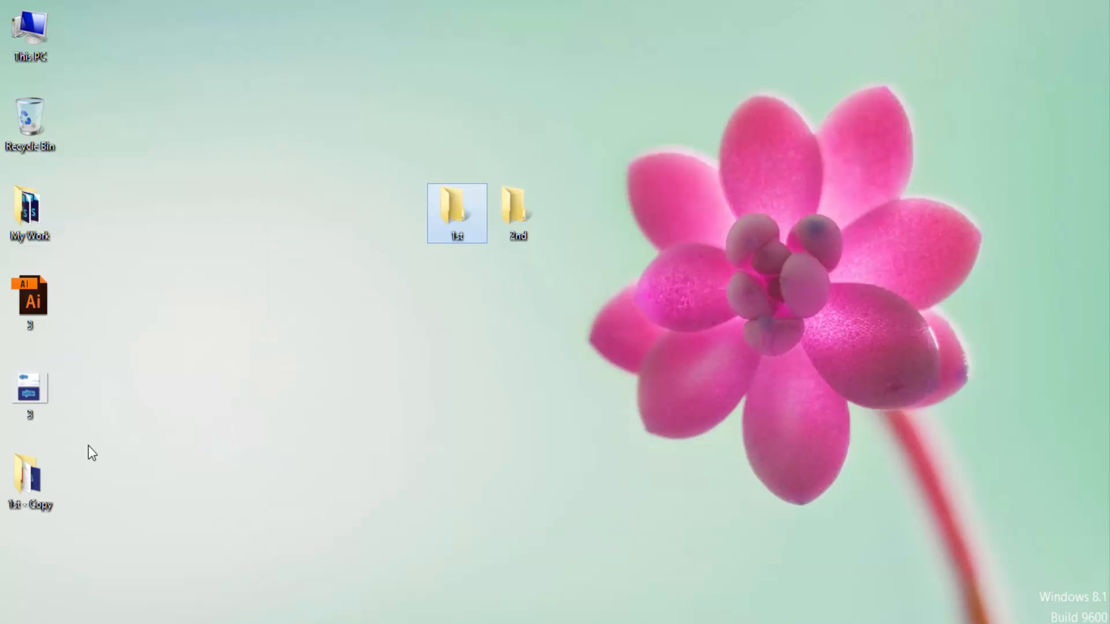
{"action": "left_click_drag", "start_coordinate": [28, 487], "coordinate": [563, 237]}
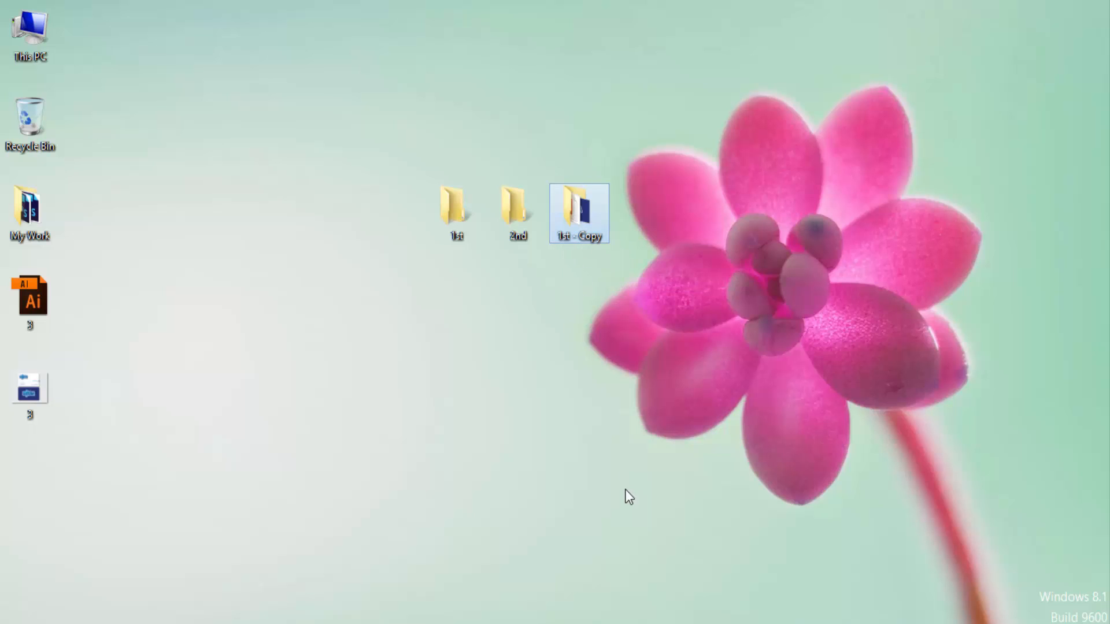
Rename the copied 1st folder on the desktop as 3rd.
{"action": "right_click", "coordinate": [583, 221]}
{"action": "left_click", "coordinate": [620, 501]}
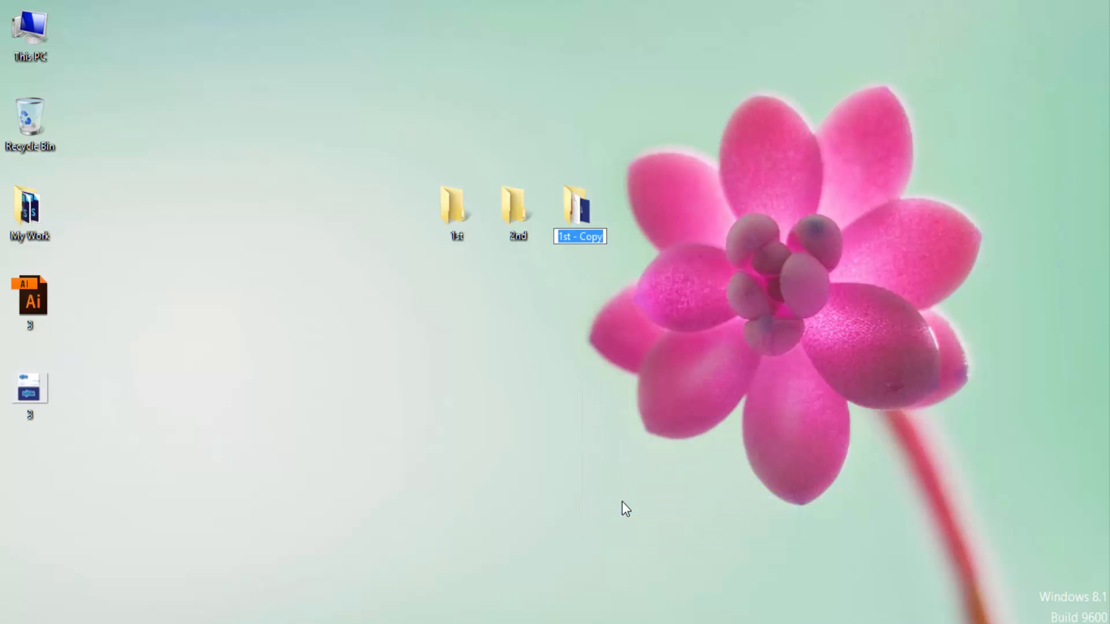
{"action": "type", "text": "3rd"}
{"action": "key", "text": "Return"}
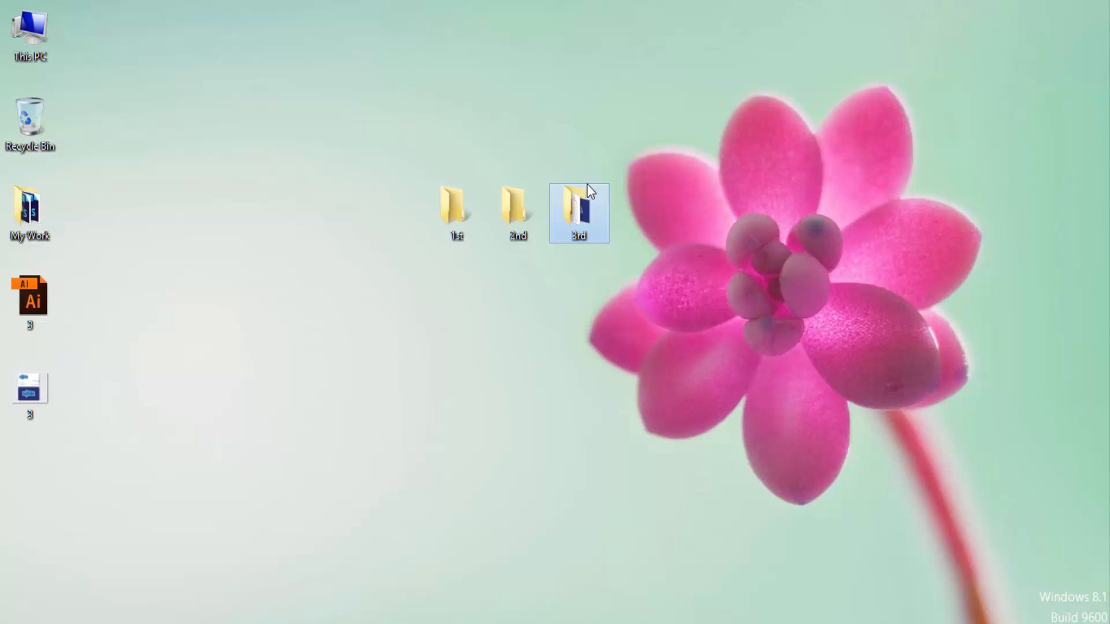
Examine the Front and Back AI, JPEG and PDF files inside the 3rd folder as large thumbnails.
{"action": "double_click", "coordinate": [576, 231]}
{"action": "left_click_drag", "start_coordinate": [757, 410], "coordinate": [397, 117]}
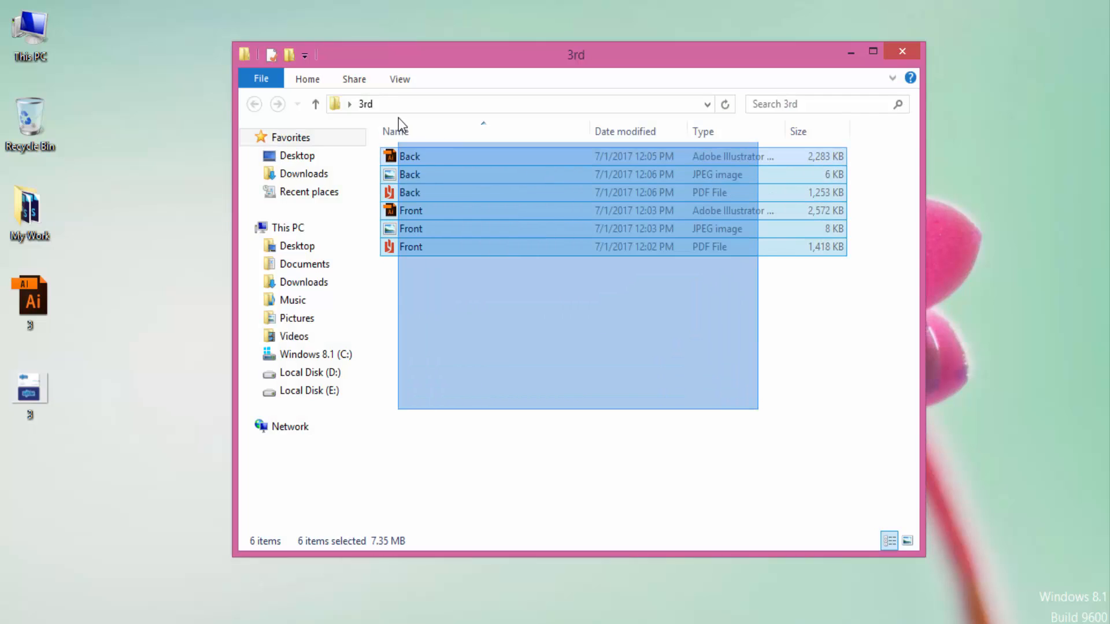
{"action": "left_click", "coordinate": [488, 320]}
{"action": "left_click", "coordinate": [907, 541]}
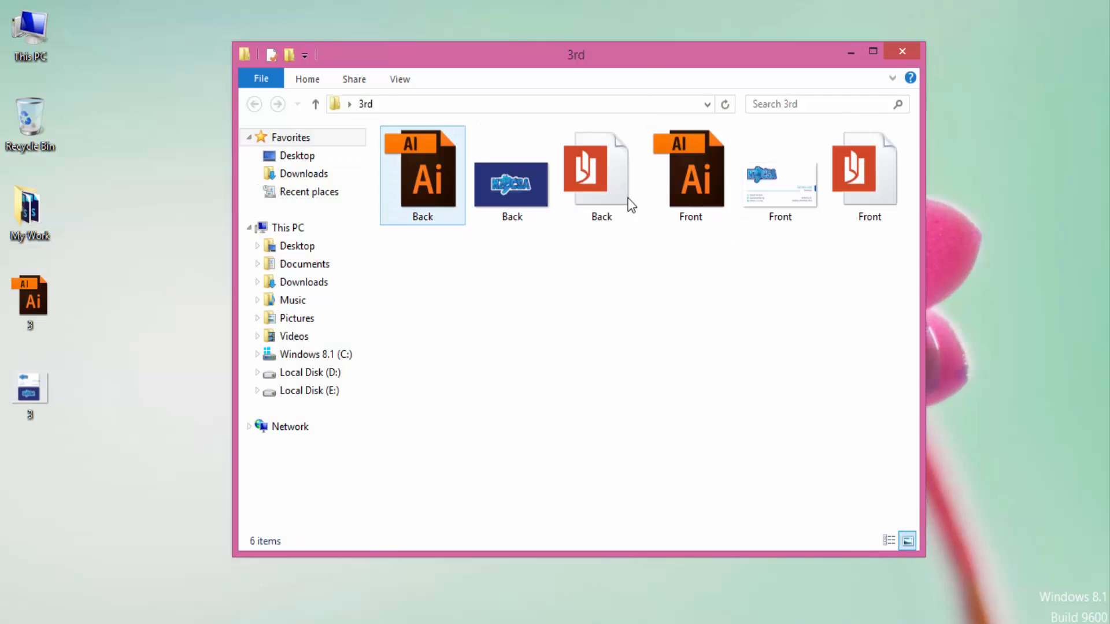
{"action": "left_click_drag", "start_coordinate": [633, 57], "coordinate": [633, 119]}
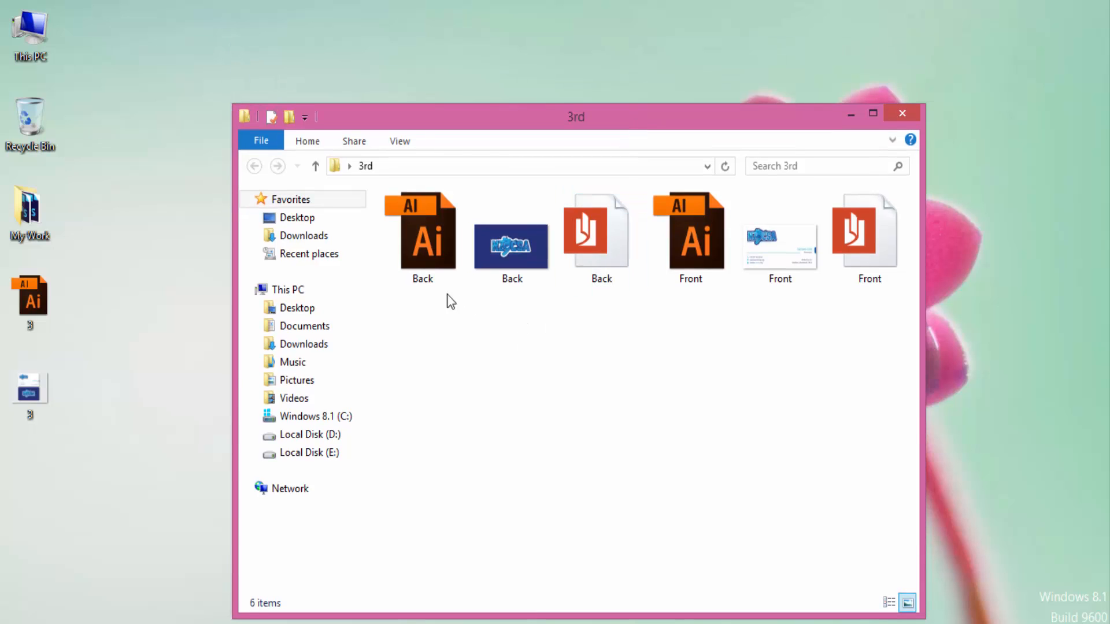
{"action": "left_click_drag", "start_coordinate": [397, 333], "coordinate": [902, 247]}
{"action": "left_click", "coordinate": [882, 349]}
{"action": "left_click_drag", "start_coordinate": [887, 353], "coordinate": [391, 199]}
{"action": "left_click", "coordinate": [523, 422]}
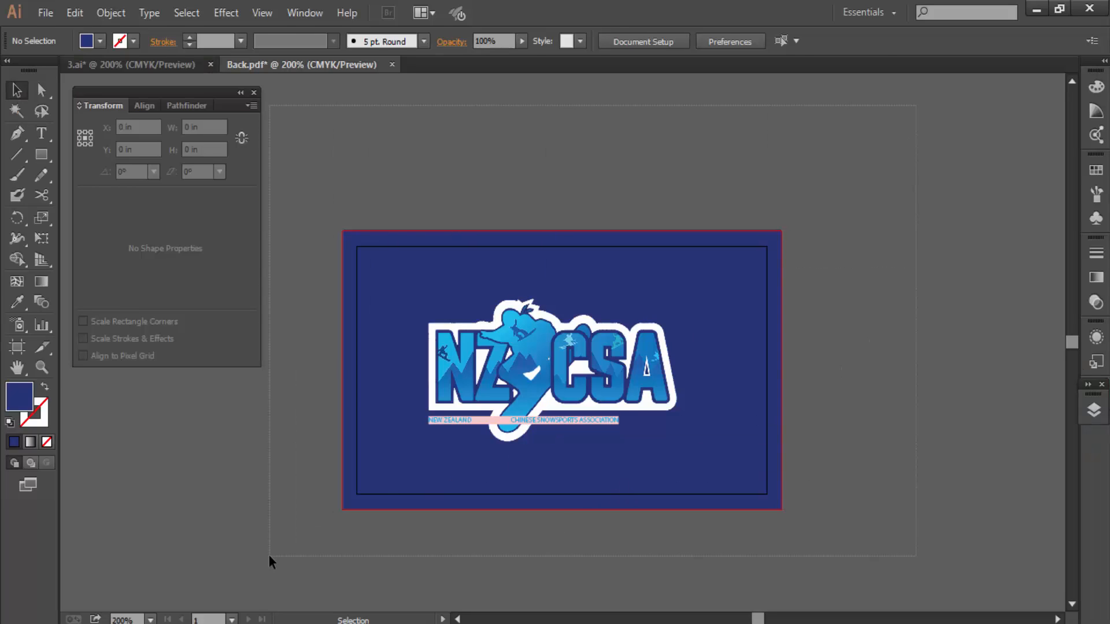
Switch to Illustrator and delete all artwork from the Back.pdf artboard.
{"action": "key", "text": "ctrl+a"}
{"action": "key", "text": "Delete"}
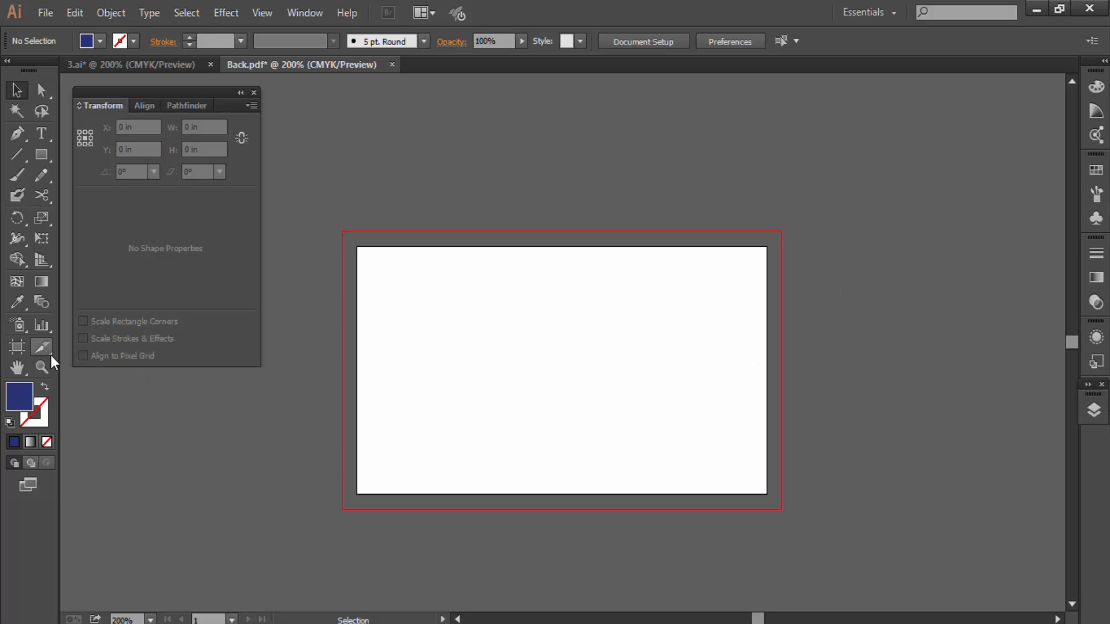
Draw a 3.75 × 2.25 in rounded rectangle along the artboard's bleed edges, with no fill and a 0.5 pt black stroke.
{"action": "left_click", "coordinate": [40, 157]}
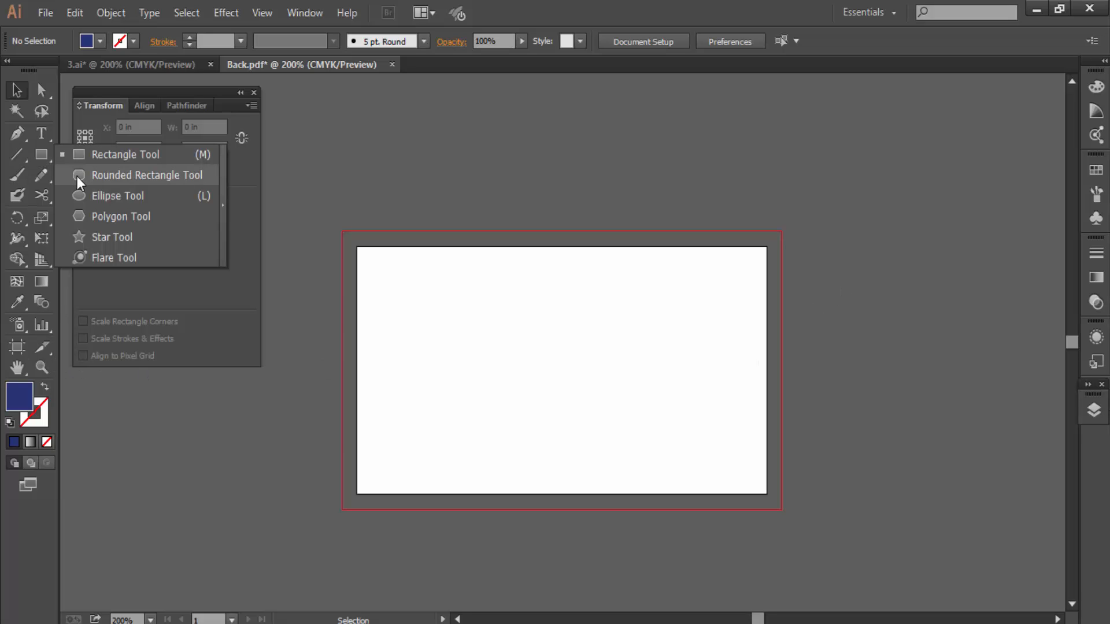
{"action": "left_click", "coordinate": [43, 152]}
{"action": "left_click", "coordinate": [195, 175]}
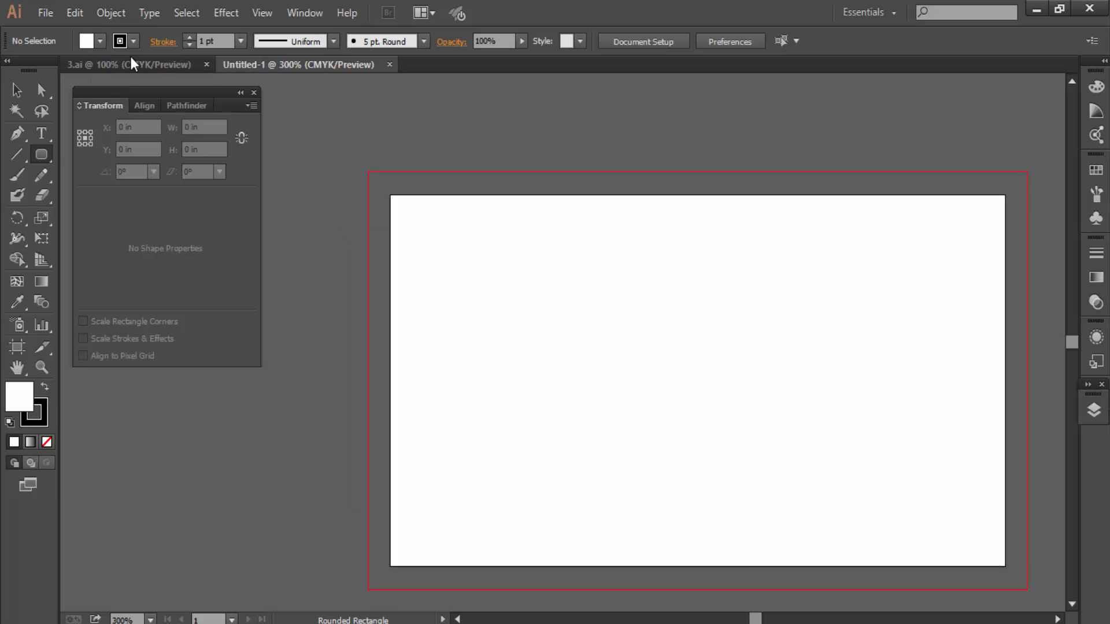
{"action": "left_click", "coordinate": [90, 42]}
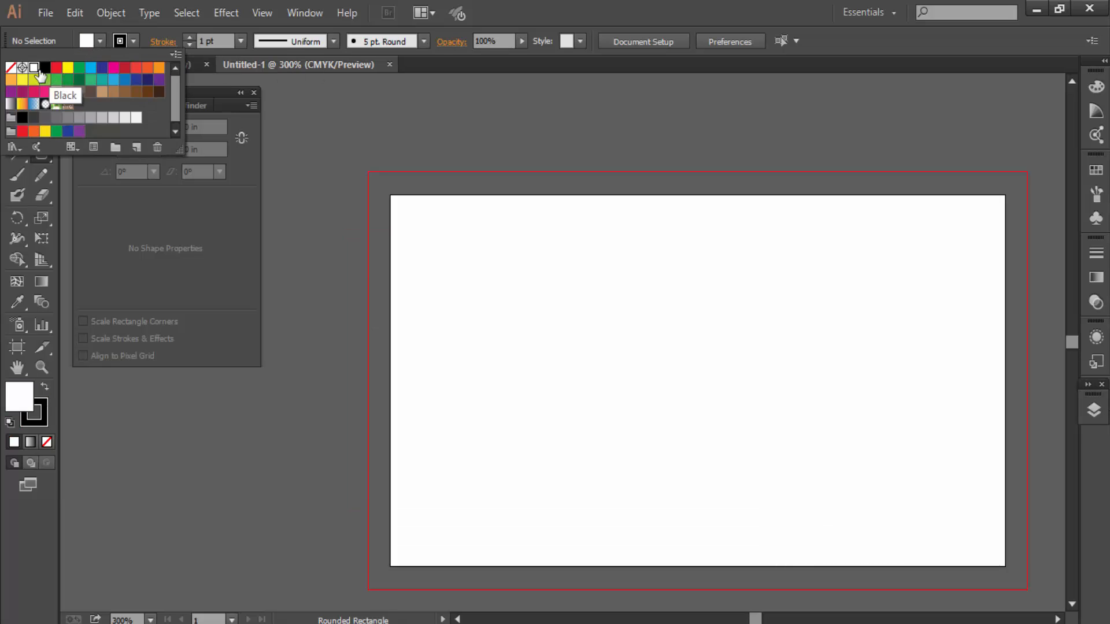
{"action": "left_click", "coordinate": [10, 67]}
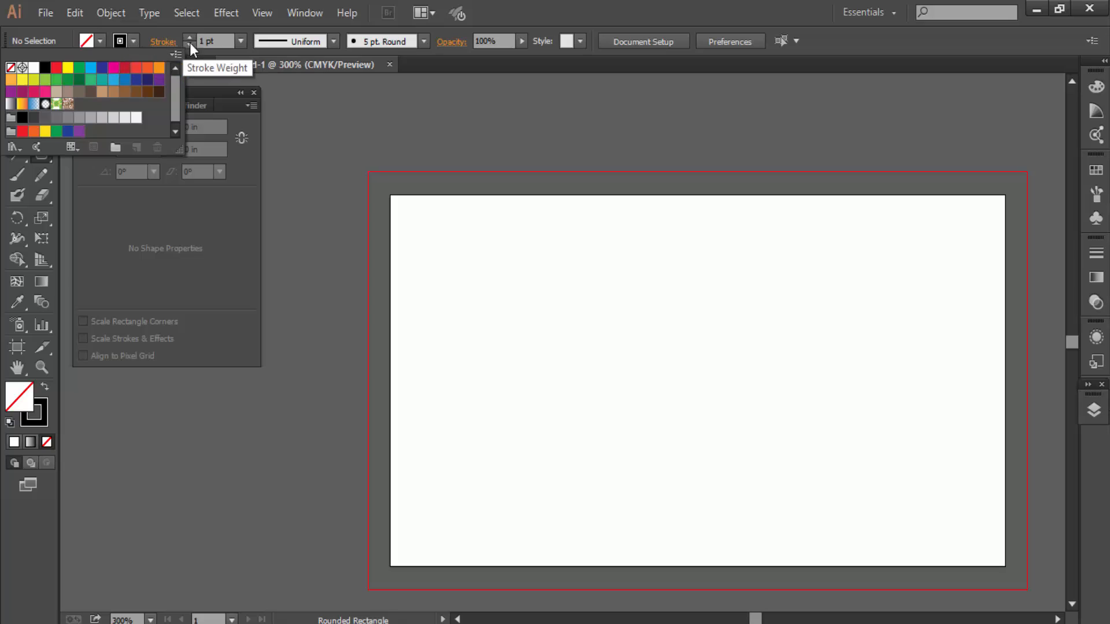
{"action": "left_click", "coordinate": [217, 42]}
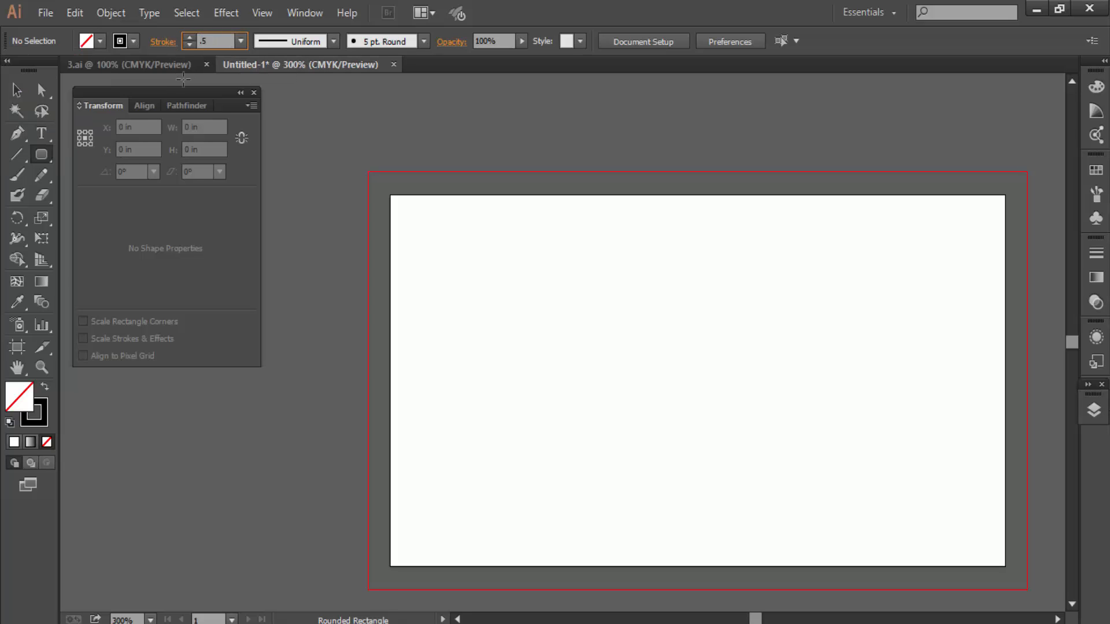
{"action": "key", "text": "Return"}
{"action": "left_click", "coordinate": [17, 90]}
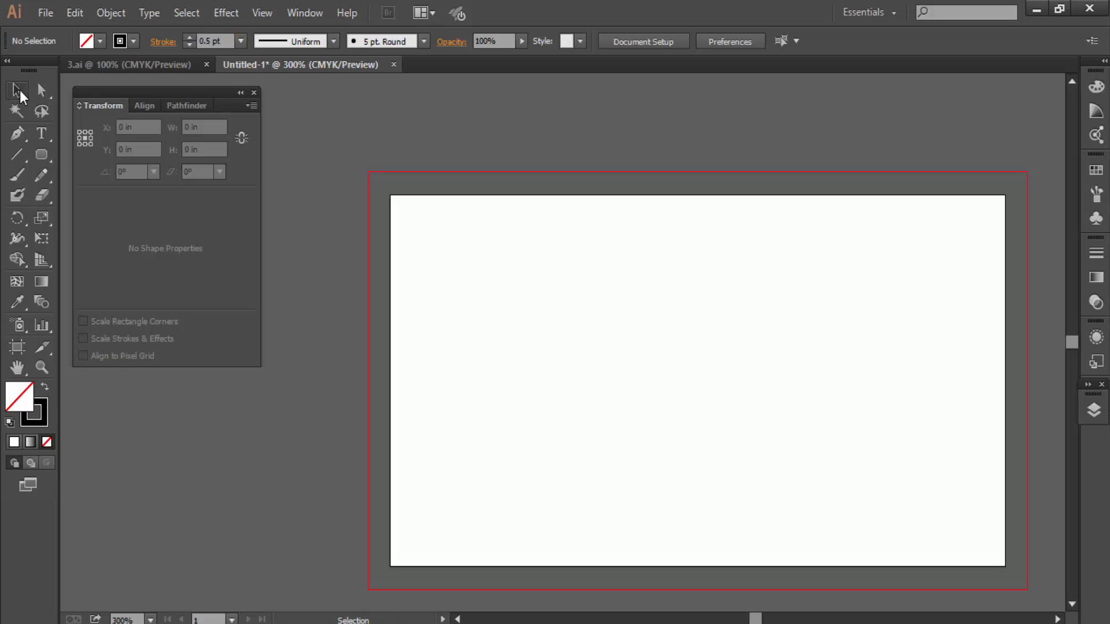
{"action": "left_click", "coordinate": [41, 155]}
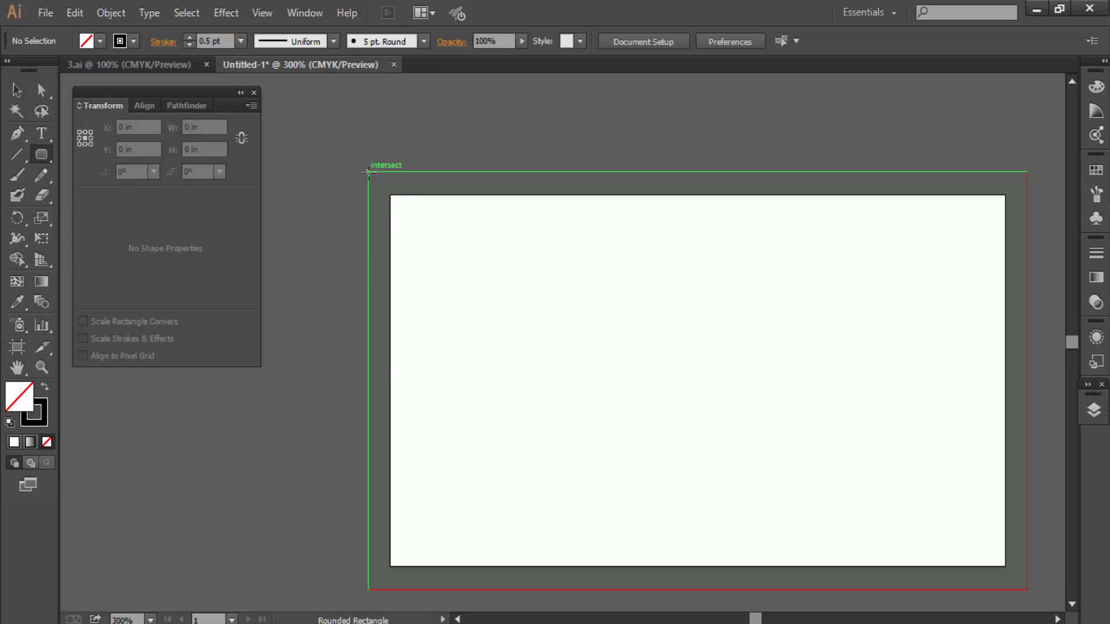
{"action": "left_click_drag", "start_coordinate": [368, 171], "coordinate": [1027, 529]}
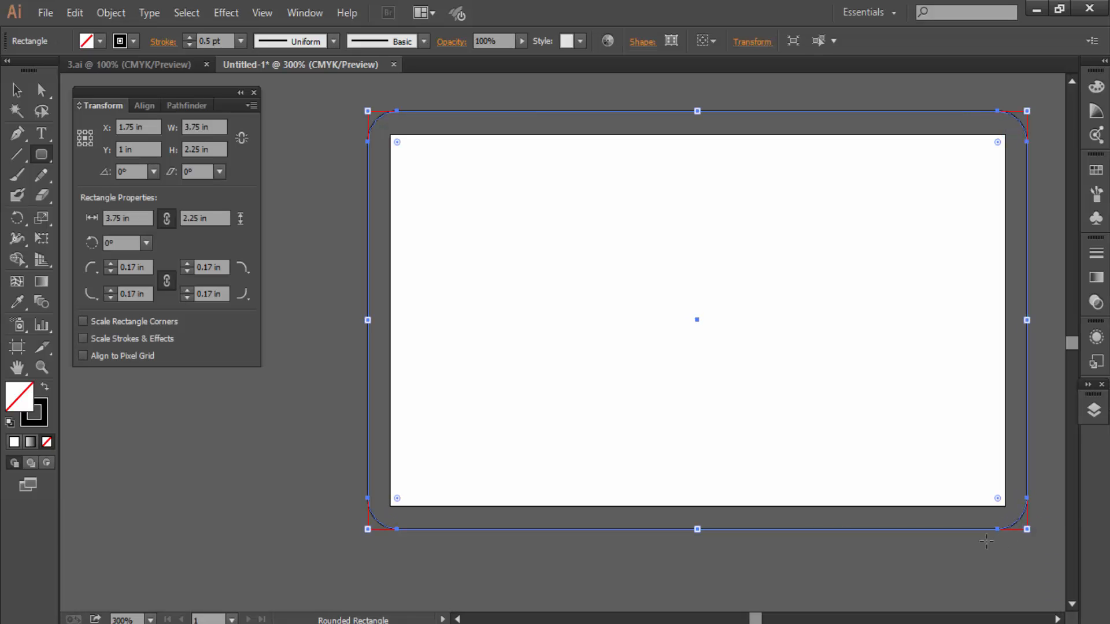
{"action": "key", "text": "ctrl+shift+b"}
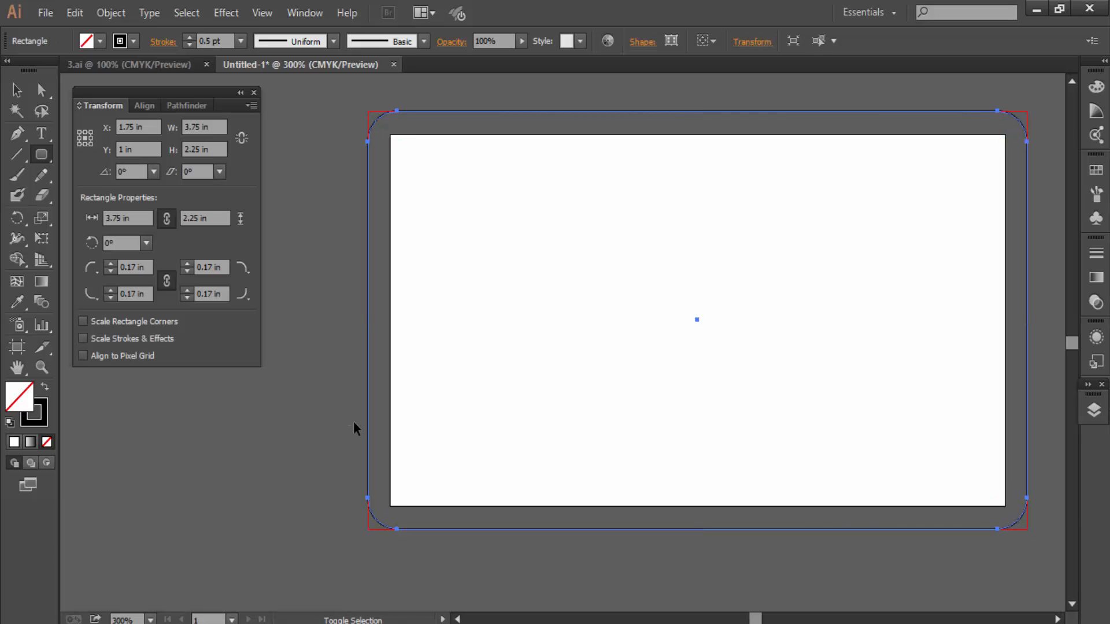
Save the outline to the desktop as the Adobe PDF Untitled-1, using the Press Quality preset.
{"action": "key", "text": "ctrl+s"}
{"action": "left_click", "coordinate": [199, 346]}
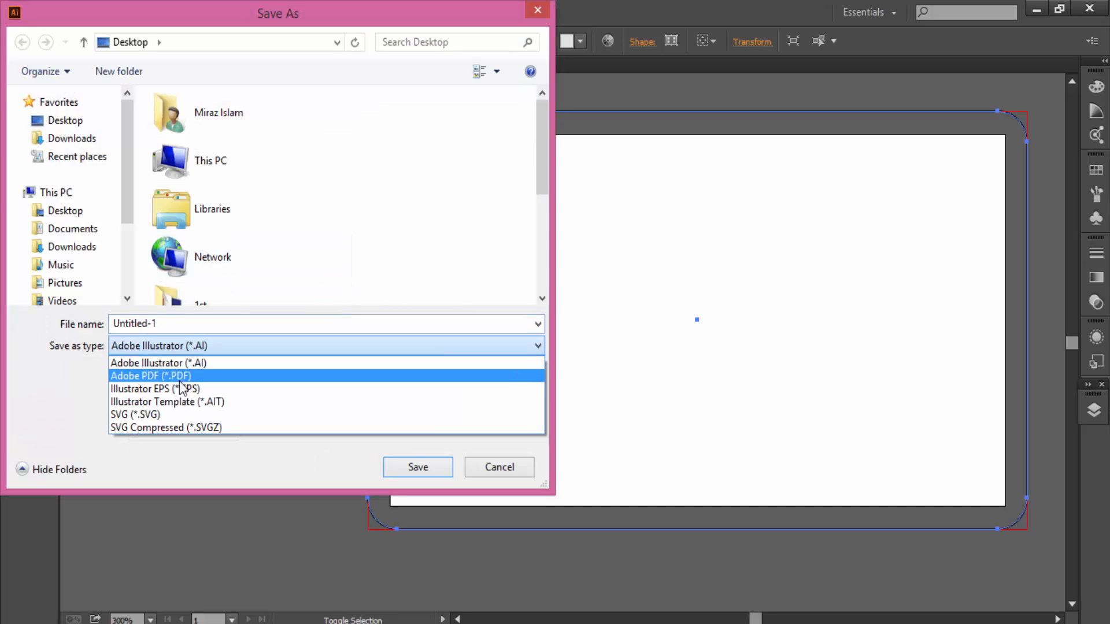
{"action": "left_click", "coordinate": [162, 376]}
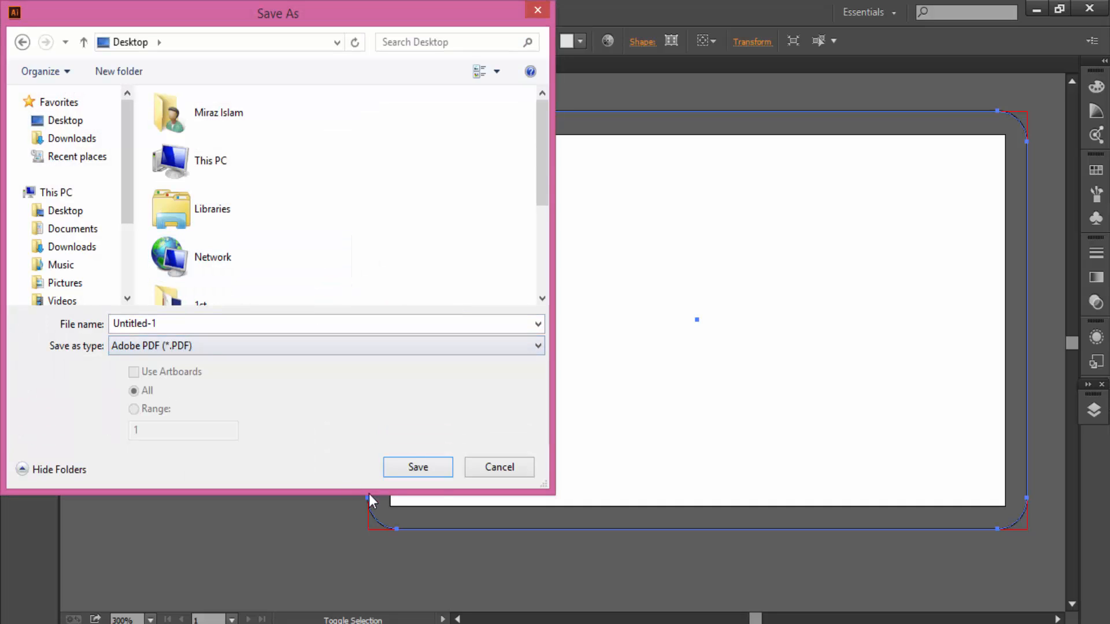
{"action": "left_click", "coordinate": [440, 471]}
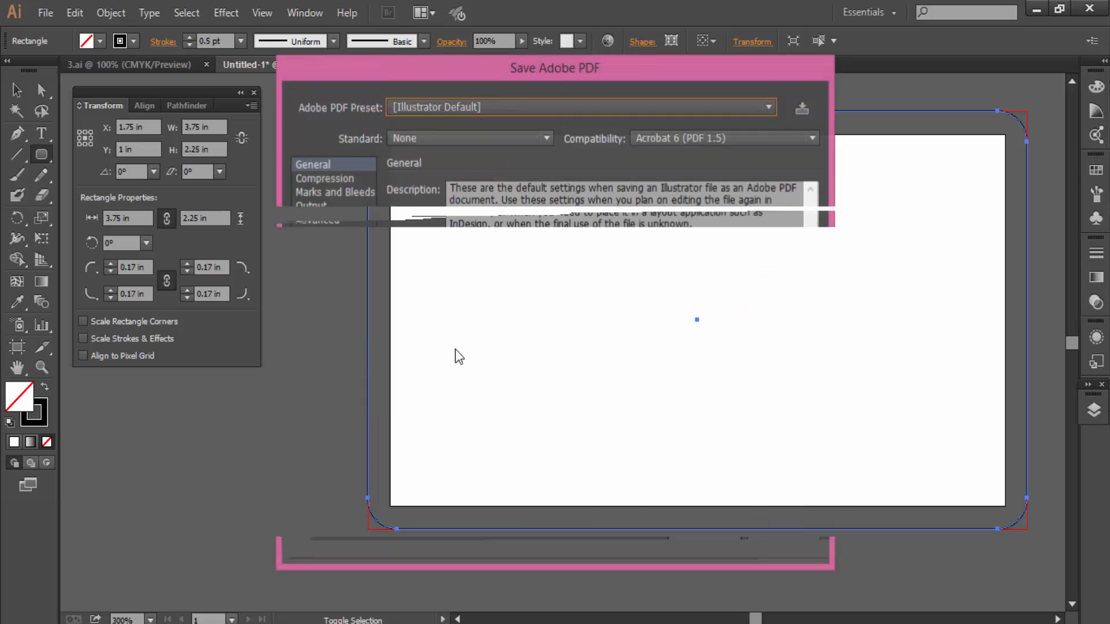
{"action": "left_click", "coordinate": [436, 113]}
{"action": "left_click", "coordinate": [428, 174]}
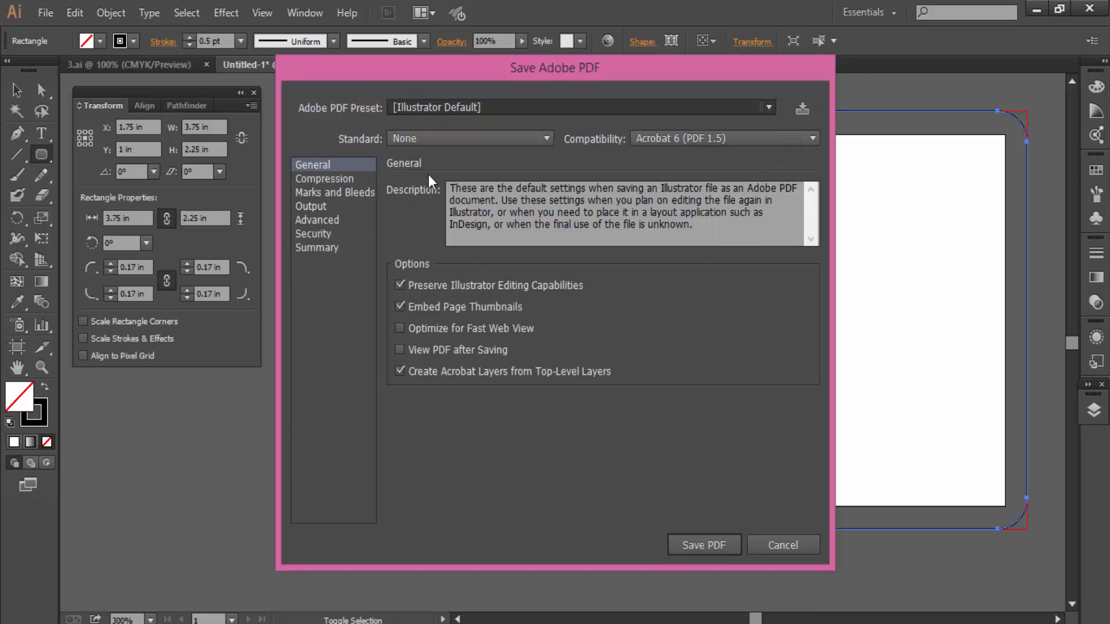
{"action": "left_click", "coordinate": [435, 108]}
{"action": "left_click", "coordinate": [430, 248]}
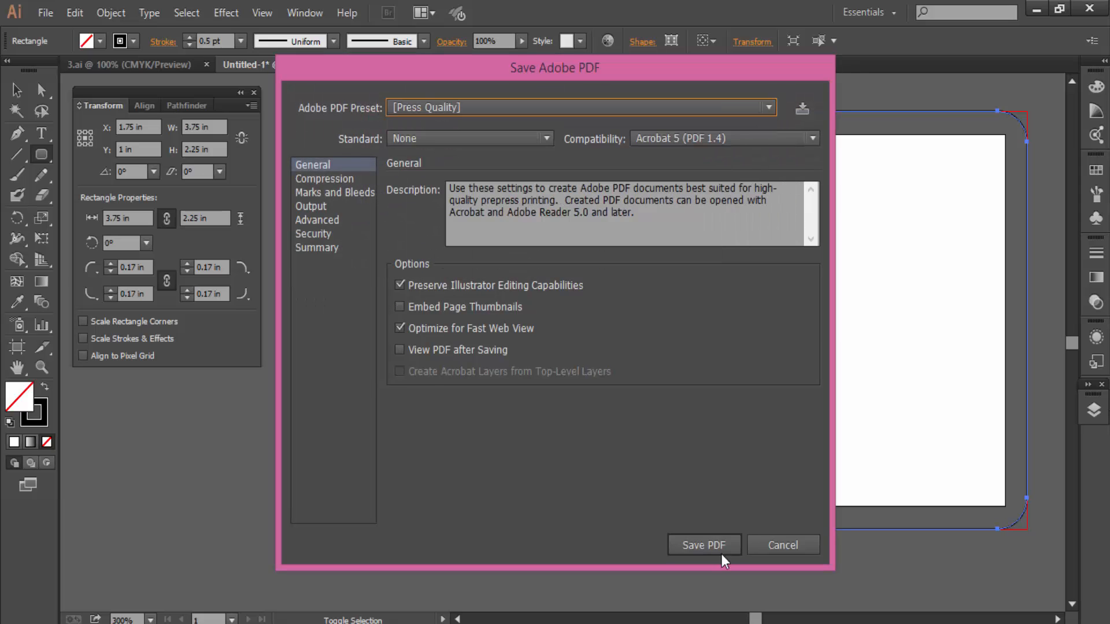
{"action": "left_click", "coordinate": [705, 546]}
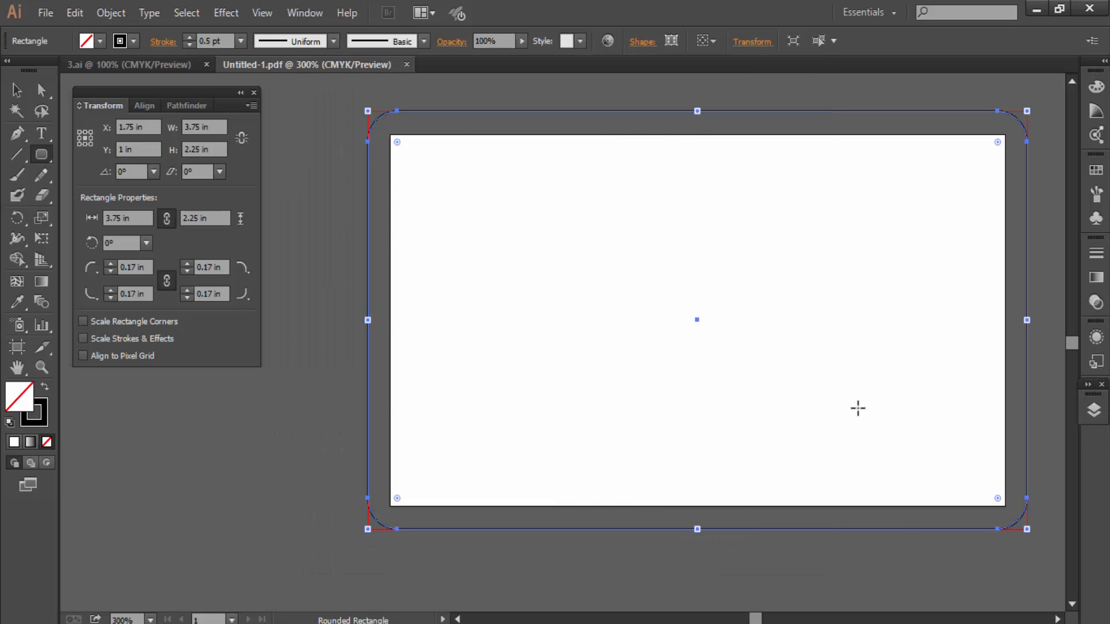
Open the Untitled-1 PDF from the desktop to check the rounded outline, and return to the desktop.
{"action": "left_click", "coordinate": [1035, 9]}
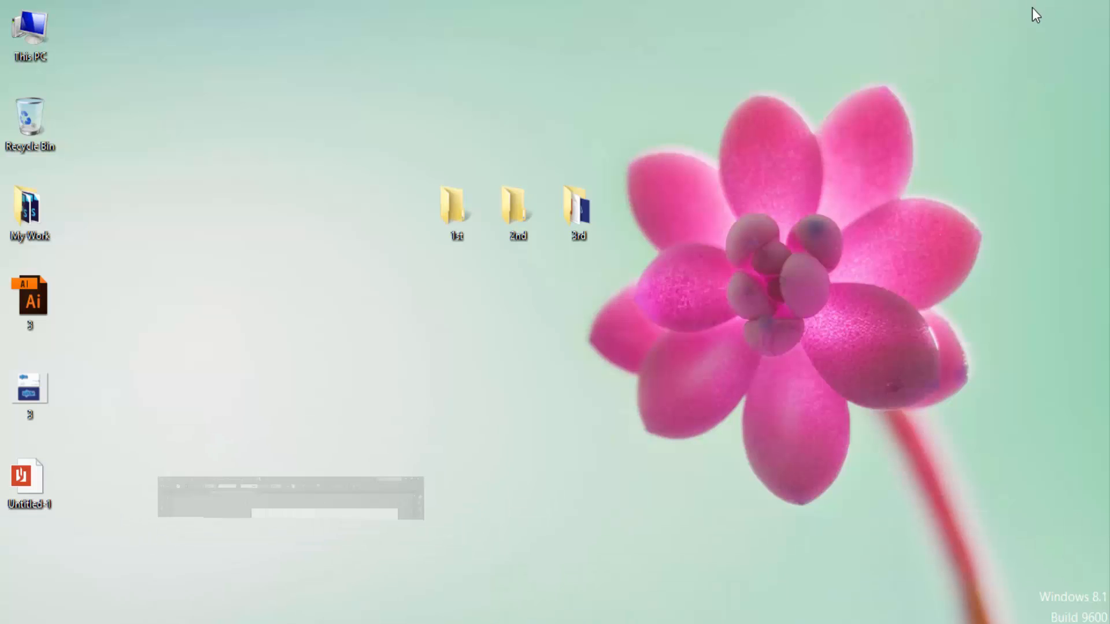
{"action": "double_click", "coordinate": [29, 480]}
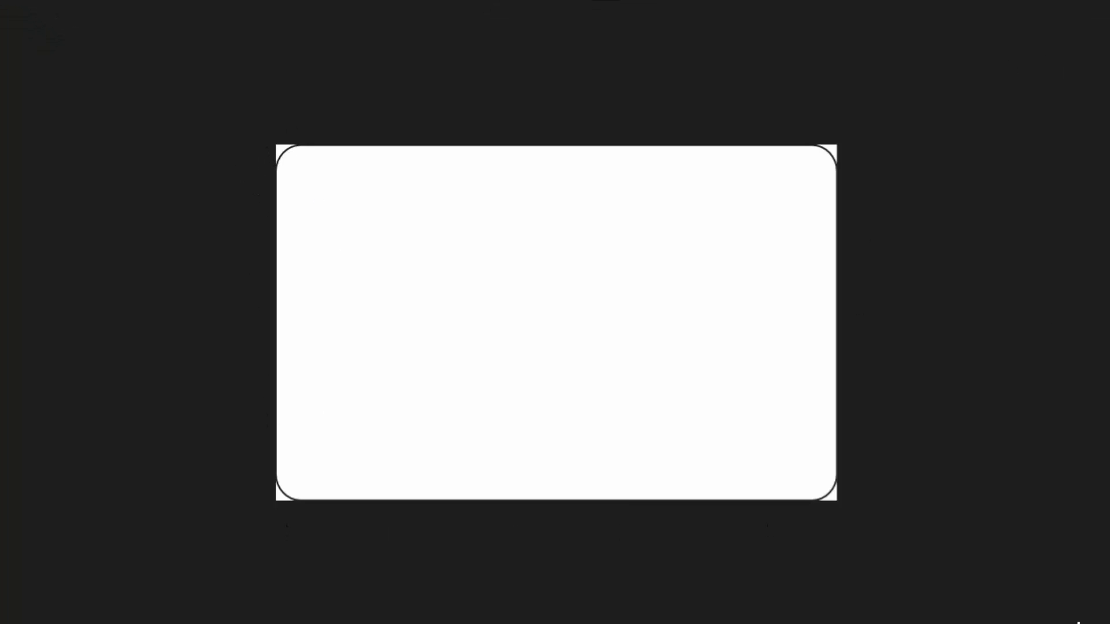
{"action": "left_click", "coordinate": [29, 618]}
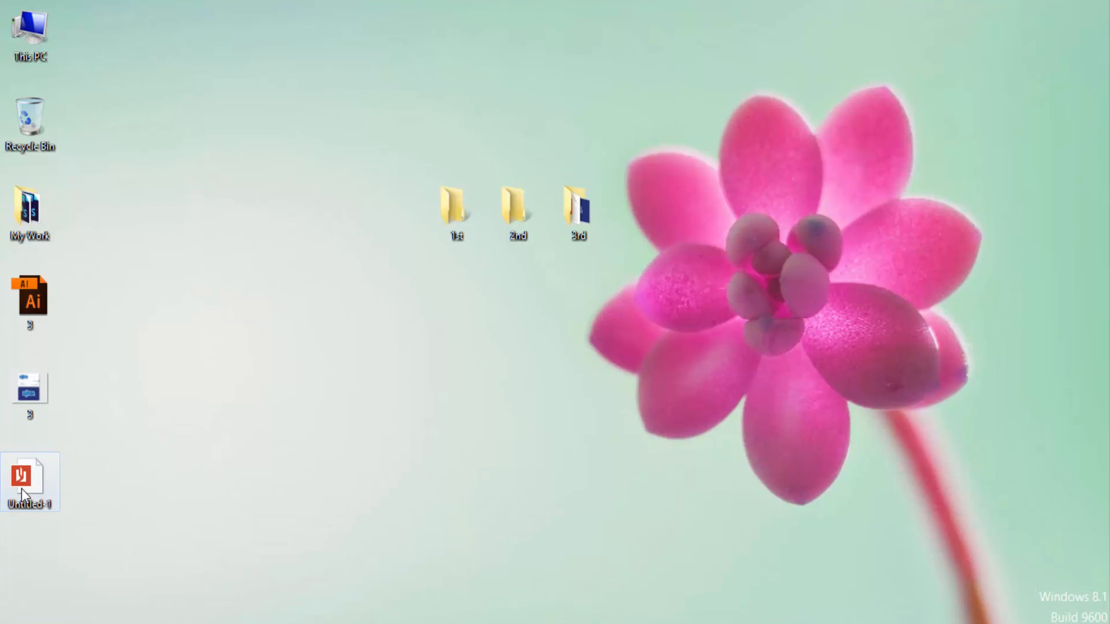
Move the Untitled-1 PDF into the 3rd folder and rename it Die cut.
{"action": "left_click_drag", "start_coordinate": [22, 488], "coordinate": [577, 212]}
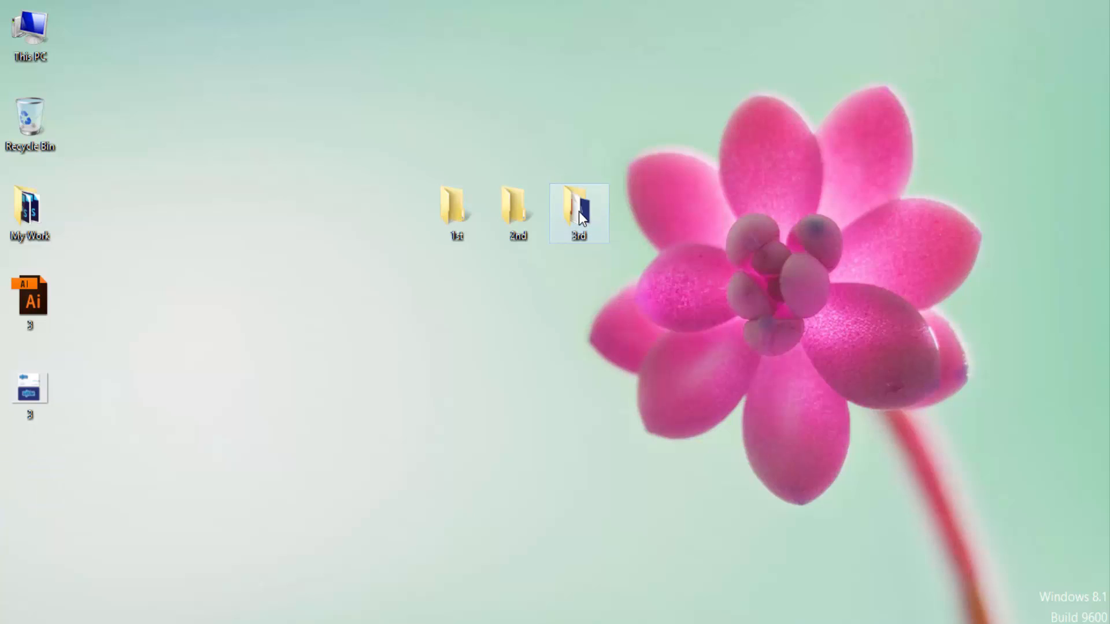
{"action": "double_click", "coordinate": [578, 212]}
{"action": "left_click", "coordinate": [423, 361]}
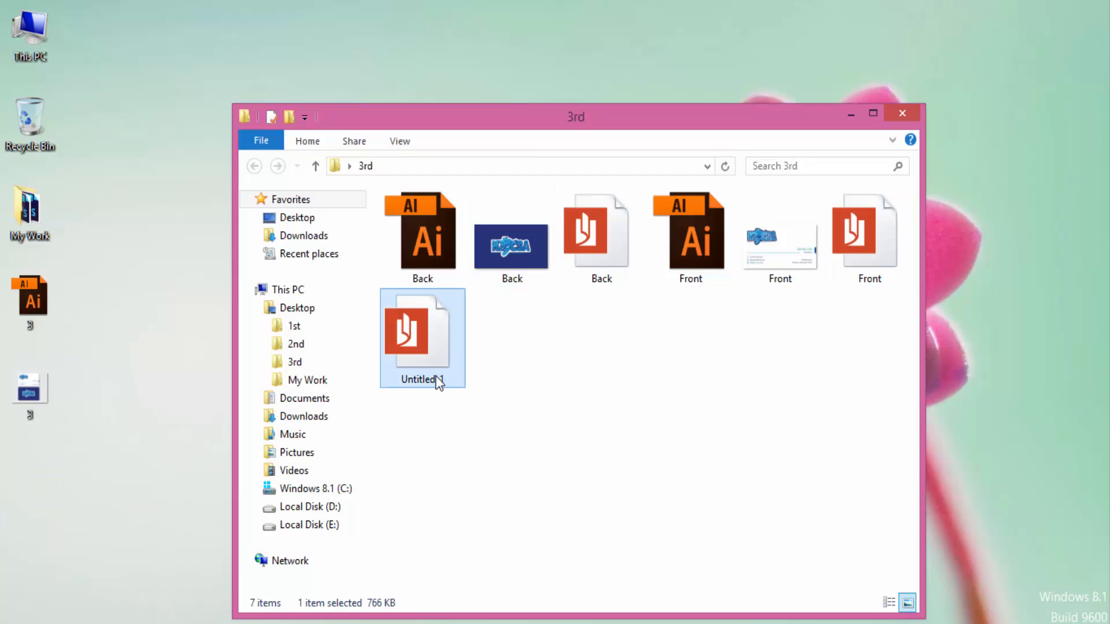
{"action": "left_click", "coordinate": [433, 380]}
{"action": "type", "text": "Die"}
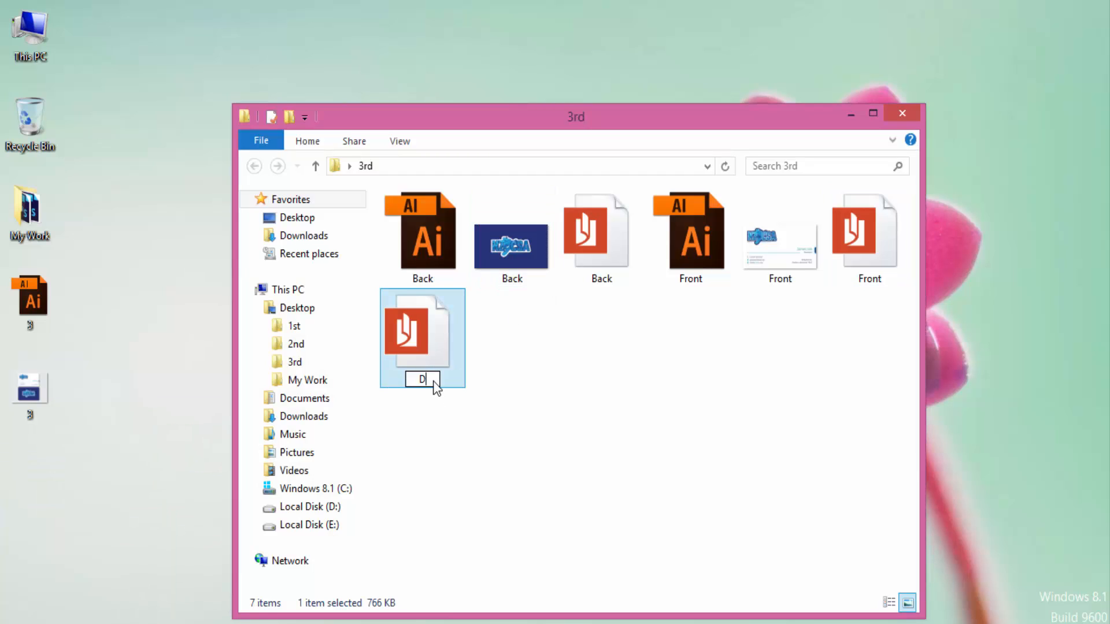
{"action": "type", "text": " cut"}
{"action": "key", "text": "Return"}
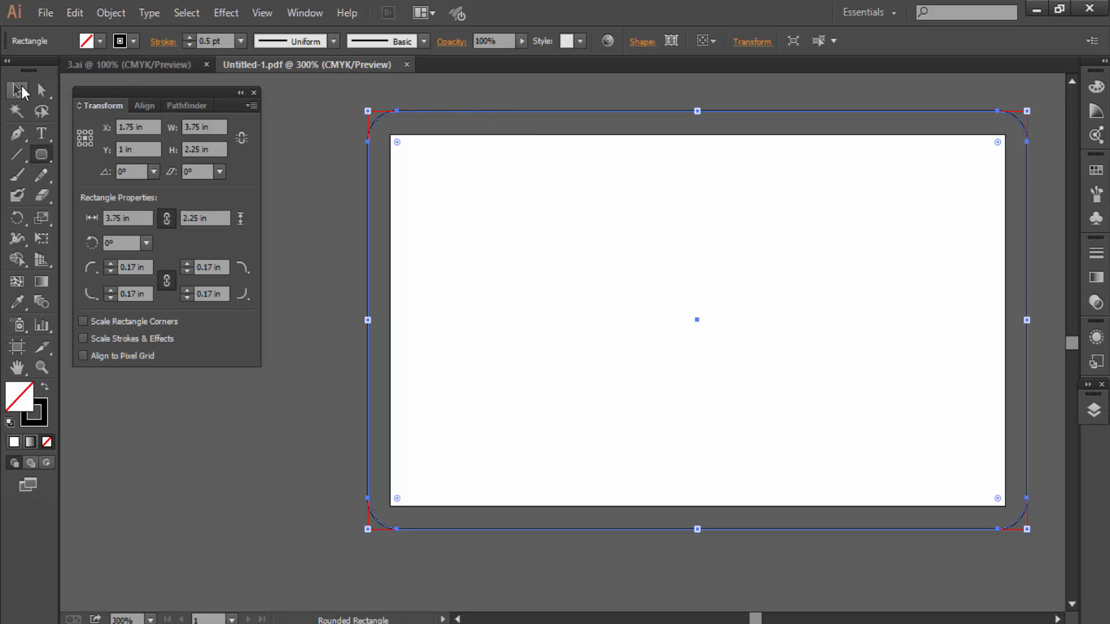
Switch to Illustrator and set the outline rectangle's corner radius to 0.3 in.
{"action": "key", "text": "v"}
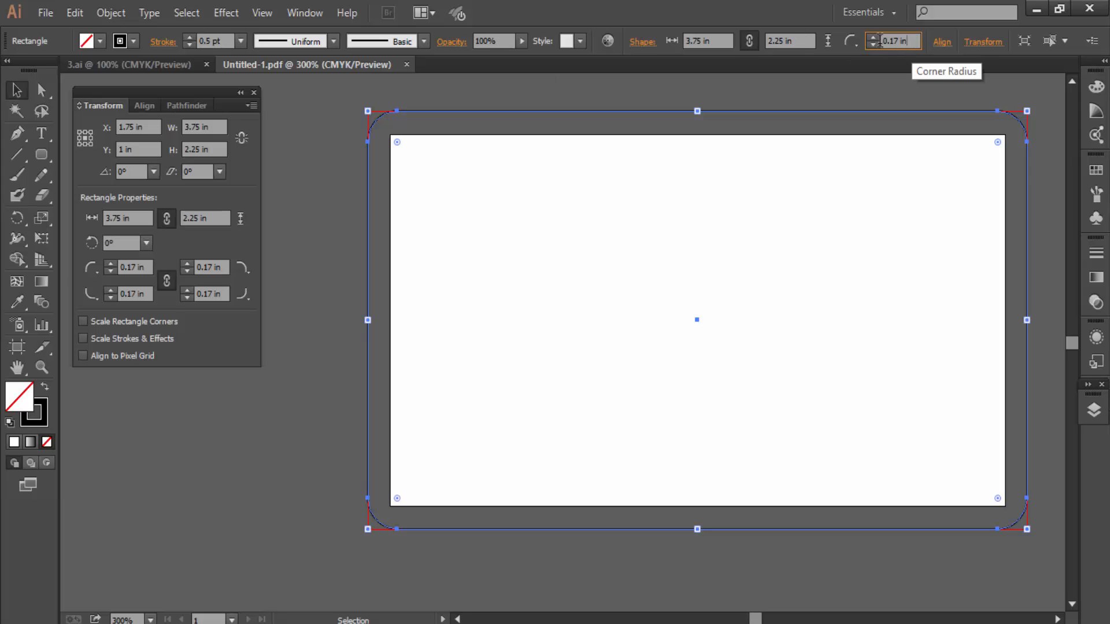
{"action": "left_click", "coordinate": [843, 42]}
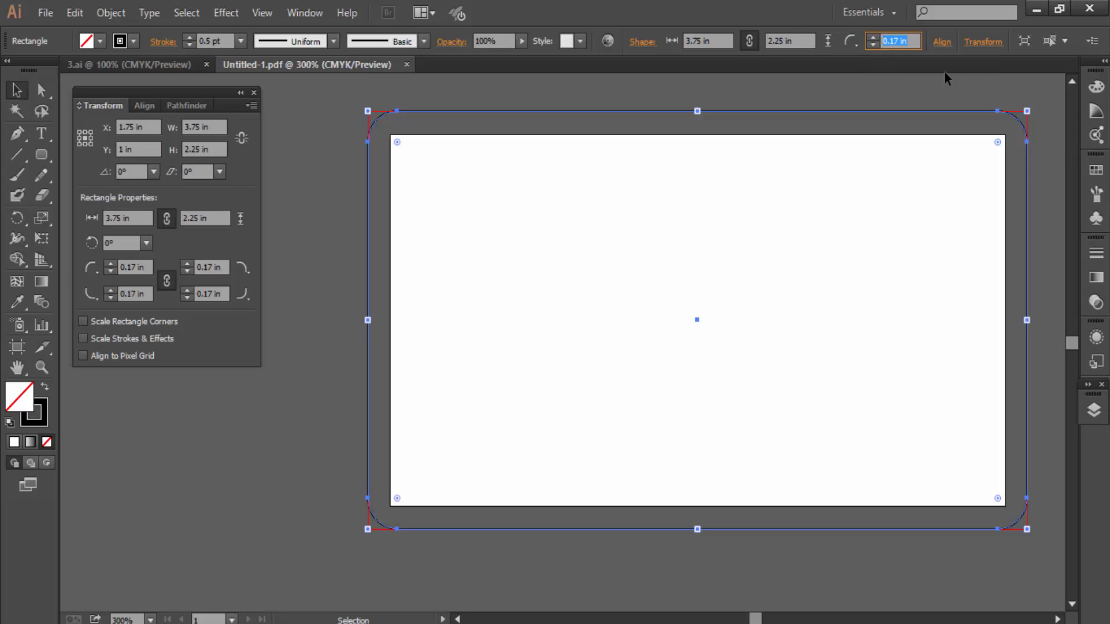
{"action": "type", "text": "0.3"}
{"action": "key", "text": "Return"}
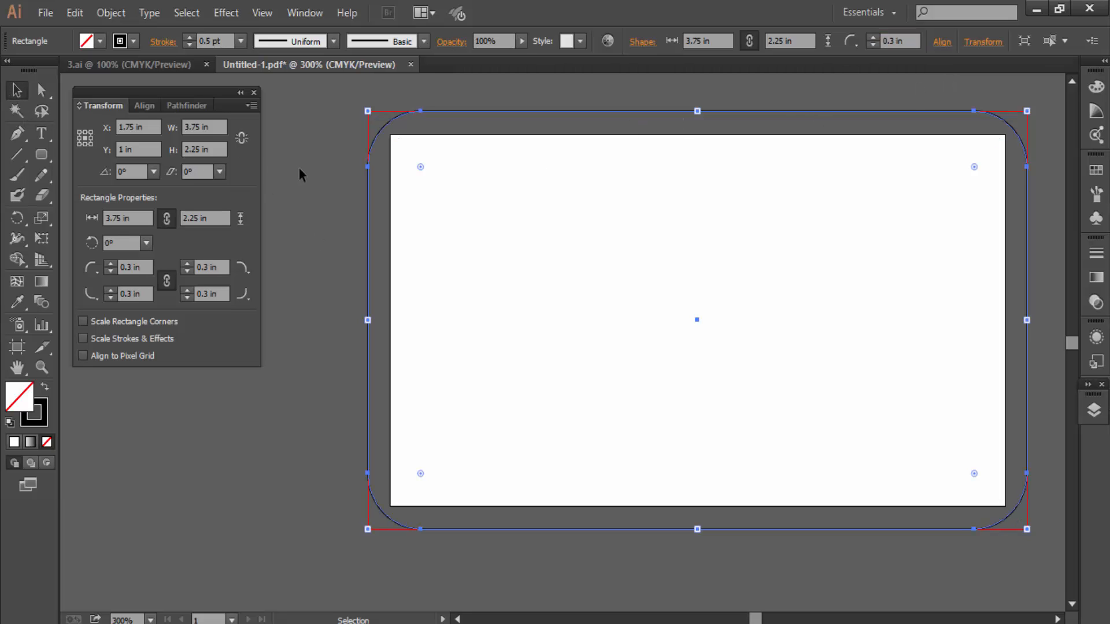
{"action": "left_click", "coordinate": [461, 143]}
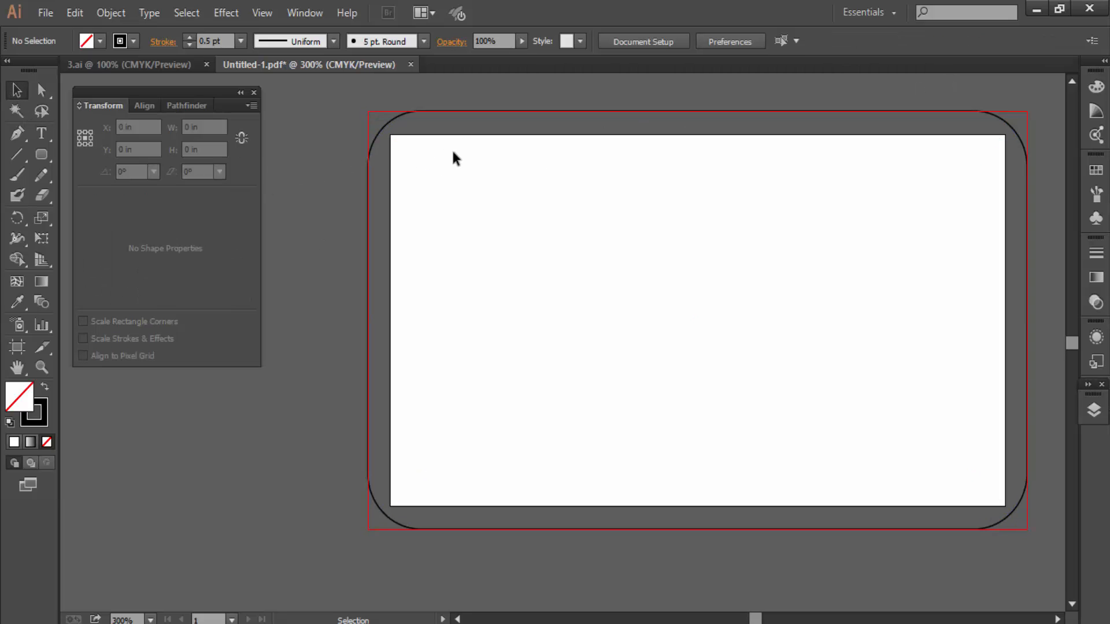
Switch from Illustrator to the 3rd folder in File Explorer, review its files, and close the folder window.
{"action": "left_click", "coordinate": [1038, 10]}
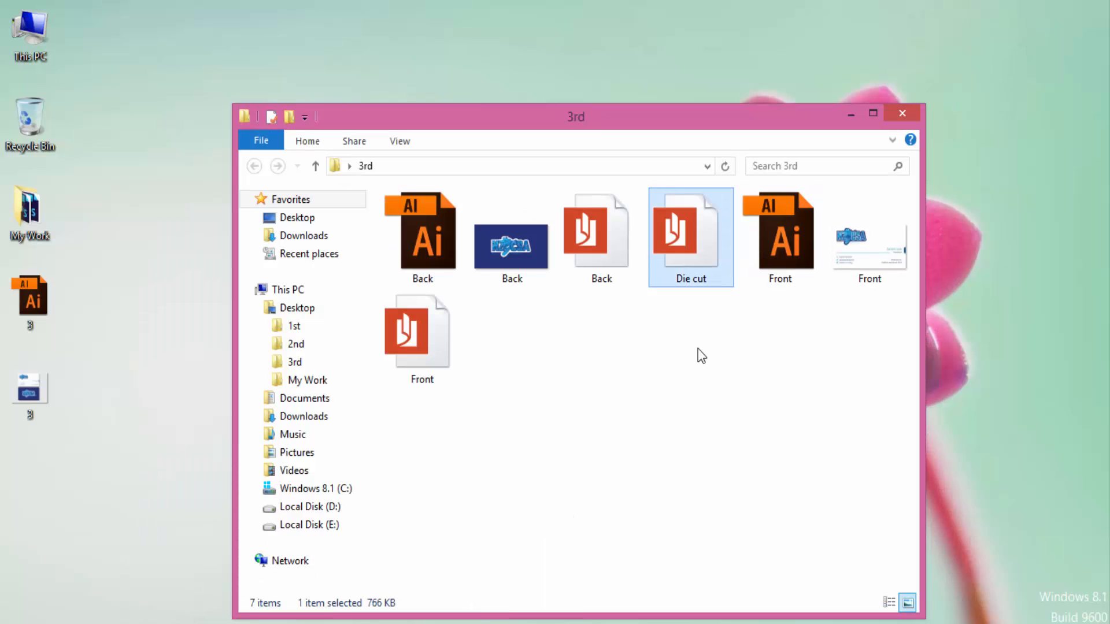
{"action": "left_click", "coordinate": [588, 261], "text": "ctrl"}
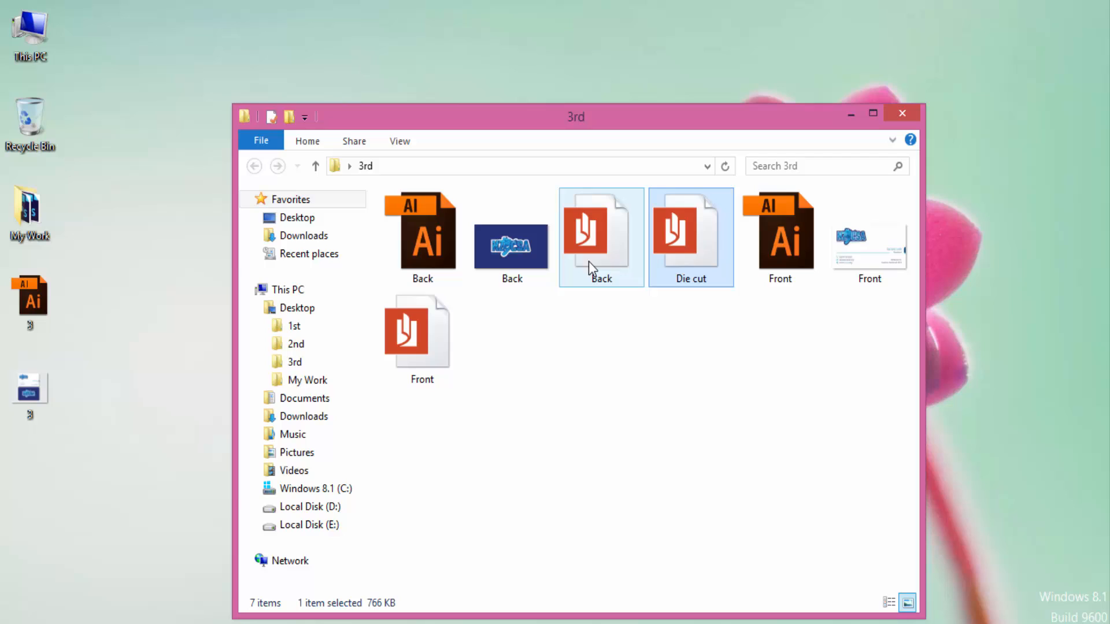
{"action": "left_click", "coordinate": [593, 313]}
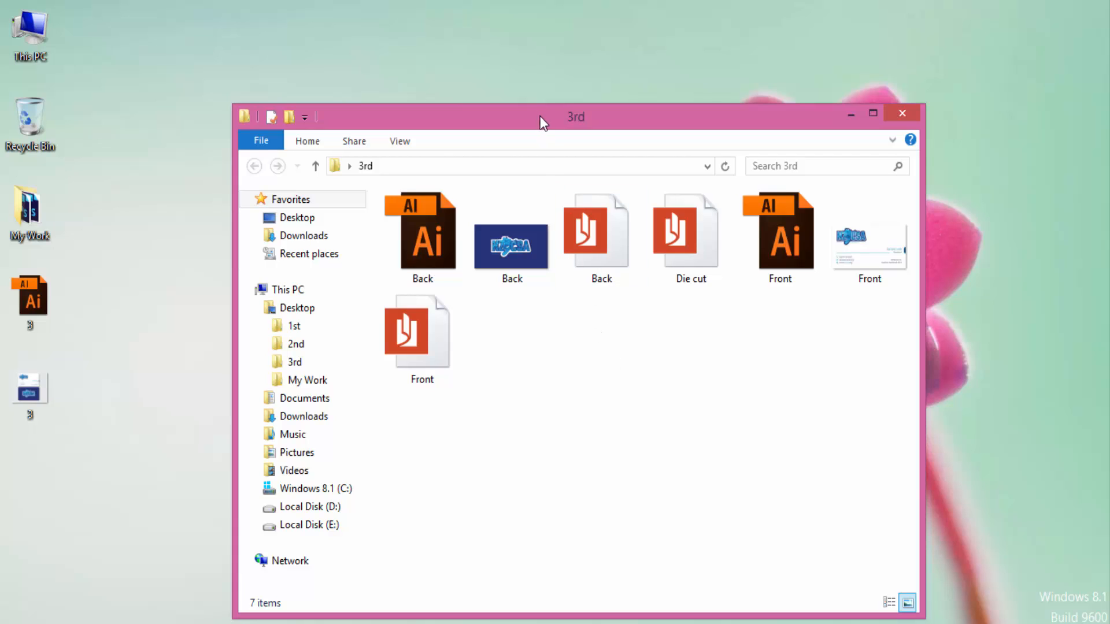
{"action": "left_click_drag", "start_coordinate": [539, 116], "coordinate": [555, 86]}
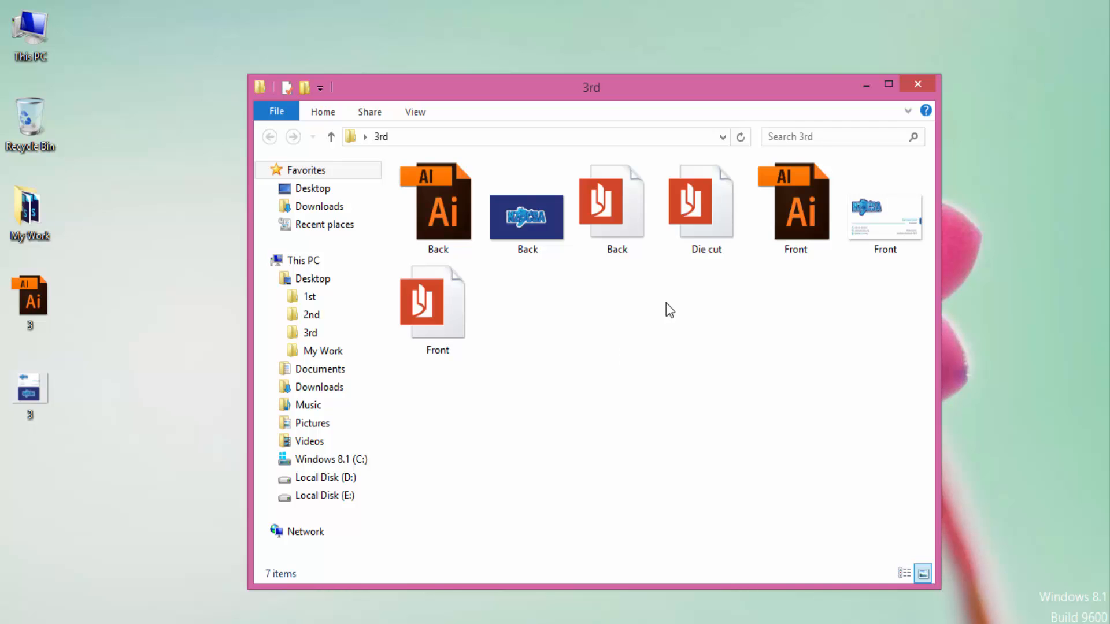
{"action": "left_click_drag", "start_coordinate": [803, 87], "coordinate": [730, 86]}
{"action": "left_click", "coordinate": [842, 84]}
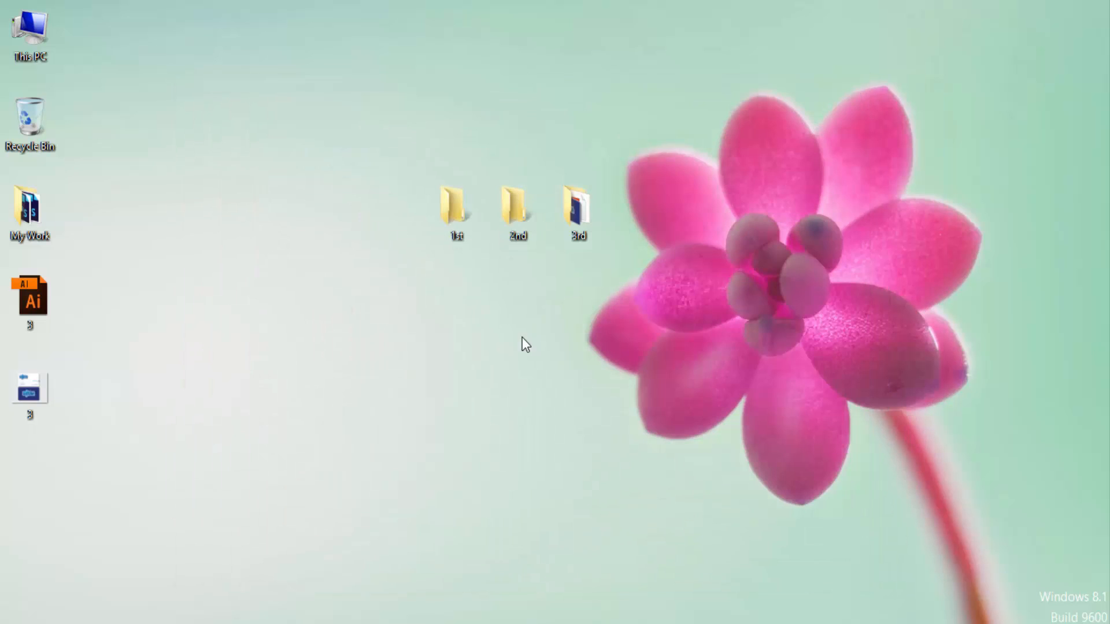
{"action": "left_click", "coordinate": [595, 209]}
{"action": "double_click", "coordinate": [592, 208]}
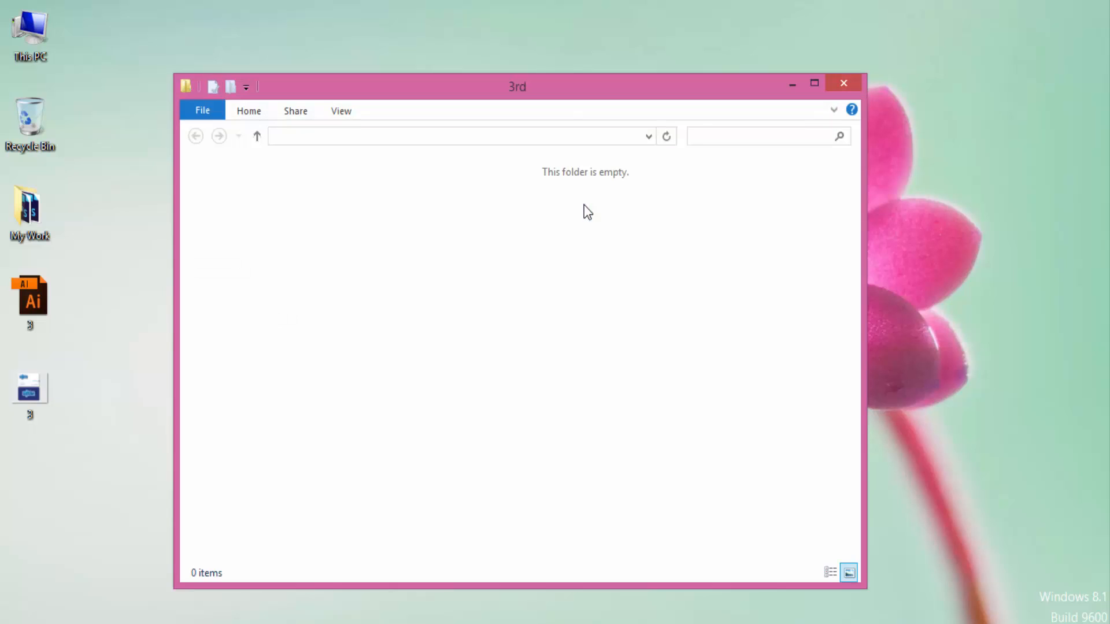
{"action": "left_click", "coordinate": [843, 88]}
Open the 1st and 2nd folders from the desktop in turn to check their Front and Back files, closing each one.
{"action": "left_click", "coordinate": [440, 231]}
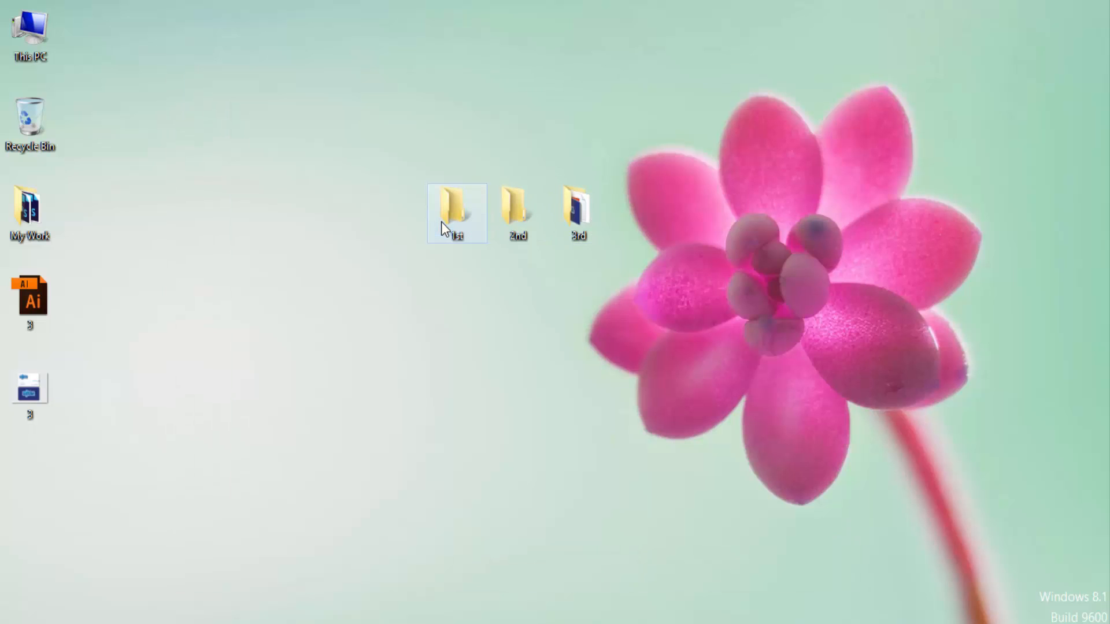
{"action": "double_click", "coordinate": [442, 222]}
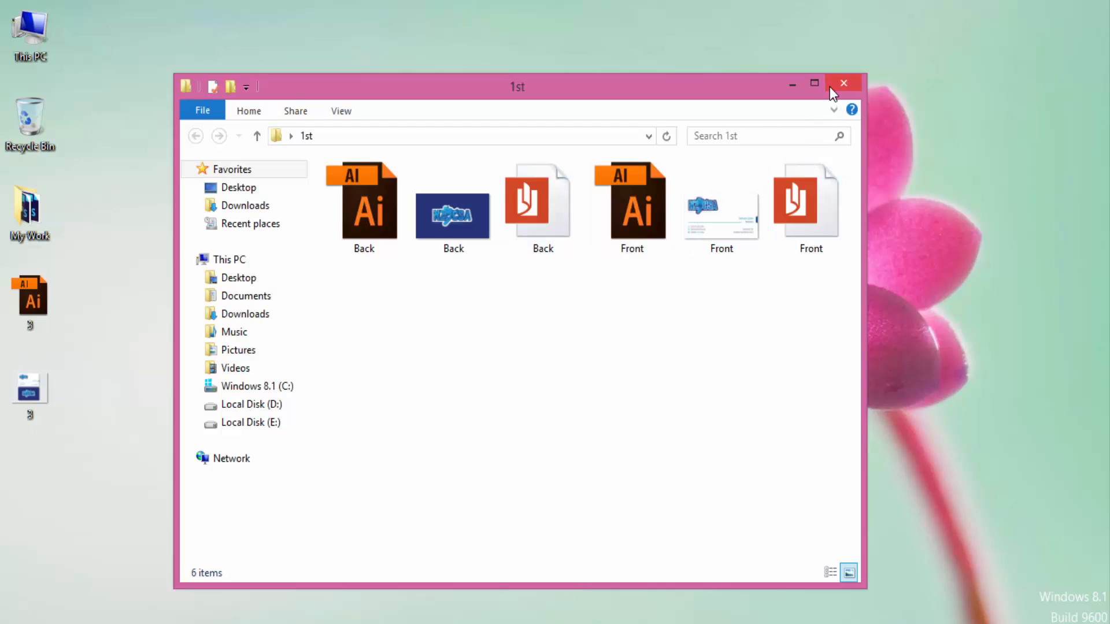
{"action": "left_click", "coordinate": [830, 87]}
{"action": "left_click", "coordinate": [523, 200]}
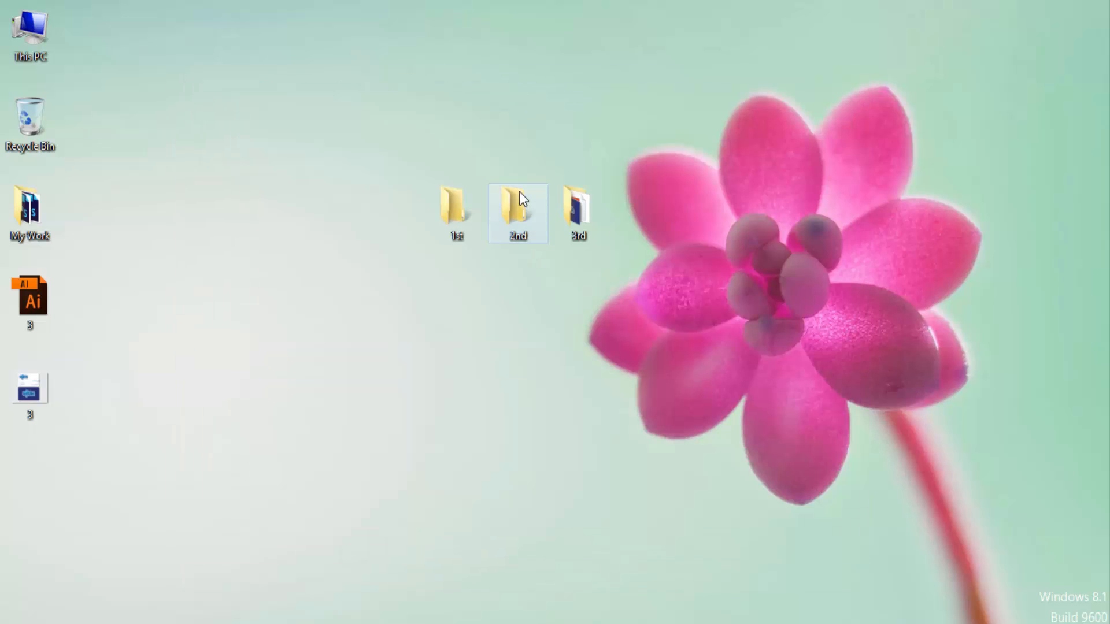
{"action": "double_click", "coordinate": [523, 200]}
{"action": "left_click", "coordinate": [393, 263]}
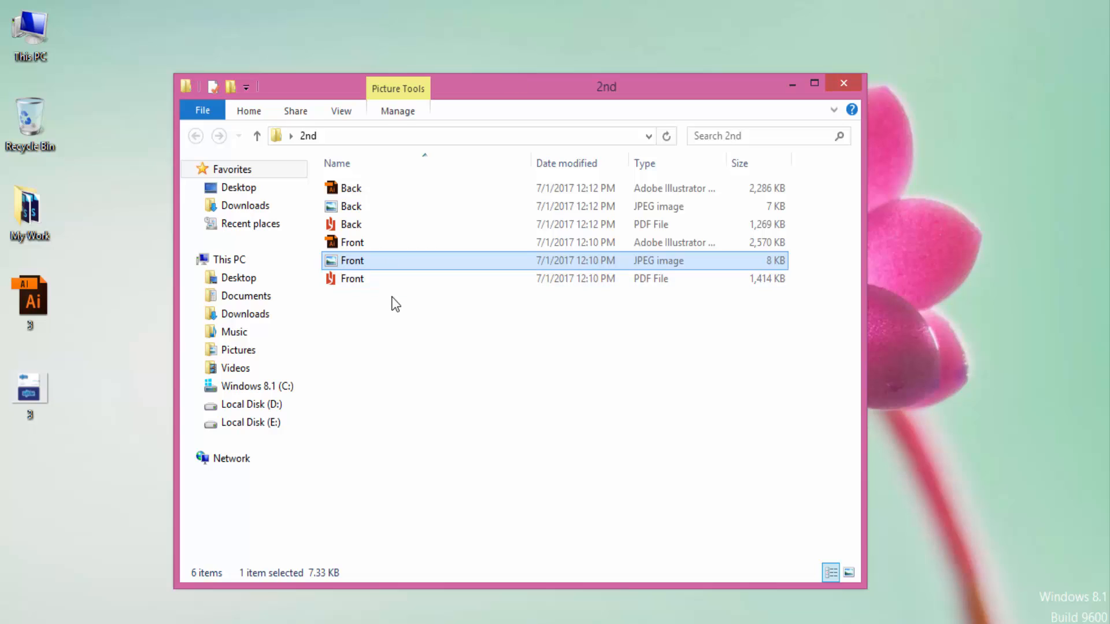
{"action": "left_click", "coordinate": [844, 84]}
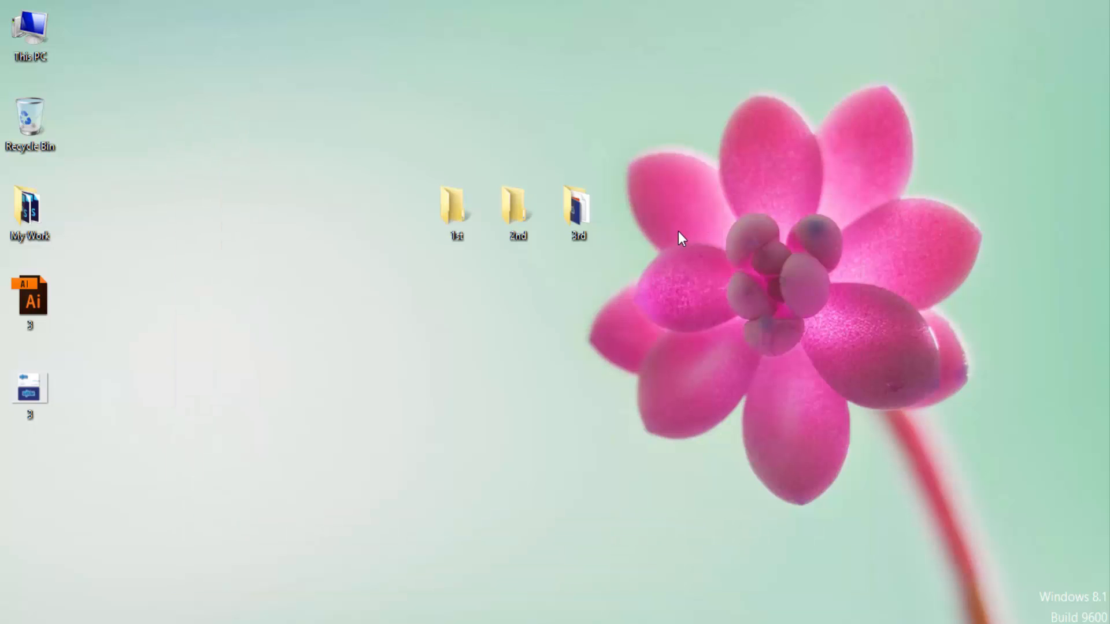
Reopen the 3rd folder to check its Front, Back and Die cut files, and close it.
{"action": "double_click", "coordinate": [594, 220]}
{"action": "left_click", "coordinate": [385, 322]}
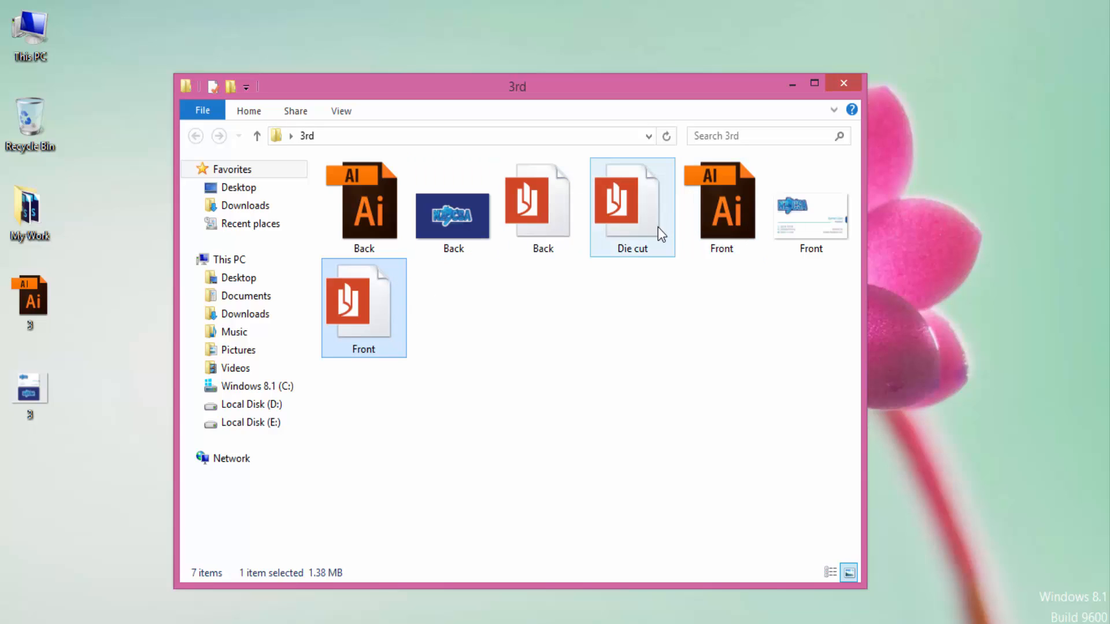
{"action": "left_click", "coordinate": [601, 280]}
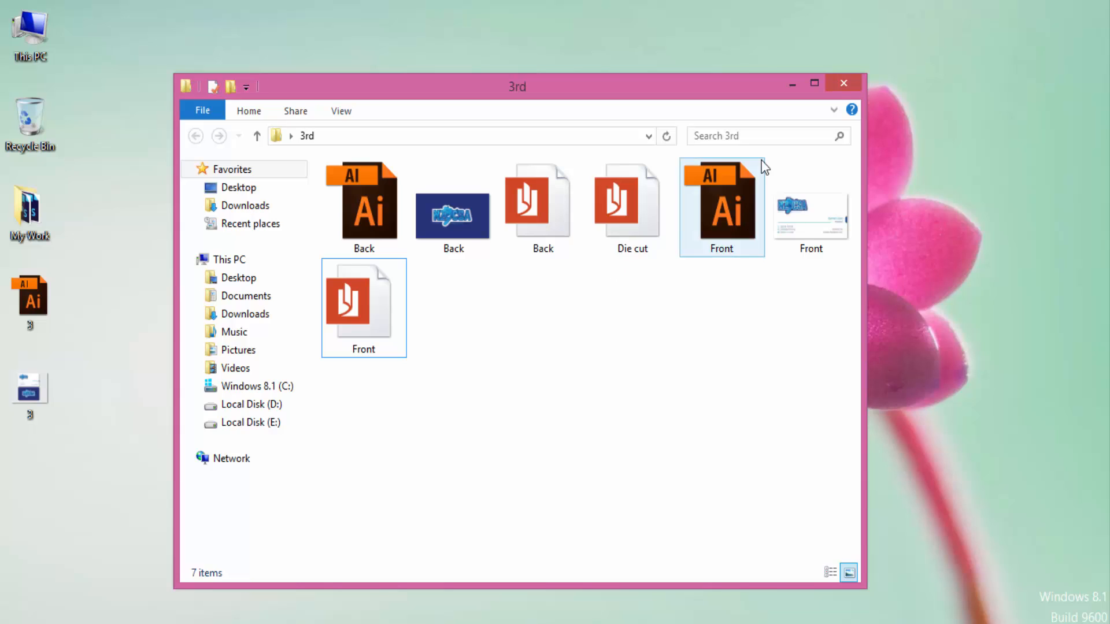
{"action": "left_click", "coordinate": [844, 82]}
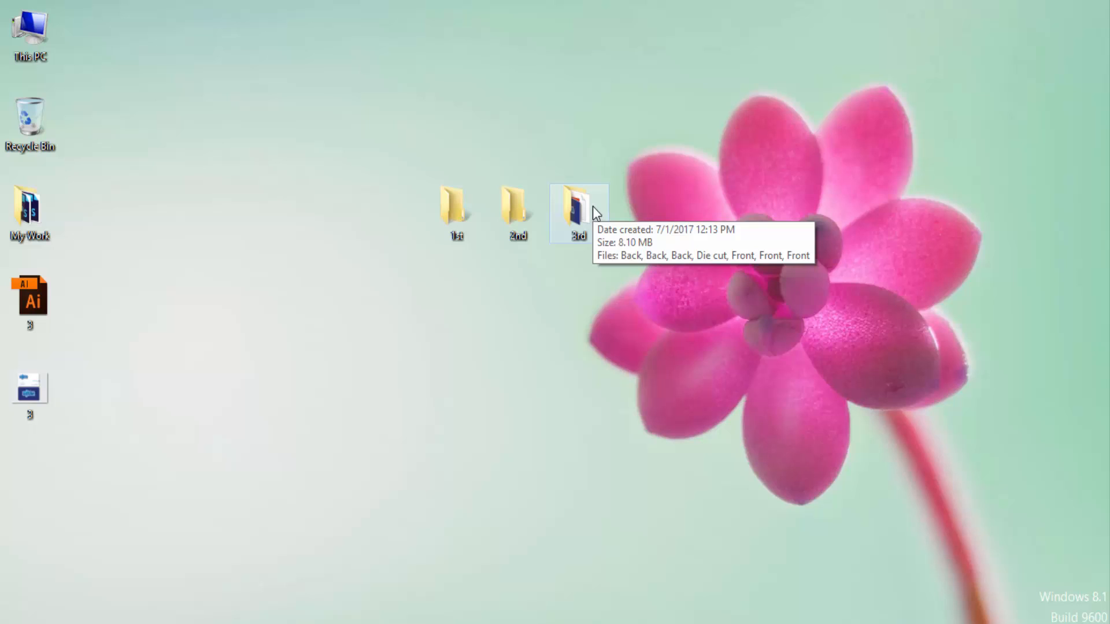